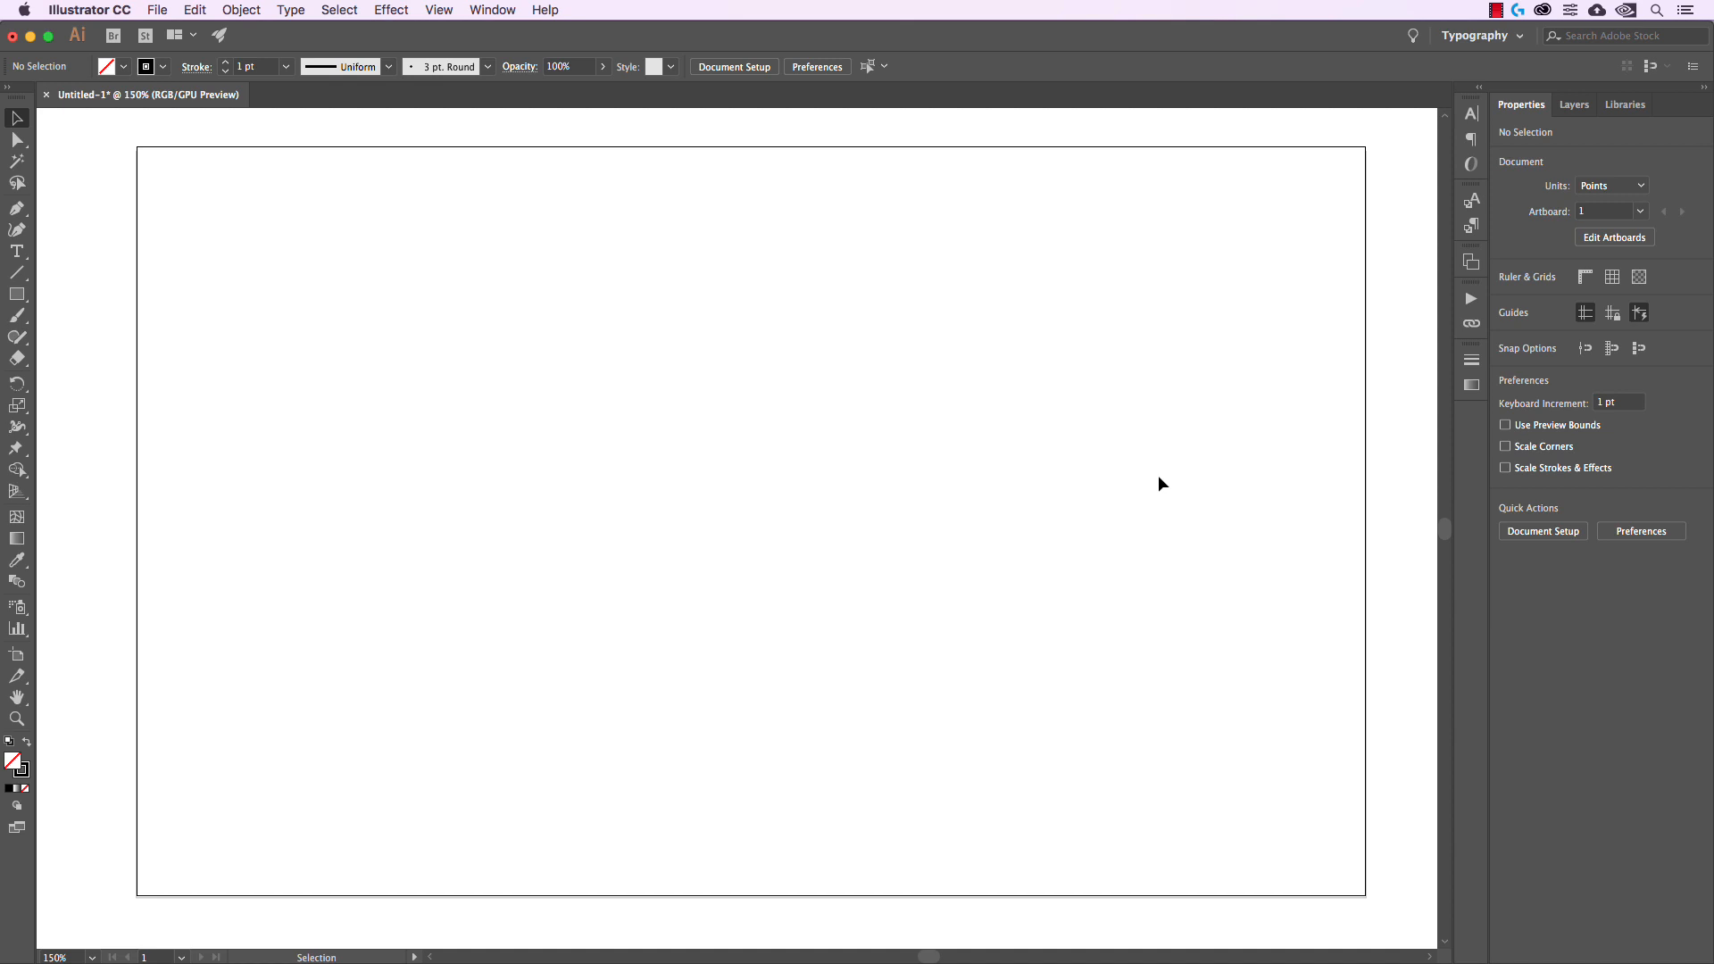
- Draw a circle about 400 pt in diameter around the middle of the artboard and set its stroke to 0.5 pt
{"action": "left_click", "coordinate": [17, 294]}
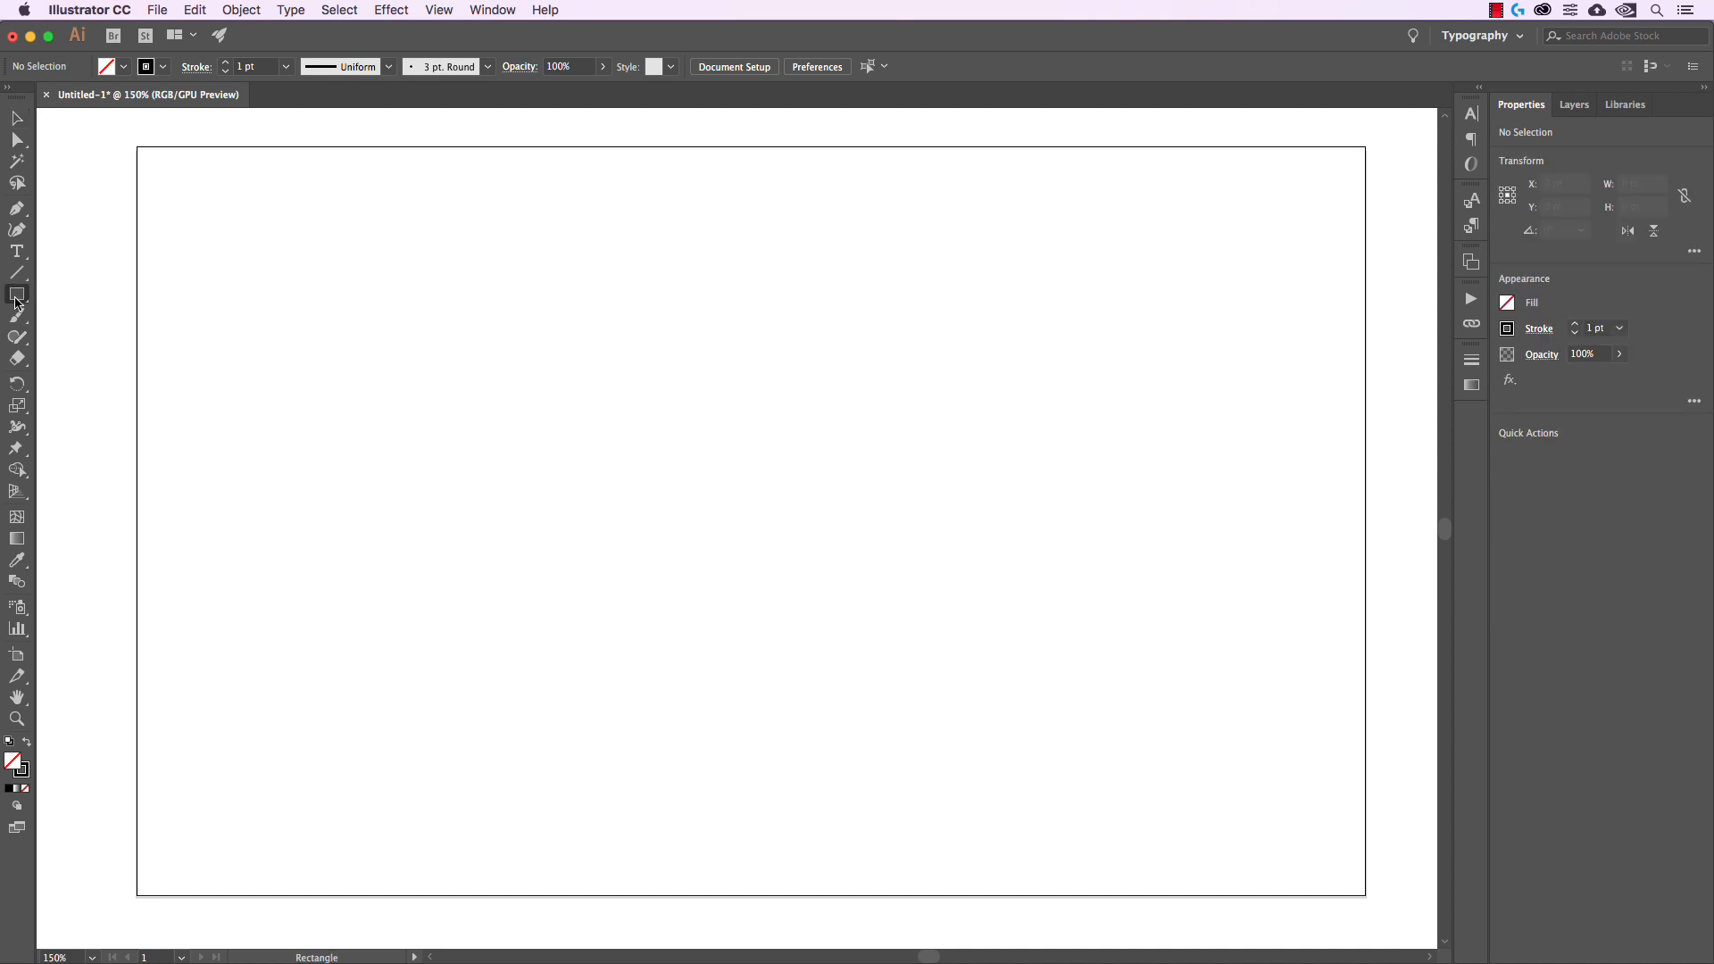
{"action": "left_click", "coordinate": [101, 337]}
{"action": "left_click_drag", "start_coordinate": [751, 487], "coordinate": [1019, 754]}
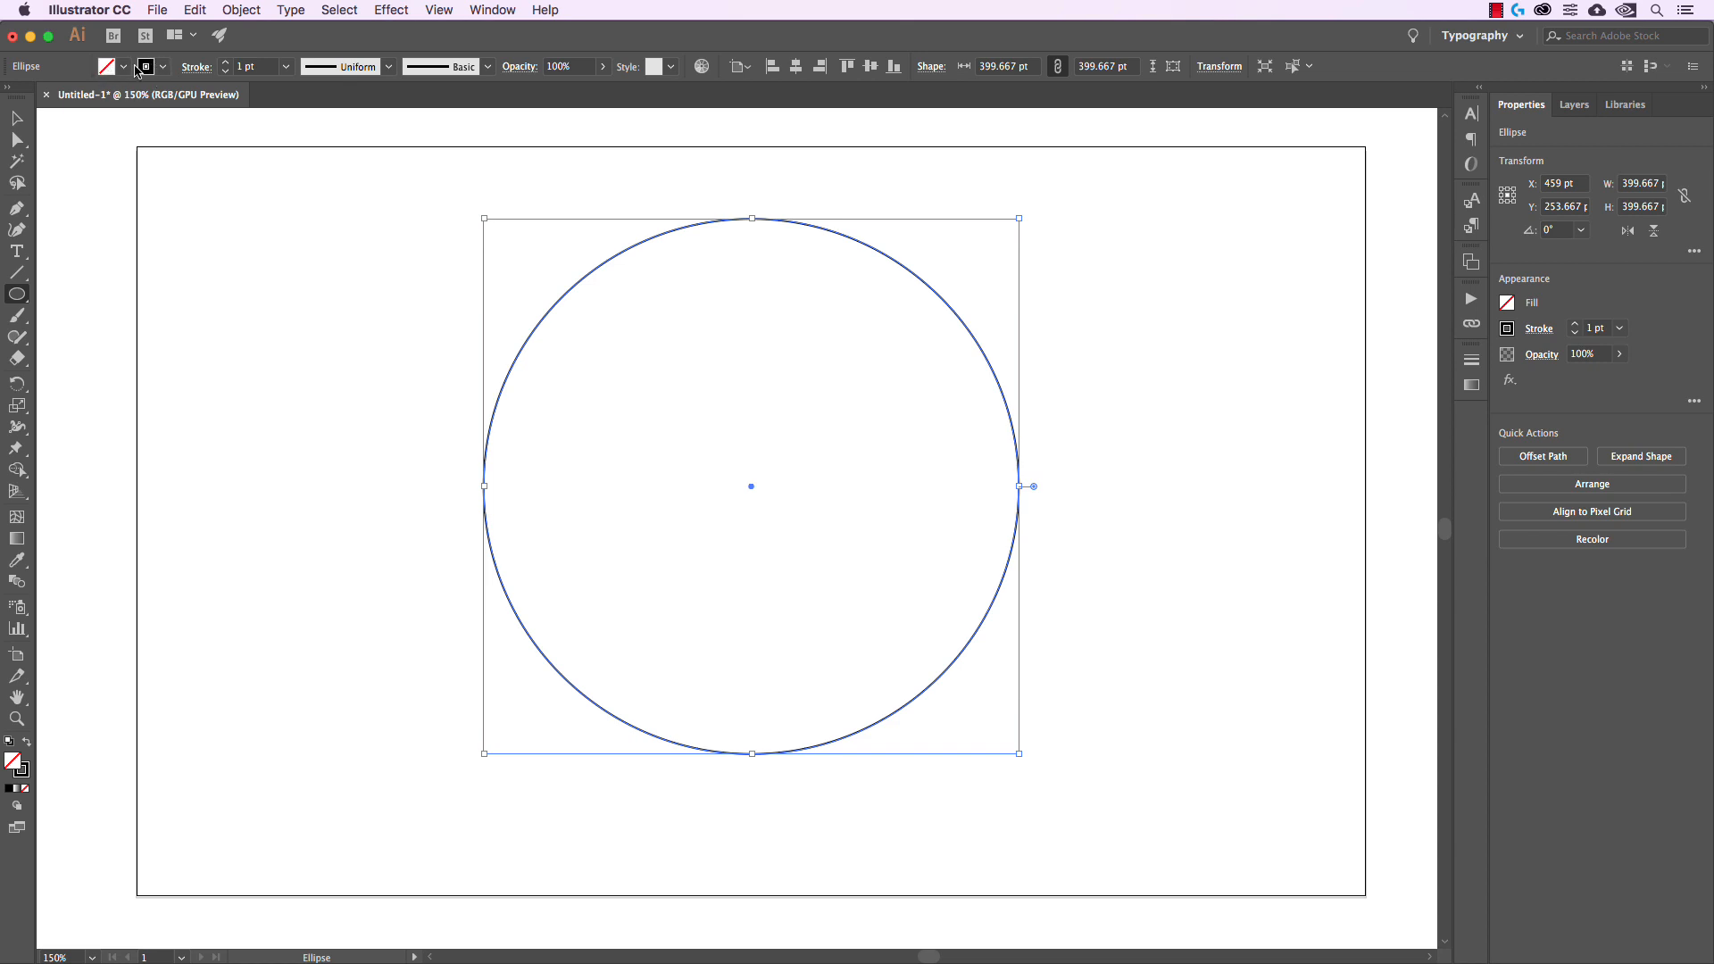
{"action": "left_click", "coordinate": [253, 67]}
{"action": "key", "text": "BackSpace"}
{"action": "key", "text": "Return"}
{"action": "left_click", "coordinate": [16, 118]}
{"action": "left_click", "coordinate": [282, 269]}
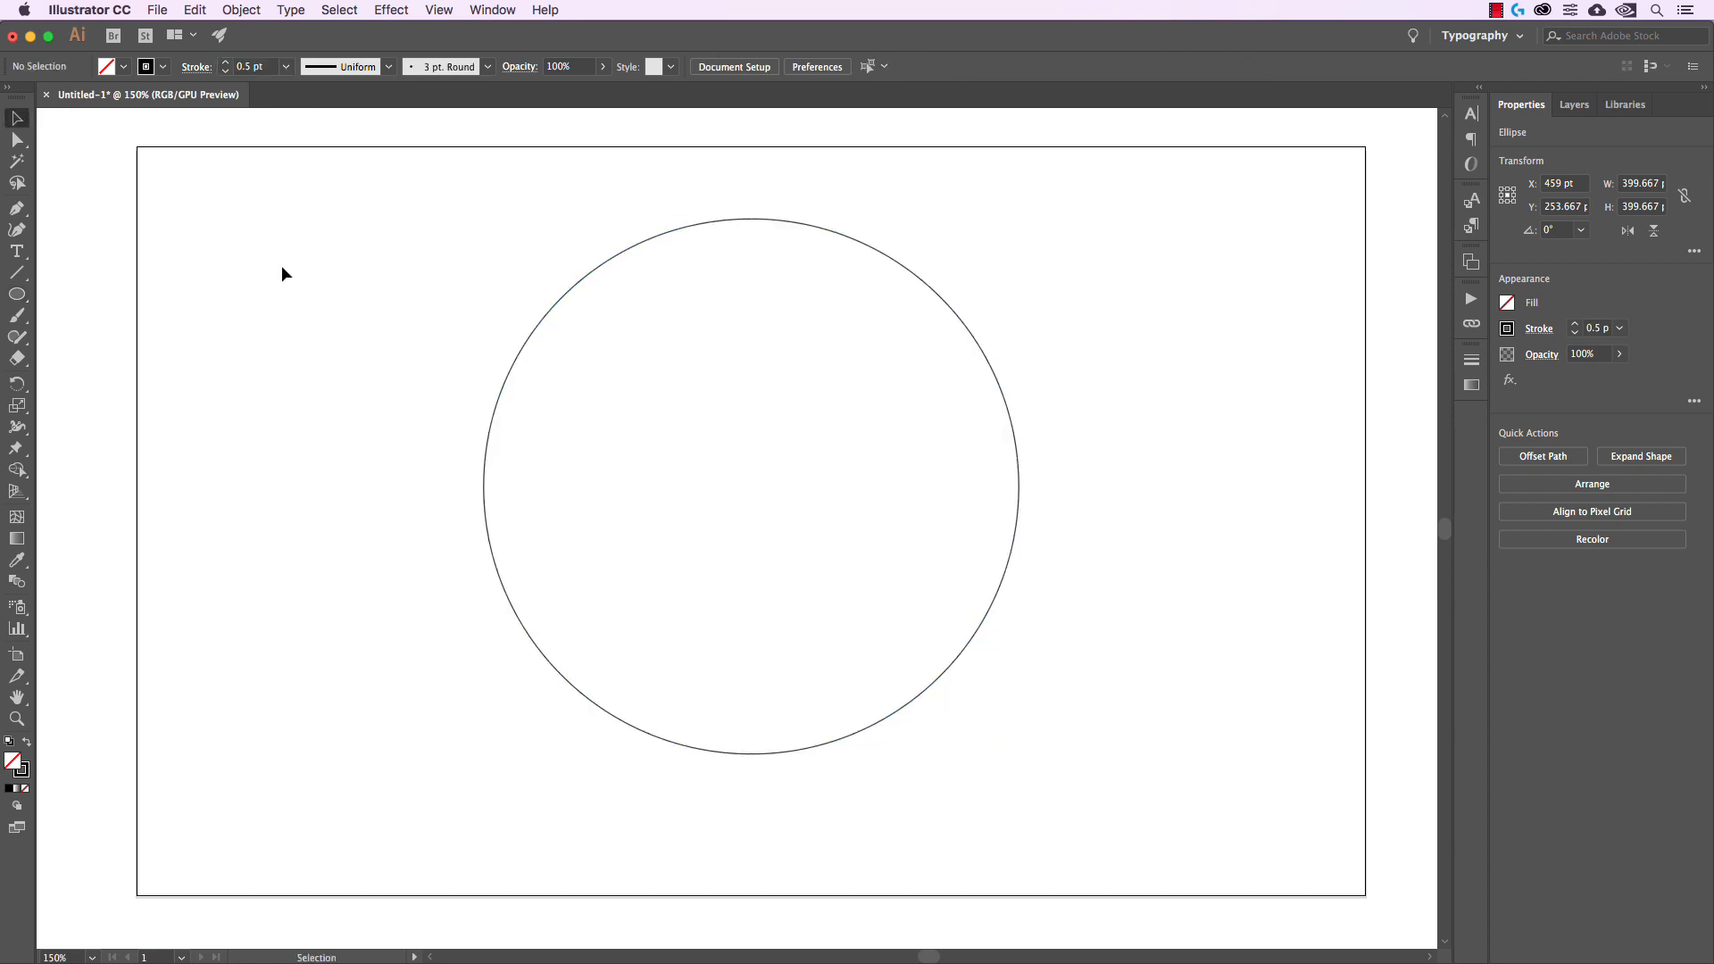
- Open the Scale transform for the circle and set the uniform scale to 97%
{"action": "left_click_drag", "start_coordinate": [428, 219], "coordinate": [597, 303]}
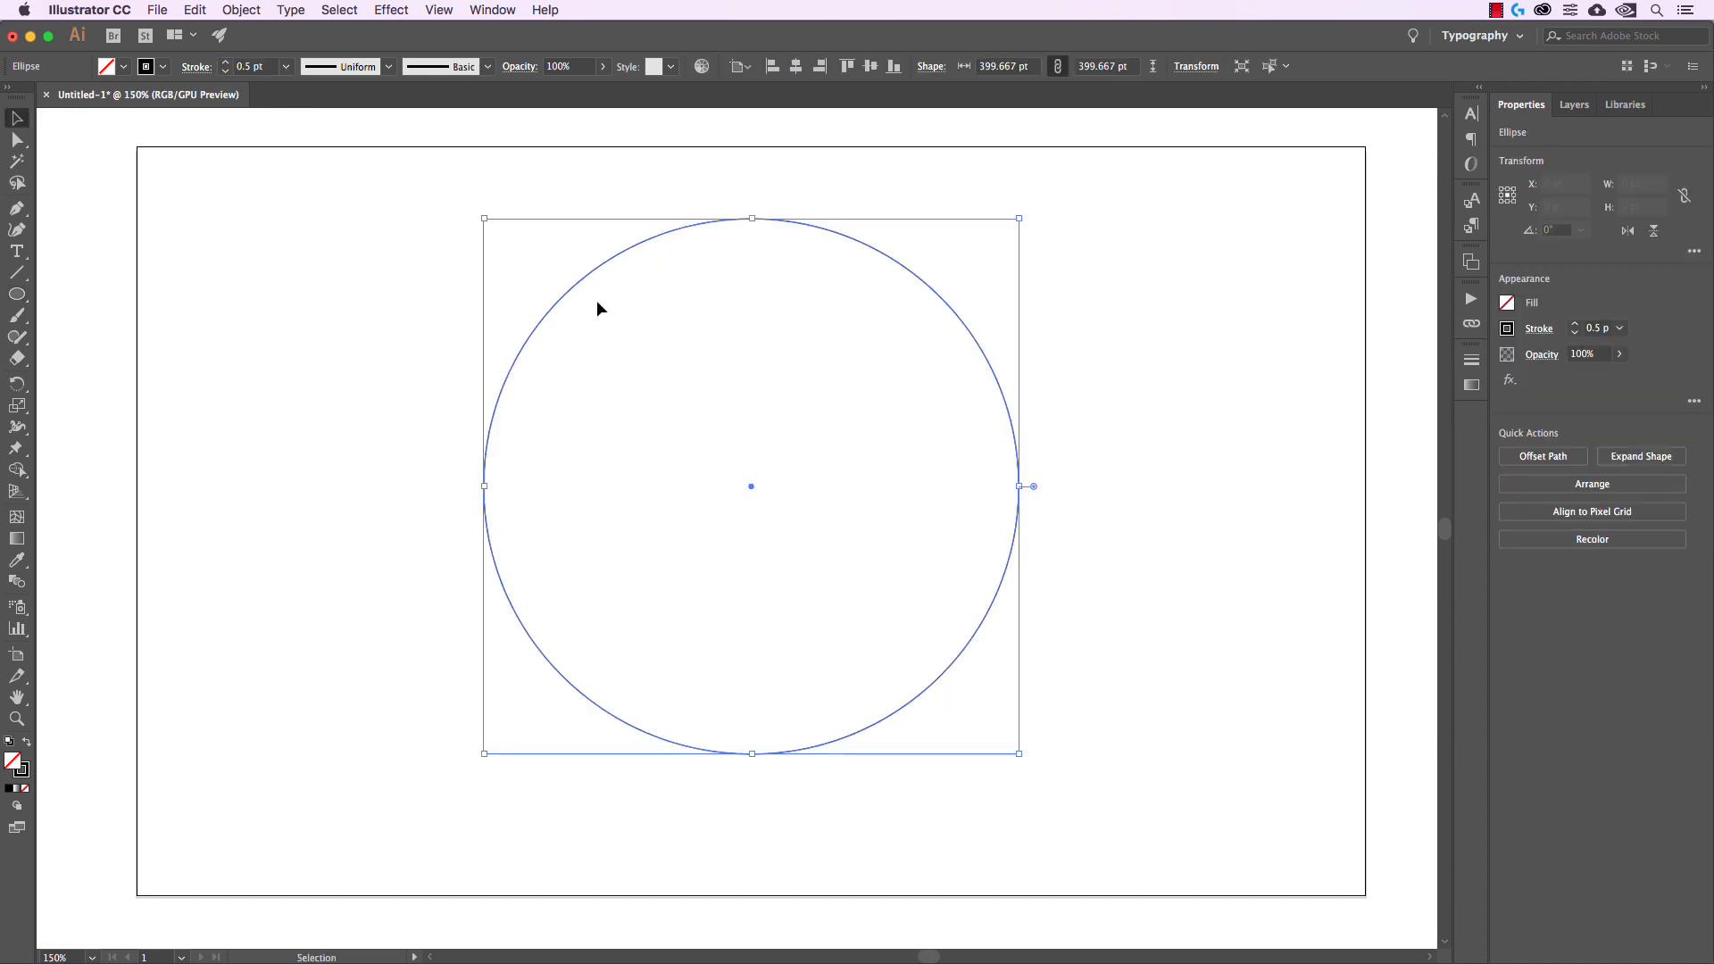
{"action": "left_click", "coordinate": [242, 11]}
{"action": "mouse_move", "coordinate": [252, 32]}
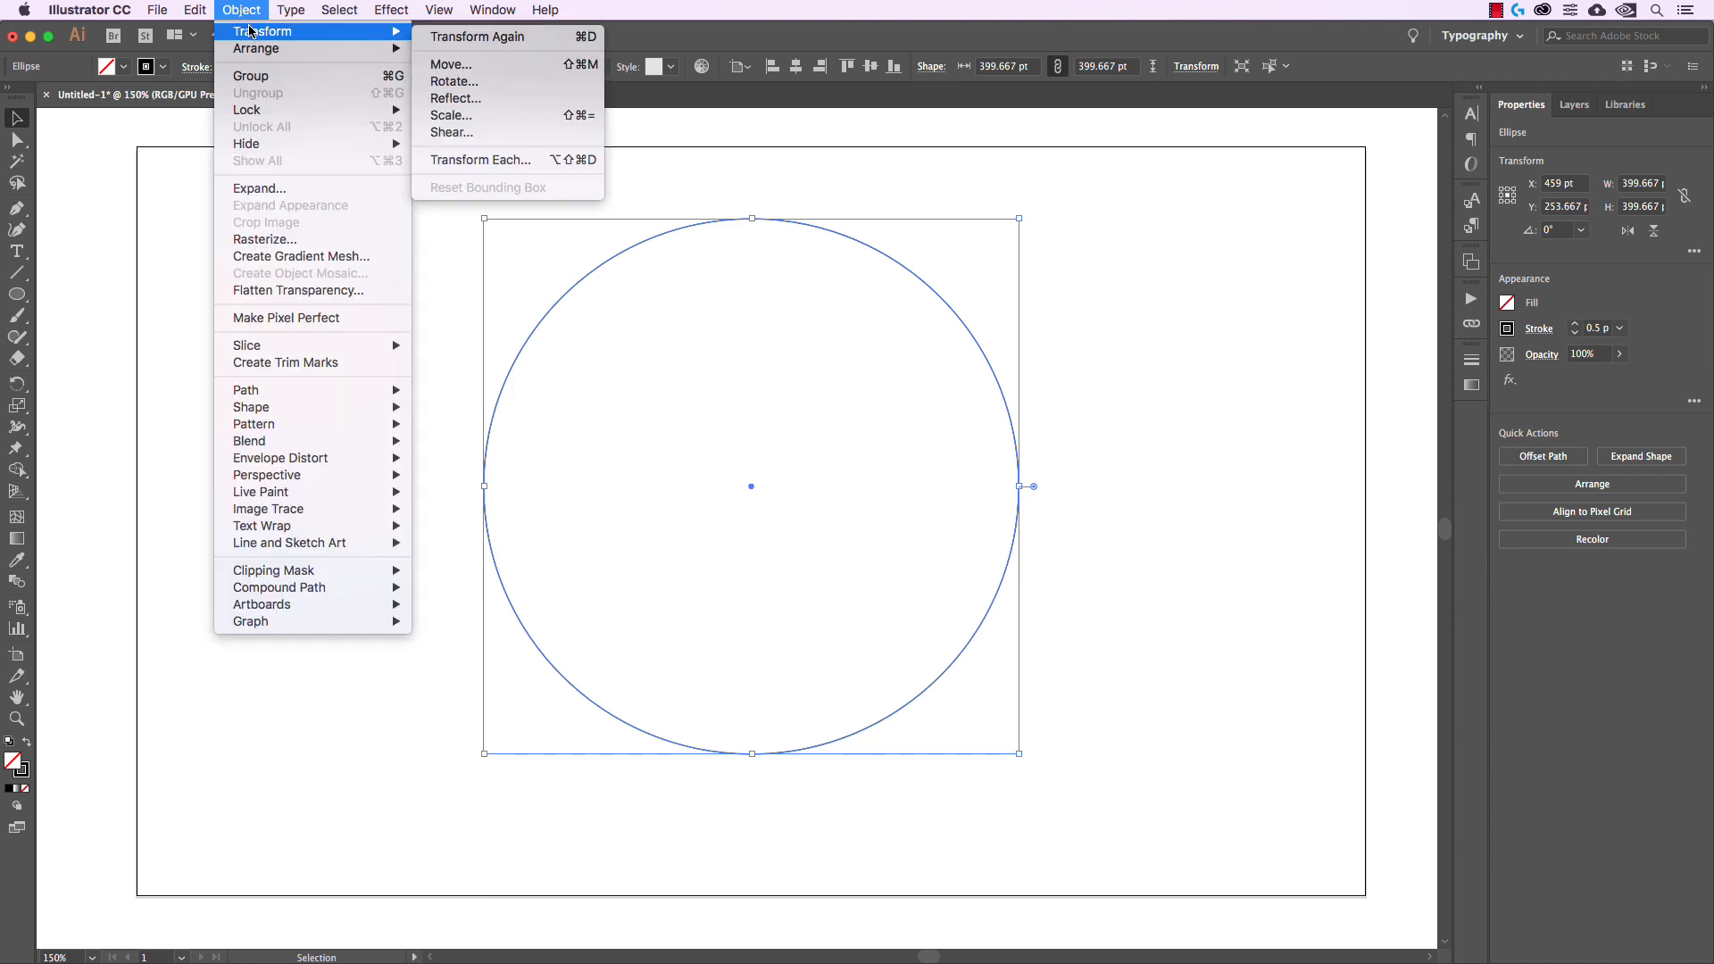
{"action": "left_click", "coordinate": [463, 123]}
{"action": "left_click", "coordinate": [1192, 366]}
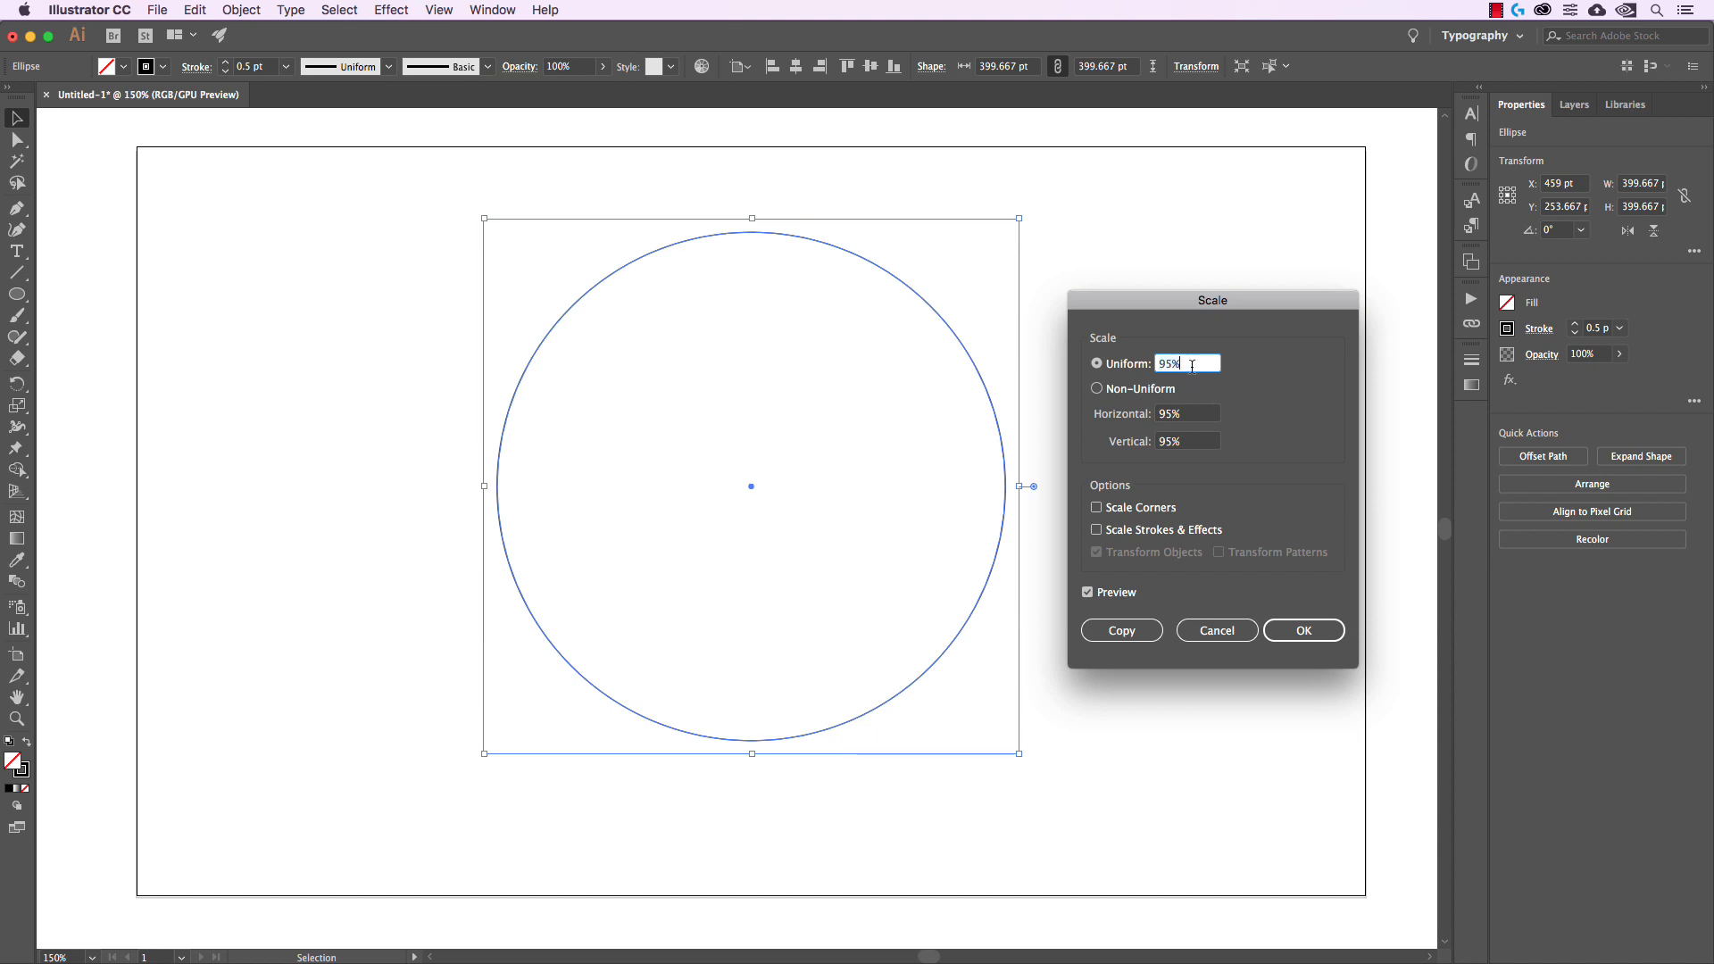
{"action": "left_click_drag", "start_coordinate": [1205, 364], "coordinate": [1159, 363]}
{"action": "left_click", "coordinate": [1200, 364]}
{"action": "left_click_drag", "start_coordinate": [1200, 365], "coordinate": [1124, 360]}
{"action": "type", "text": "97"}
{"action": "key", "text": "Tab"}
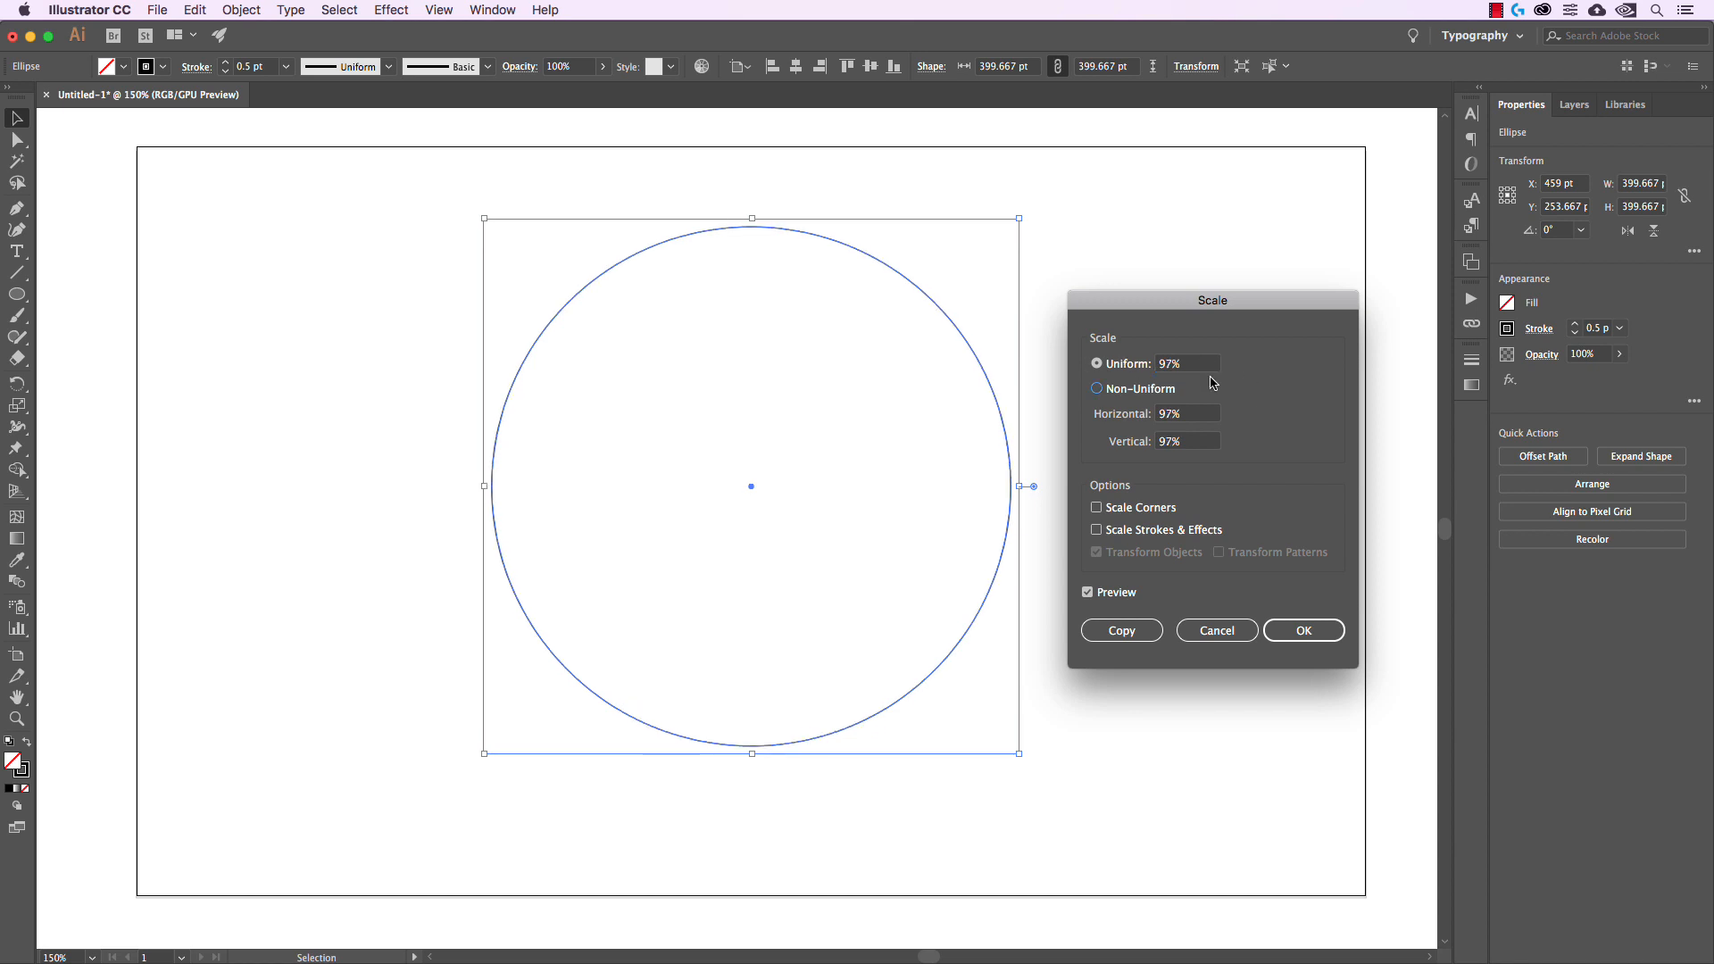
- Compare the scaled circle with the original by toggling the preview, and create the scaled version as a copy
{"action": "left_click", "coordinate": [1126, 595]}
{"action": "left_click", "coordinate": [1127, 595]}
{"action": "left_click", "coordinate": [1110, 593]}
{"action": "left_click", "coordinate": [1109, 594]}
{"action": "left_click", "coordinate": [1109, 594]}
{"action": "left_click", "coordinate": [1110, 594]}
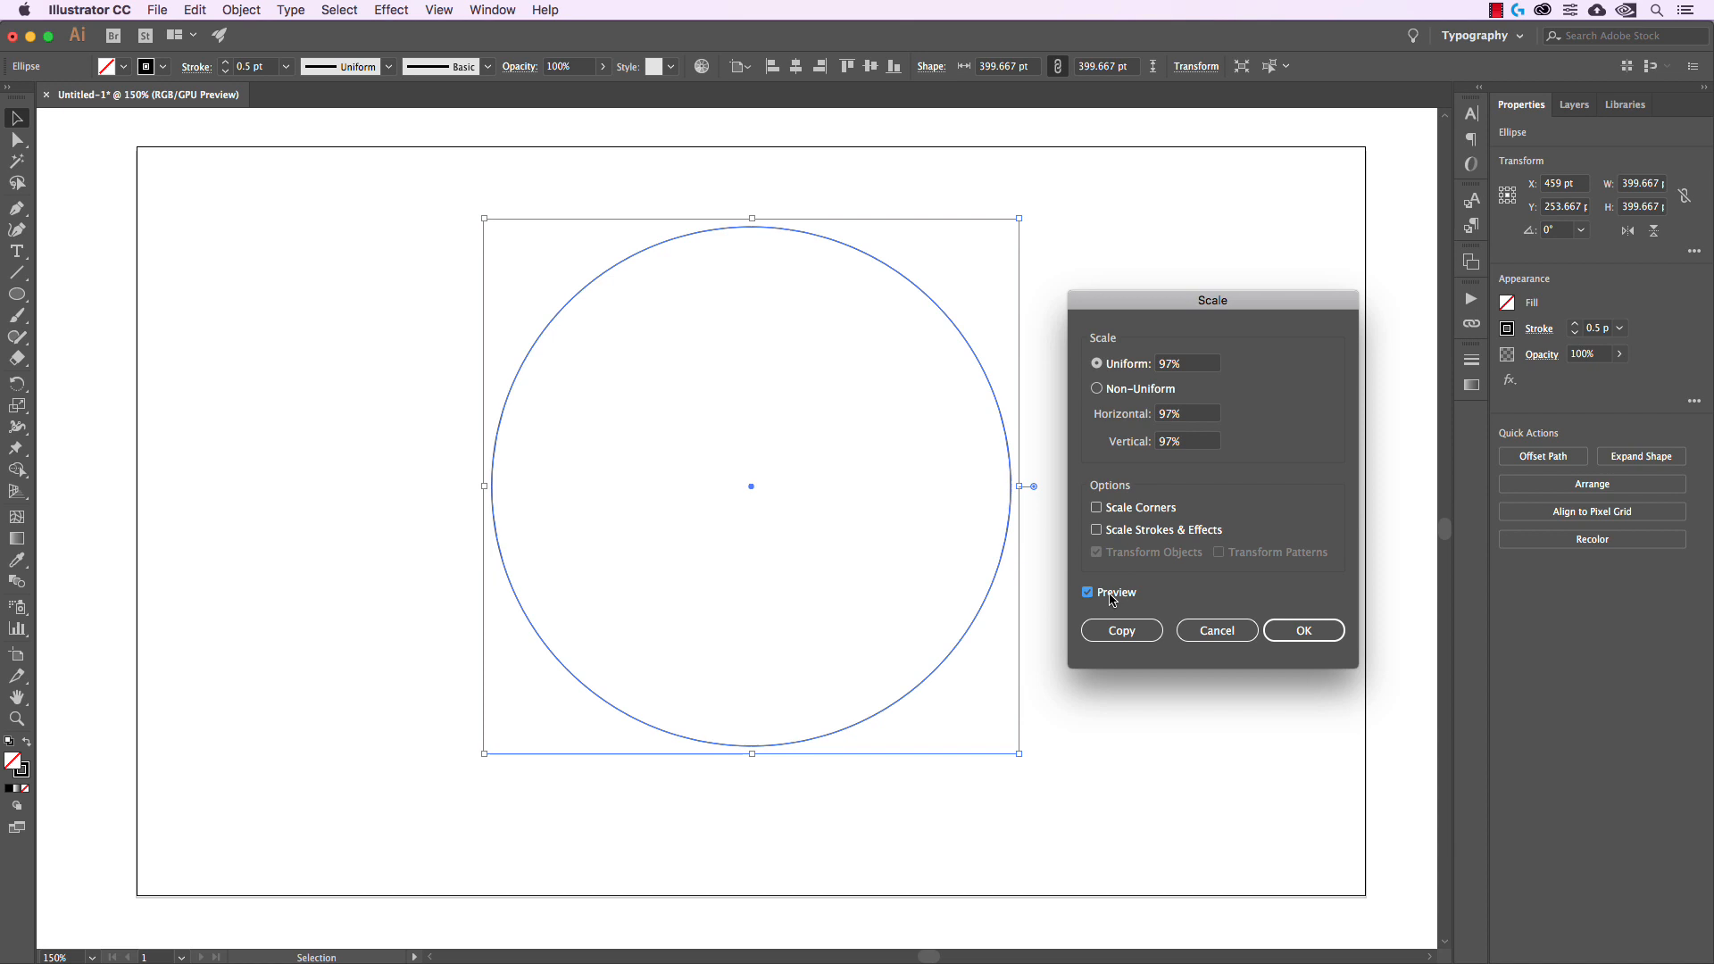
{"action": "left_click", "coordinate": [1143, 635]}
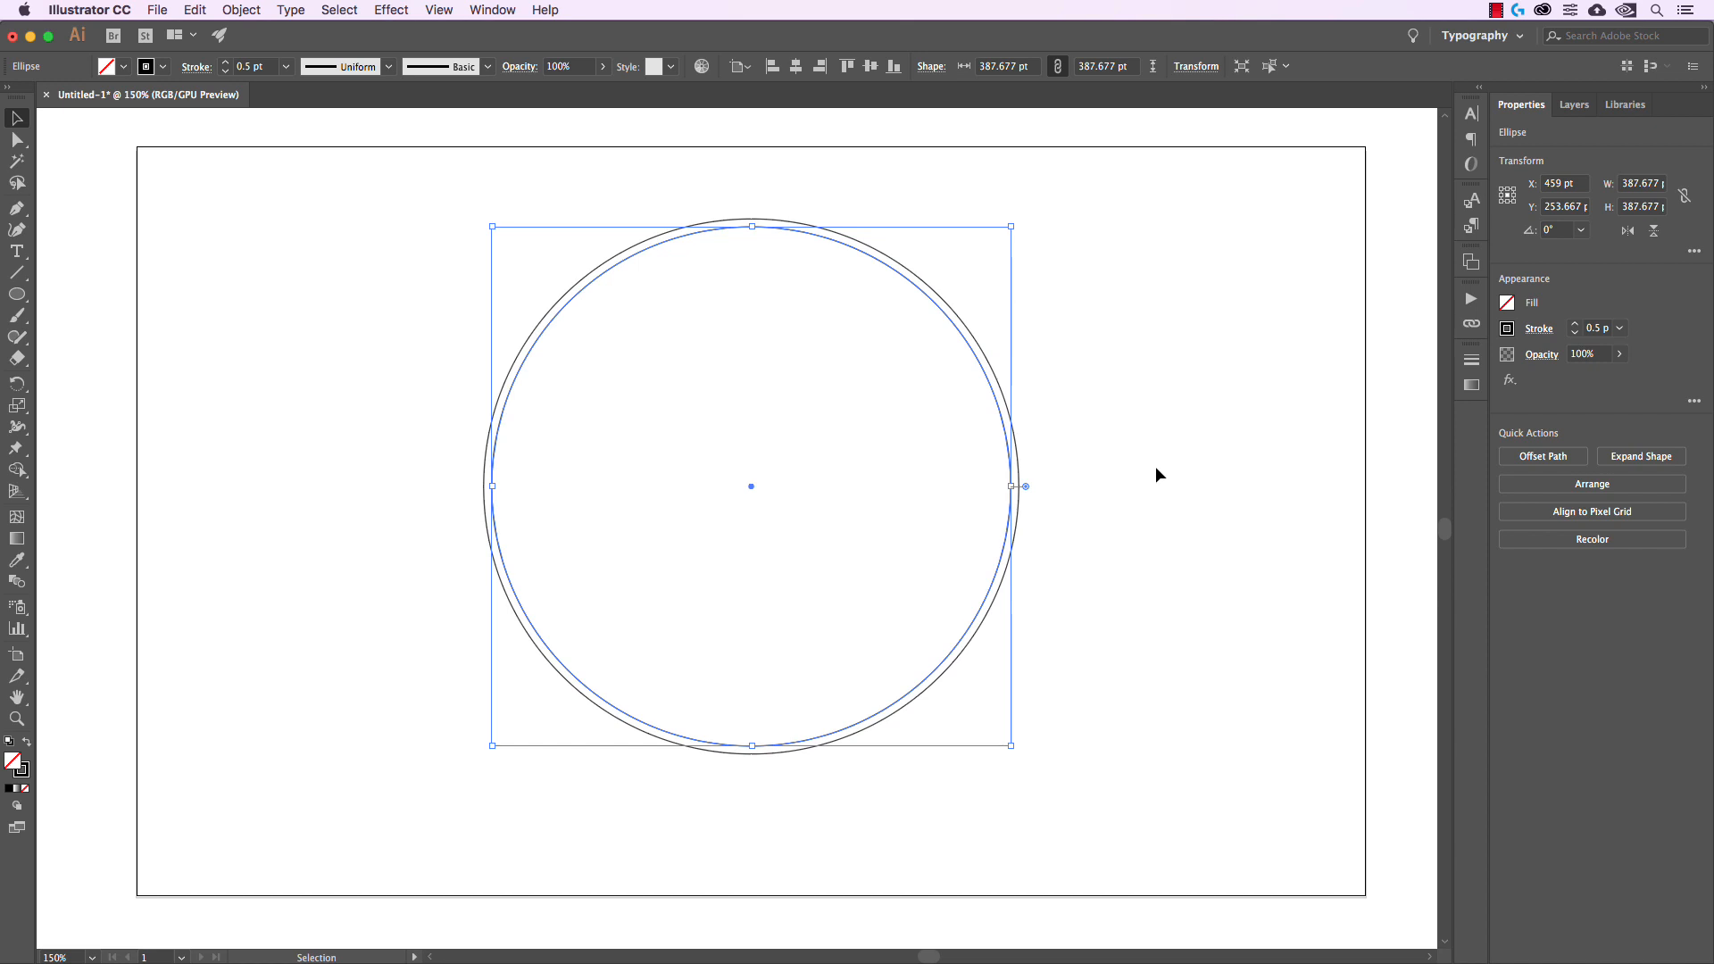
- Repeat the scaled-copy transformation until concentric circles fill inward to an innermost circle about 47 pt in diameter
{"action": "key", "text": "a"}
{"action": "key", "text": "ctrl+d"}
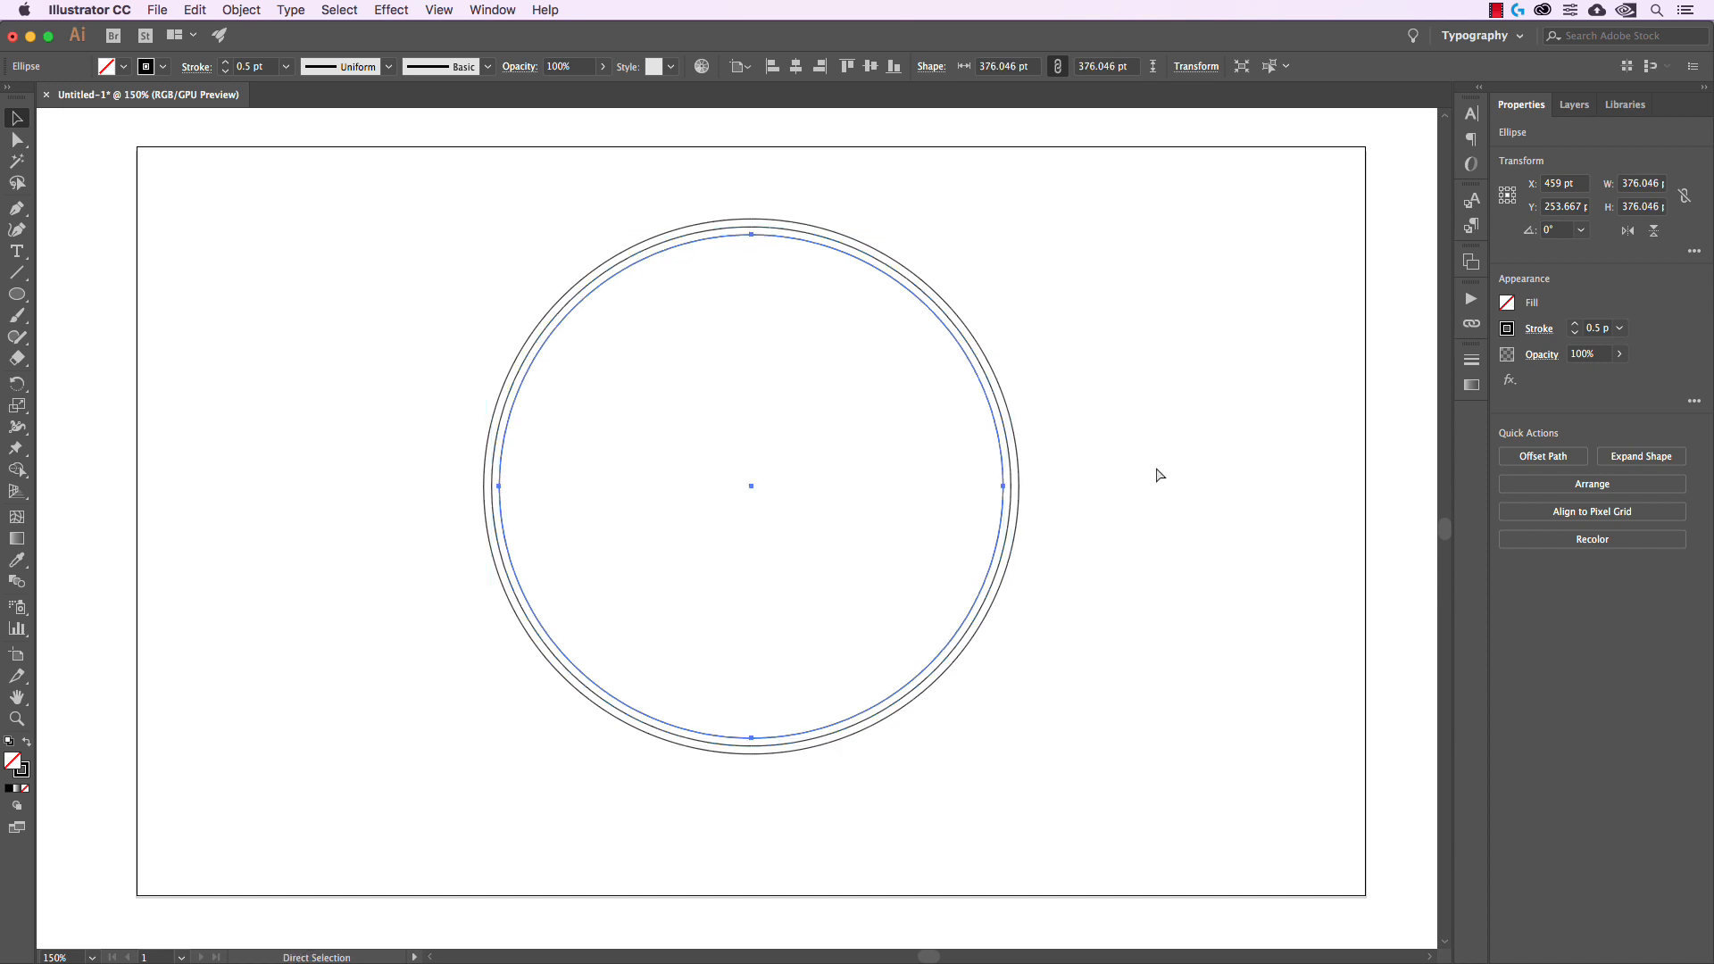
{"action": "key", "text": "ctrl+d"}
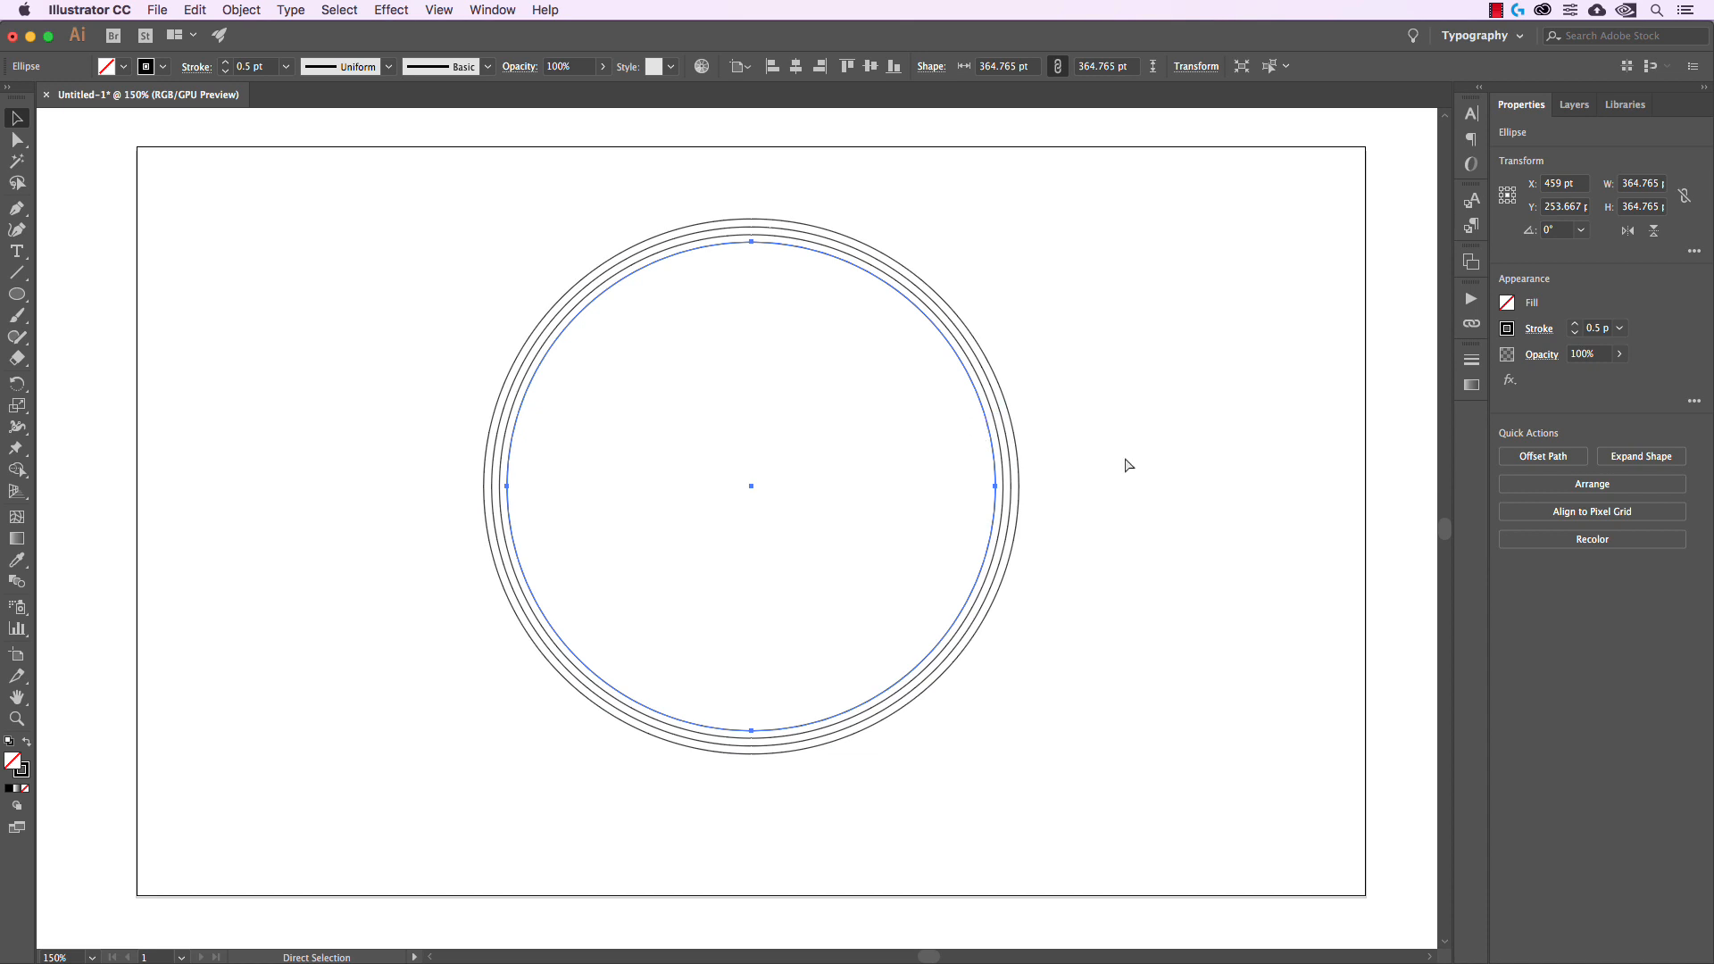
{"action": "key", "text": "ctrl+d"}
{"action": "key", "text": "ctrl+d"}
{"action": "key", "text": "ctrl+d"}
{"action": "key", "text": "ctrl+d"}
{"action": "key", "text": "ctrl+d"}
{"action": "key", "text": "ctrl+d"}
{"action": "key", "text": "ctrl+d"}
{"action": "key", "text": "ctrl+d"}
{"action": "key", "text": "ctrl+d"}
{"action": "key", "text": "ctrl+d"}
{"action": "key", "text": "ctrl+d"}
{"action": "key", "text": "ctrl+d"}
{"action": "key", "text": "ctrl+d"}
{"action": "key", "text": "ctrl+d"}
{"action": "key", "text": "ctrl+d"}
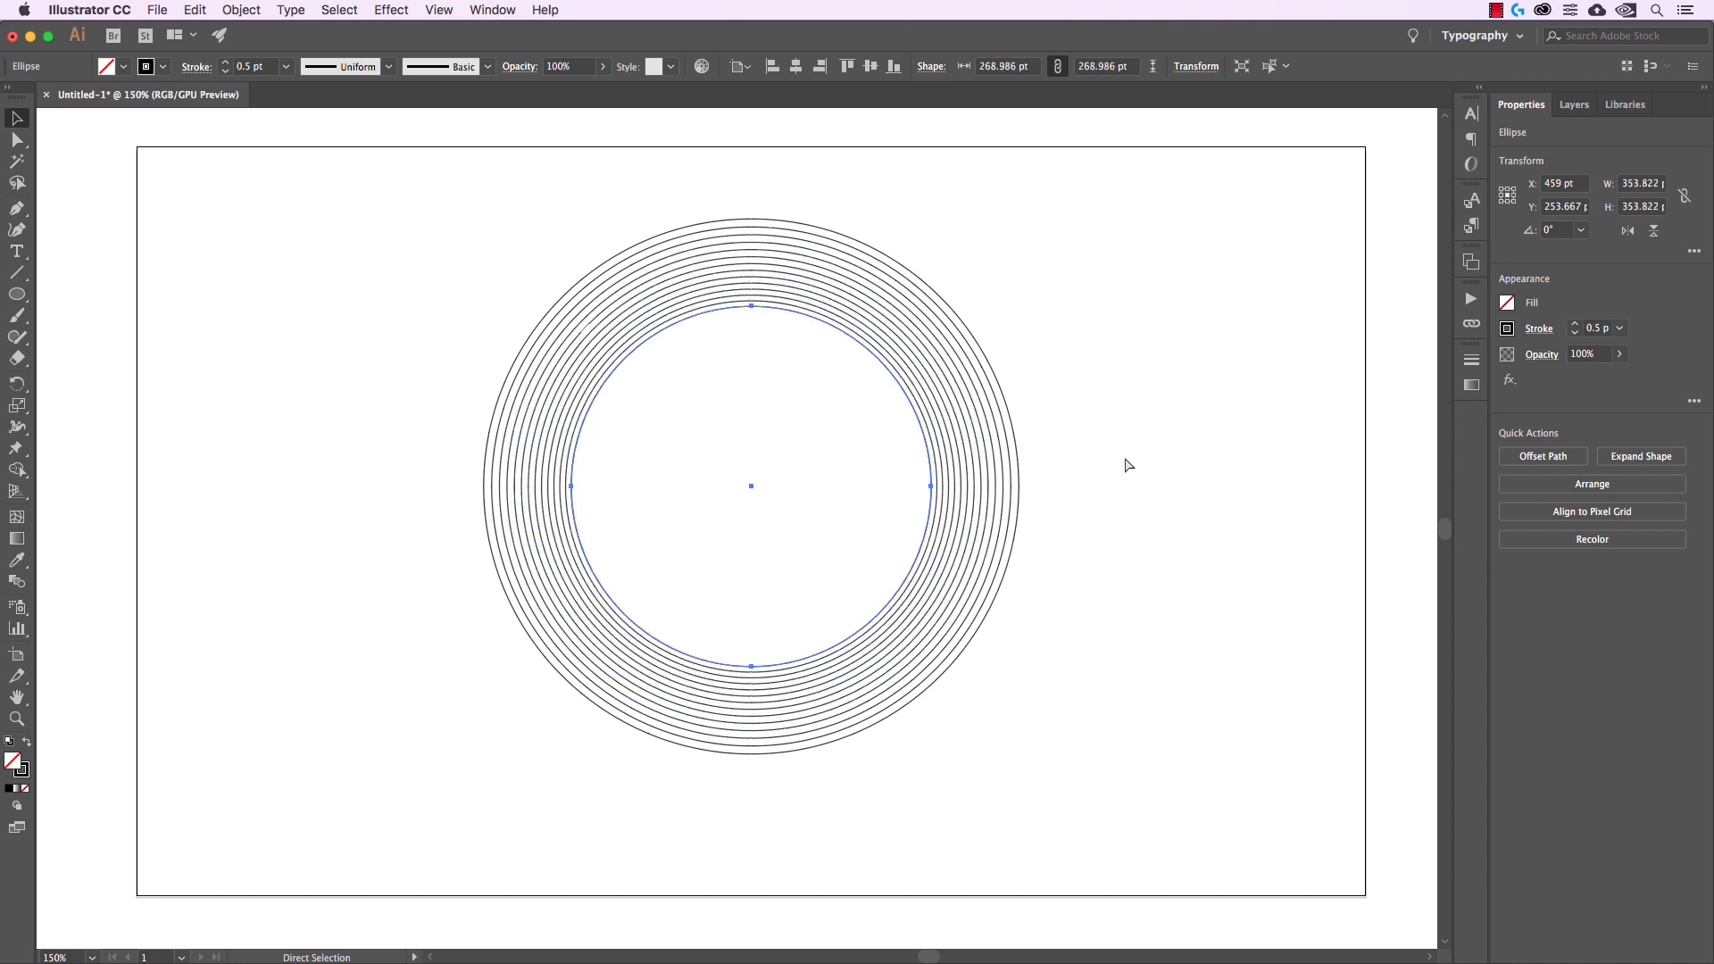
{"action": "key", "text": "ctrl+d"}
{"action": "key", "text": "ctrl+d"}
{"action": "key", "text": "ctrl+d"}
{"action": "key", "text": "ctrl+d"}
{"action": "key", "text": "ctrl+d"}
{"action": "key", "text": "ctrl+d"}
{"action": "key", "text": "ctrl+d"}
{"action": "key", "text": "ctrl+d"}
{"action": "key", "text": "ctrl+d"}
{"action": "key", "text": "ctrl+d"}
{"action": "key", "text": "ctrl+d"}
{"action": "key", "text": "ctrl+d"}
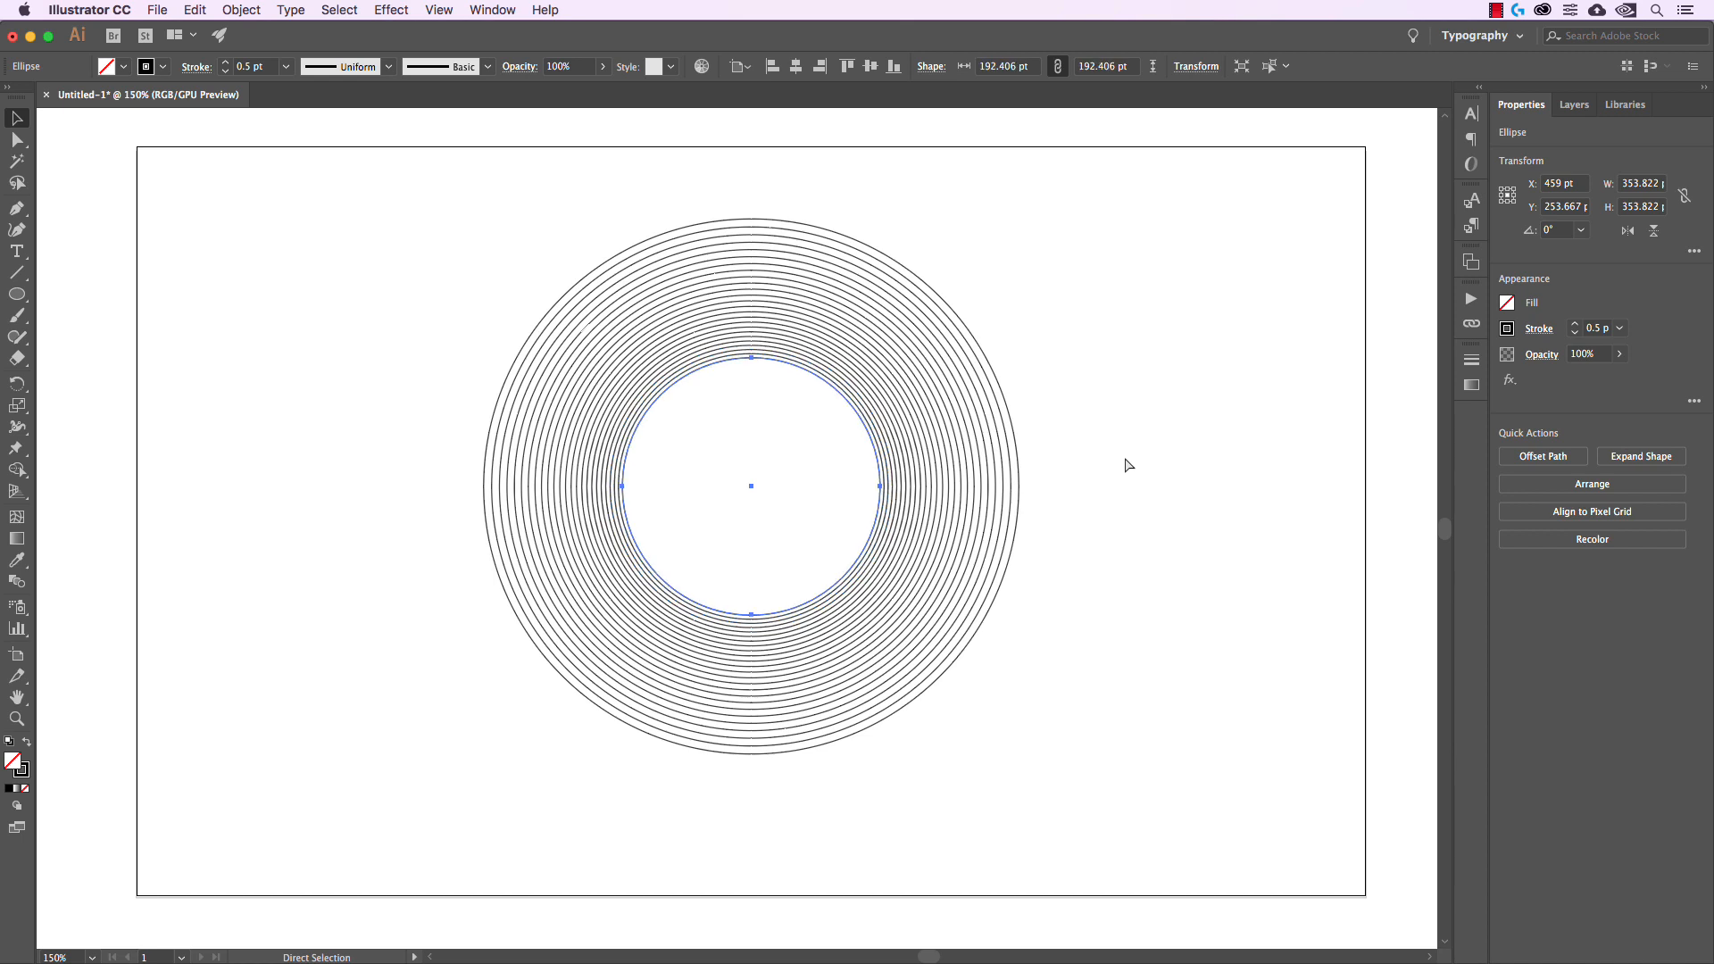
{"action": "key", "text": "ctrl+d"}
{"action": "key", "text": "ctrl+d"}
{"action": "key", "text": "ctrl+d"}
{"action": "key", "text": "ctrl+d"}
{"action": "key", "text": "ctrl+d"}
{"action": "key", "text": "ctrl+d"}
{"action": "key", "text": "ctrl+d"}
{"action": "key", "text": "ctrl+d"}
{"action": "key", "text": "ctrl+d"}
{"action": "key", "text": "ctrl+d"}
{"action": "key", "text": "ctrl+d"}
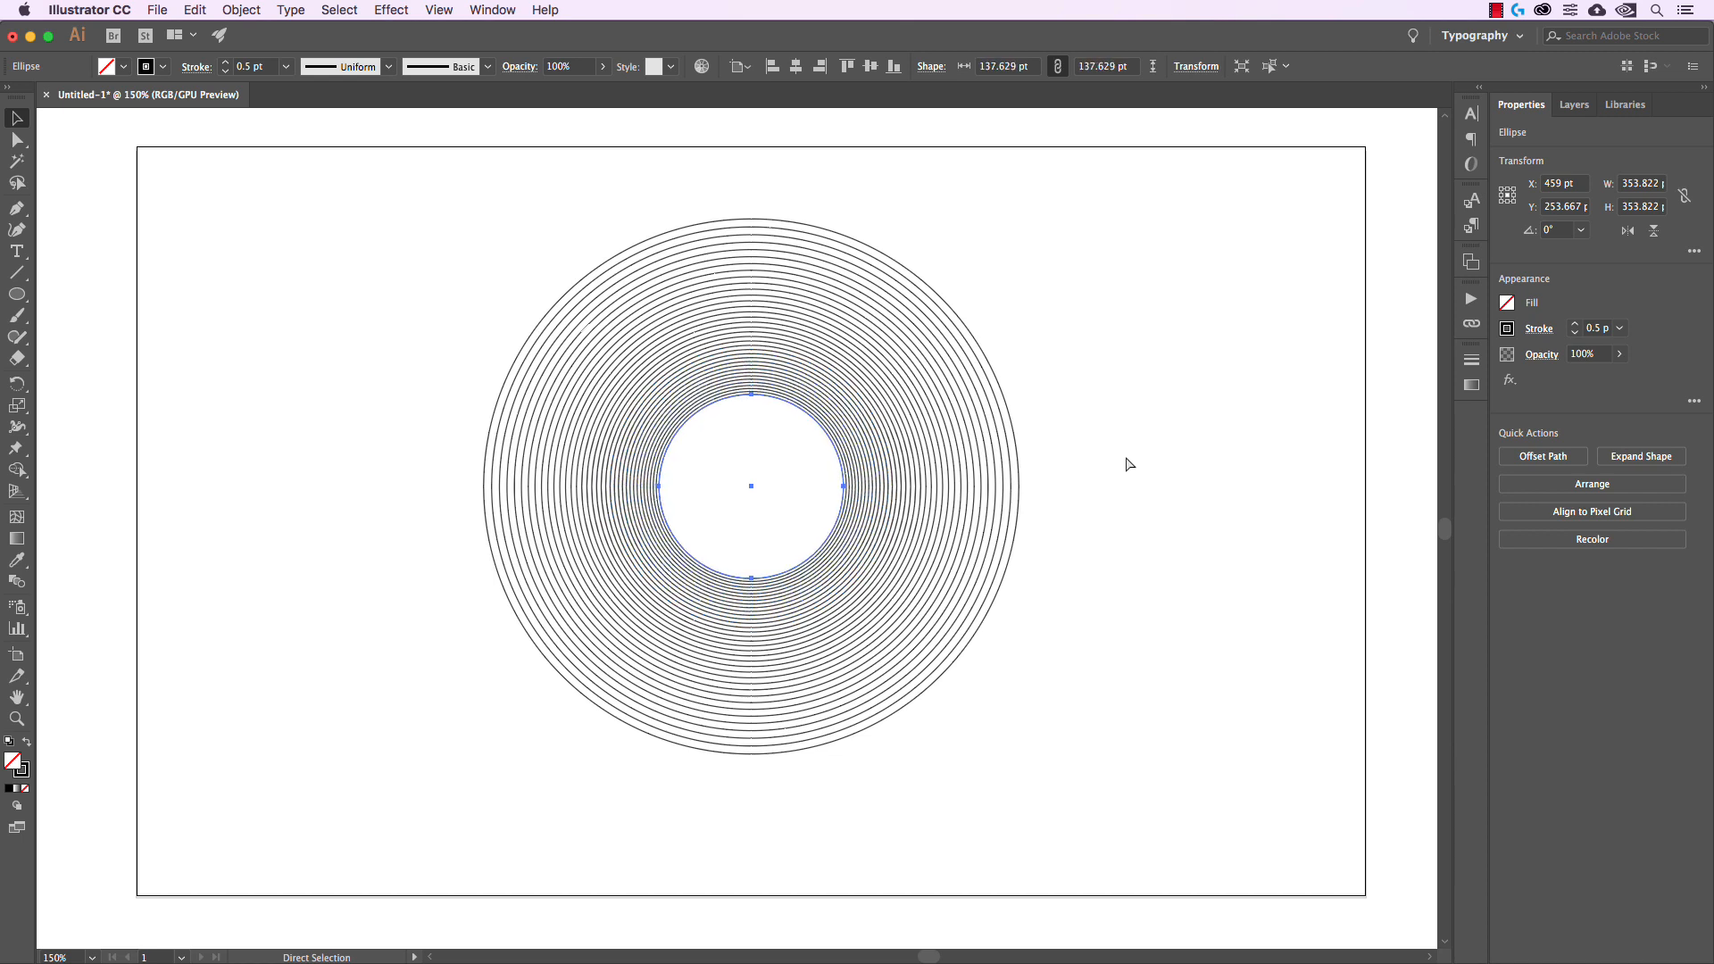
{"action": "key", "text": "ctrl+d"}
{"action": "key", "text": "ctrl+d"}
{"action": "key", "text": "ctrl+d"}
{"action": "key", "text": "ctrl+d"}
{"action": "key", "text": "ctrl+d"}
{"action": "key", "text": "ctrl+d"}
{"action": "key", "text": "ctrl+d"}
{"action": "key", "text": "ctrl+d"}
{"action": "key", "text": "ctrl+d"}
{"action": "key", "text": "ctrl+d"}
{"action": "key", "text": "ctrl+d"}
{"action": "key", "text": "ctrl+d"}
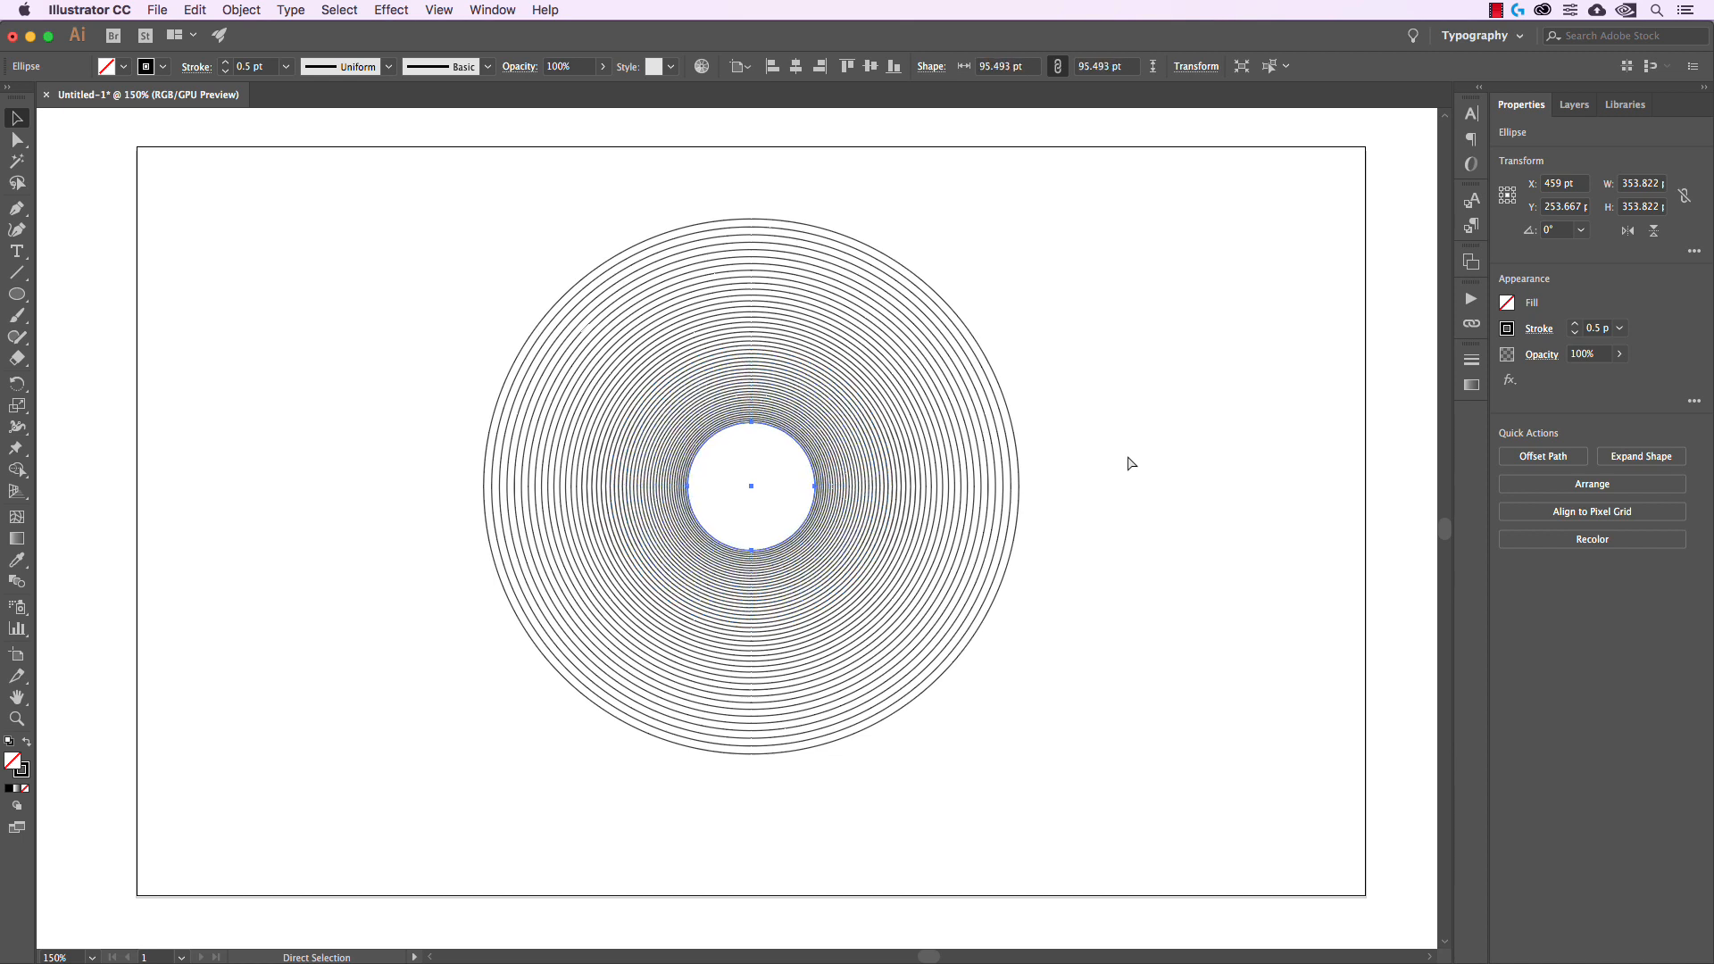
{"action": "key", "text": "ctrl+d"}
{"action": "key", "text": "ctrl+d"}
{"action": "key", "text": "ctrl+d"}
{"action": "key", "text": "ctrl+d"}
{"action": "key", "text": "ctrl+d"}
{"action": "key", "text": "ctrl+d"}
{"action": "key", "text": "ctrl+d"}
{"action": "key", "text": "ctrl+d"}
{"action": "key", "text": "ctrl+d"}
{"action": "key", "text": "ctrl+d"}
{"action": "key", "text": "ctrl+d"}
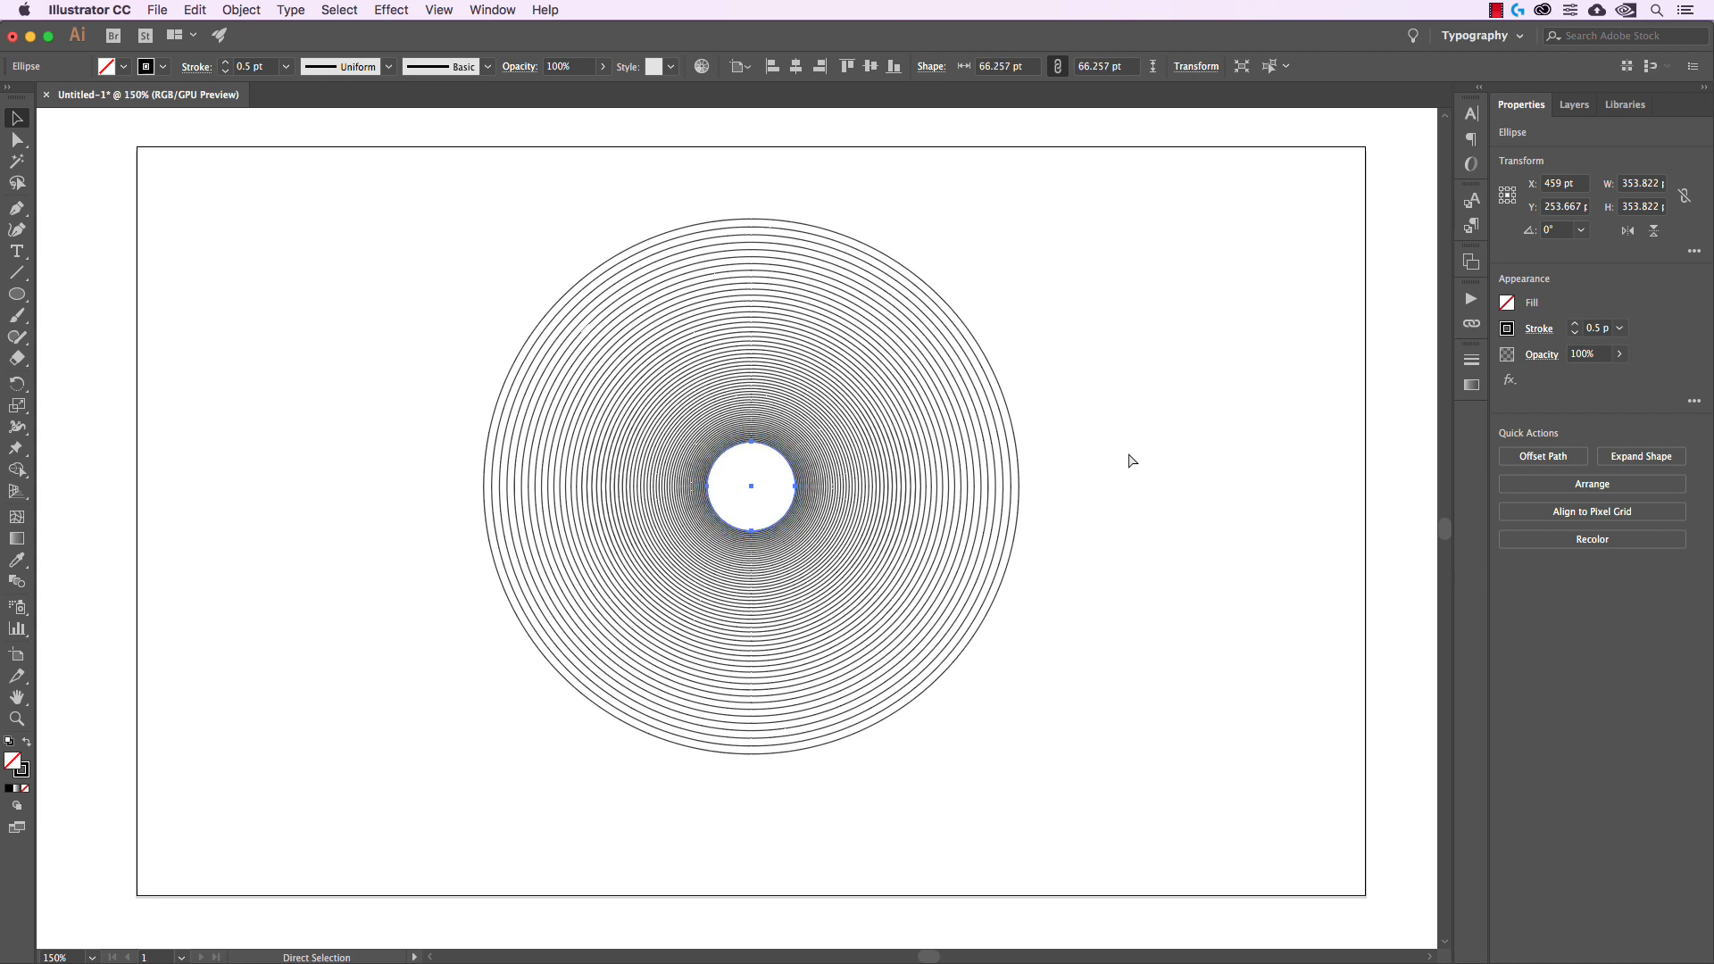
{"action": "key", "text": "super+d"}
{"action": "key", "text": "super+d"}
{"action": "key", "text": "super+d"}
{"action": "key", "text": "super+d"}
{"action": "key", "text": "super+d"}
{"action": "key", "text": "super+d"}
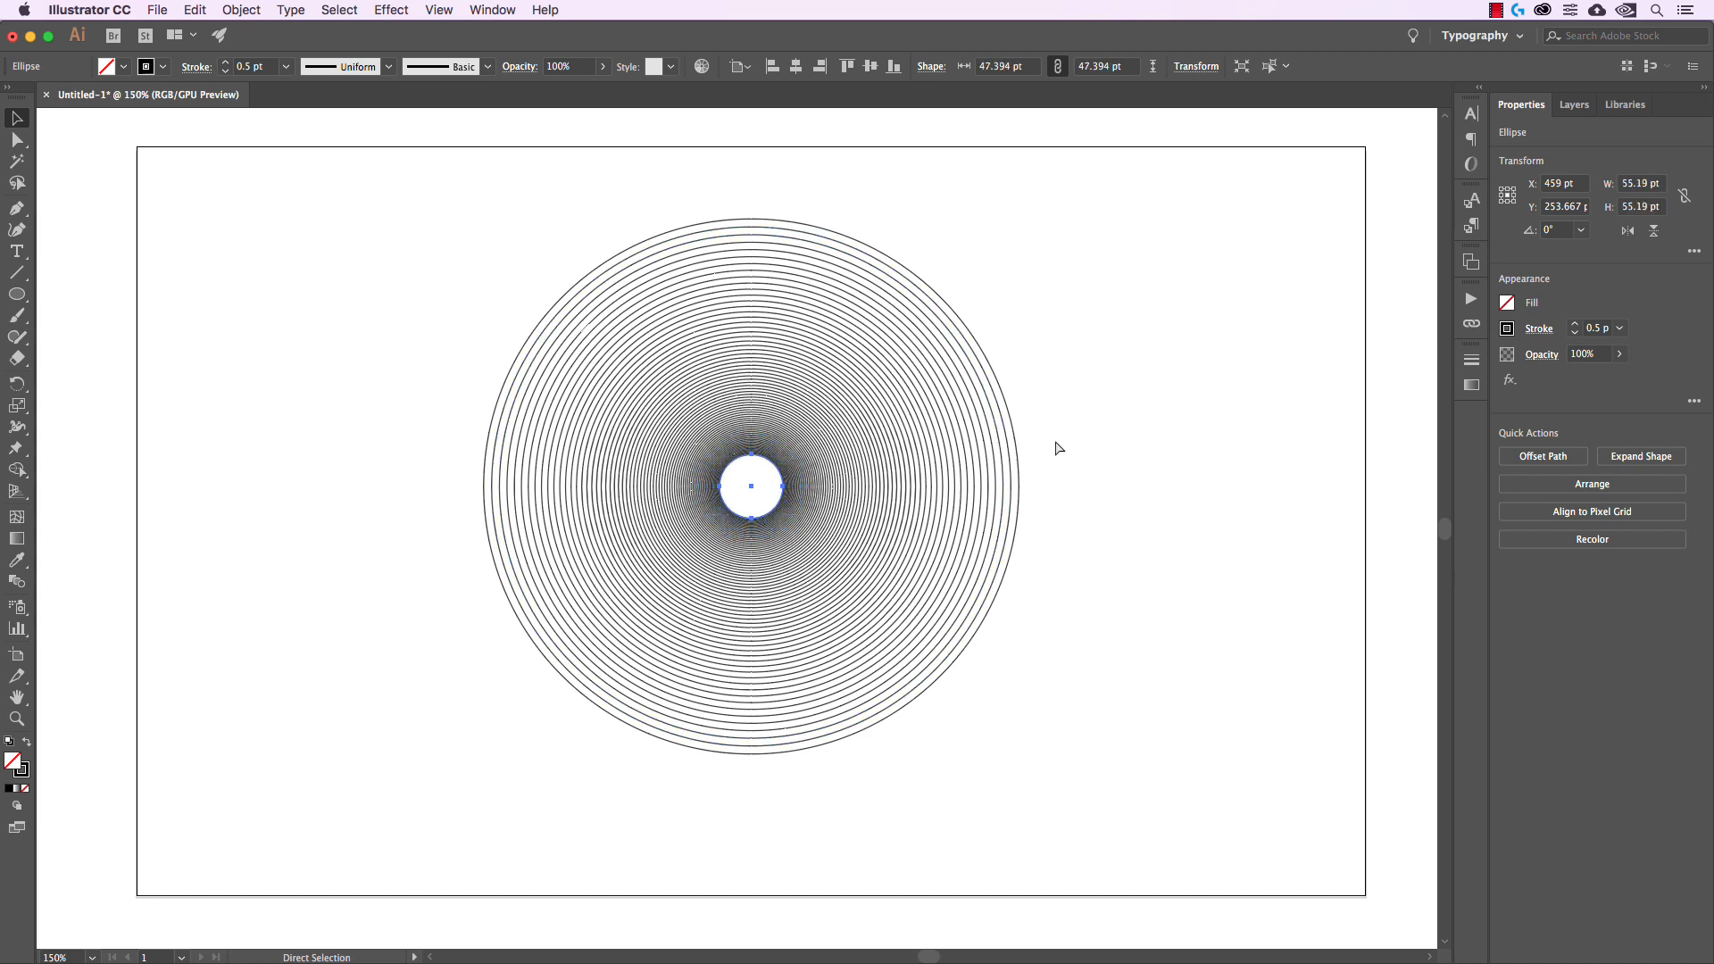
{"action": "left_click", "coordinate": [1149, 486]}
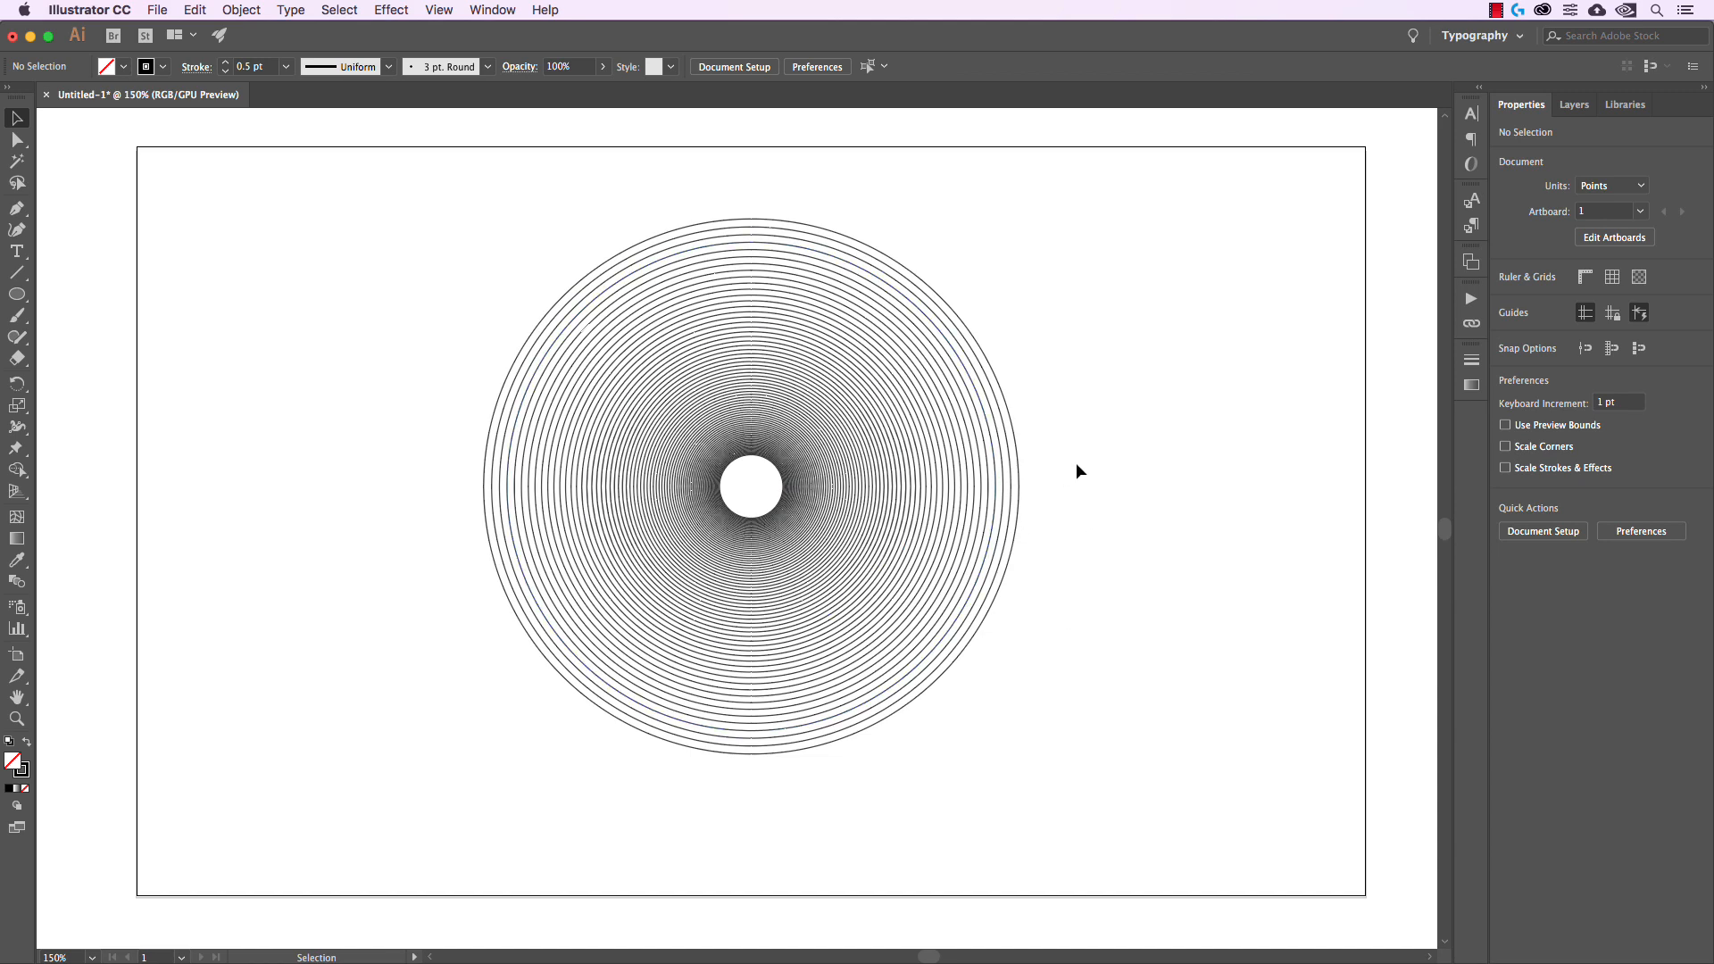
- Duplicate the full set of concentric circles horizontally by about 17 pt, and undo the duplication
{"action": "left_click_drag", "start_coordinate": [1087, 318], "coordinate": [810, 479]}
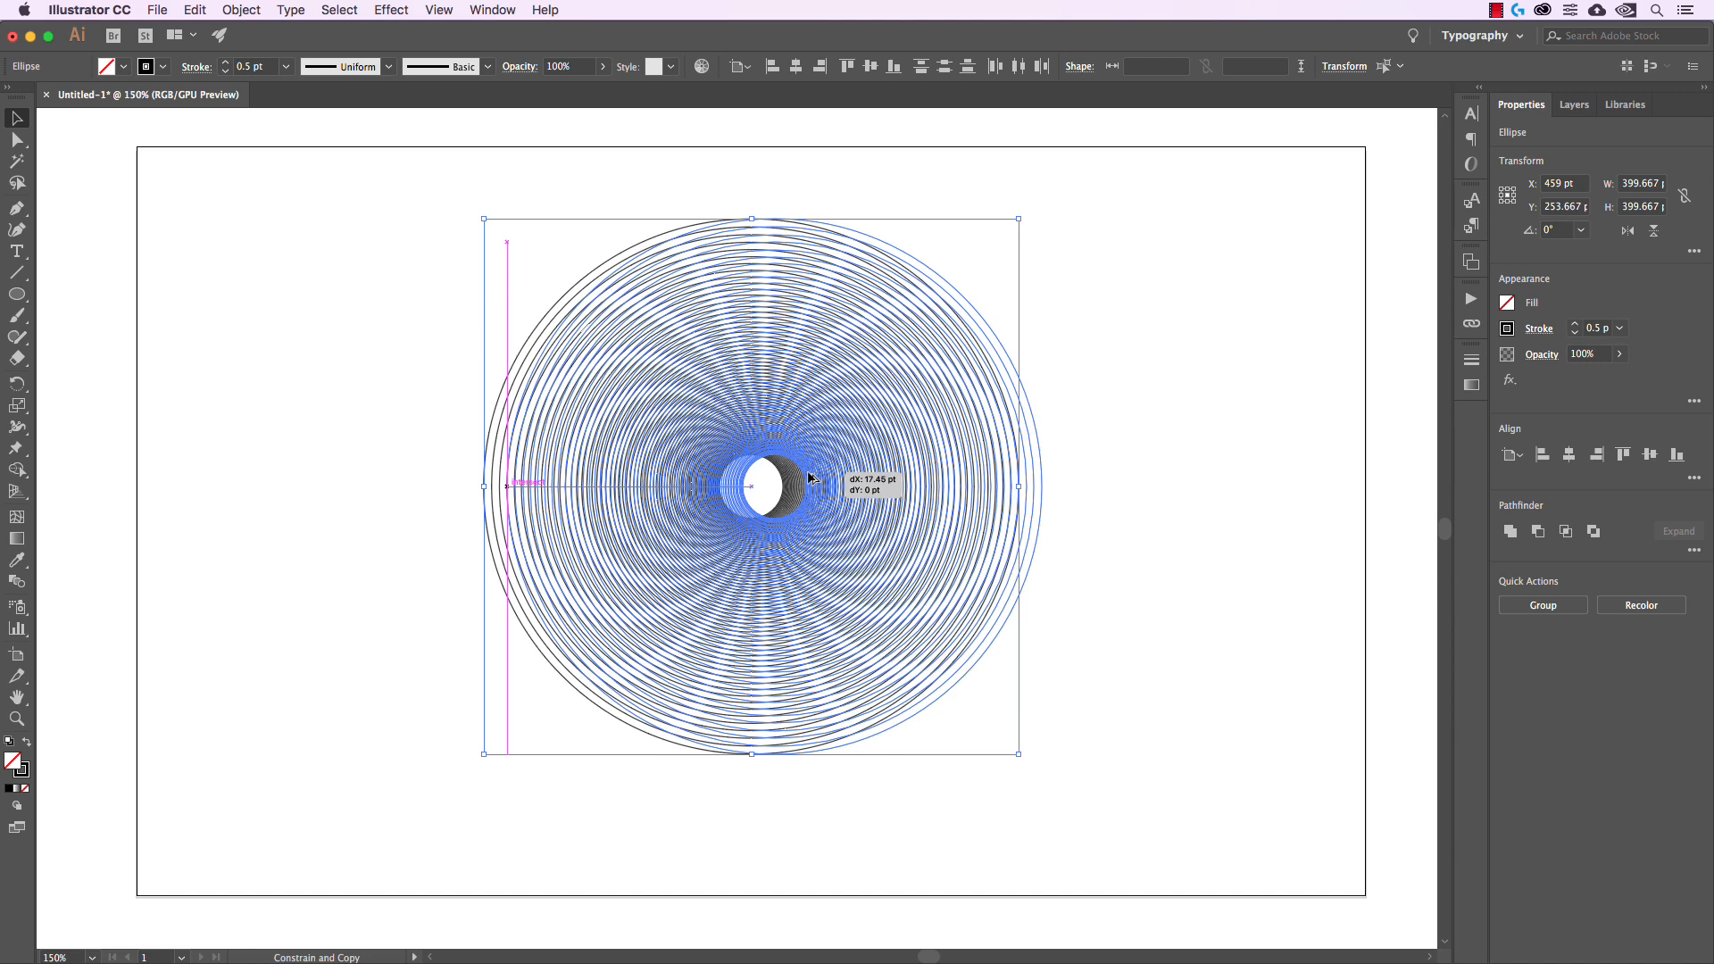
{"action": "left_click_drag", "start_coordinate": [810, 480], "coordinate": [812, 479]}
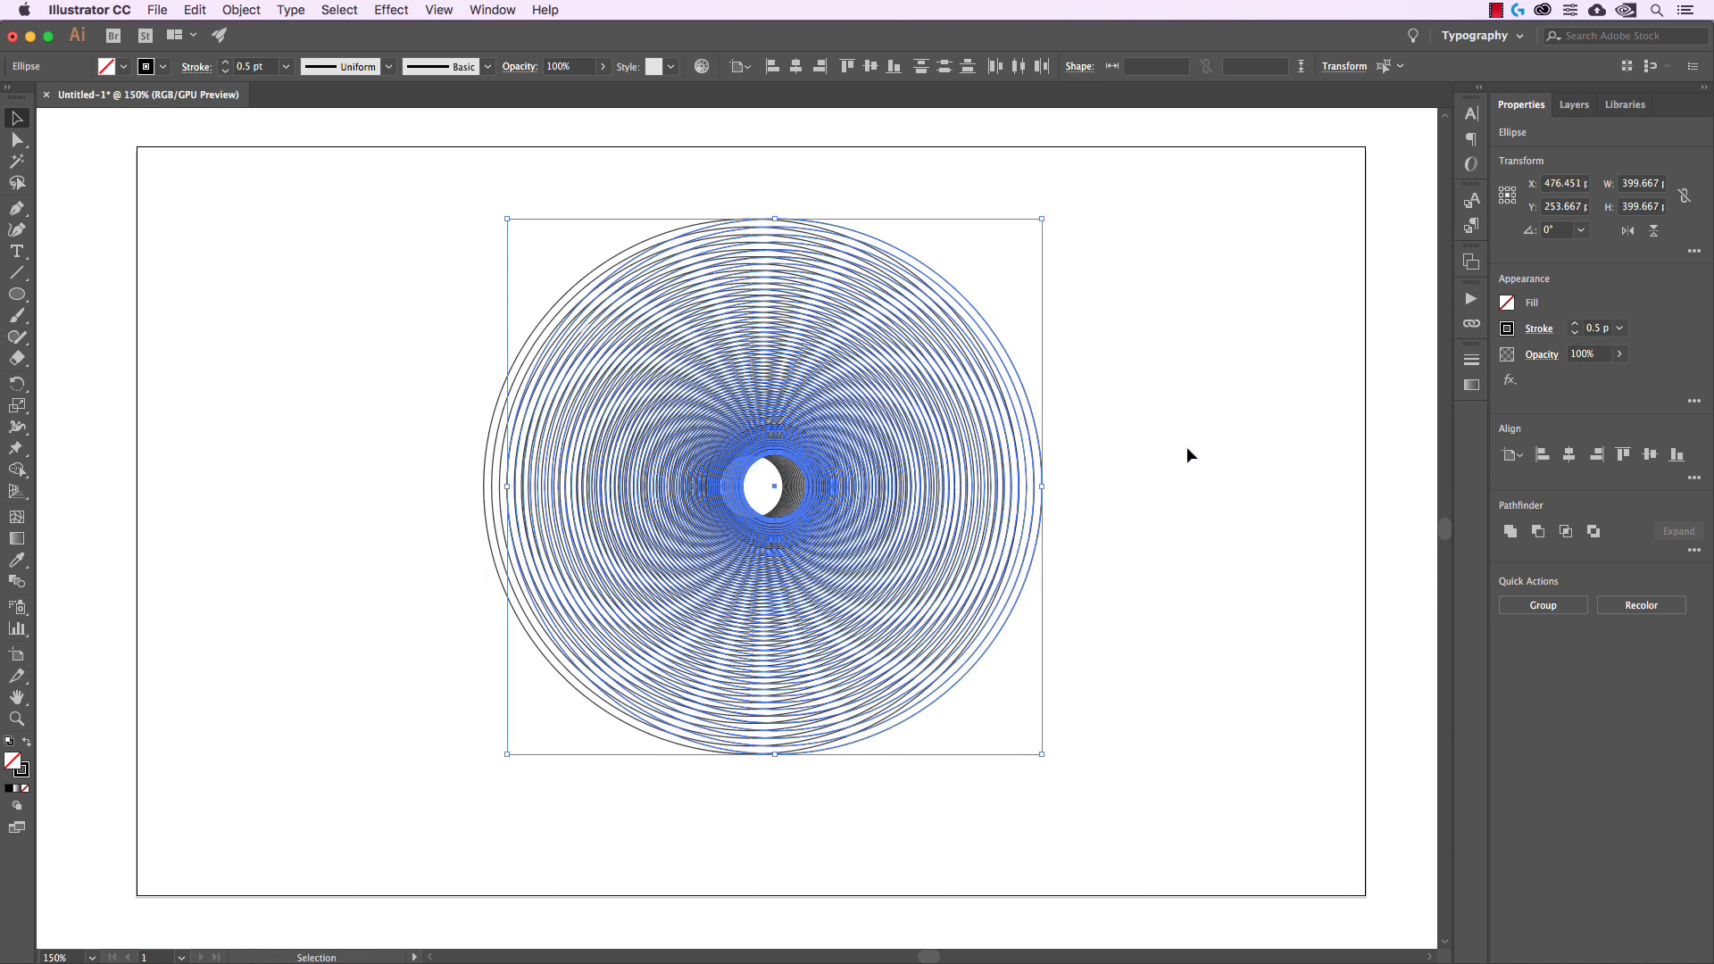
{"action": "left_click", "coordinate": [1224, 438]}
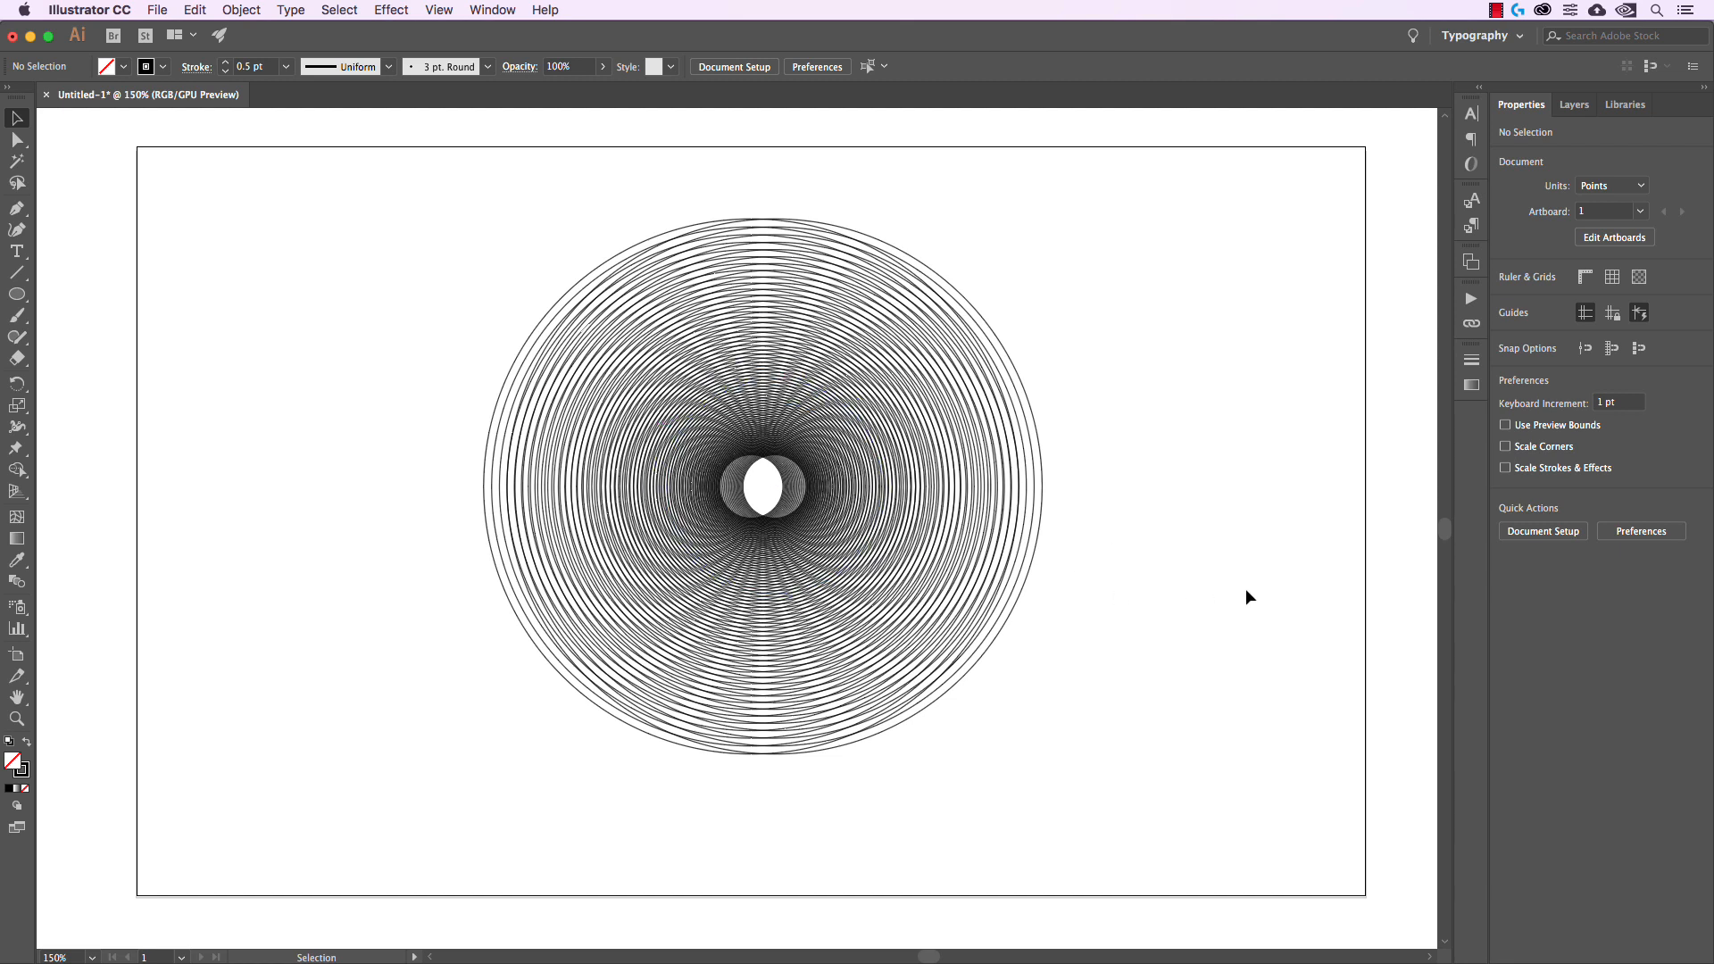
{"action": "key", "text": "super+z"}
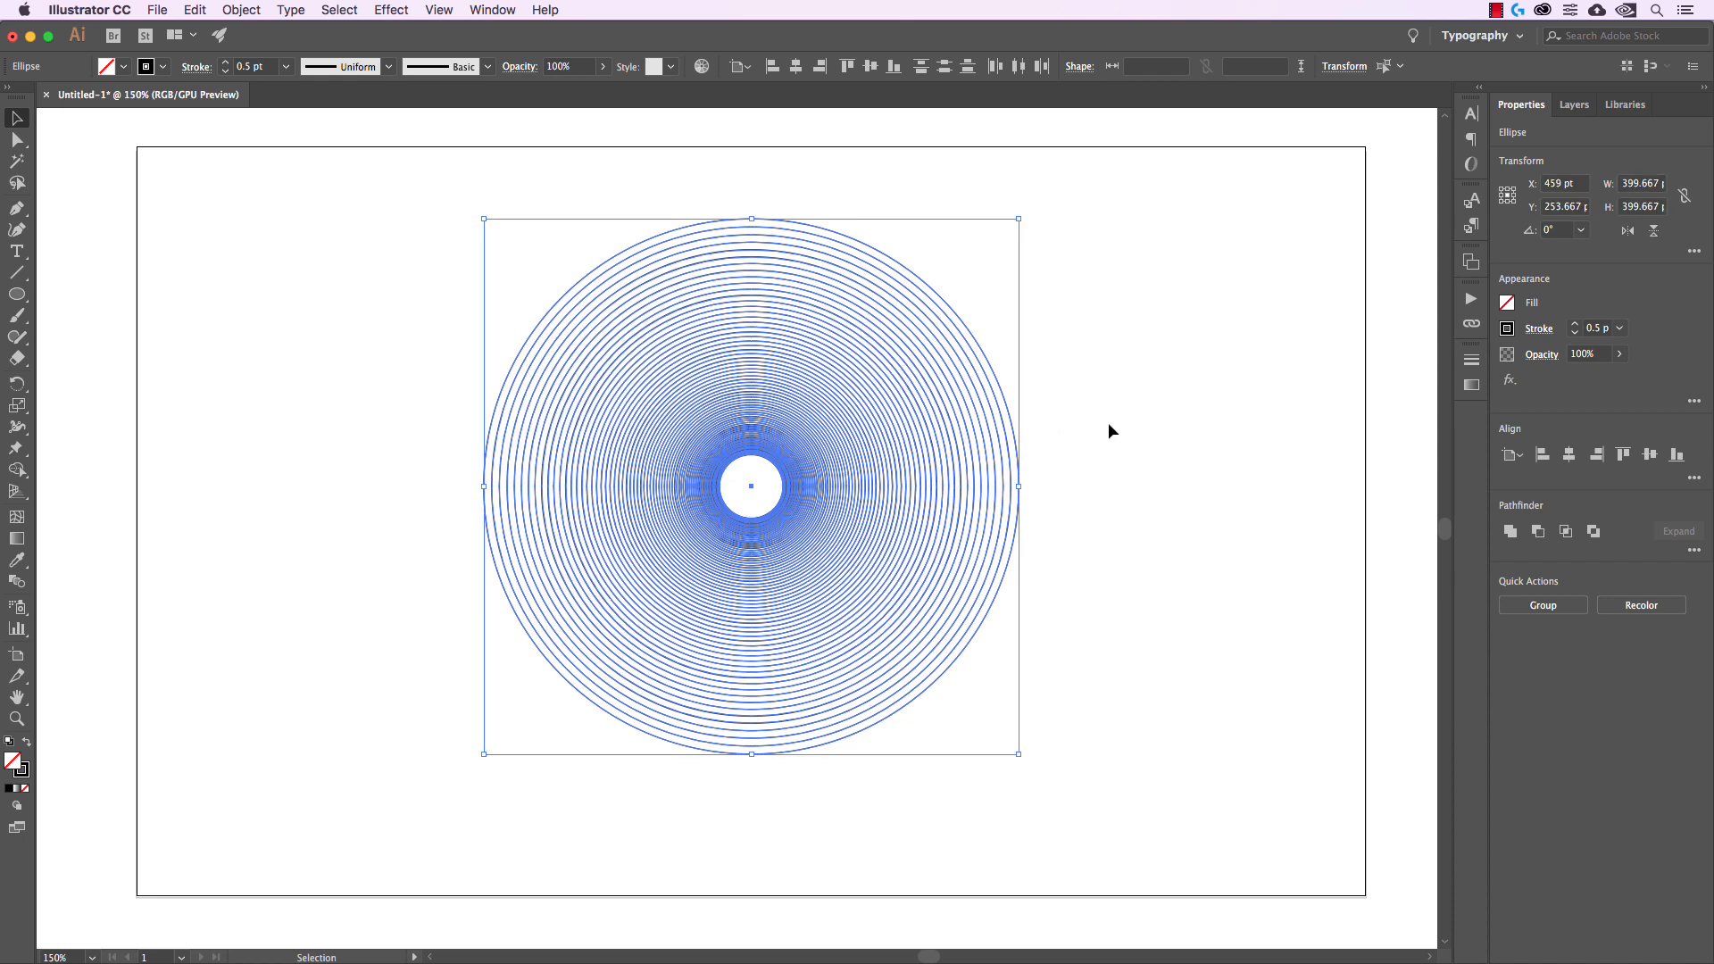
- Delete all the concentric circles from the artboard
{"action": "left_click", "coordinate": [1109, 425]}
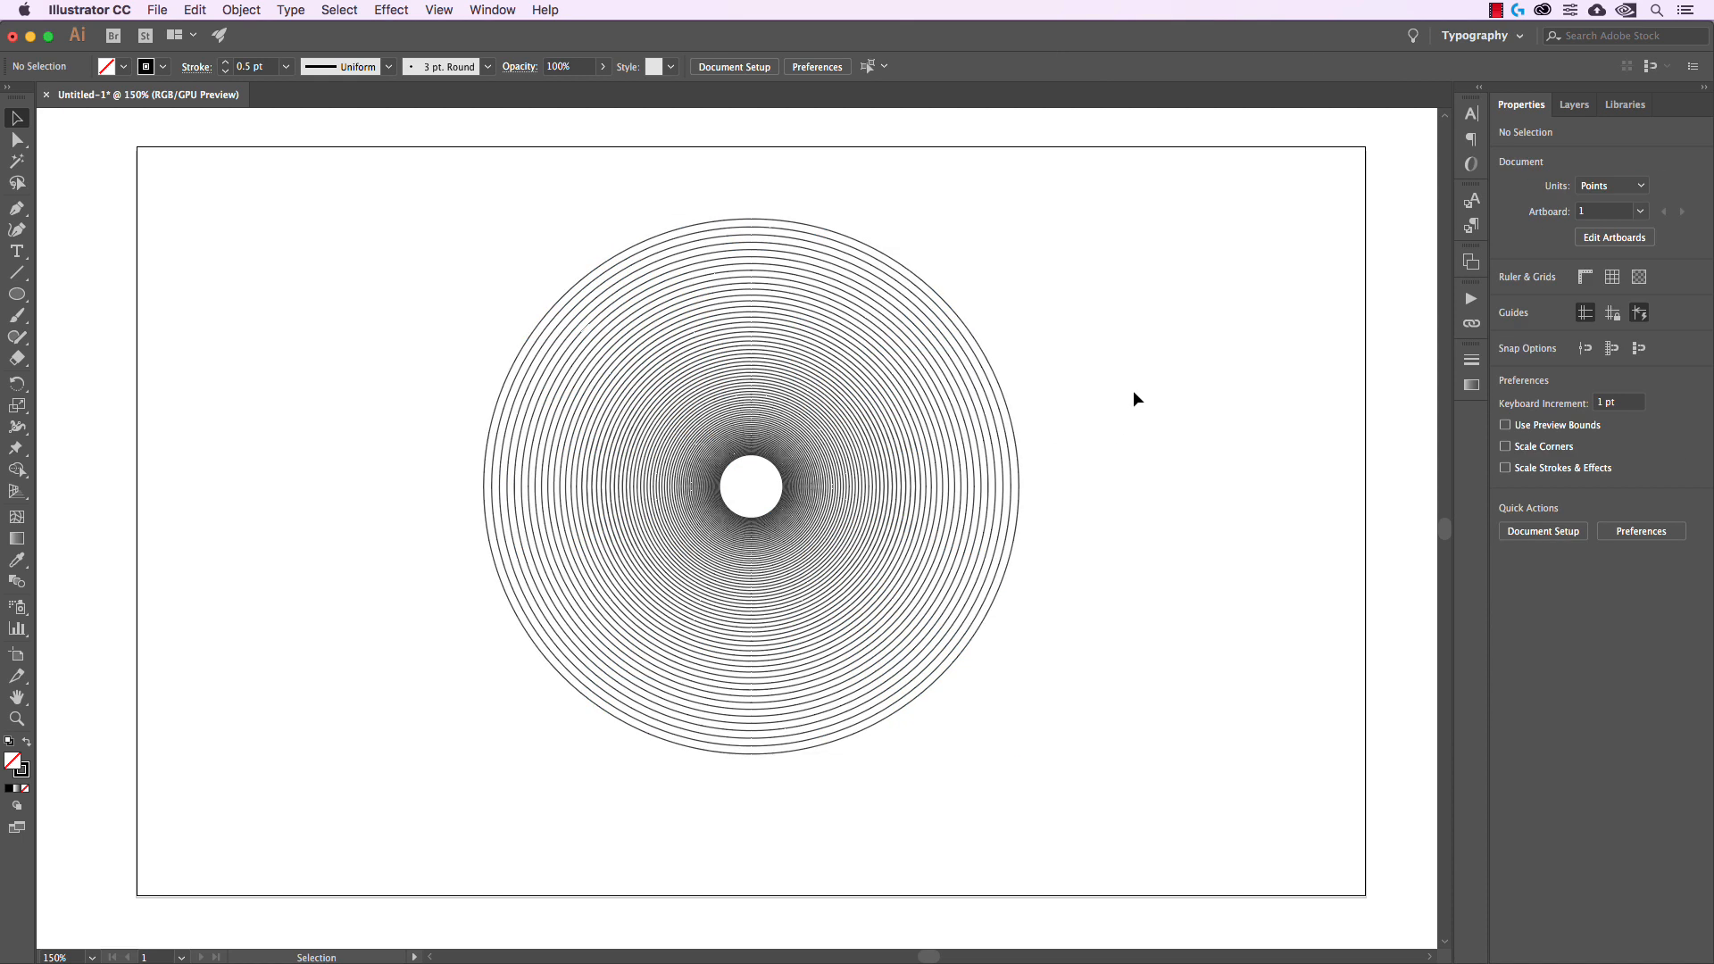
{"action": "left_click_drag", "start_coordinate": [1080, 307], "coordinate": [782, 407]}
{"action": "key", "text": "Delete"}
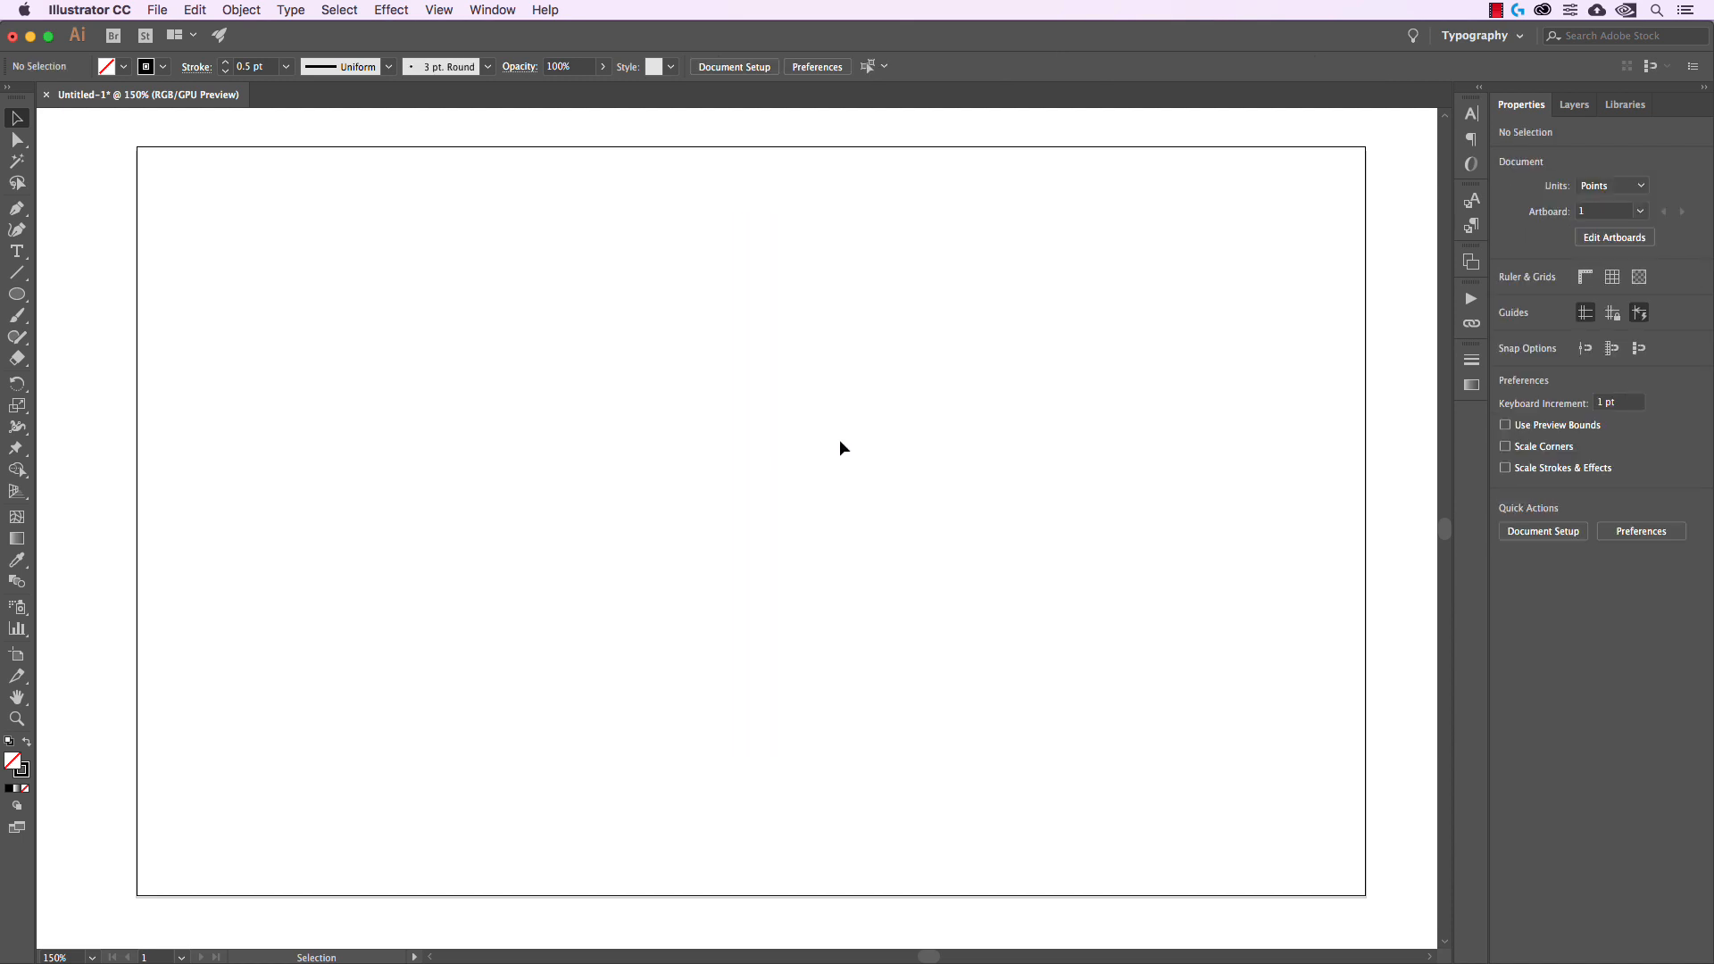
- Draw a square about 435 pt wide in the middle of the artboard with the Rectangle tool
{"action": "left_click", "coordinate": [17, 295]}
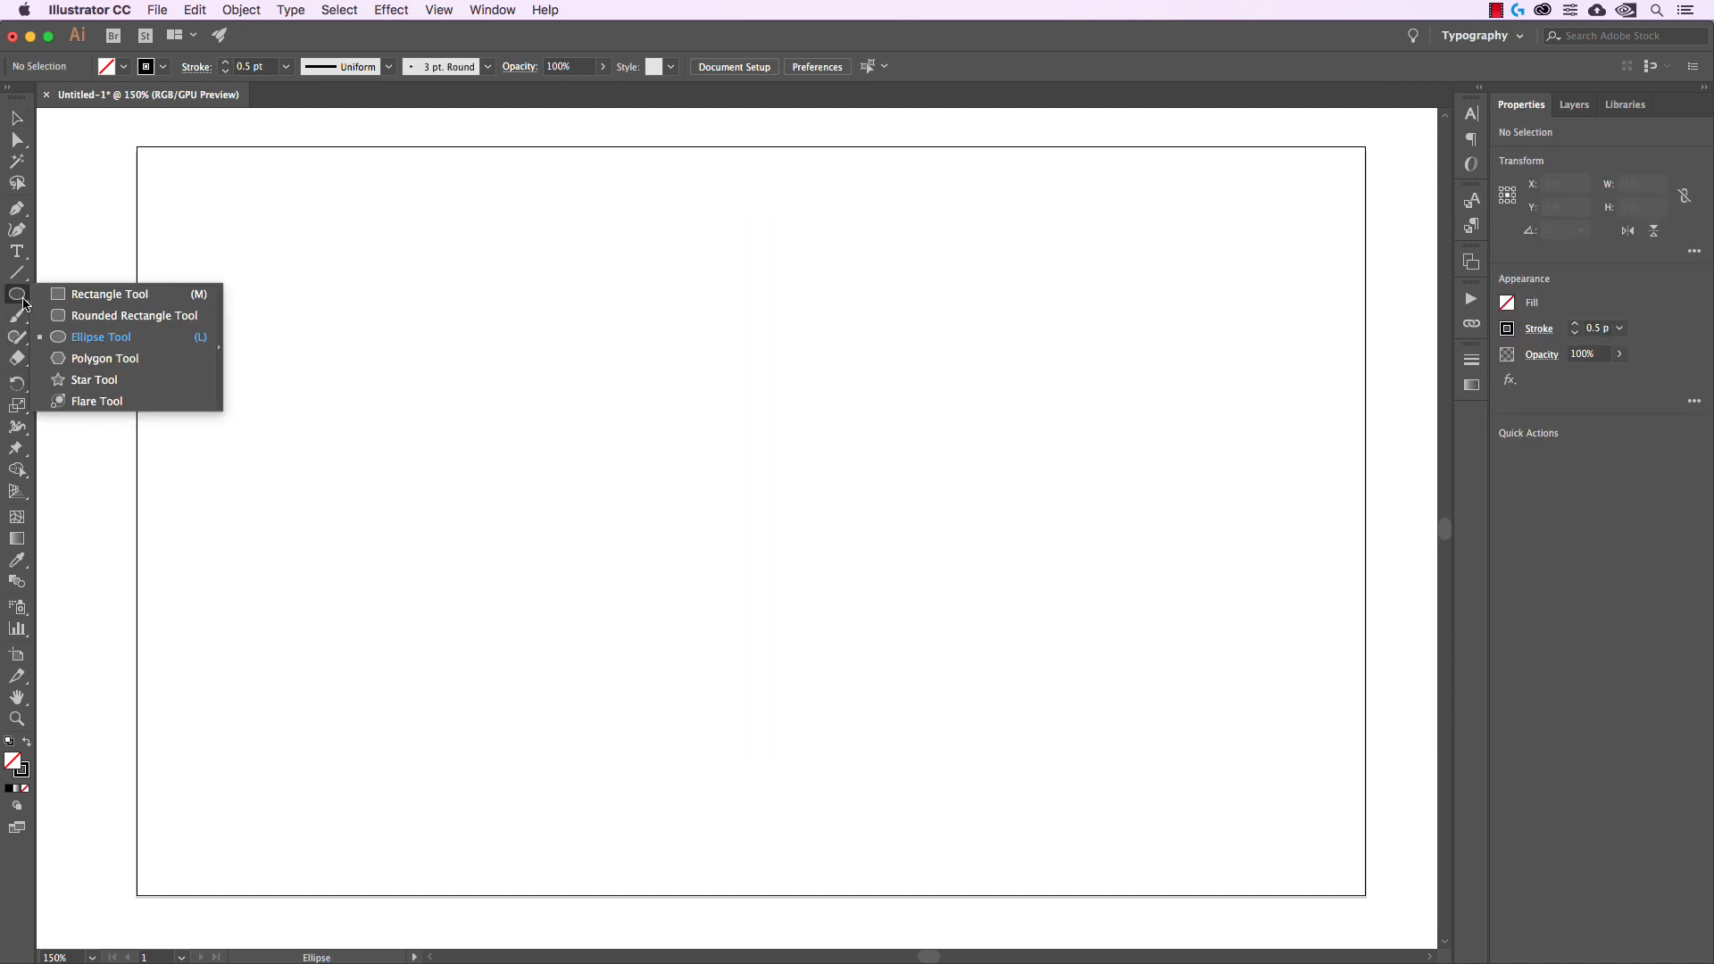
{"action": "left_click", "coordinate": [93, 295]}
{"action": "left_click_drag", "start_coordinate": [453, 226], "coordinate": [1036, 755]}
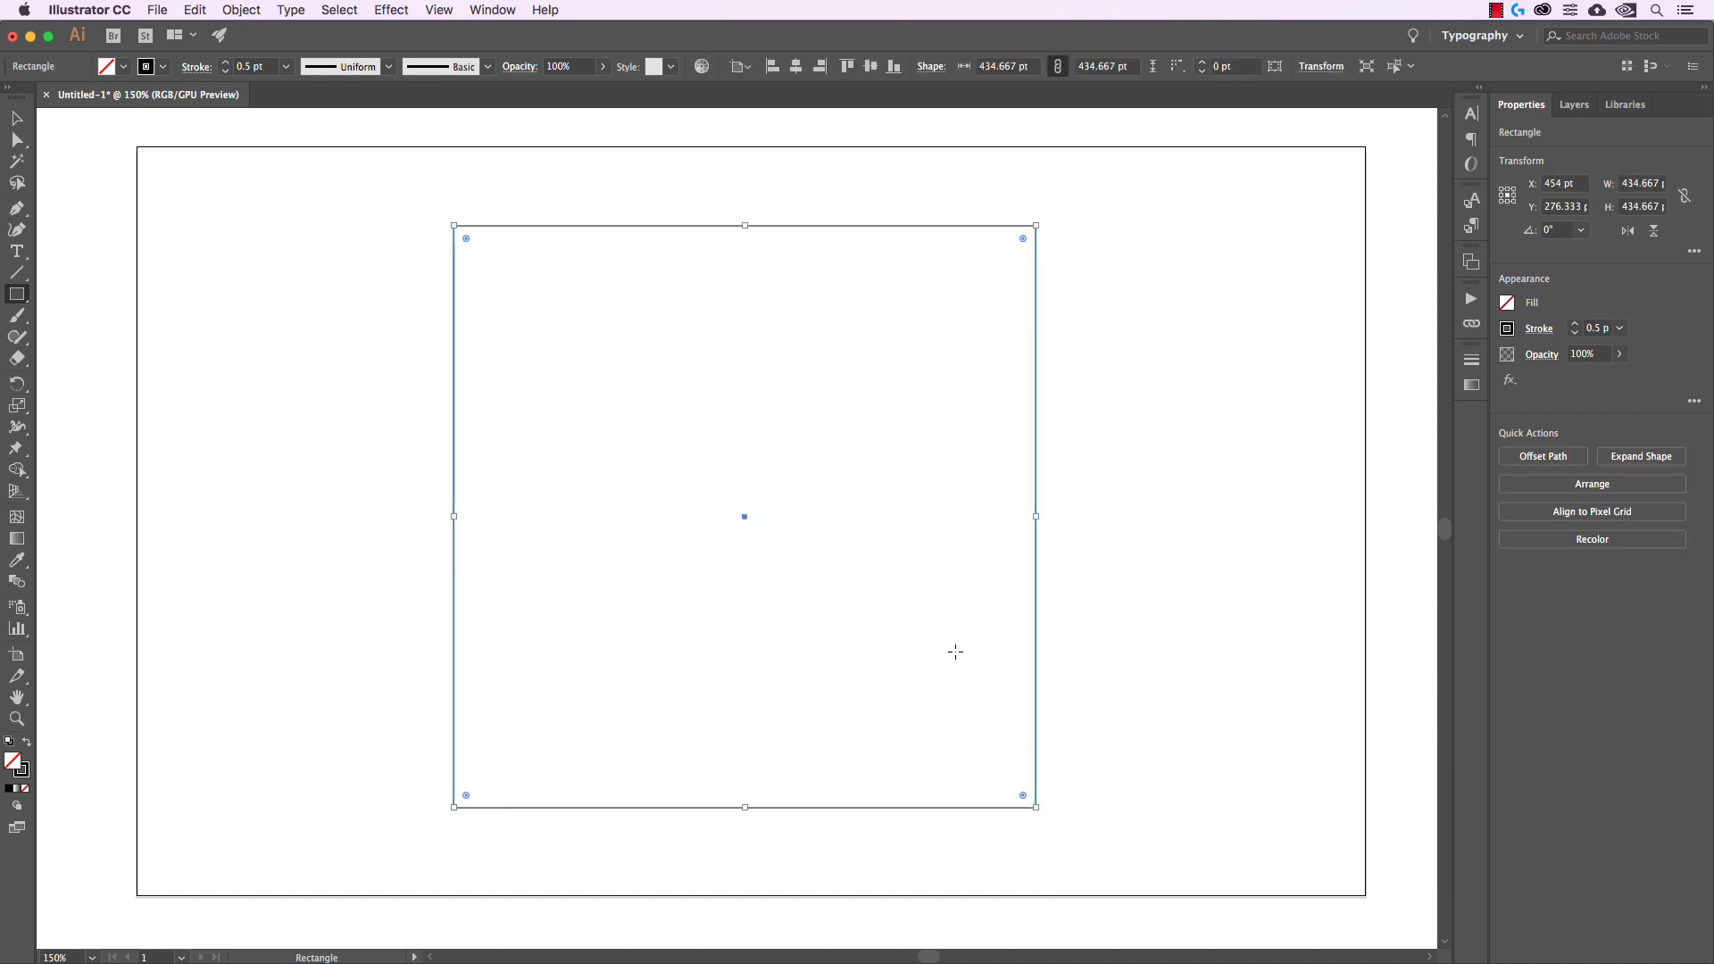
- Open Transform Each for the square and set both the horizontal and vertical scale to 97%
{"action": "left_click", "coordinate": [254, 11]}
{"action": "mouse_move", "coordinate": [253, 30]}
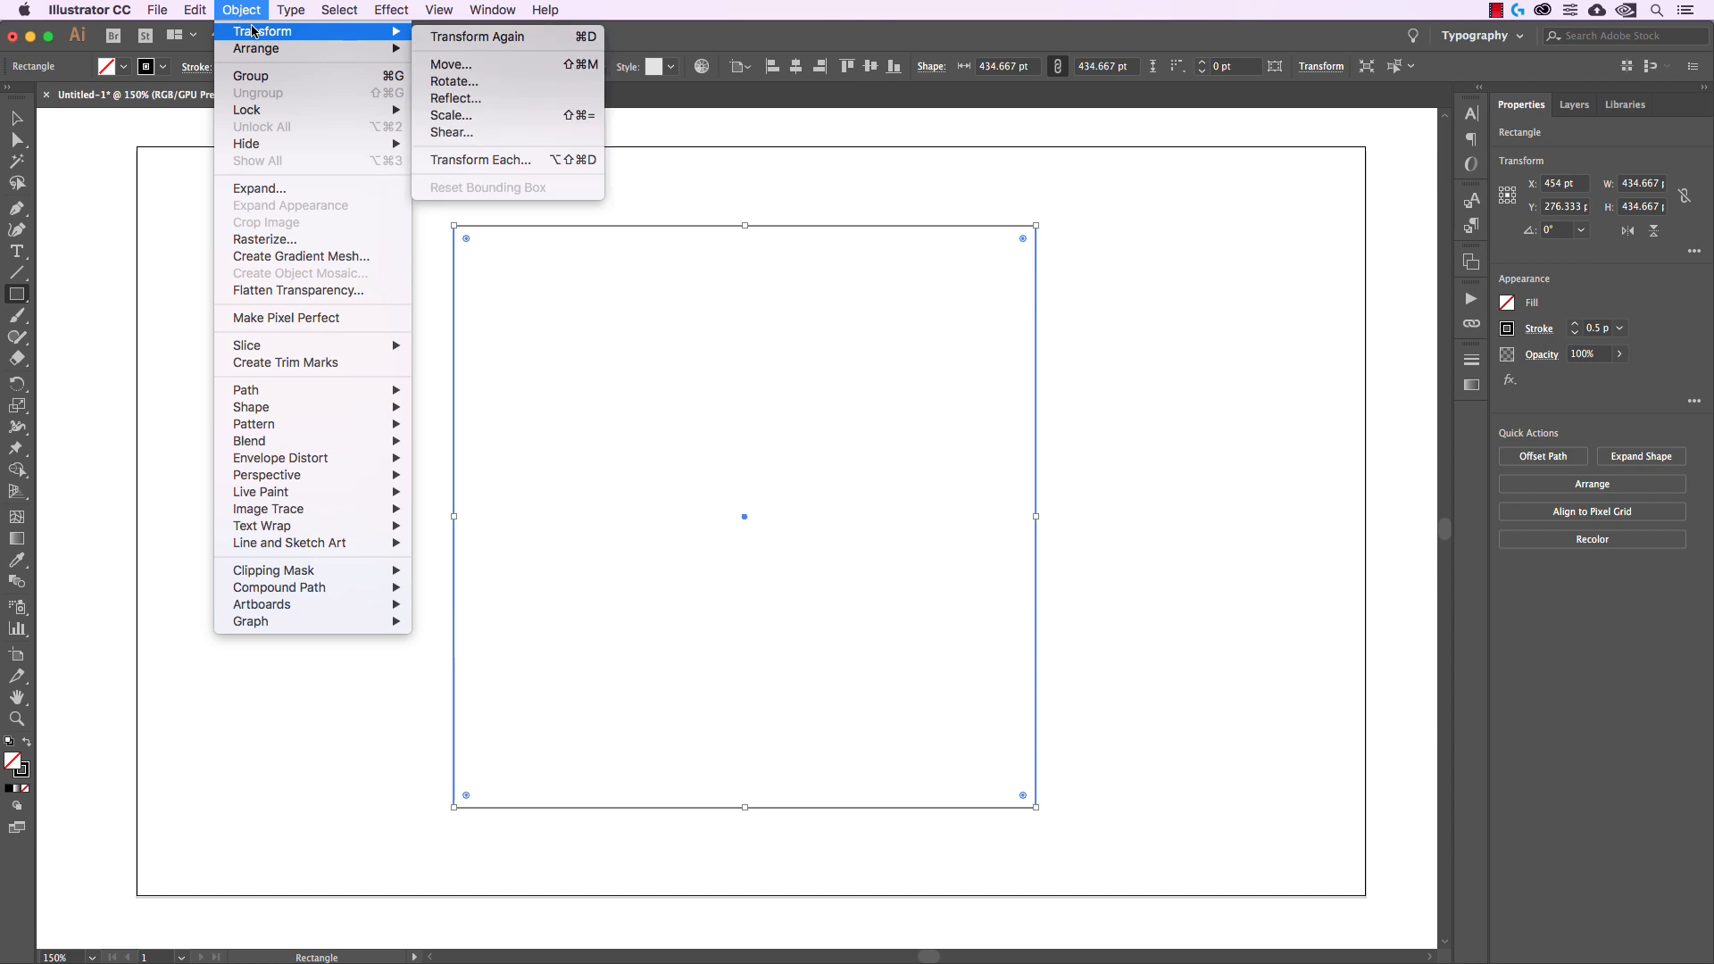
{"action": "left_click", "coordinate": [489, 159]}
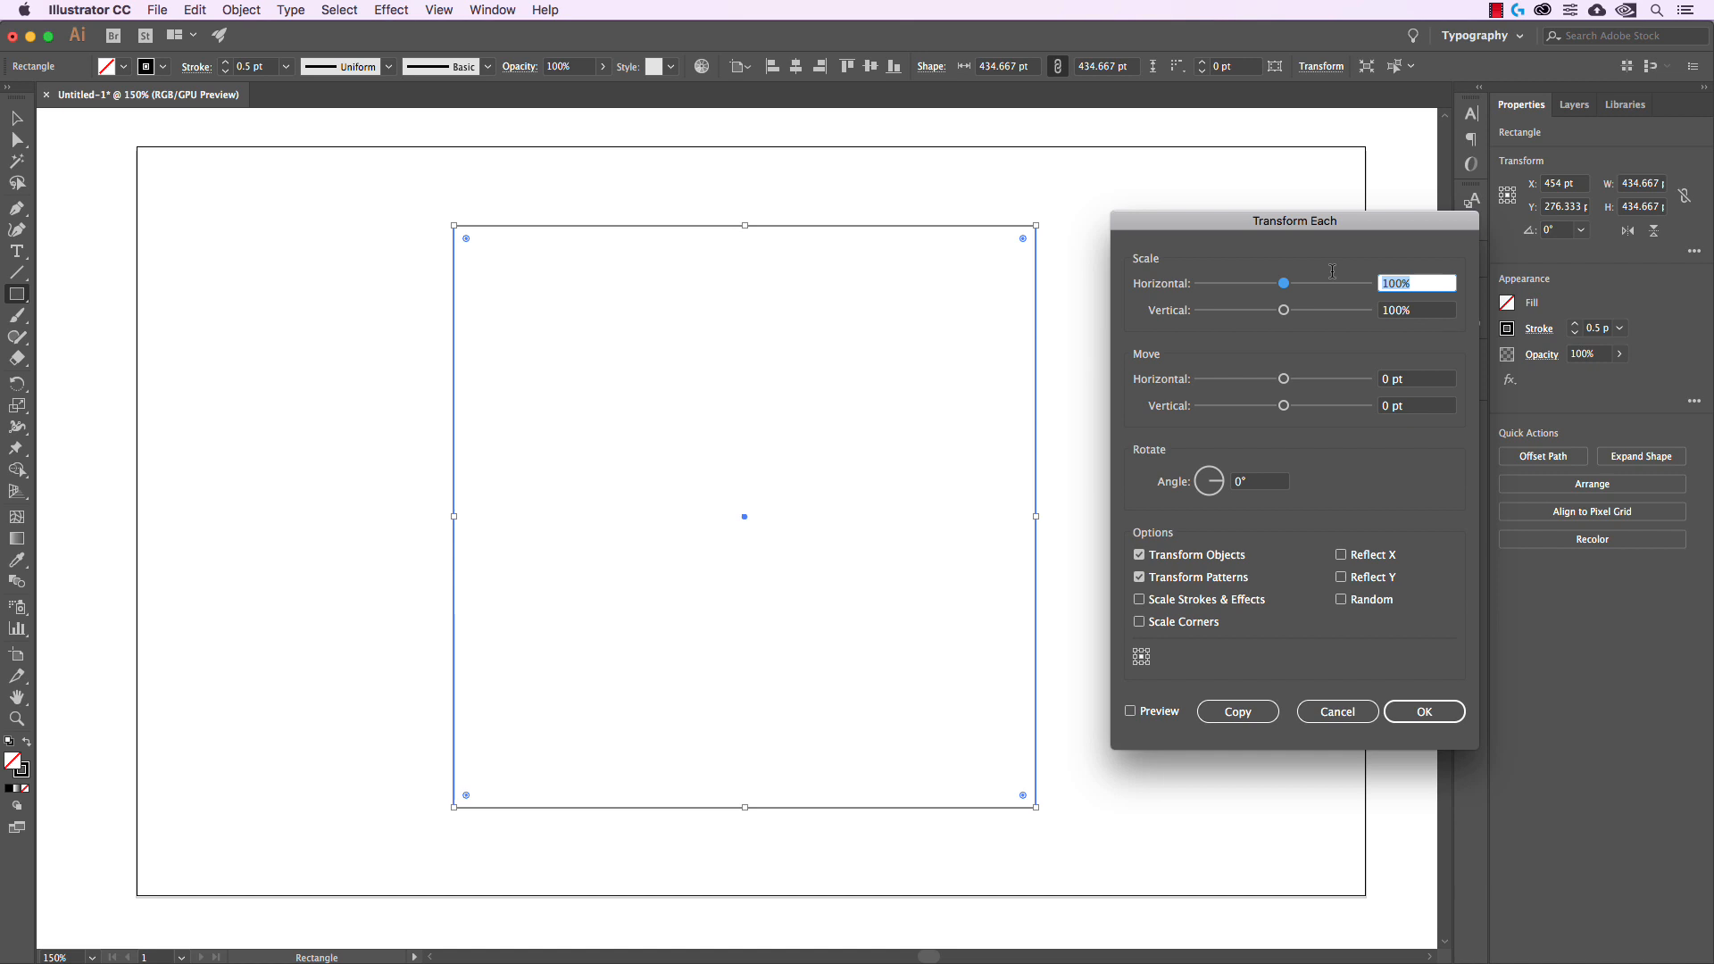
{"action": "type", "text": "97"}
{"action": "key", "text": "Tab"}
{"action": "type", "text": "97"}
{"action": "key", "text": "Tab"}
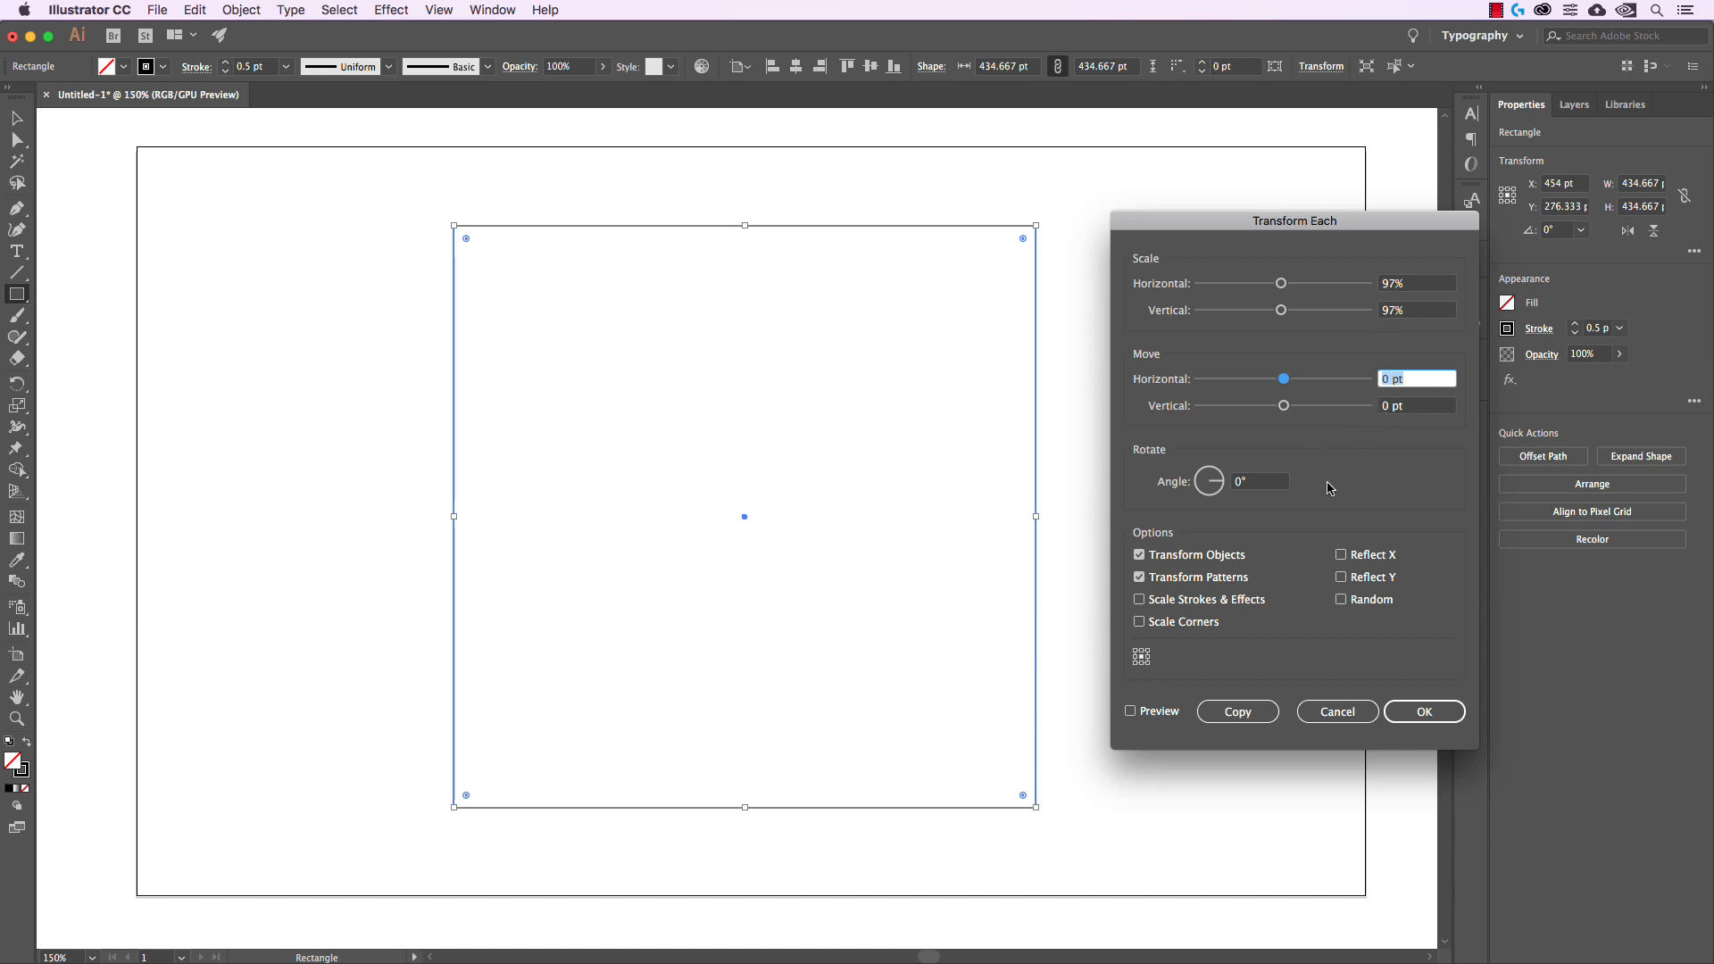
- Set the Transform Each rotation angle to 3° and turn on the preview
{"action": "left_click", "coordinate": [1265, 483]}
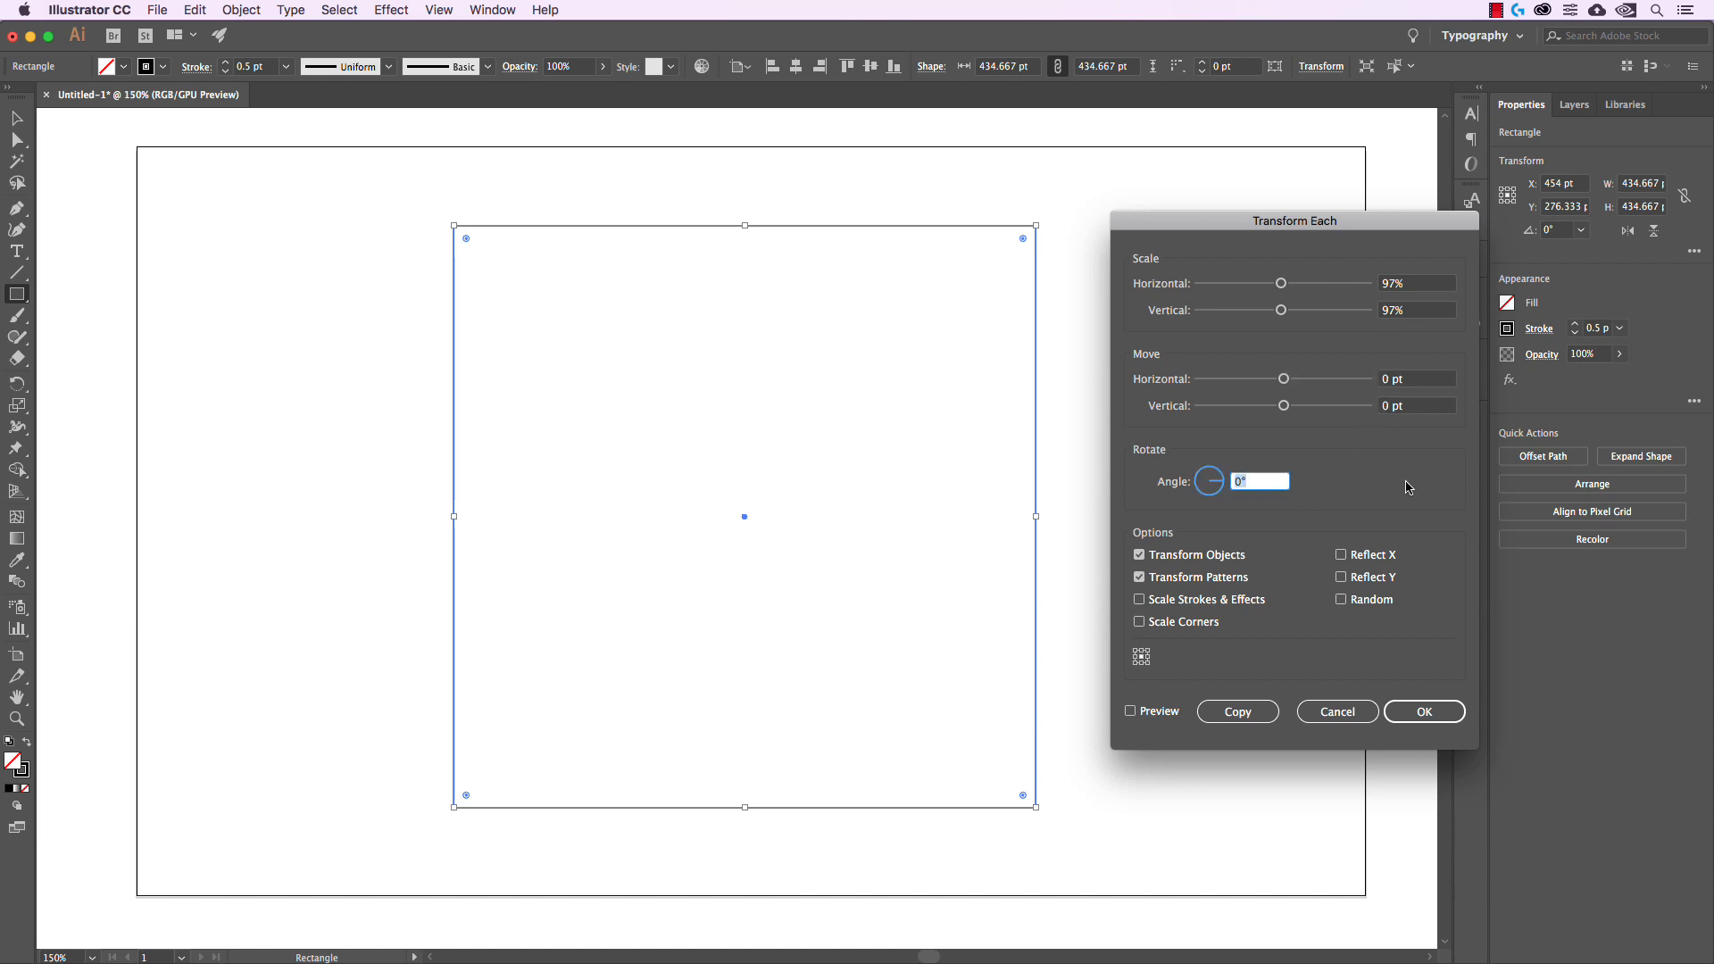
{"action": "type", "text": "3"}
{"action": "key", "text": "Tab"}
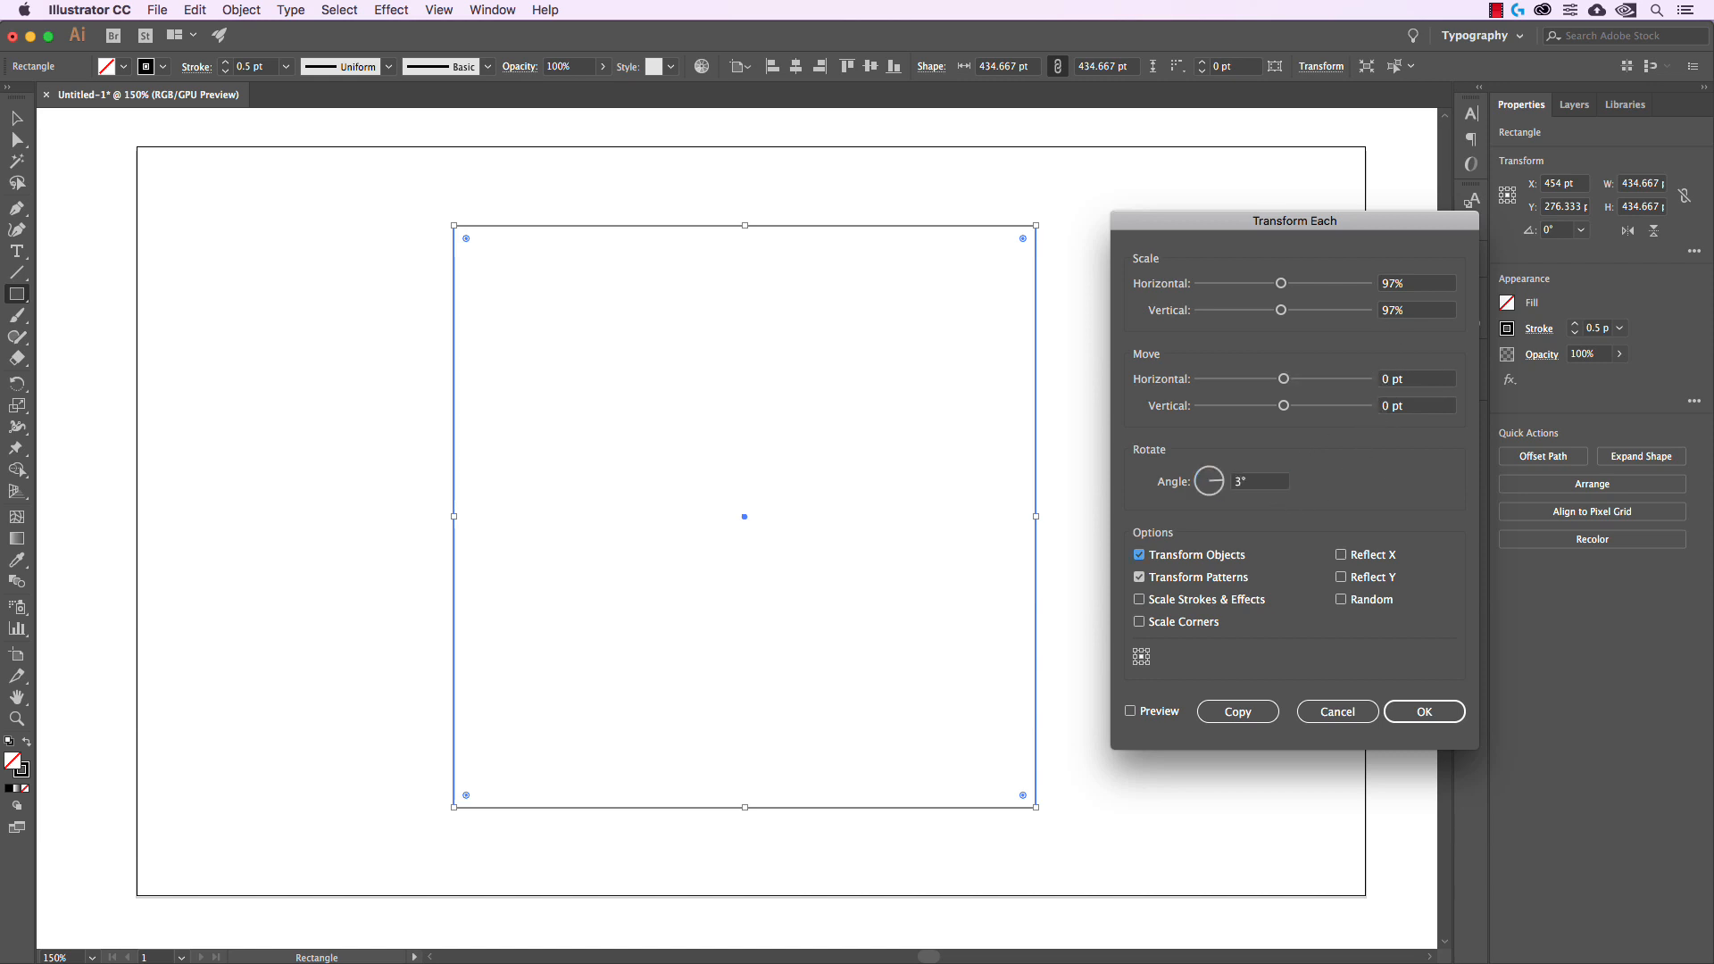
{"action": "left_click", "coordinate": [1162, 716]}
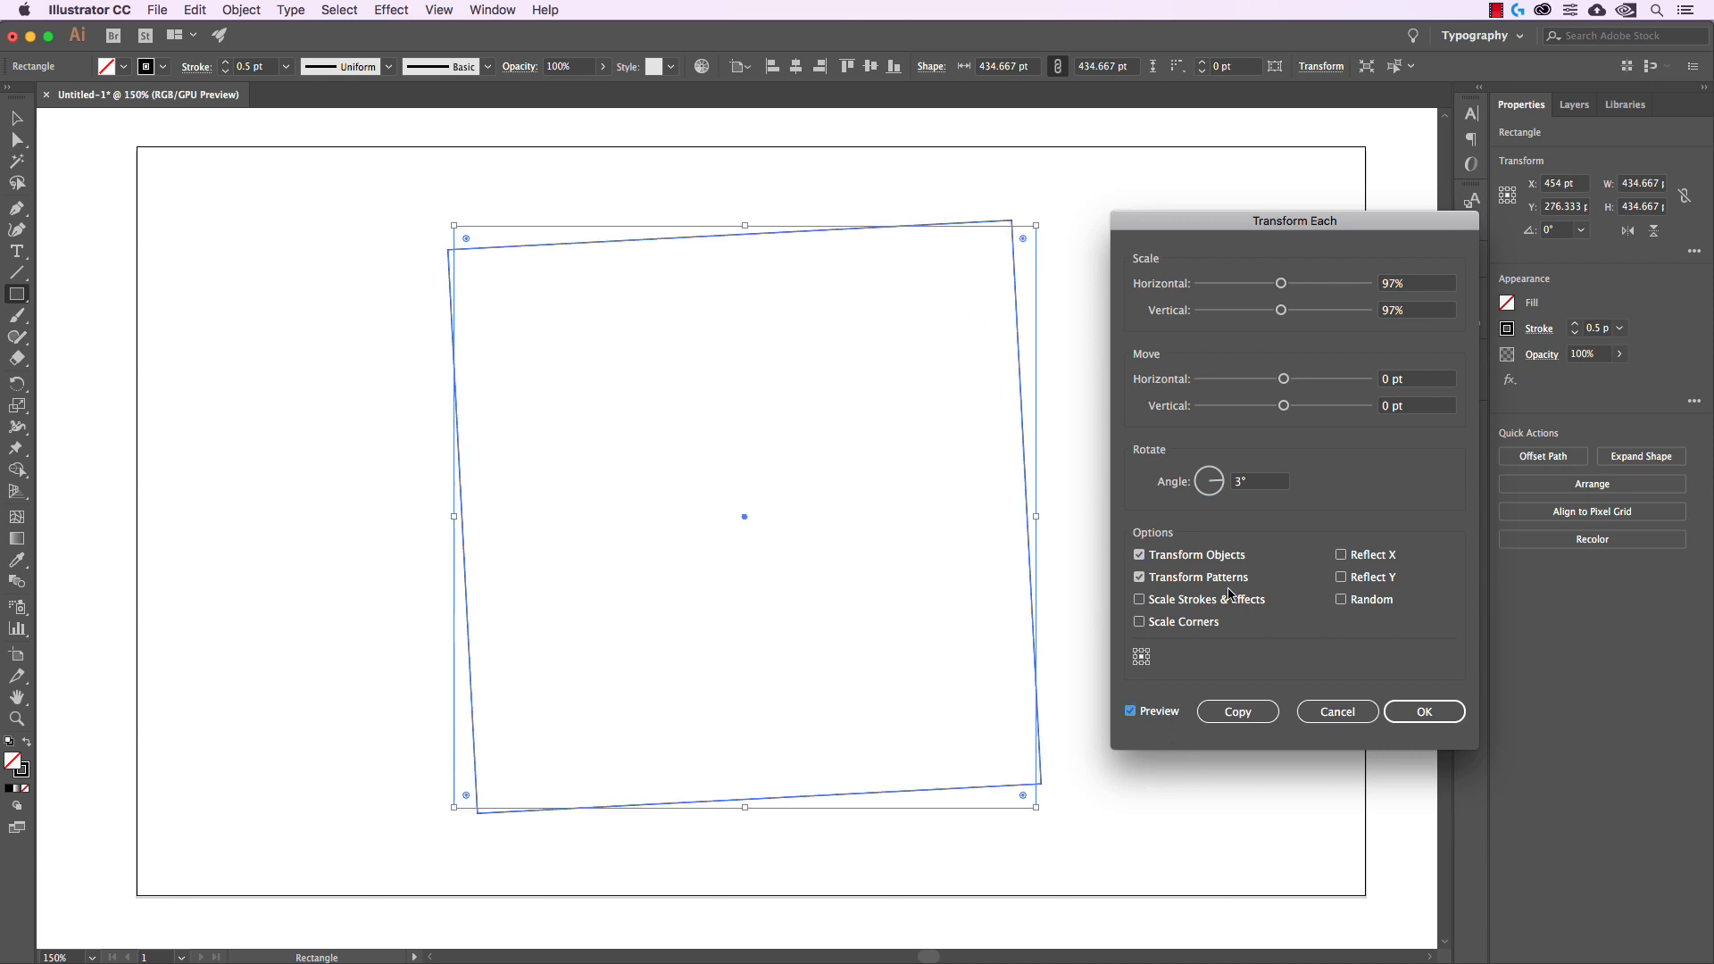
- Set the rotation angle to 2° and create the transformed square as a copy
{"action": "left_click_drag", "start_coordinate": [1272, 484], "coordinate": [1161, 477]}
{"action": "type", "text": "2"}
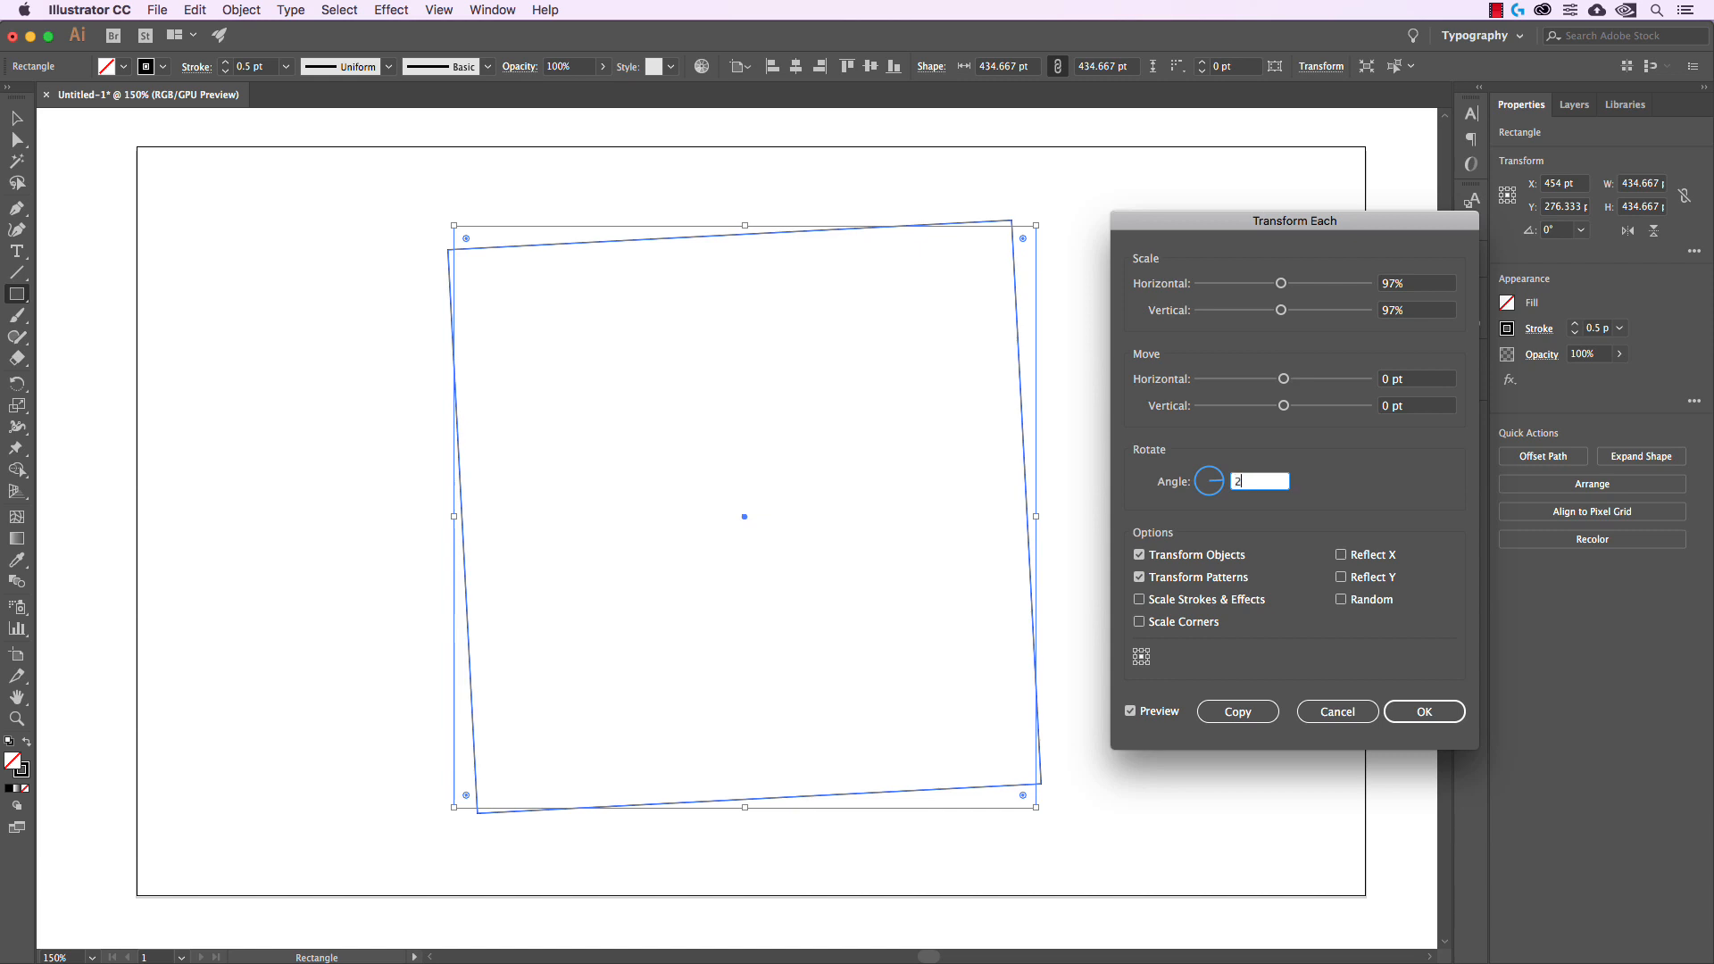
{"action": "key", "text": "Tab"}
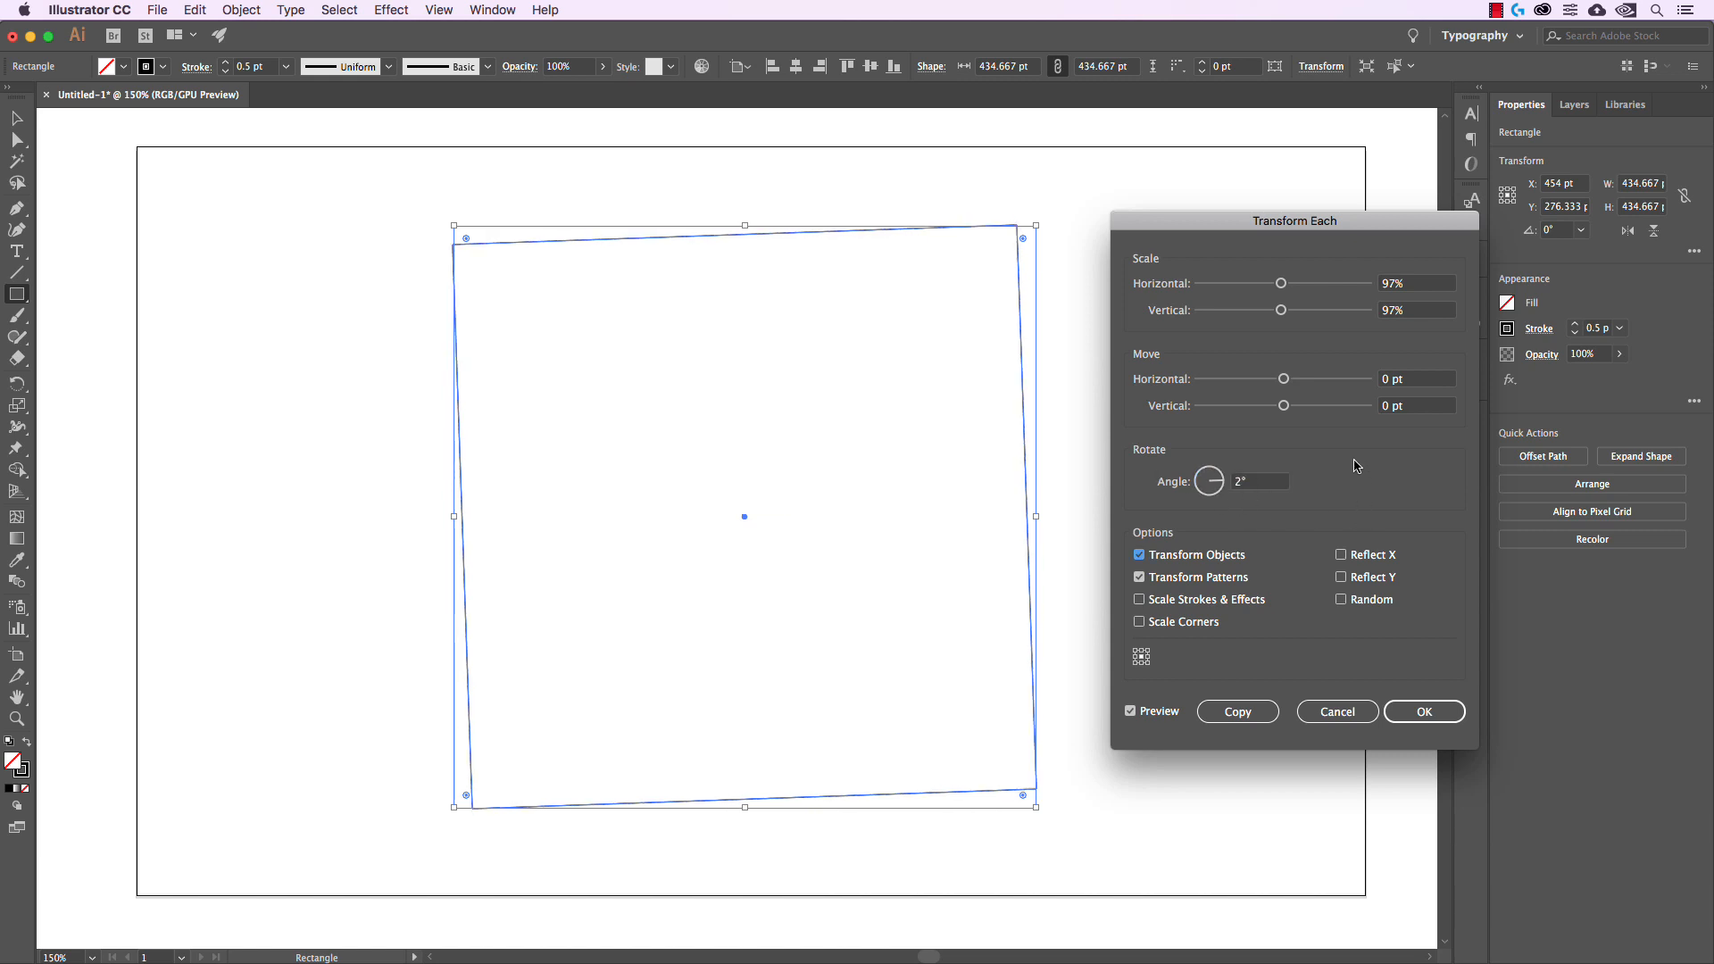
{"action": "left_click", "coordinate": [1238, 712]}
- Repeat the scaled and rotated copy of the square inward until the innermost square is about 72 pt wide
{"action": "key", "text": "super+d"}
{"action": "key", "text": "super+d"}
{"action": "key", "text": "super+d"}
{"action": "key", "text": "super+d"}
{"action": "key", "text": "super+d"}
{"action": "key", "text": "super+d"}
{"action": "key", "text": "super+d"}
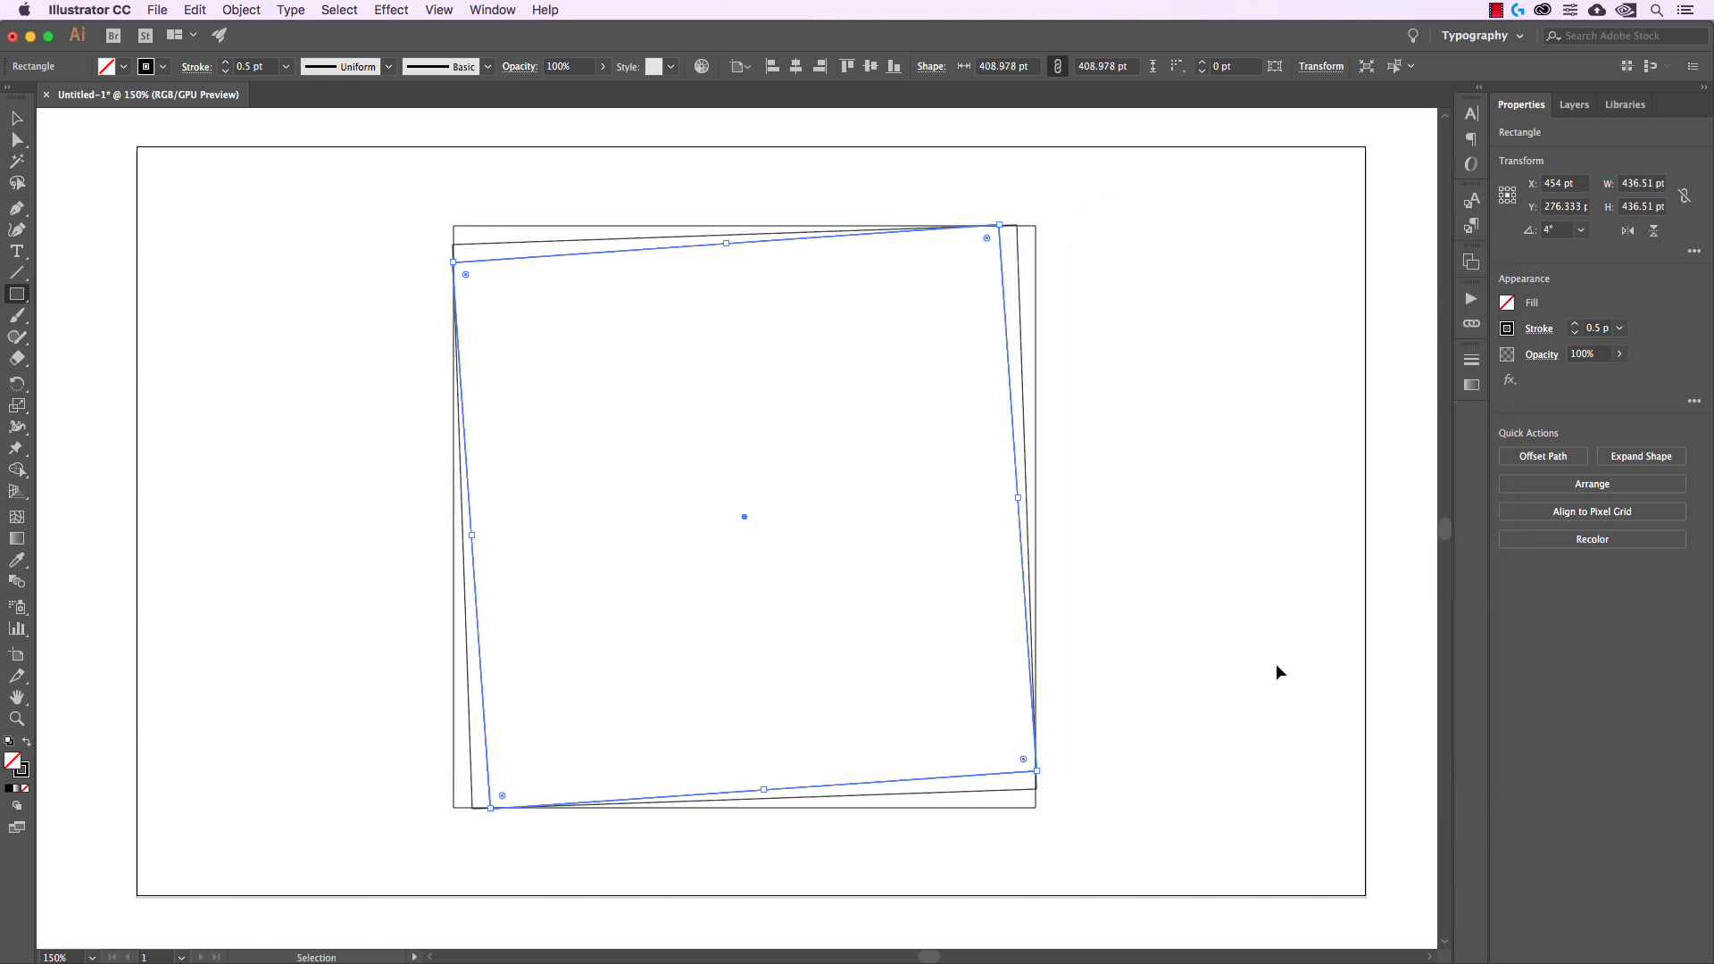
{"action": "key", "text": "super+d"}
{"action": "key", "text": "super+d"}
{"action": "key", "text": "super+d"}
{"action": "key", "text": "super+d"}
{"action": "key", "text": "super+d"}
{"action": "key", "text": "super+d"}
{"action": "key", "text": "super+d"}
{"action": "key", "text": "super+d"}
{"action": "key", "text": "super+d"}
{"action": "key", "text": "super+d"}
{"action": "key", "text": "super+d"}
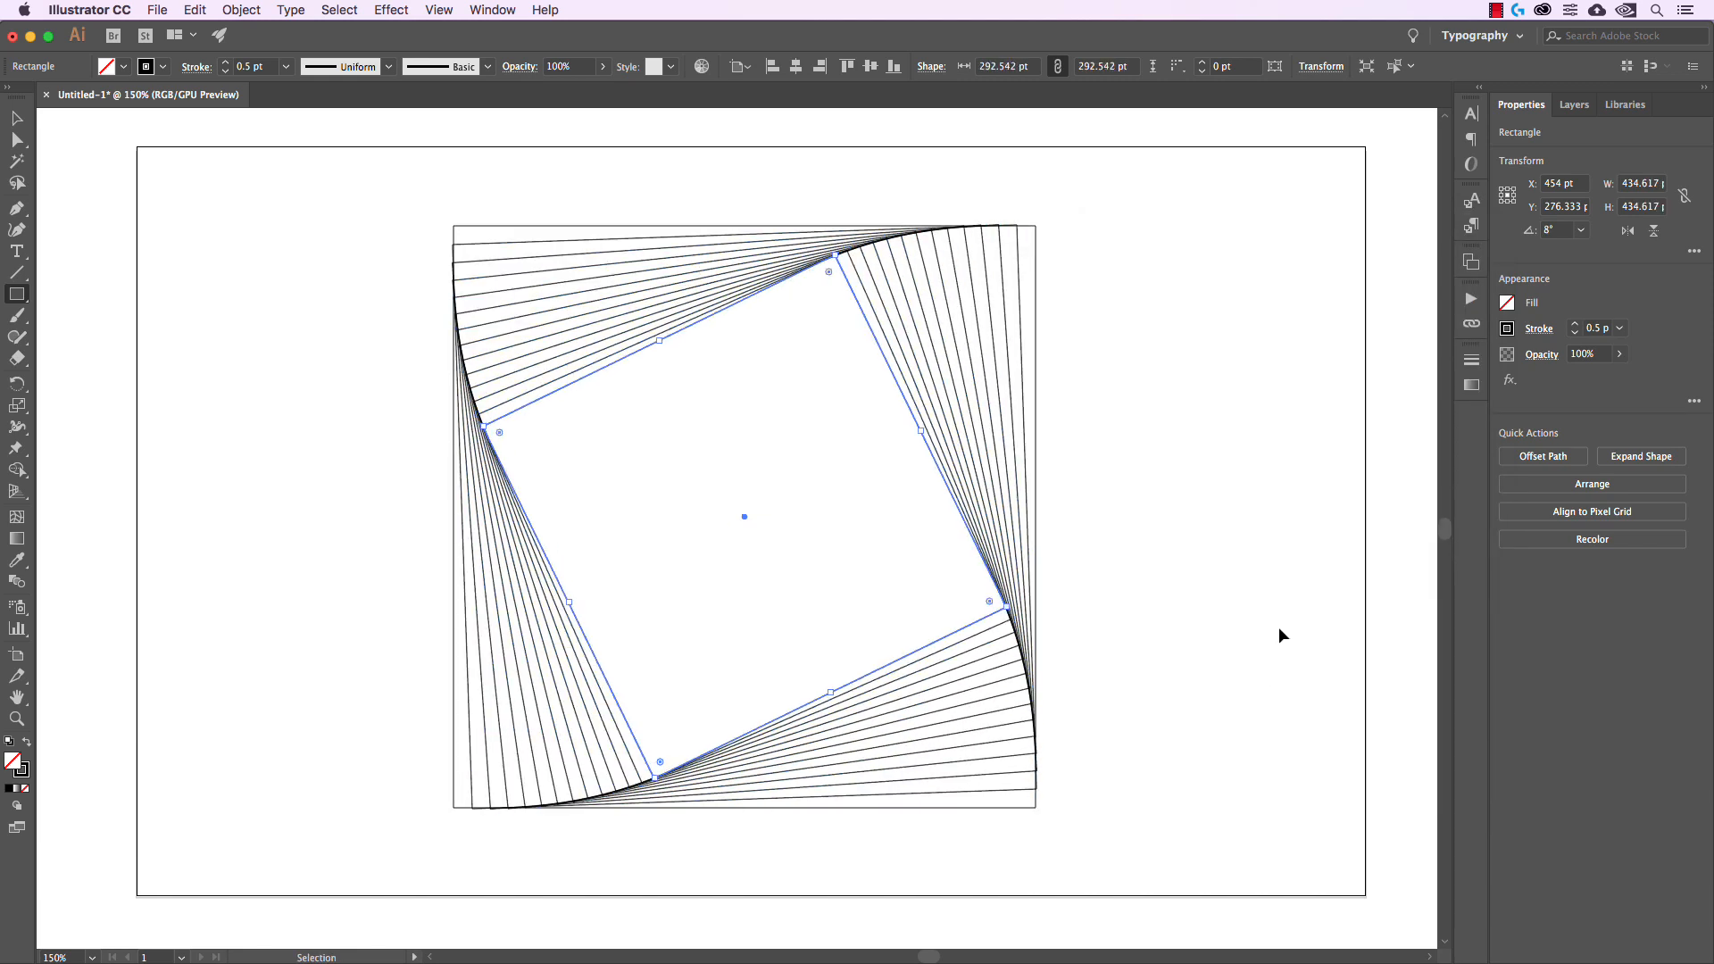
{"action": "key", "text": "super+d"}
{"action": "key", "text": "super+d"}
{"action": "key", "text": "super+d"}
{"action": "key", "text": "super+d"}
{"action": "key", "text": "super+d"}
{"action": "key", "text": "super+d"}
{"action": "key", "text": "super+d"}
{"action": "key", "text": "super+d"}
{"action": "key", "text": "super+d"}
{"action": "key", "text": "super+d"}
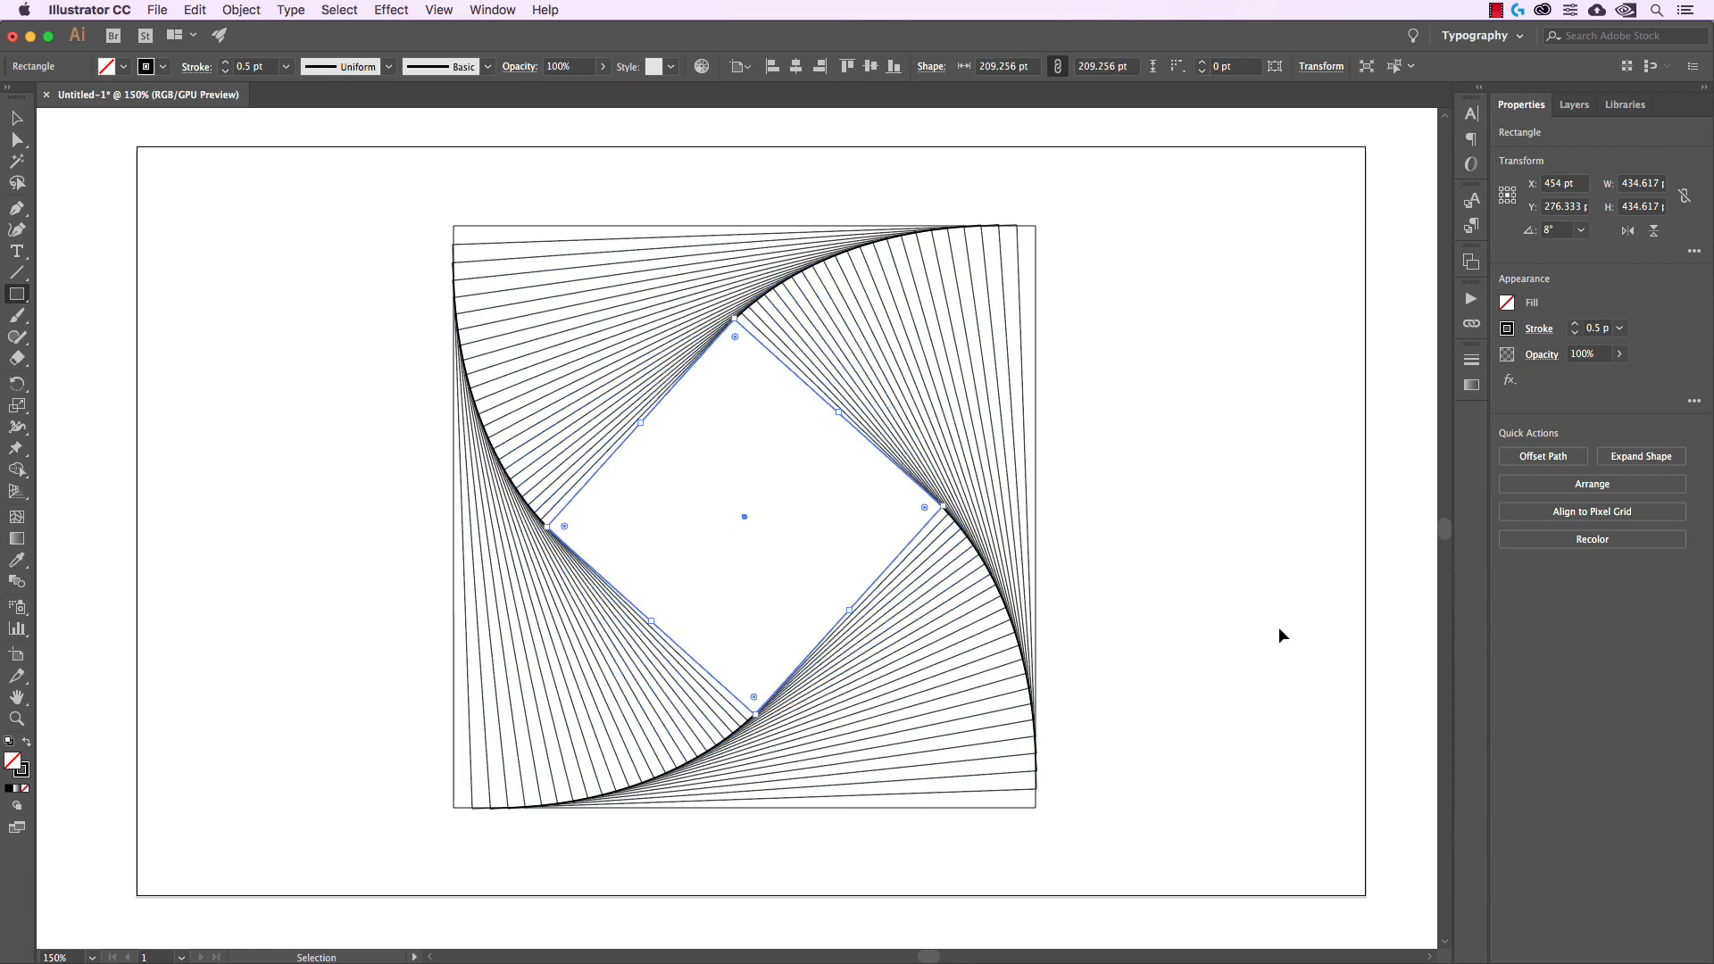
{"action": "key", "text": "super+d"}
{"action": "key", "text": "super+d"}
{"action": "key", "text": "super+d"}
{"action": "key", "text": "super+d"}
{"action": "key", "text": "super+d"}
{"action": "key", "text": "super+d"}
{"action": "key", "text": "super+d"}
{"action": "key", "text": "super+d"}
{"action": "key", "text": "super+d"}
{"action": "key", "text": "super+d"}
{"action": "key", "text": "super+d"}
{"action": "key", "text": "super+d"}
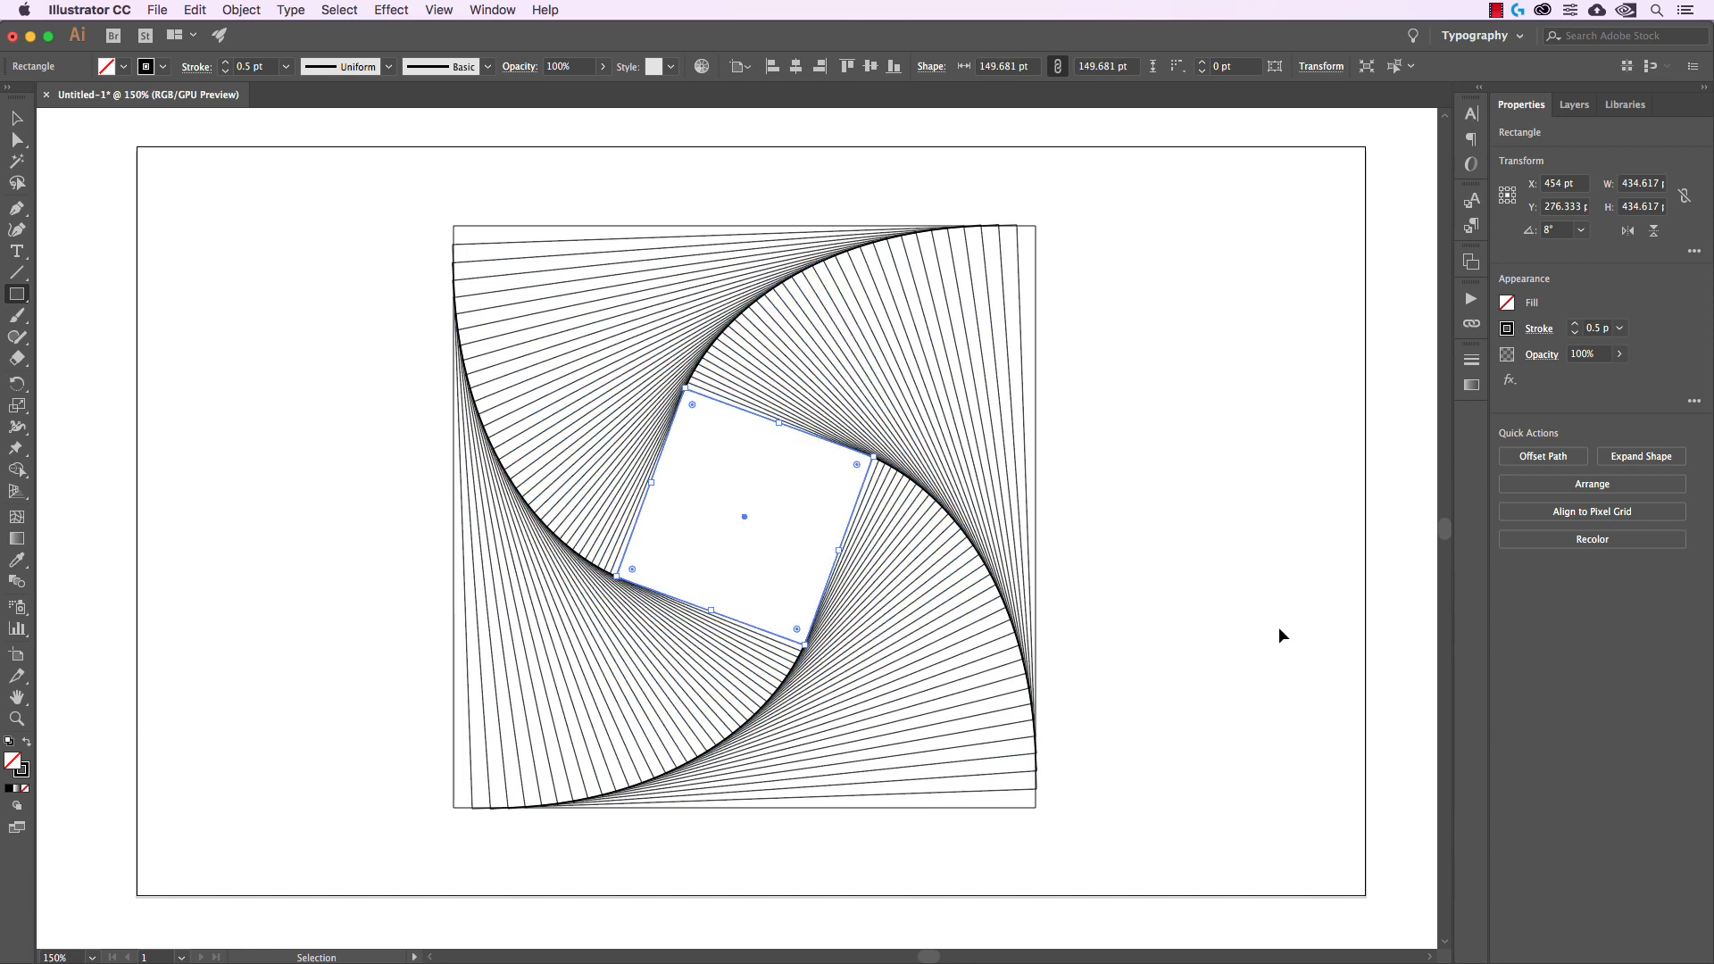
{"action": "key", "text": "super+d"}
{"action": "key", "text": "super+d"}
{"action": "key", "text": "super+d"}
{"action": "key", "text": "super+d"}
{"action": "key", "text": "super+d"}
{"action": "key", "text": "super+d"}
{"action": "key", "text": "super+d"}
{"action": "key", "text": "super+d"}
{"action": "key", "text": "super+d"}
{"action": "key", "text": "super+d"}
{"action": "key", "text": "super+d"}
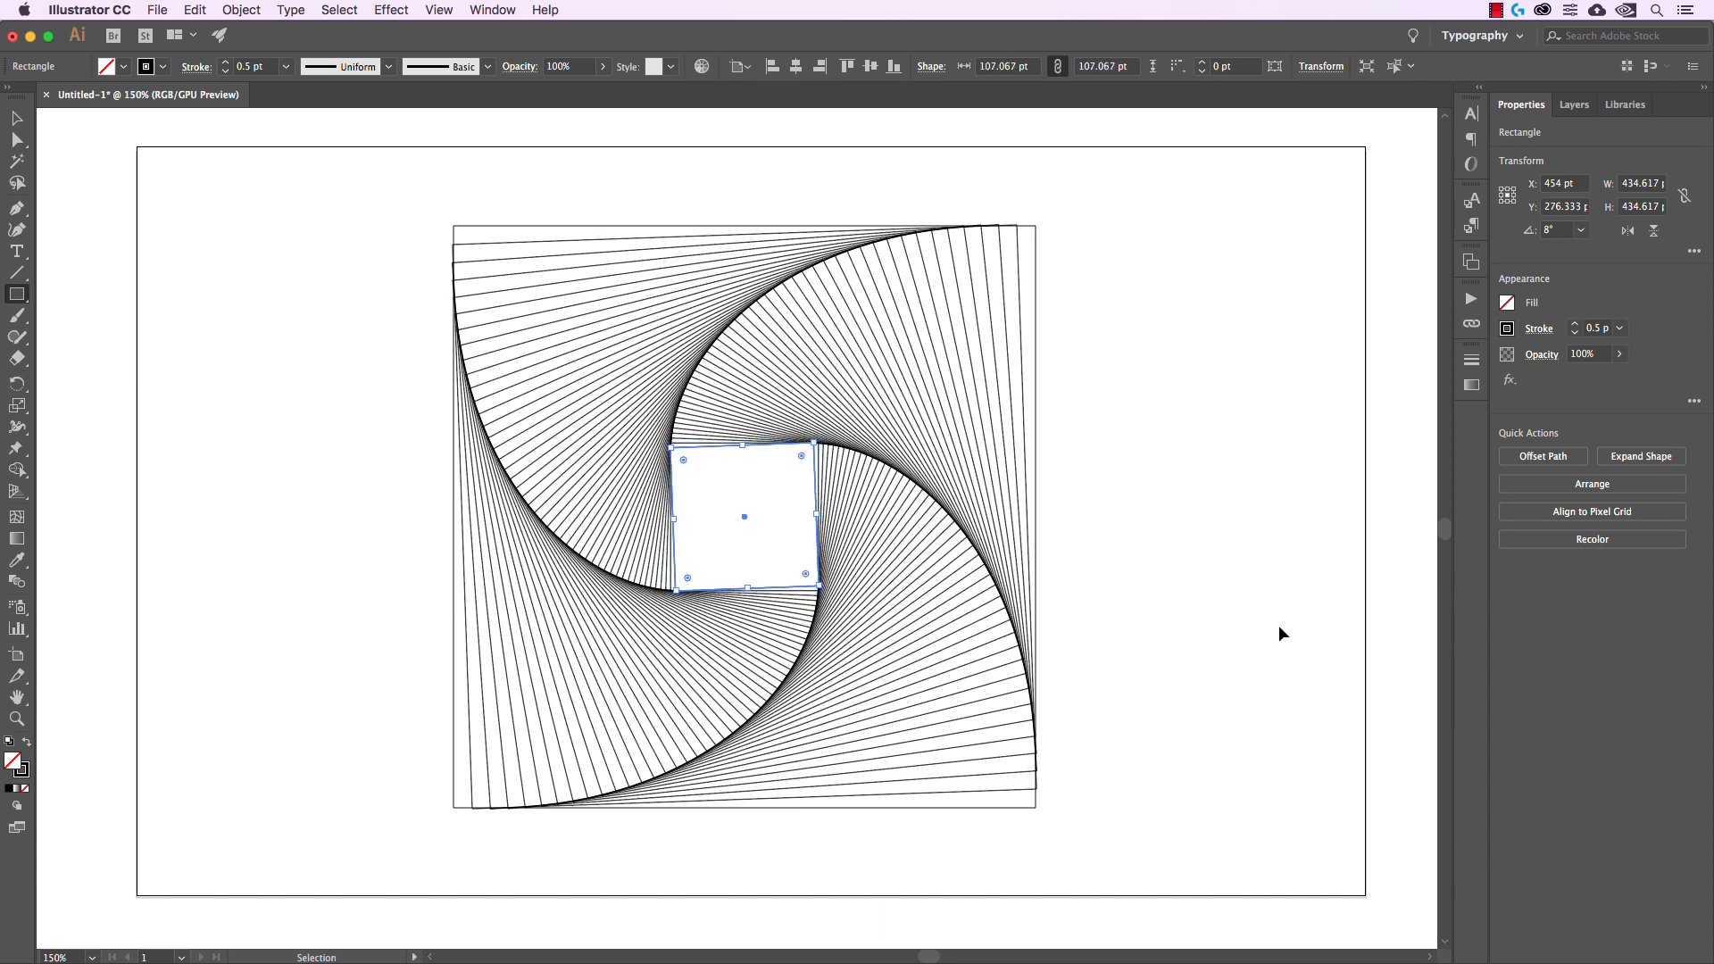
{"action": "key", "text": "super+d"}
{"action": "key", "text": "super+d"}
{"action": "key", "text": "super+d"}
{"action": "key", "text": "super+d"}
{"action": "key", "text": "super+d"}
{"action": "key", "text": "super+d"}
{"action": "key", "text": "super+d"}
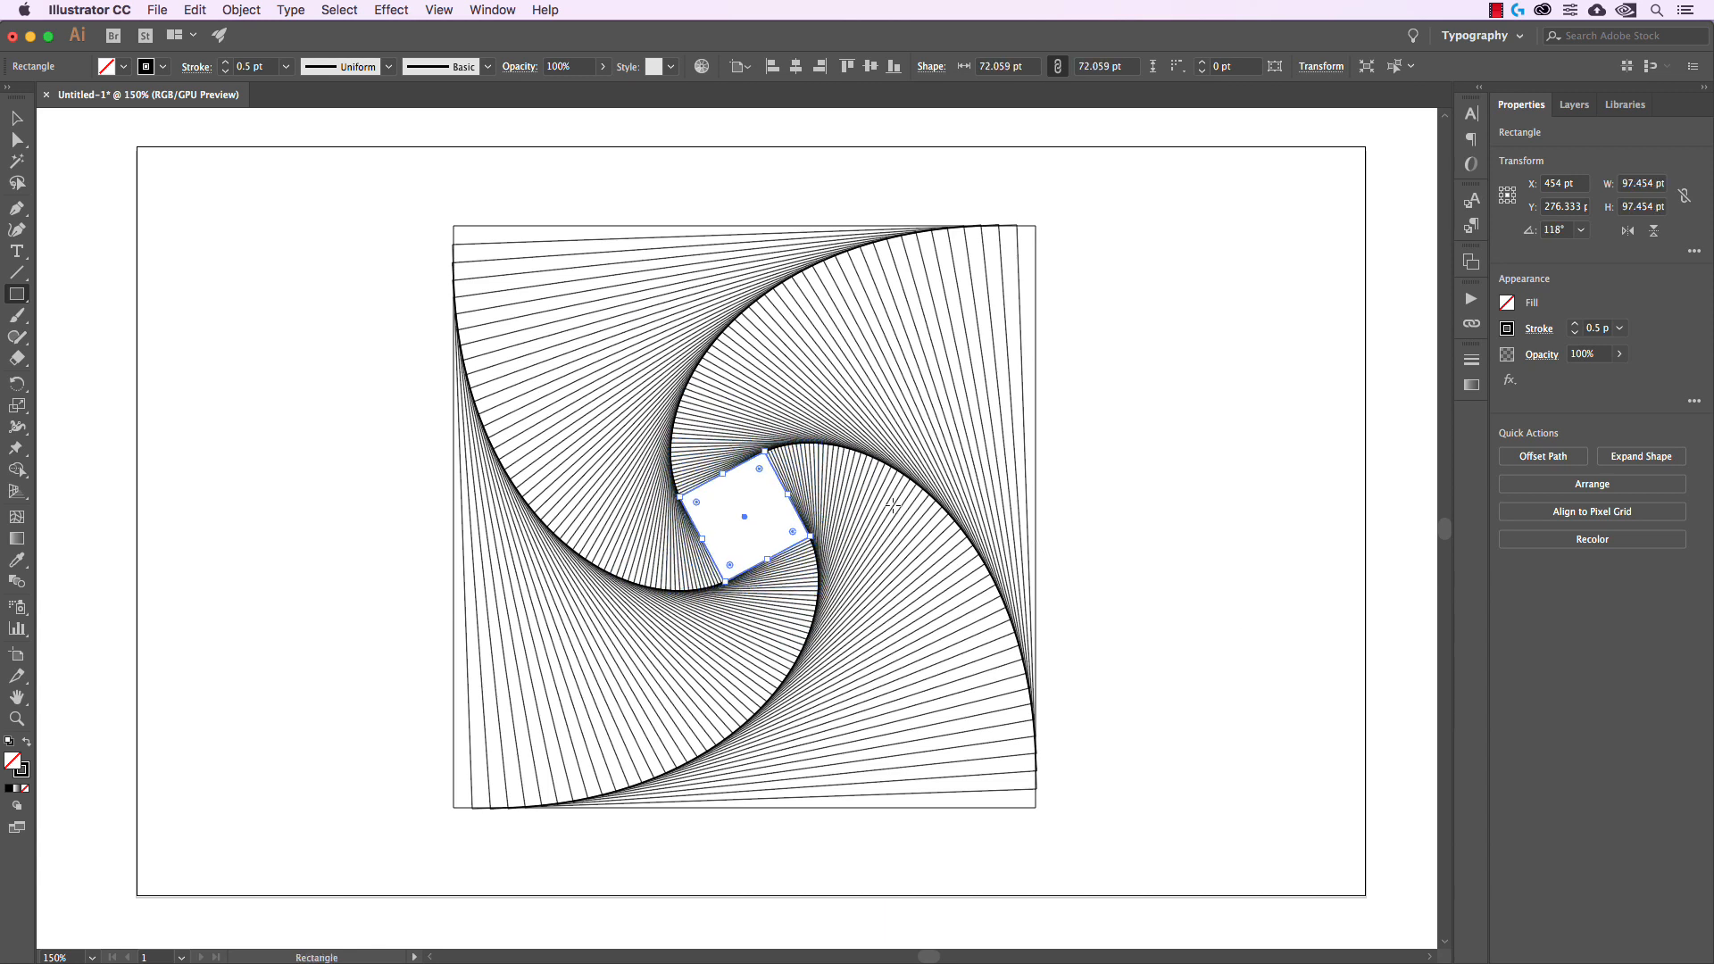
- Select all the nested square copies except the outer square and delete them
{"action": "key", "text": "v"}
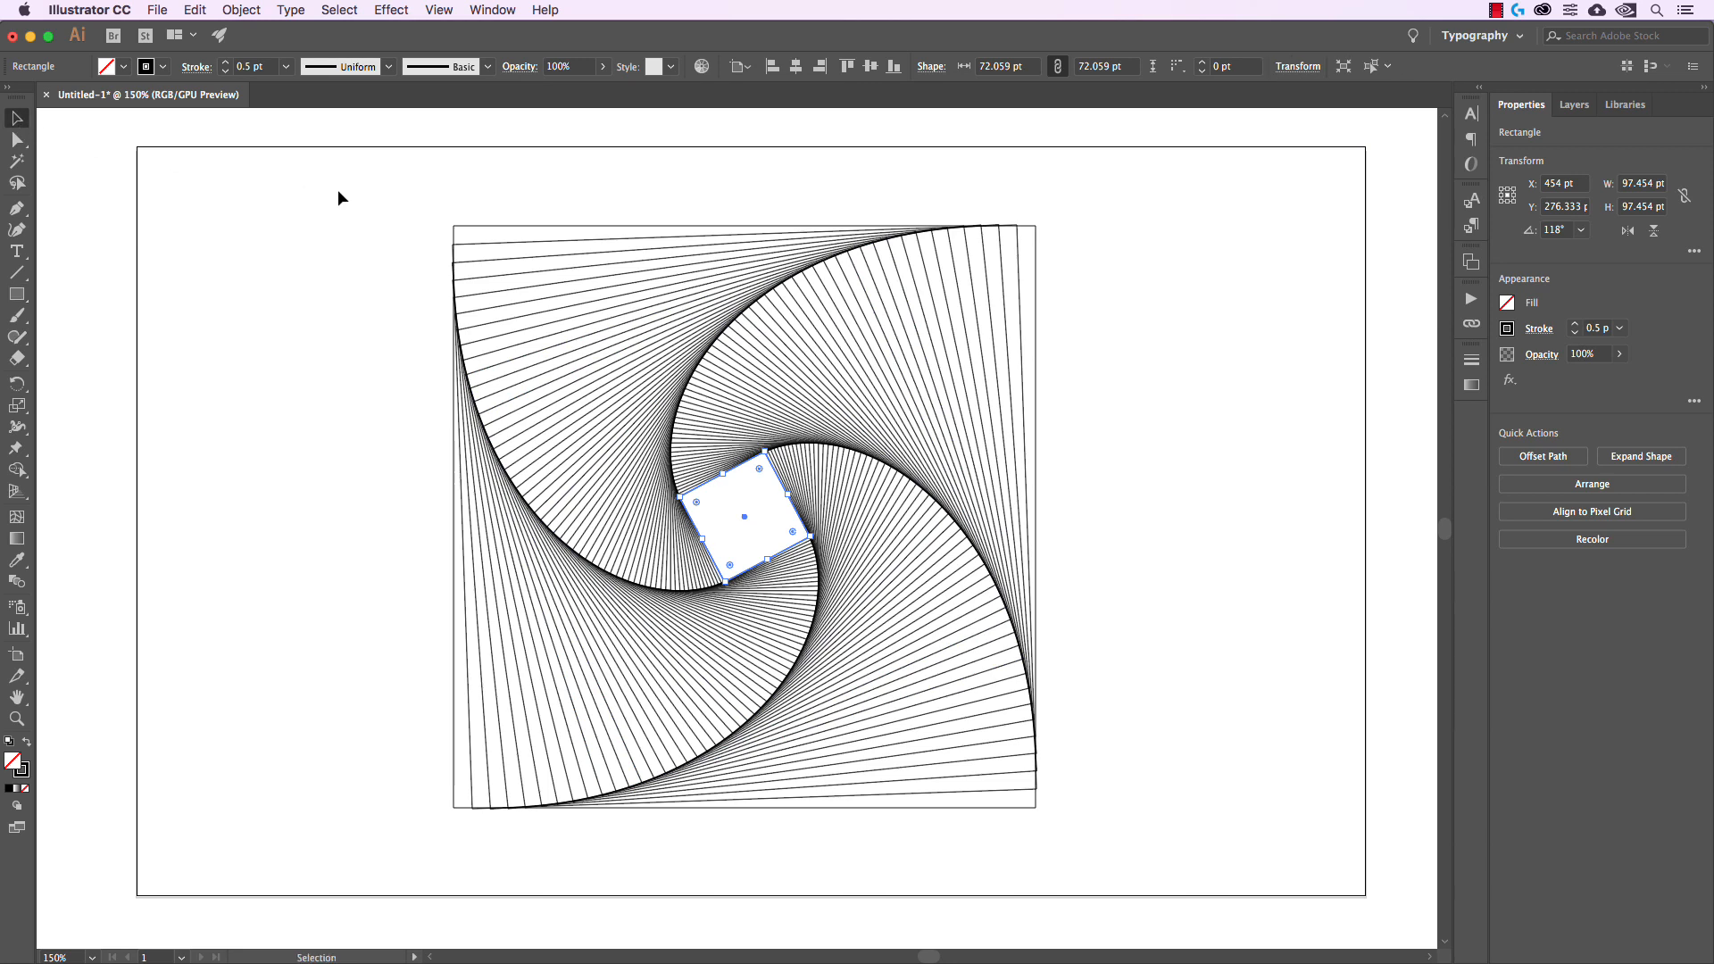
{"action": "left_click_drag", "start_coordinate": [416, 202], "coordinate": [1302, 852]}
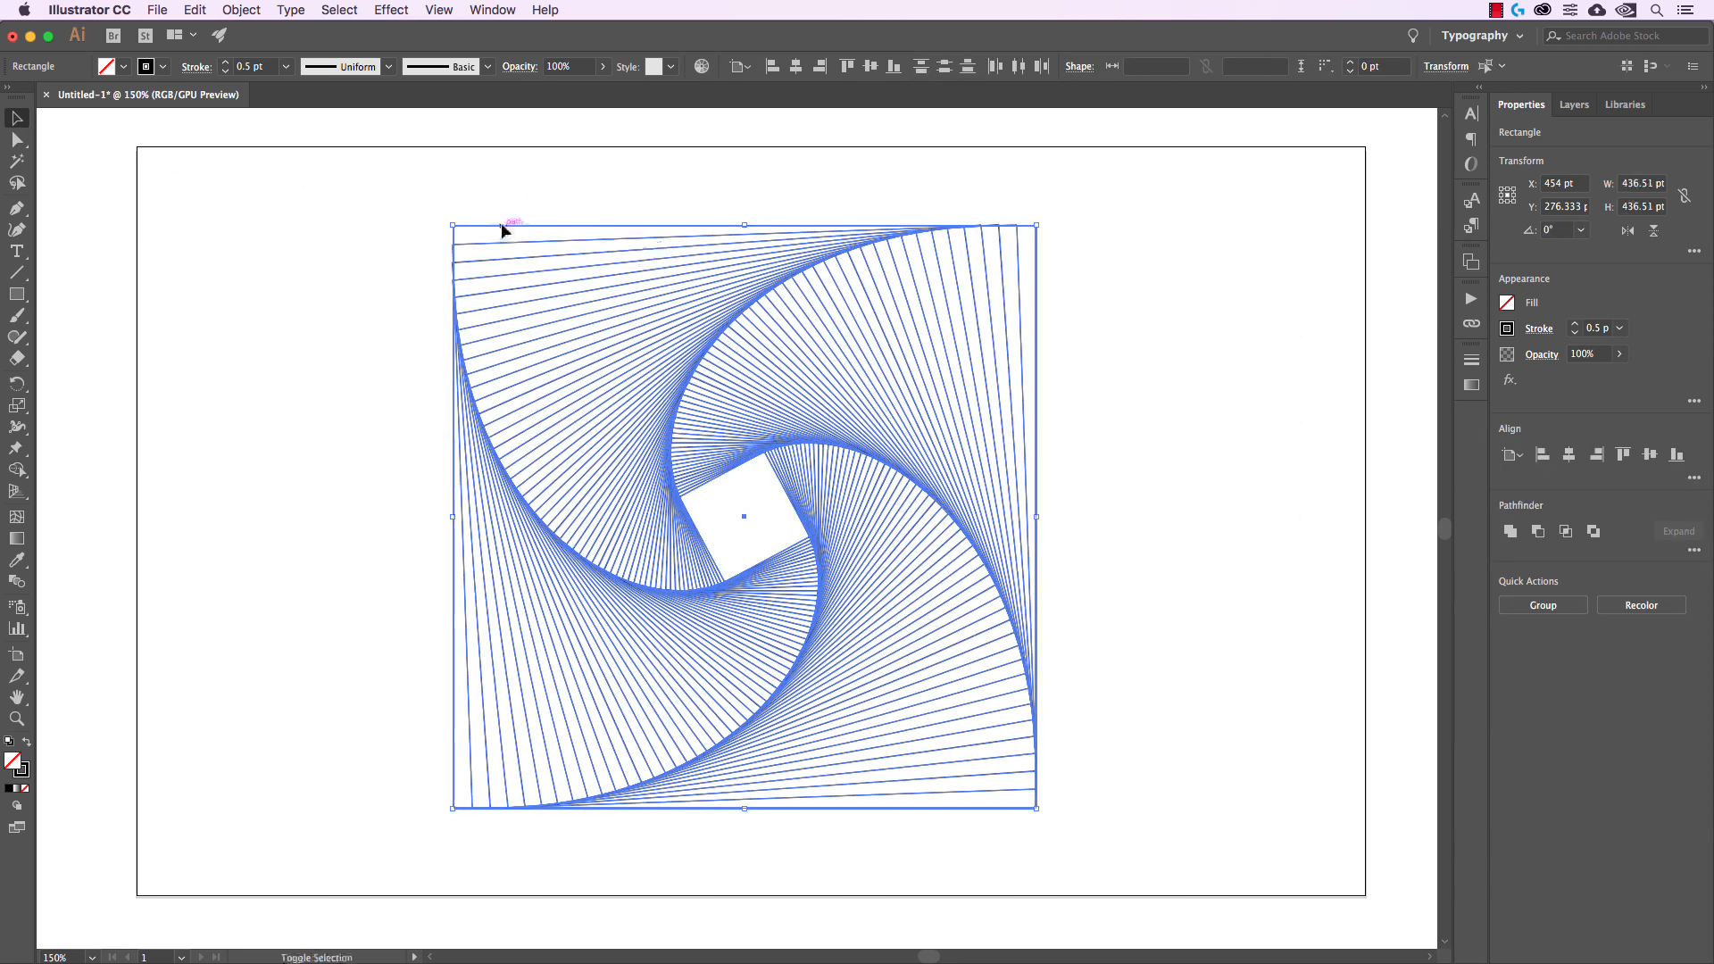
{"action": "key", "text": "Delete"}
- Create a Transform Each copy of the outer square at 97% scale and 2° rotation with Scale Strokes & Effects enabled
{"action": "left_click", "coordinate": [241, 10]}
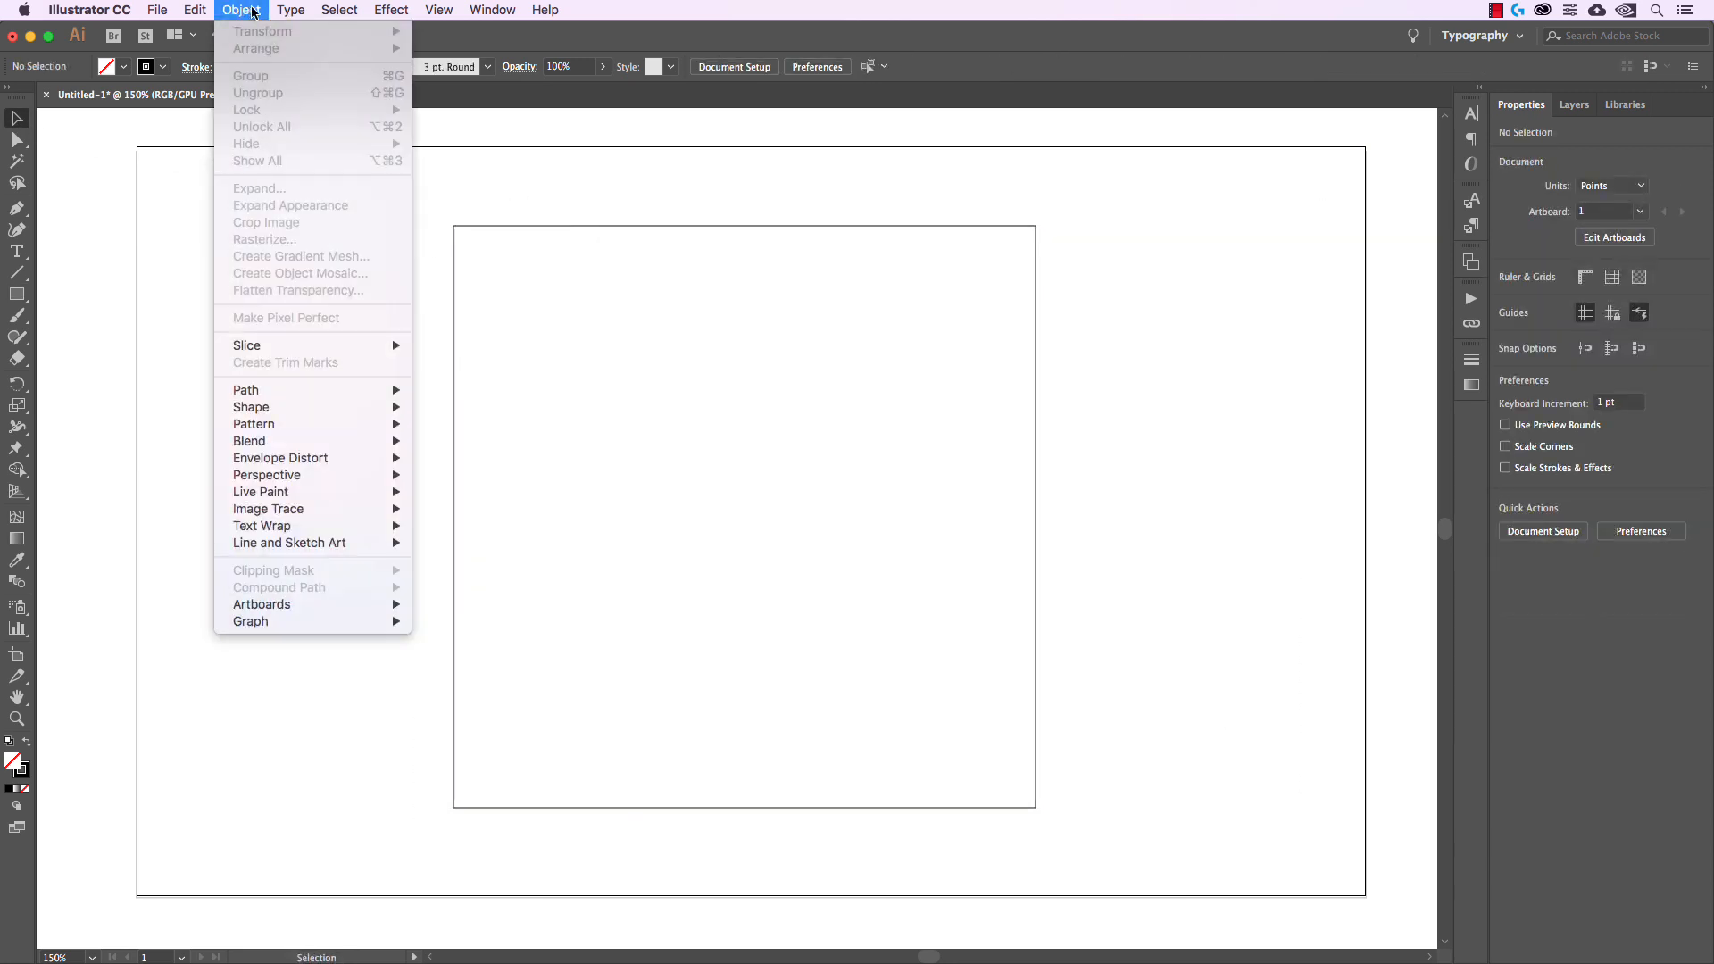
{"action": "left_click", "coordinate": [702, 172]}
{"action": "left_click_drag", "start_coordinate": [616, 282], "coordinate": [714, 207]}
{"action": "left_click", "coordinate": [241, 10]}
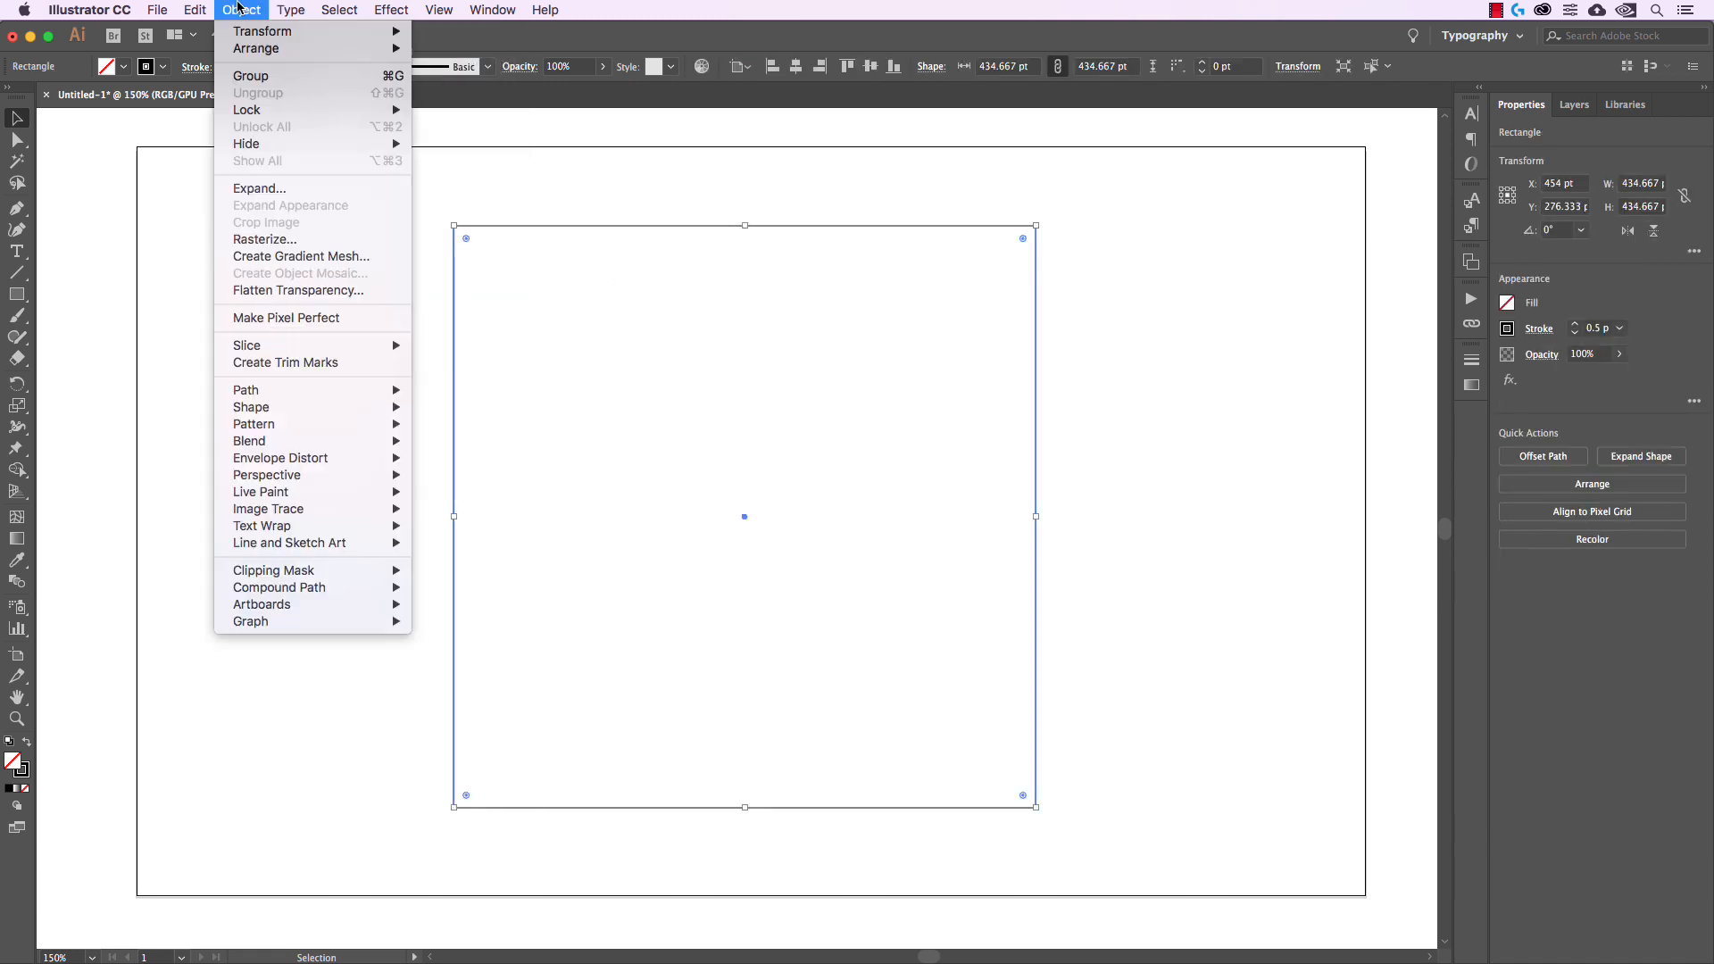
{"action": "mouse_move", "coordinate": [286, 31]}
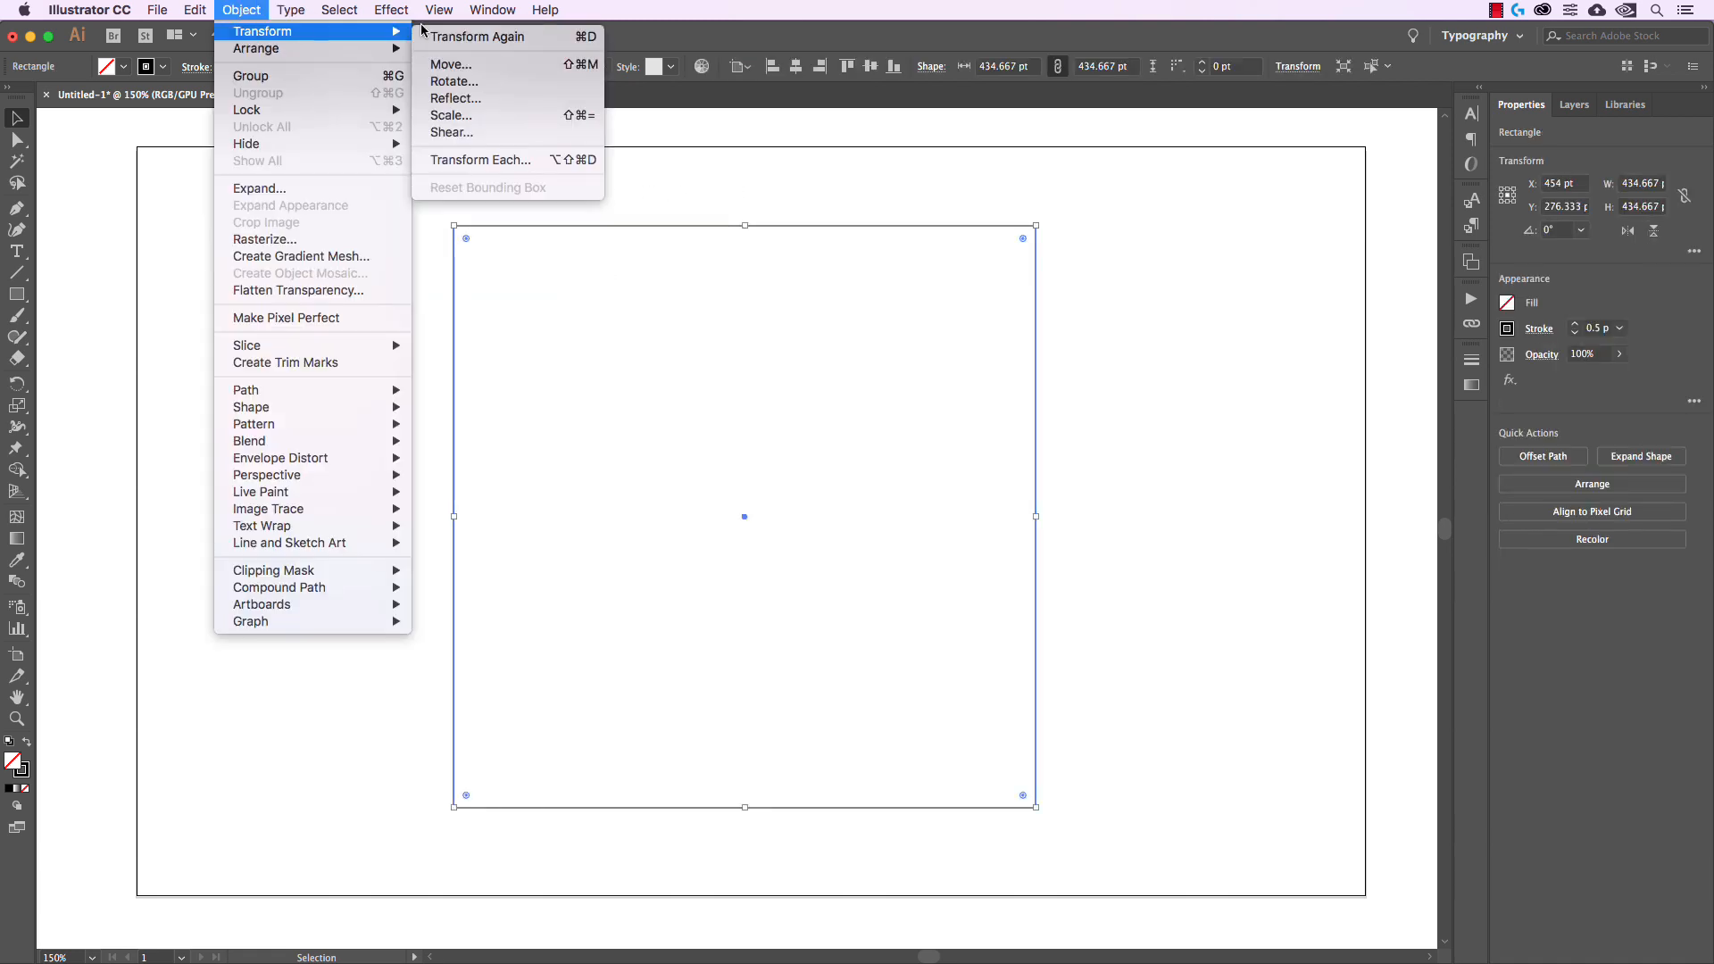
{"action": "left_click", "coordinate": [529, 165]}
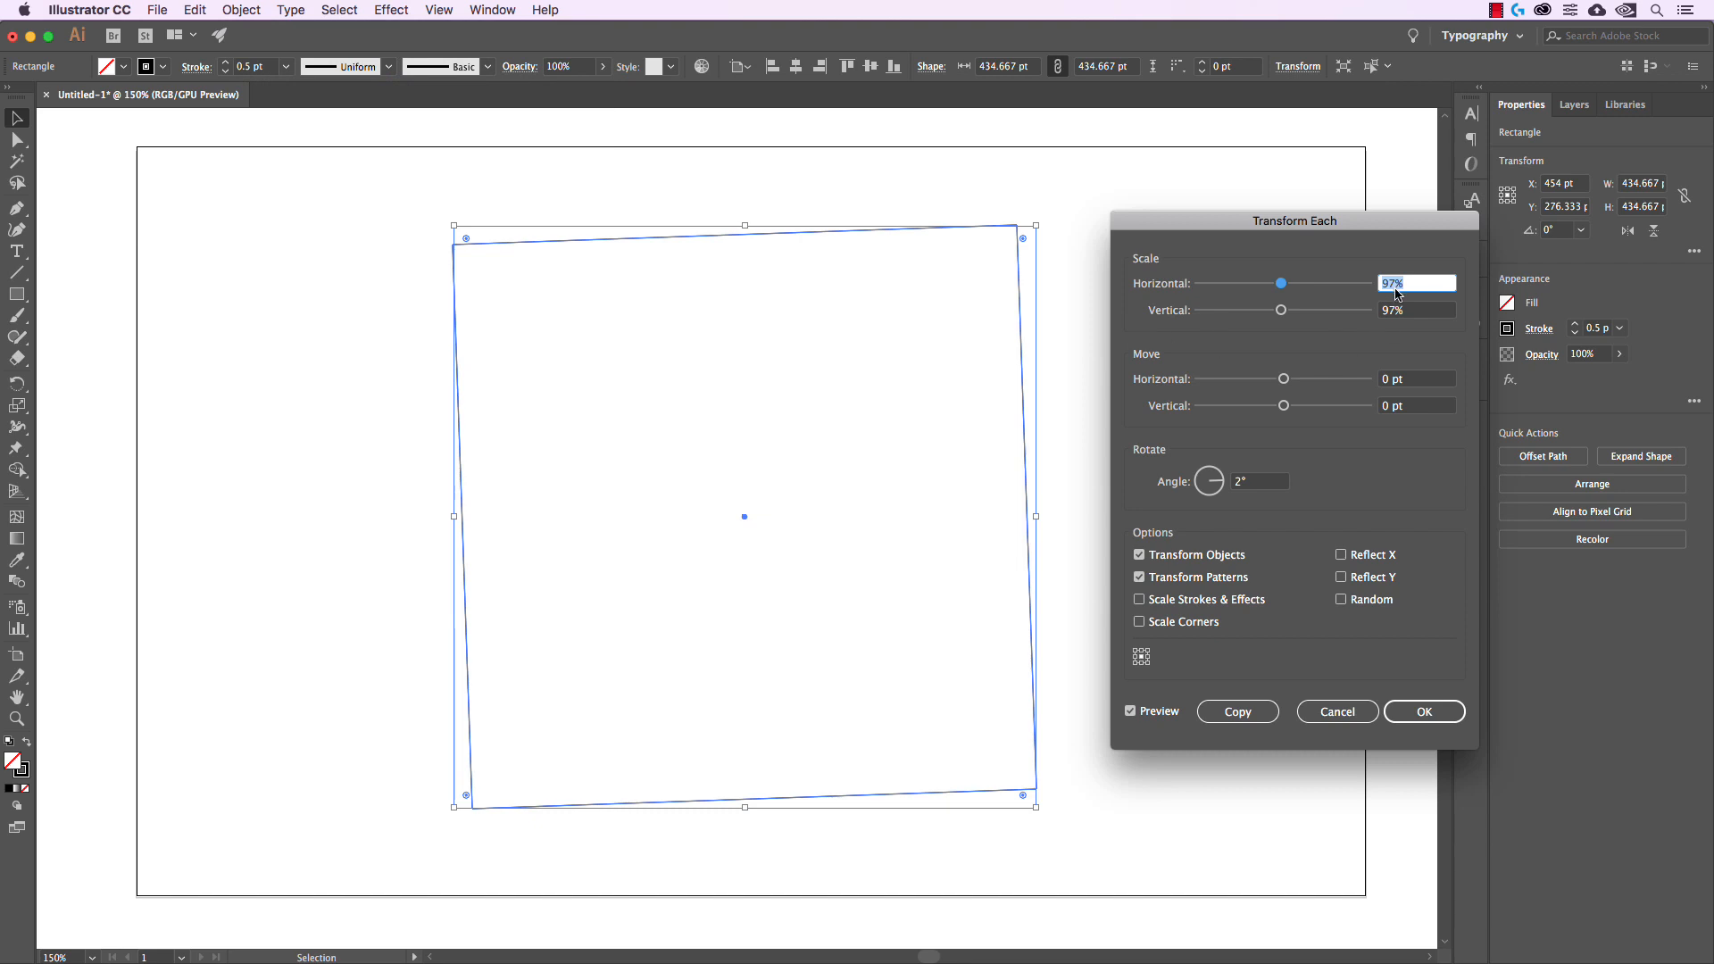
{"action": "left_click", "coordinate": [1181, 600]}
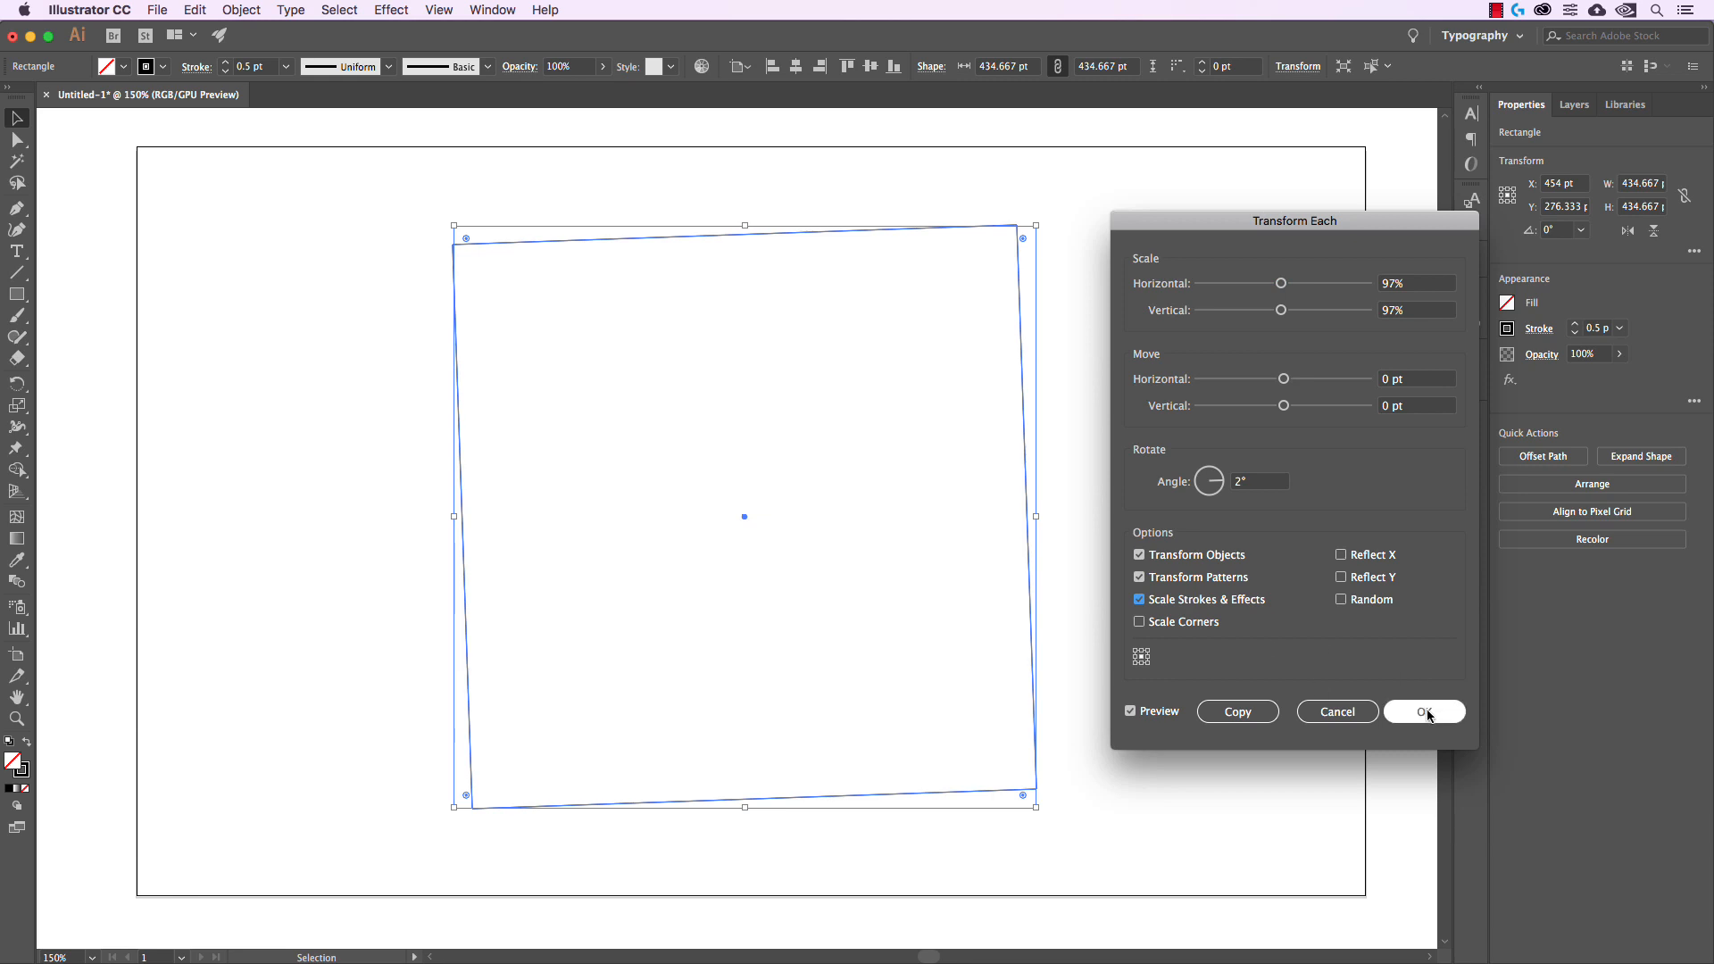
{"action": "left_click", "coordinate": [1237, 712]}
- Repeat the transformed copy with its scaled stroke inward until the innermost square is about 24 pt wide, and deselect it
{"action": "key", "text": "super+d"}
{"action": "key", "text": "super+d"}
{"action": "key", "text": "super+d"}
{"action": "key", "text": "super+d"}
{"action": "key", "text": "super+d"}
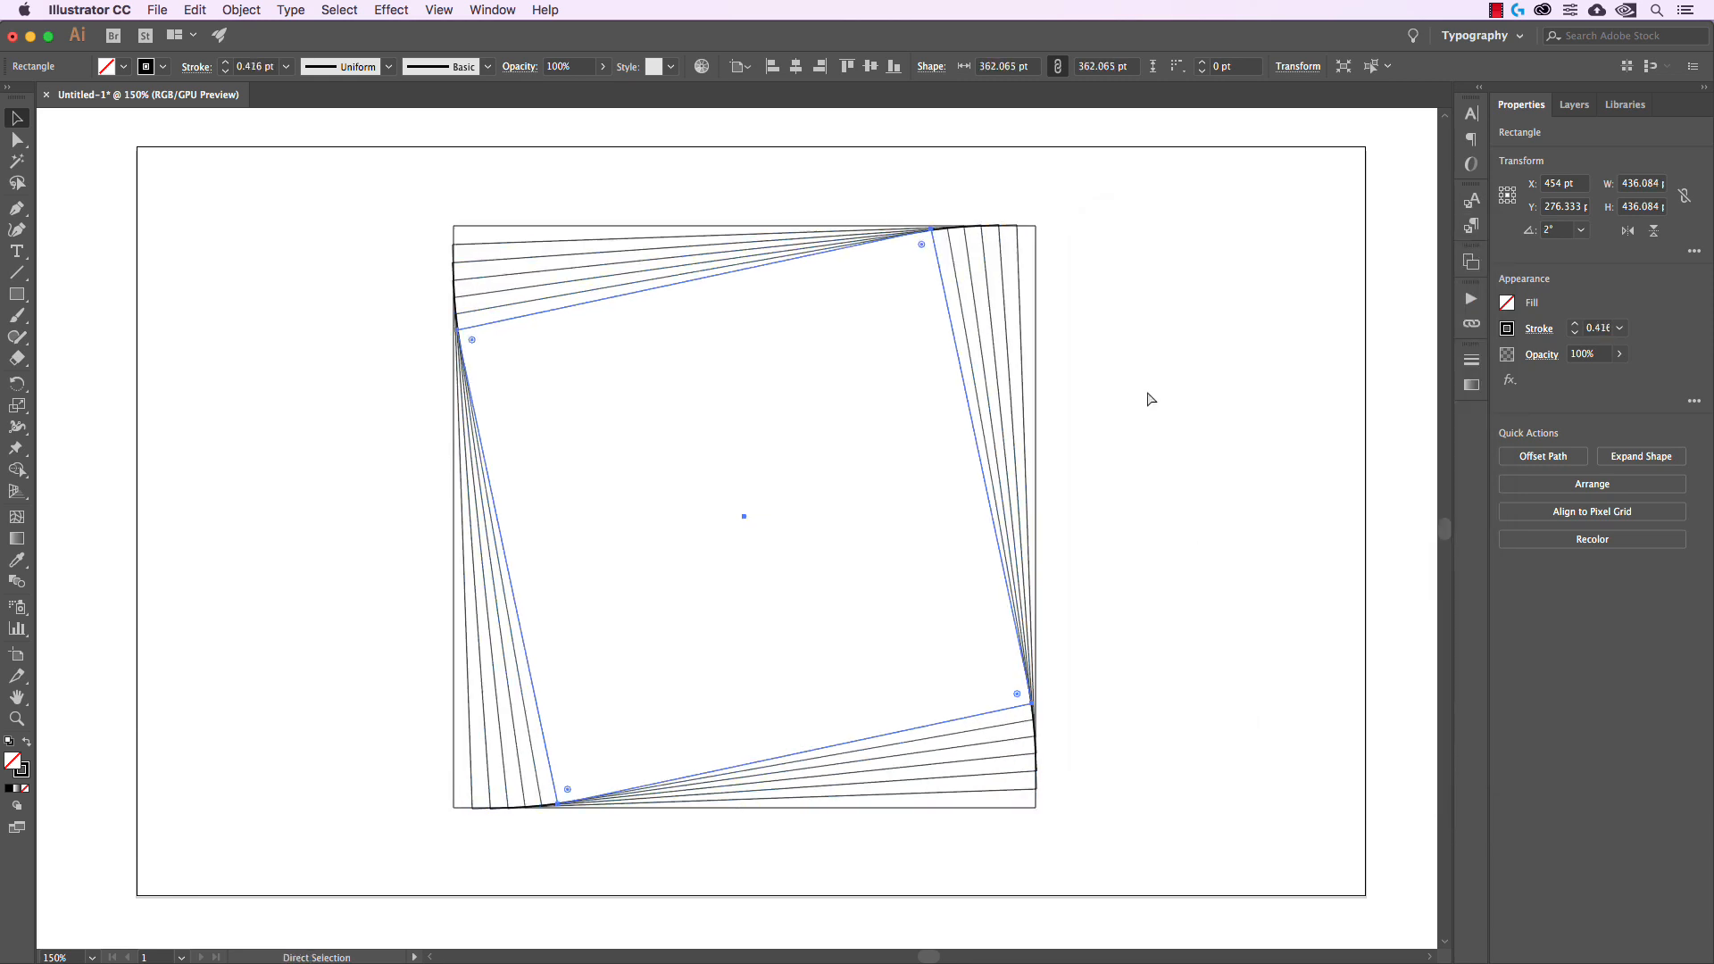
{"action": "key", "text": "super+d"}
{"action": "key", "text": "super+d"}
{"action": "key", "text": "super+d"}
{"action": "key", "text": "super+d"}
{"action": "key", "text": "super+d"}
{"action": "key", "text": "super+d"}
{"action": "key", "text": "super+d"}
{"action": "key", "text": "super+d"}
{"action": "key", "text": "super+d"}
{"action": "key", "text": "super+d"}
{"action": "key", "text": "super+d"}
{"action": "key", "text": "super+d"}
{"action": "key", "text": "super+d"}
{"action": "key", "text": "super+d"}
{"action": "key", "text": "super+d"}
{"action": "key", "text": "super+d"}
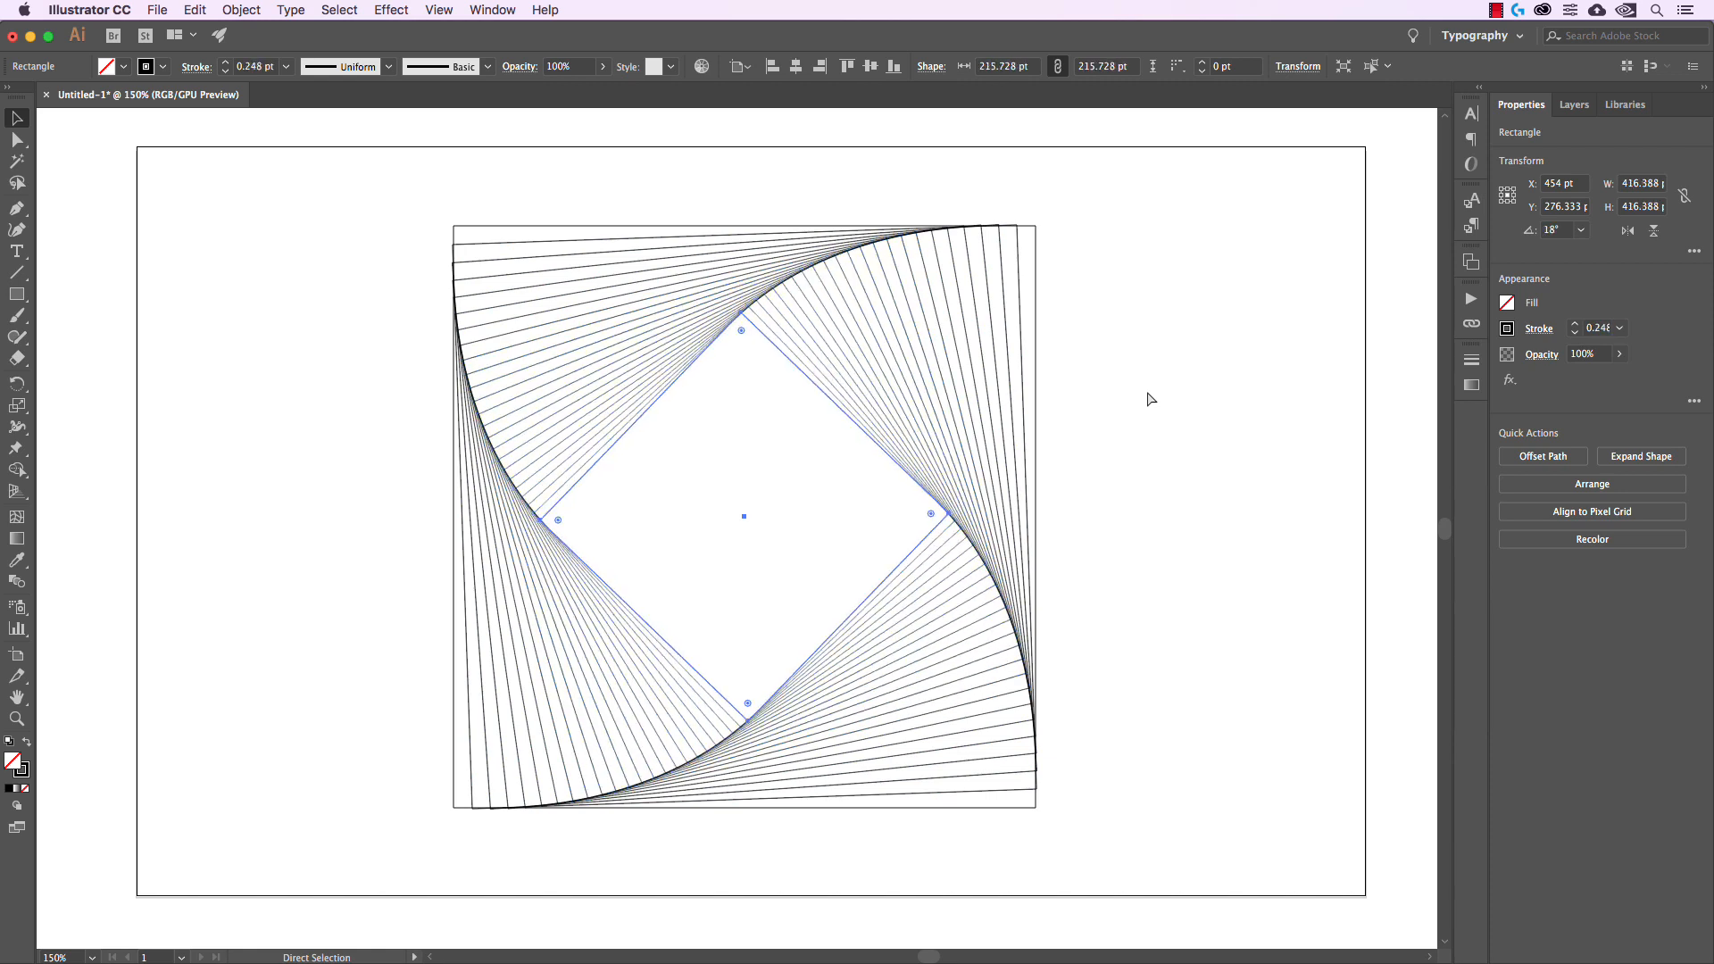
{"action": "key", "text": "super+d"}
{"action": "key", "text": "super+d"}
{"action": "key", "text": "super+d"}
{"action": "key", "text": "super+d"}
{"action": "key", "text": "super+d"}
{"action": "key", "text": "super+d"}
{"action": "key", "text": "super+d"}
{"action": "key", "text": "super+d"}
{"action": "key", "text": "super+d"}
{"action": "key", "text": "super+d"}
{"action": "key", "text": "super+d"}
{"action": "key", "text": "super+d"}
{"action": "key", "text": "super+d"}
{"action": "key", "text": "super+d"}
{"action": "key", "text": "super+d"}
{"action": "key", "text": "super+d"}
{"action": "key", "text": "super+d"}
{"action": "key", "text": "super+d"}
{"action": "key", "text": "super+d"}
{"action": "key", "text": "super+d"}
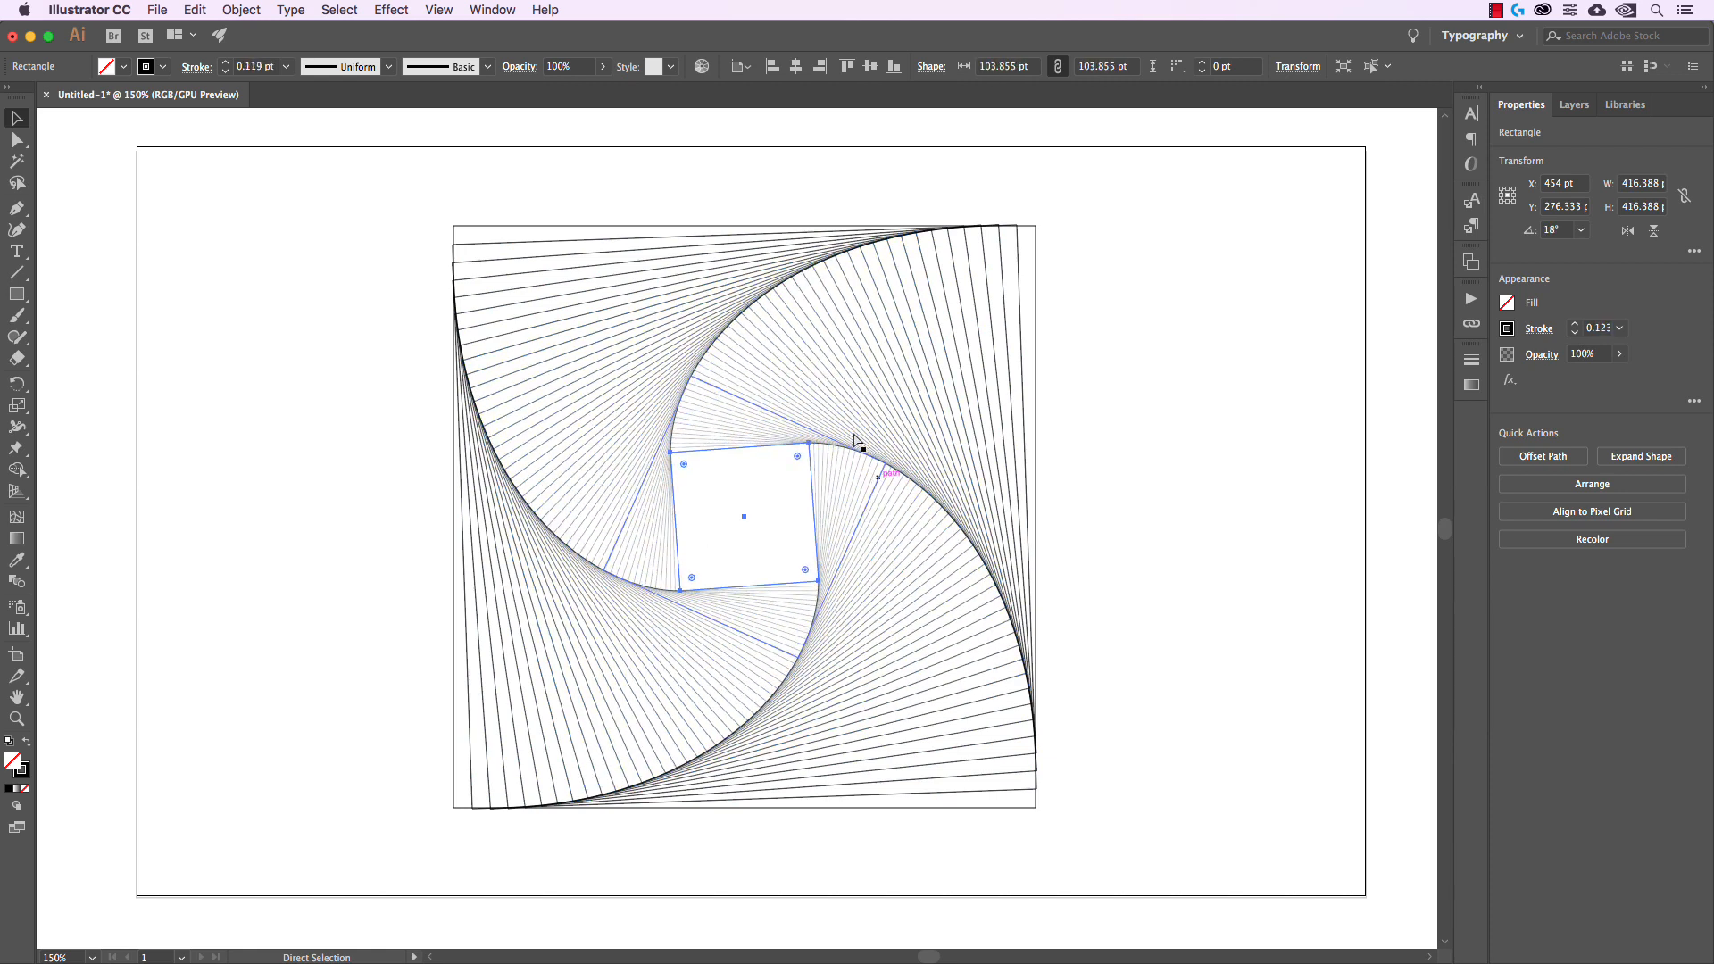
{"action": "key", "text": "super+d"}
{"action": "key", "text": "super+d"}
{"action": "key", "text": "super+d"}
{"action": "key", "text": "super+d"}
{"action": "key", "text": "super+d"}
{"action": "key", "text": "super+d"}
{"action": "key", "text": "super+d"}
{"action": "key", "text": "super+d"}
{"action": "key", "text": "super+d"}
{"action": "key", "text": "super+d"}
{"action": "key", "text": "super+d"}
{"action": "key", "text": "super+d"}
{"action": "key", "text": "super+d"}
{"action": "key", "text": "super+d"}
{"action": "key", "text": "super+d"}
{"action": "key", "text": "super+d"}
{"action": "key", "text": "super+d"}
{"action": "key", "text": "super+d"}
{"action": "key", "text": "super+d"}
{"action": "key", "text": "super+d"}
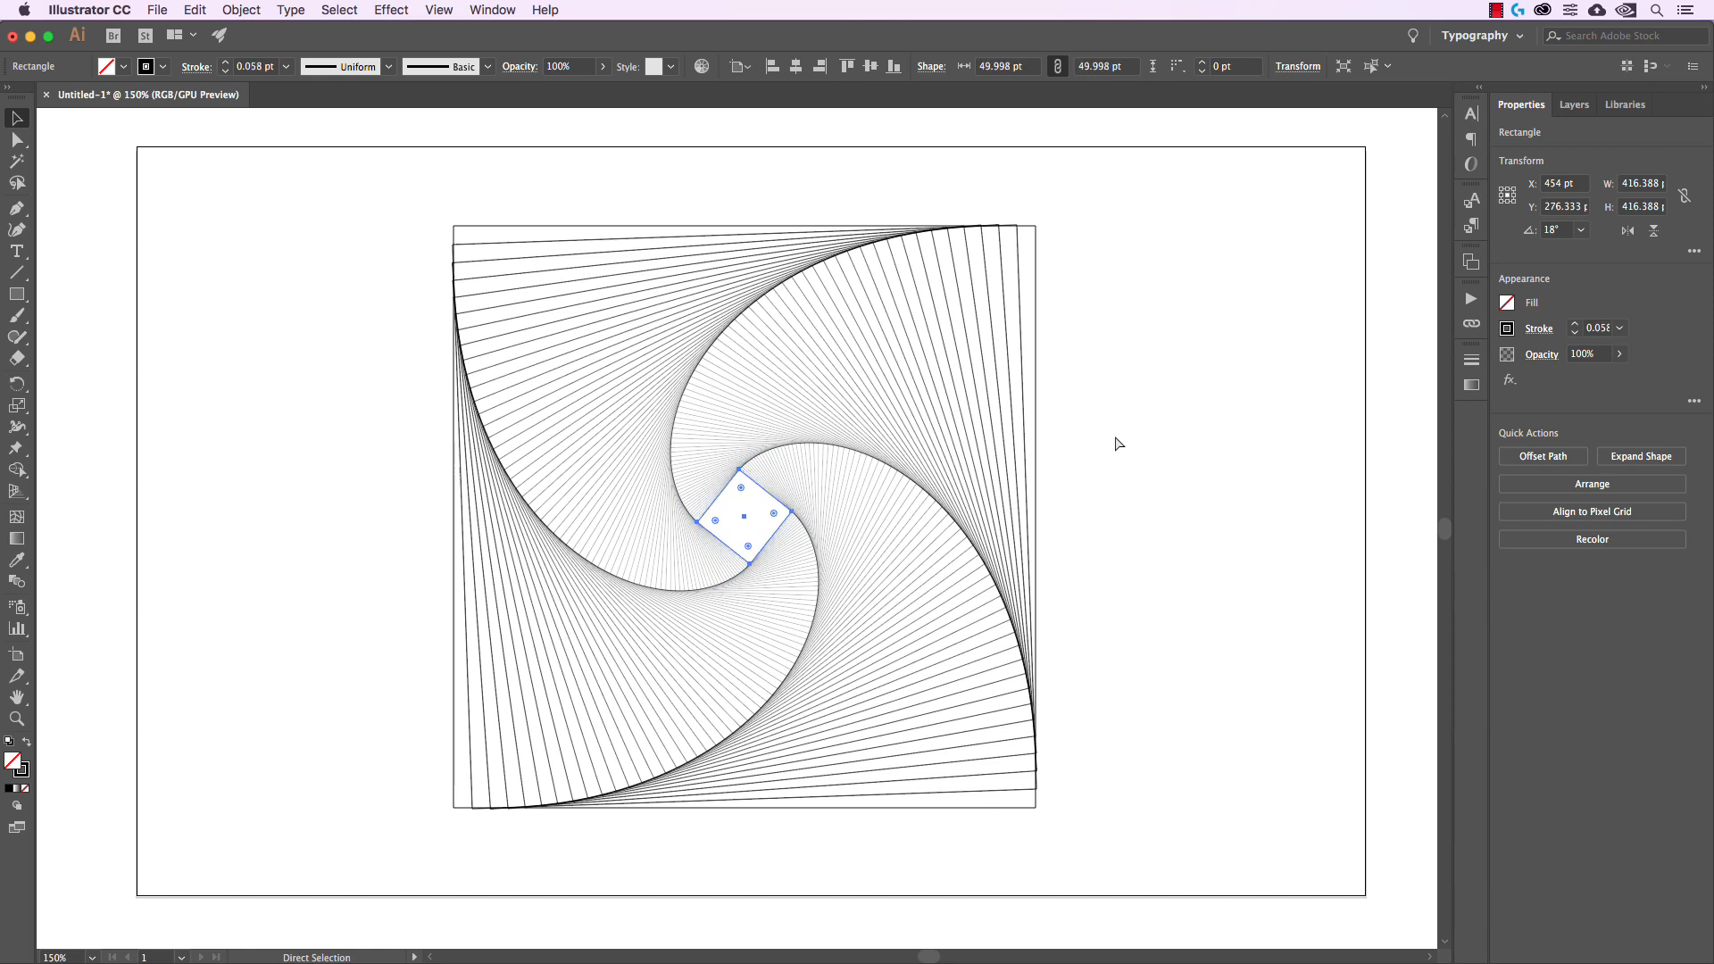
{"action": "key", "text": "super+d"}
{"action": "key", "text": "super+d"}
{"action": "key", "text": "super+d"}
{"action": "key", "text": "super+d"}
{"action": "key", "text": "super+d"}
{"action": "key", "text": "super+d"}
{"action": "key", "text": "super+d"}
{"action": "key", "text": "super+d"}
{"action": "key", "text": "super+d"}
{"action": "key", "text": "super+d"}
{"action": "key", "text": "super+d"}
{"action": "key", "text": "super+d"}
{"action": "key", "text": "super+d"}
{"action": "key", "text": "super+d"}
{"action": "key", "text": "super+d"}
{"action": "key", "text": "super+d"}
{"action": "key", "text": "super+d"}
{"action": "key", "text": "super+d"}
{"action": "key", "text": "super+d"}
{"action": "key", "text": "super+d"}
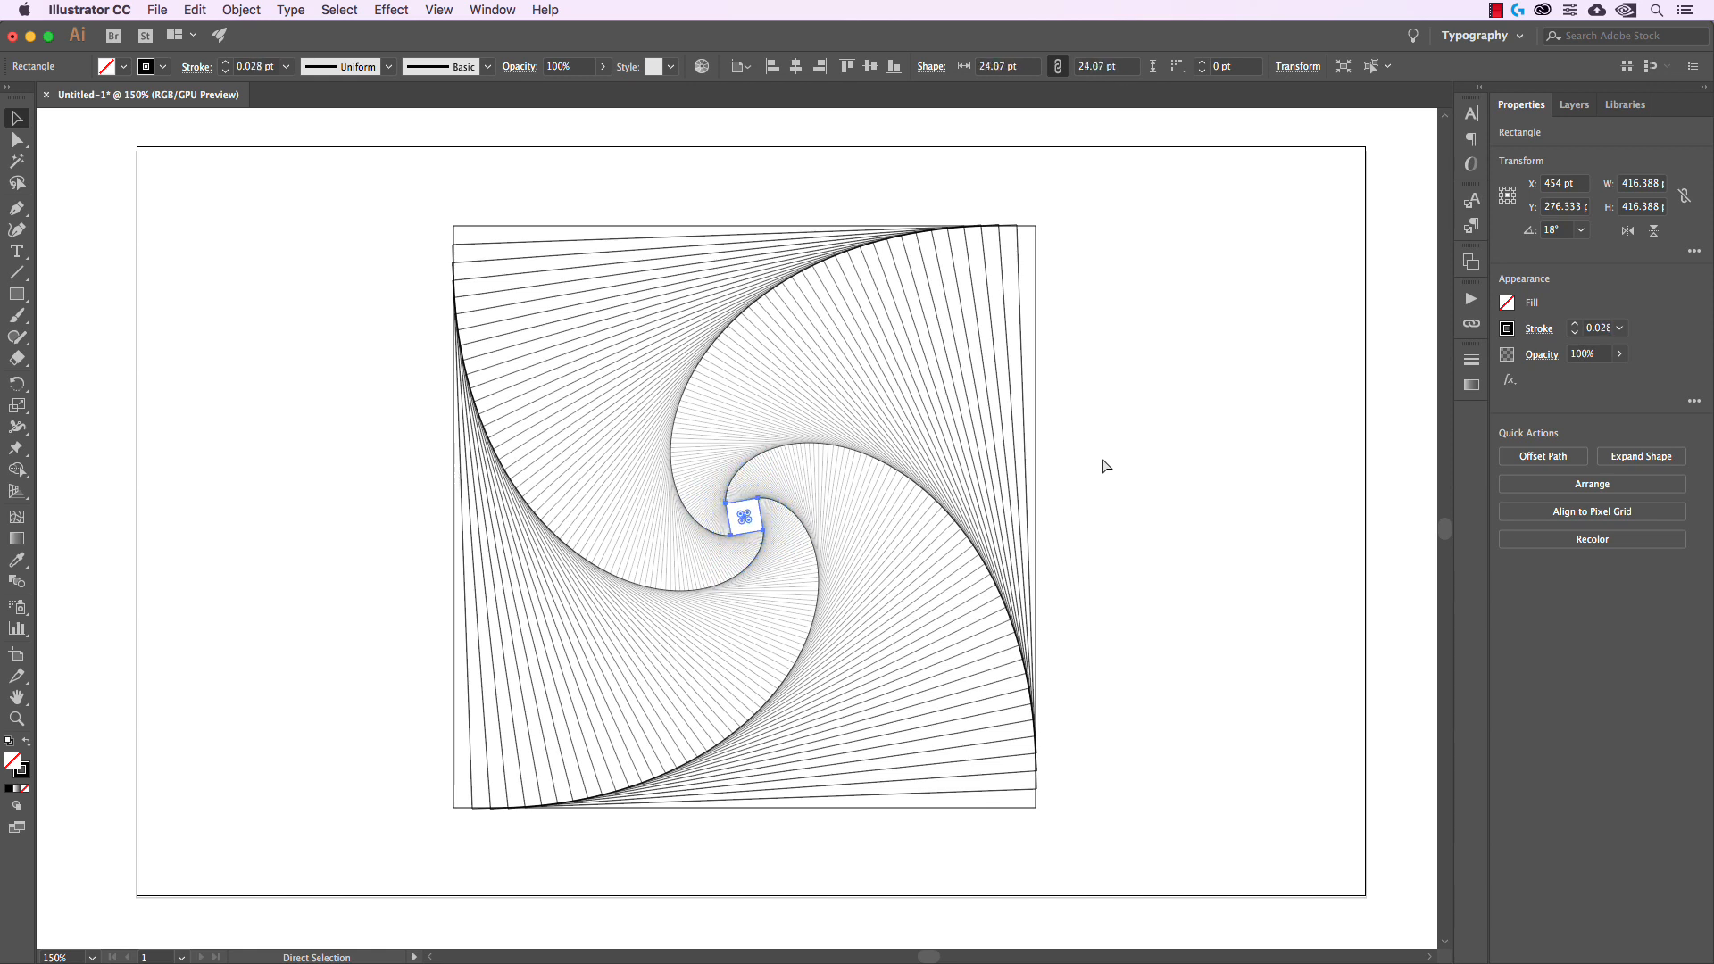
{"action": "left_click", "coordinate": [1100, 458]}
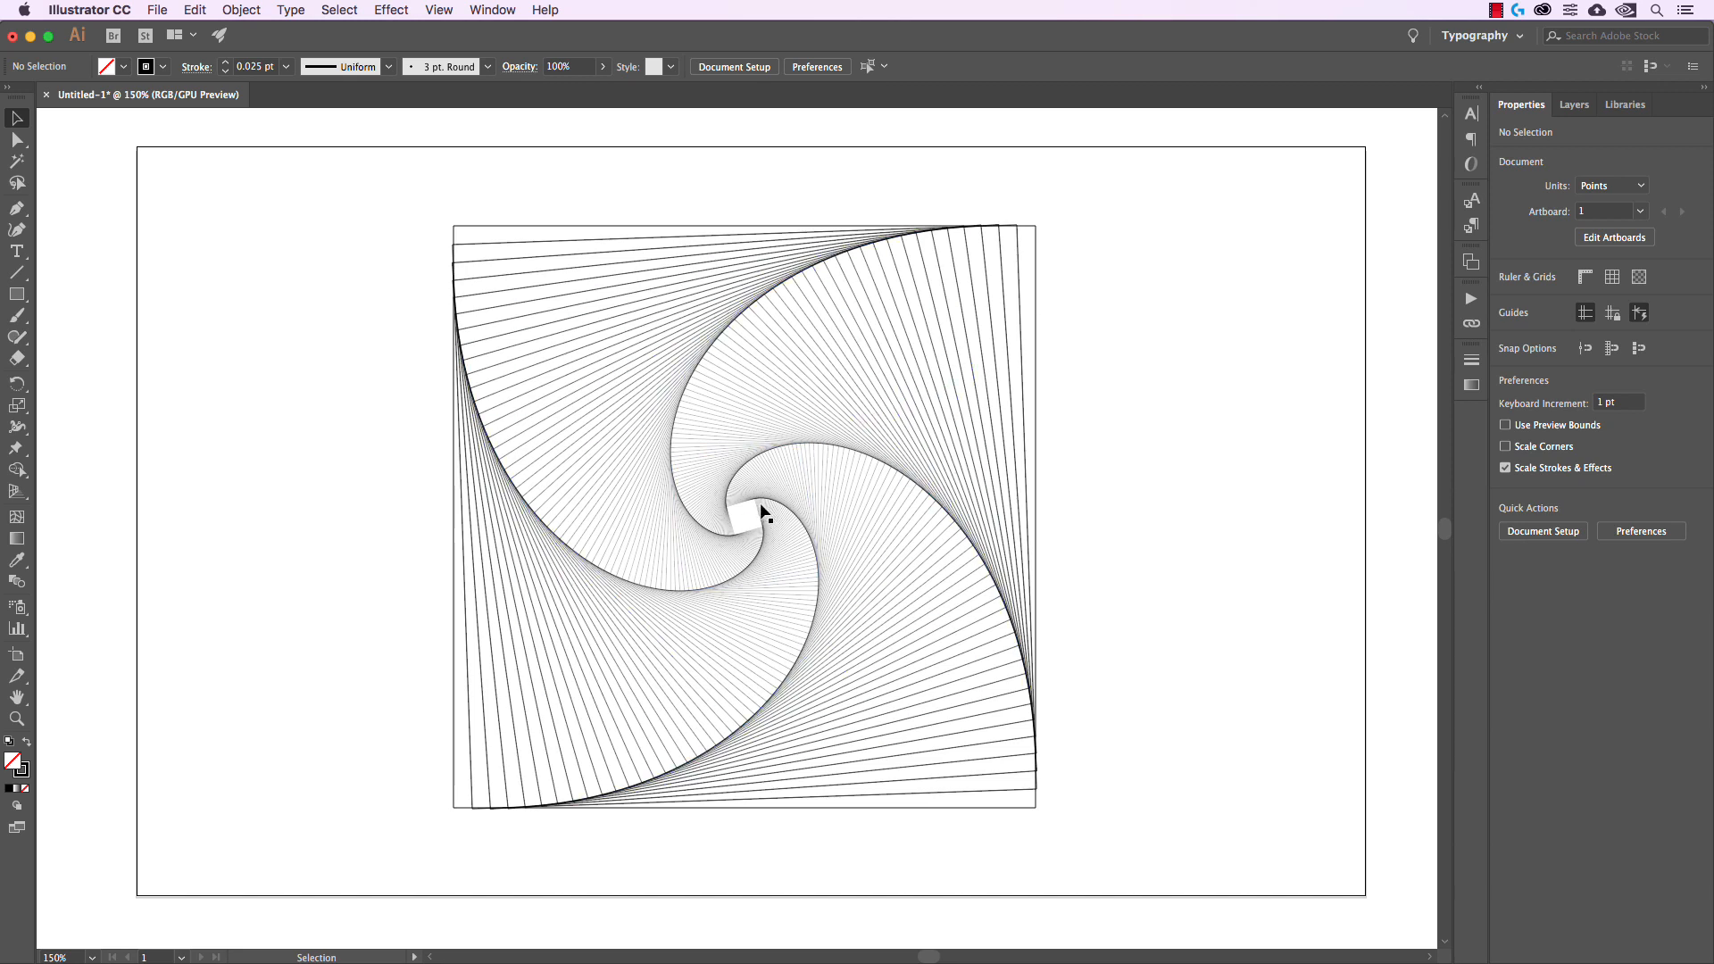
- Compare the stroke weights of the outermost and innermost squares and examine the line thickness at the centre of the spiral
{"action": "left_click", "coordinate": [1036, 295]}
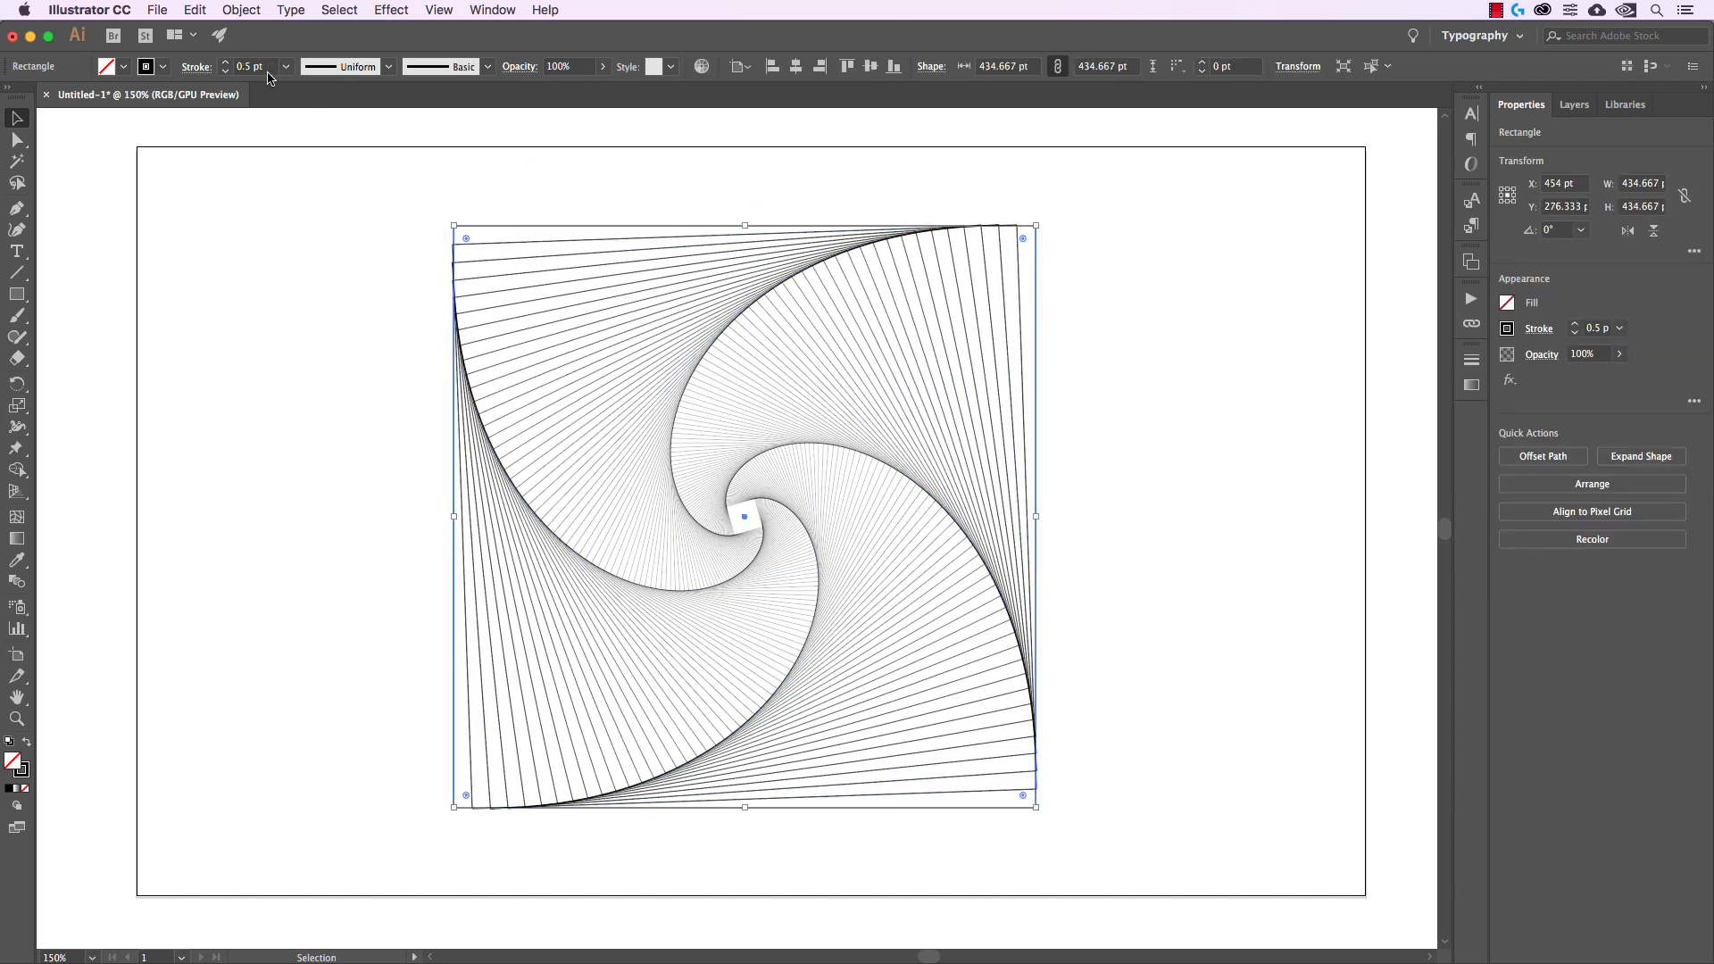
{"action": "left_click", "coordinate": [763, 521]}
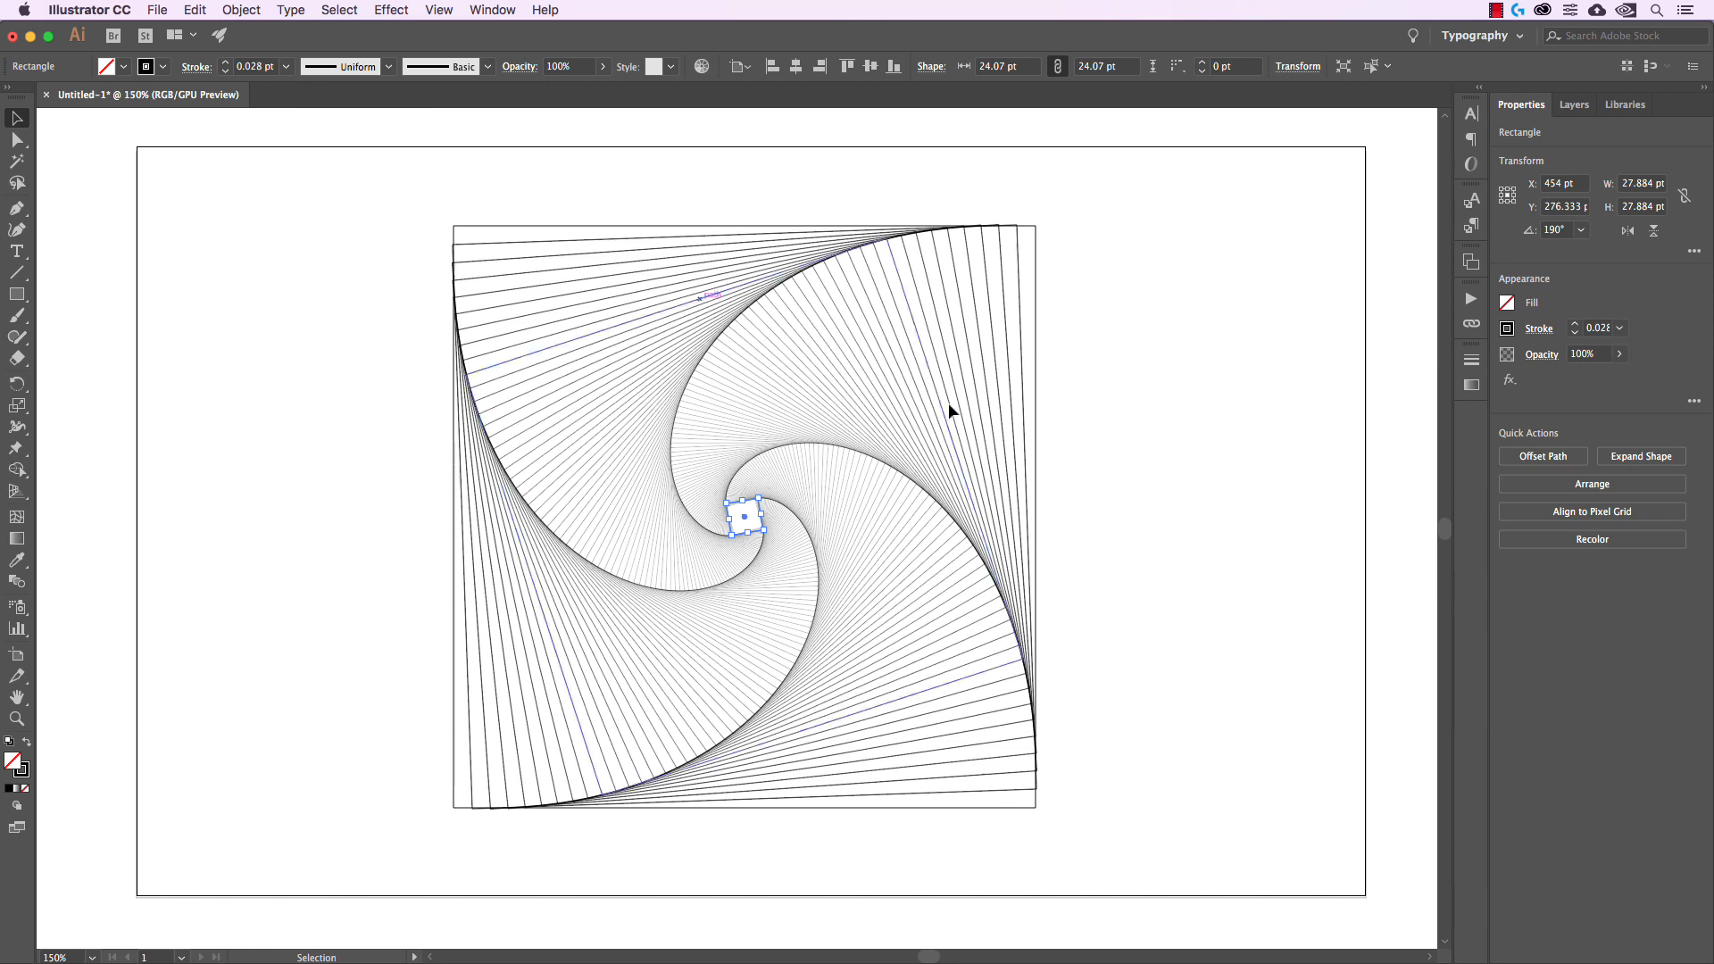
{"action": "left_click", "coordinate": [914, 550]}
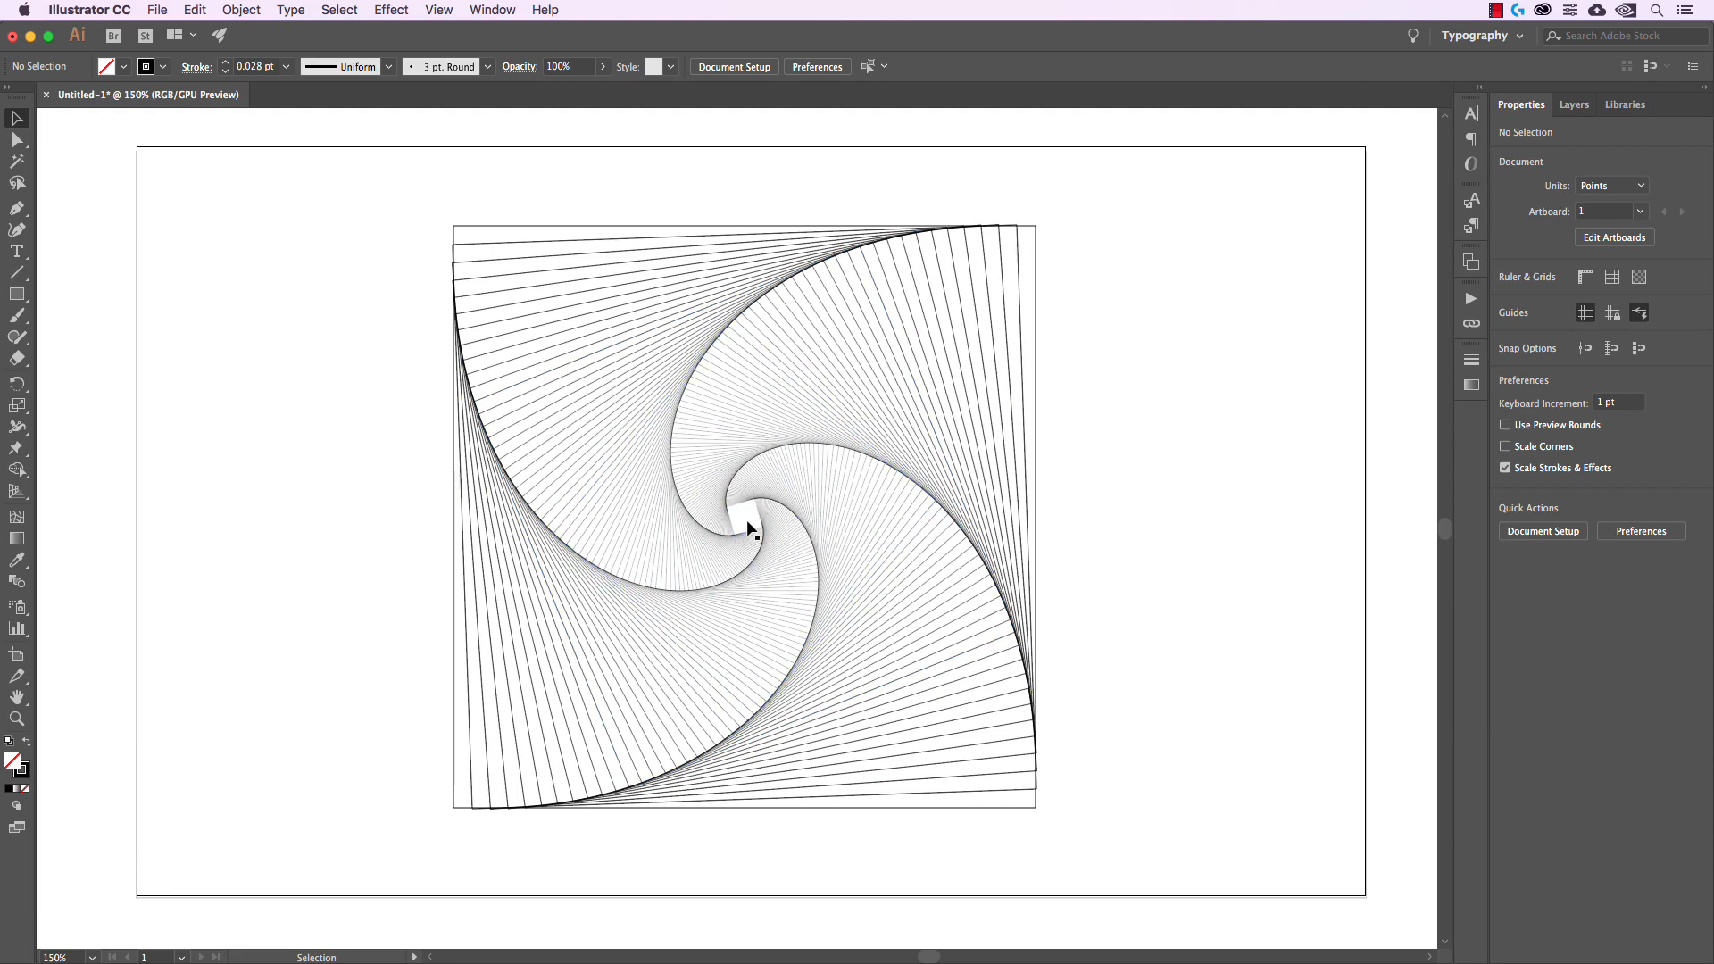
{"action": "scroll", "coordinate": [748, 522], "scroll_direction": "up", "scroll_amount": 10}
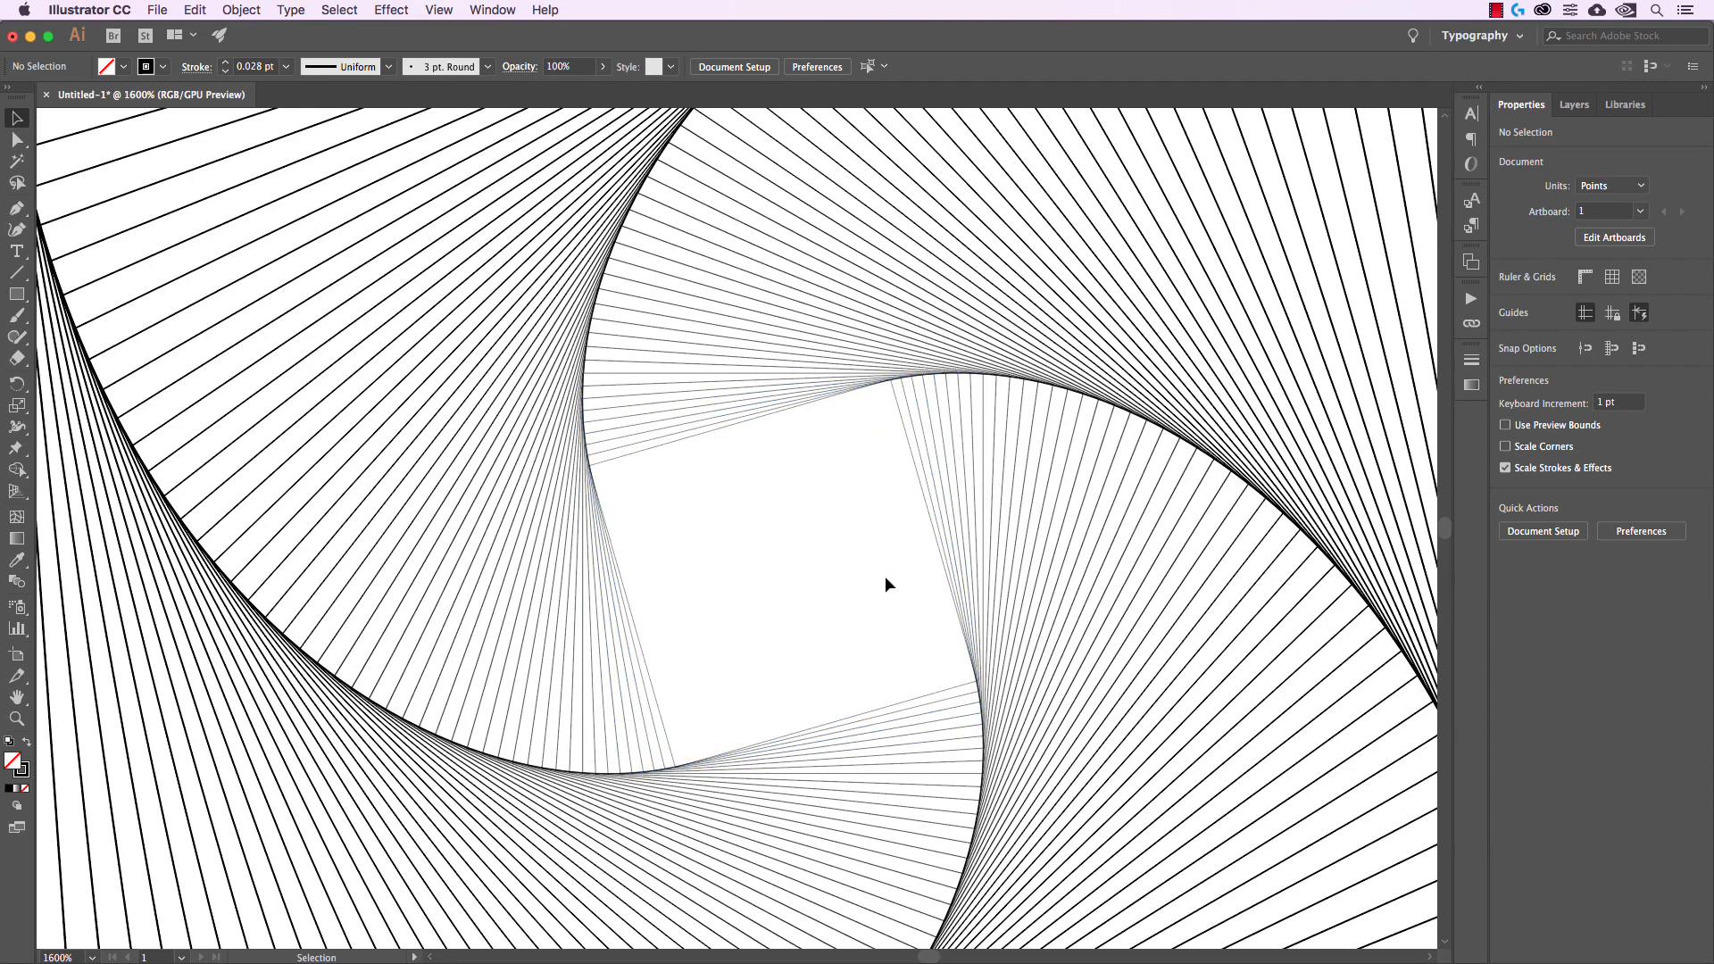
{"action": "scroll", "coordinate": [886, 578], "scroll_direction": "down", "scroll_amount": 10}
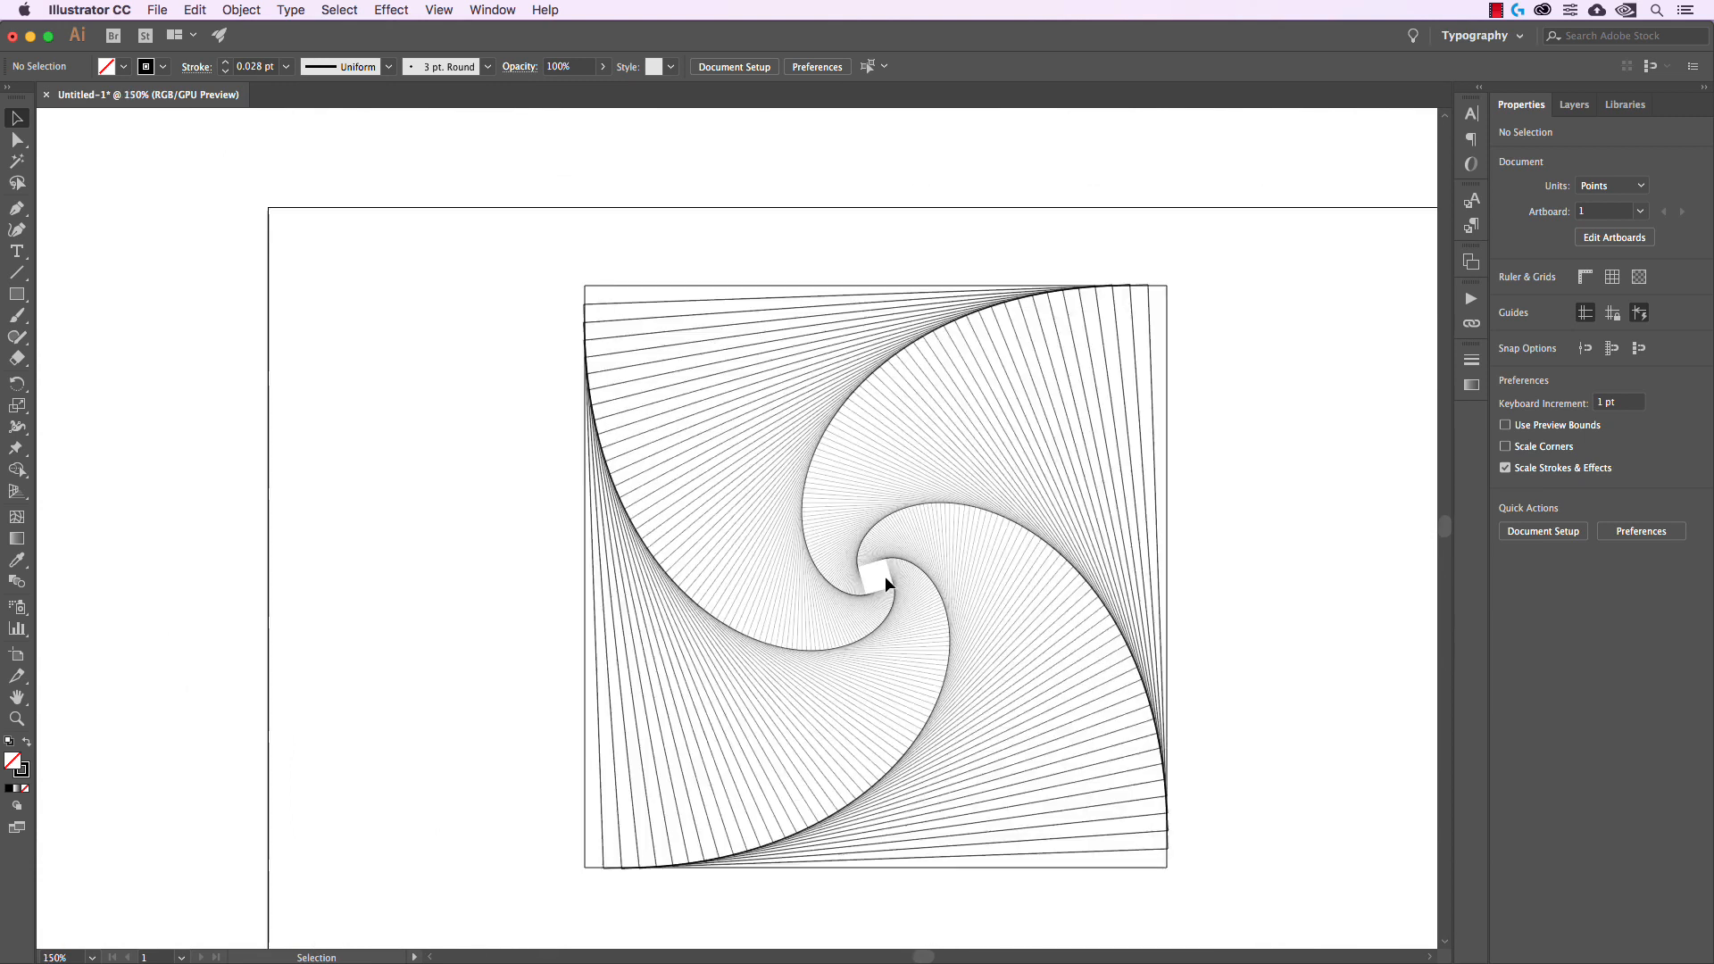
{"action": "scroll", "coordinate": [885, 577], "scroll_direction": "down", "scroll_amount": 1}
{"action": "left_click_drag", "start_coordinate": [1071, 602], "coordinate": [1113, 573]}
{"action": "scroll", "coordinate": [1055, 589], "scroll_direction": "up", "scroll_amount": 1}
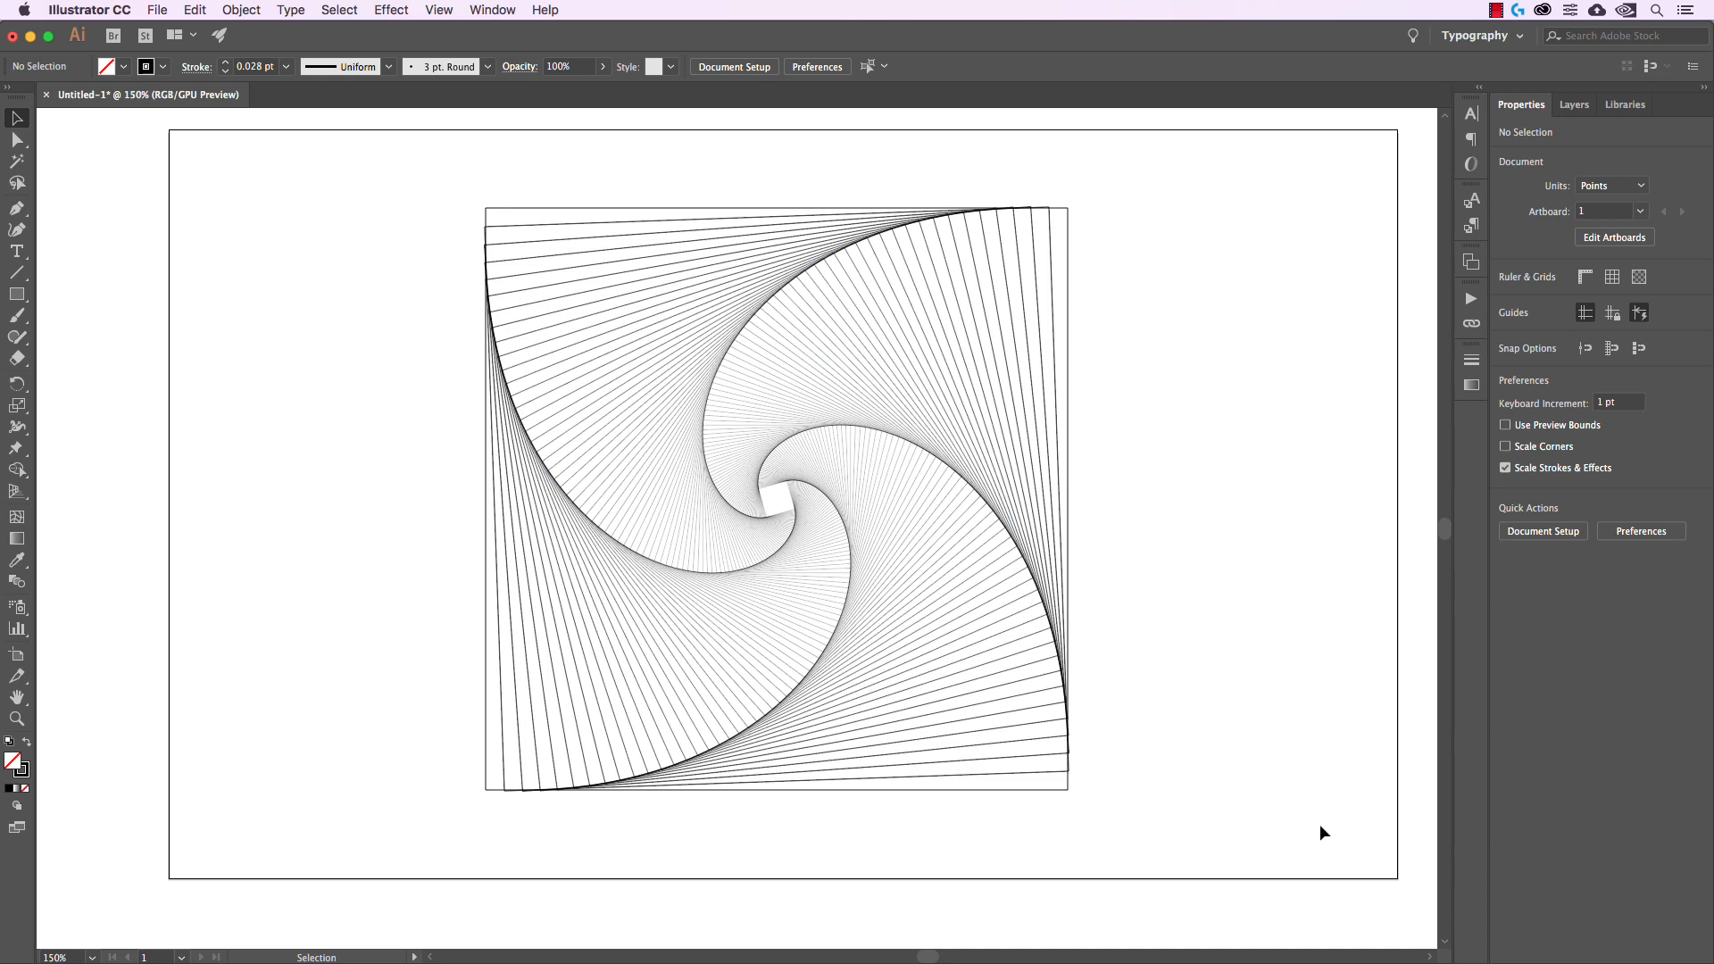
- Delete all the nested squares from the artboard and draw a new square about 431 pt wide
{"action": "left_click_drag", "start_coordinate": [1157, 833], "coordinate": [366, 175]}
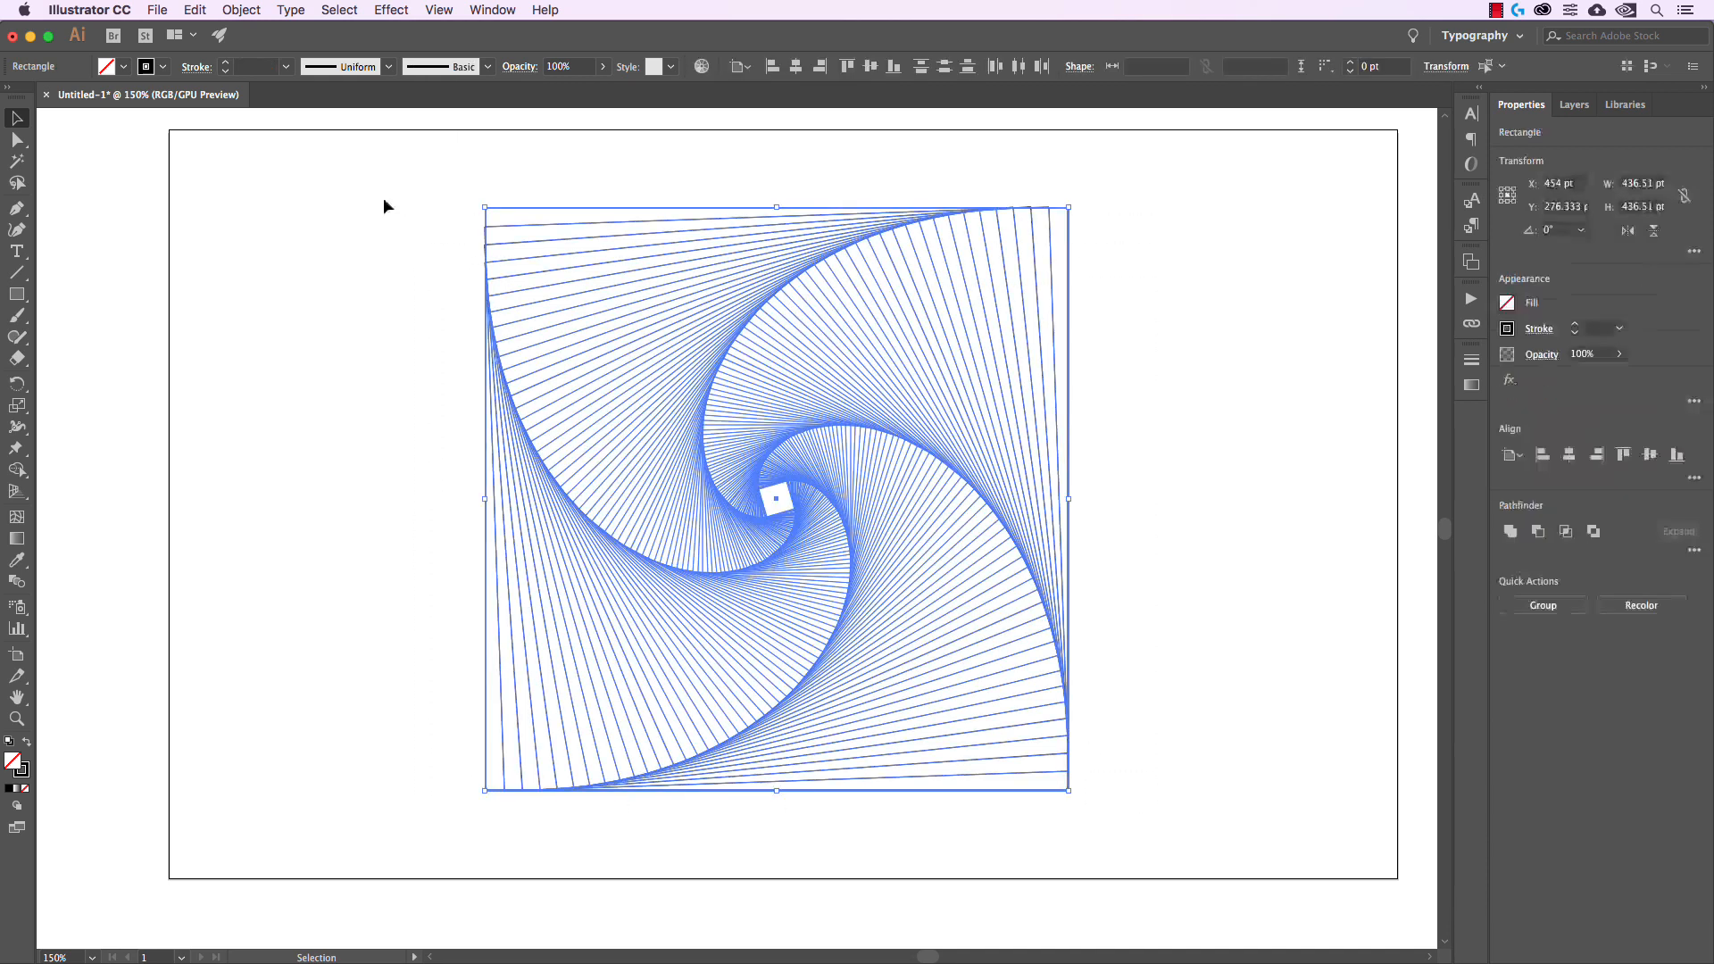
{"action": "key", "text": "Delete"}
{"action": "left_click", "coordinate": [16, 293]}
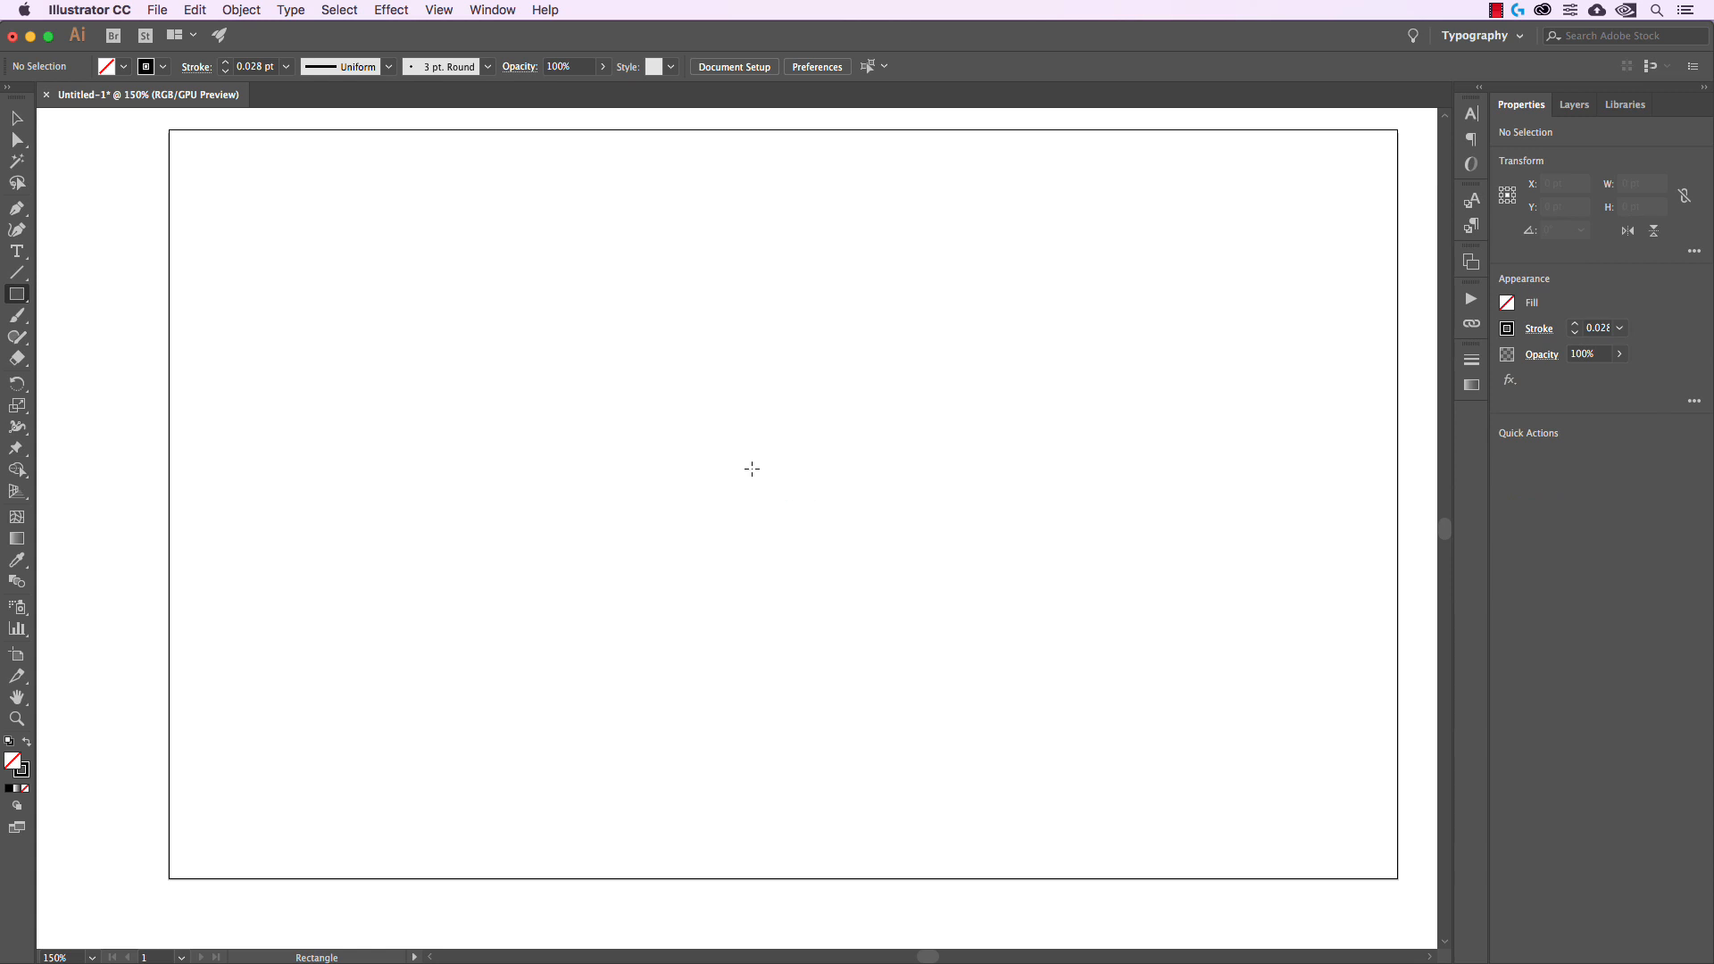
{"action": "left_click_drag", "start_coordinate": [751, 467], "coordinate": [1024, 759]}
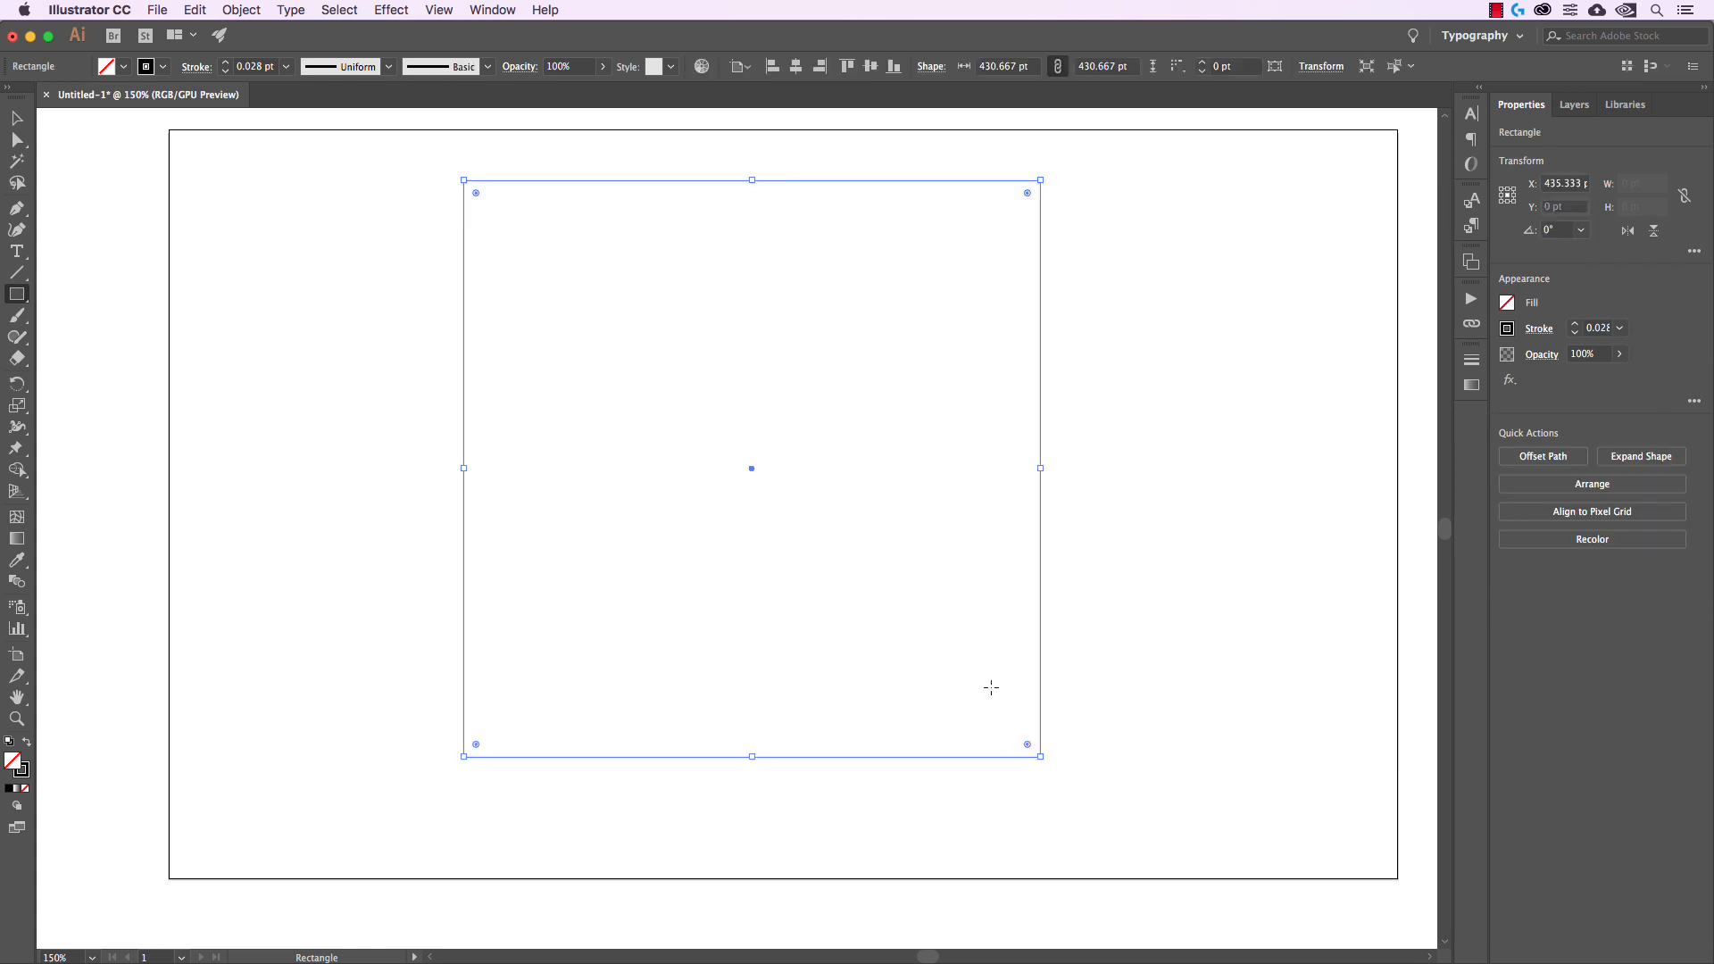
- Start a Distort & Transform Transform effect on the square with 97% horizontal and vertical scale
{"action": "left_click", "coordinate": [396, 11]}
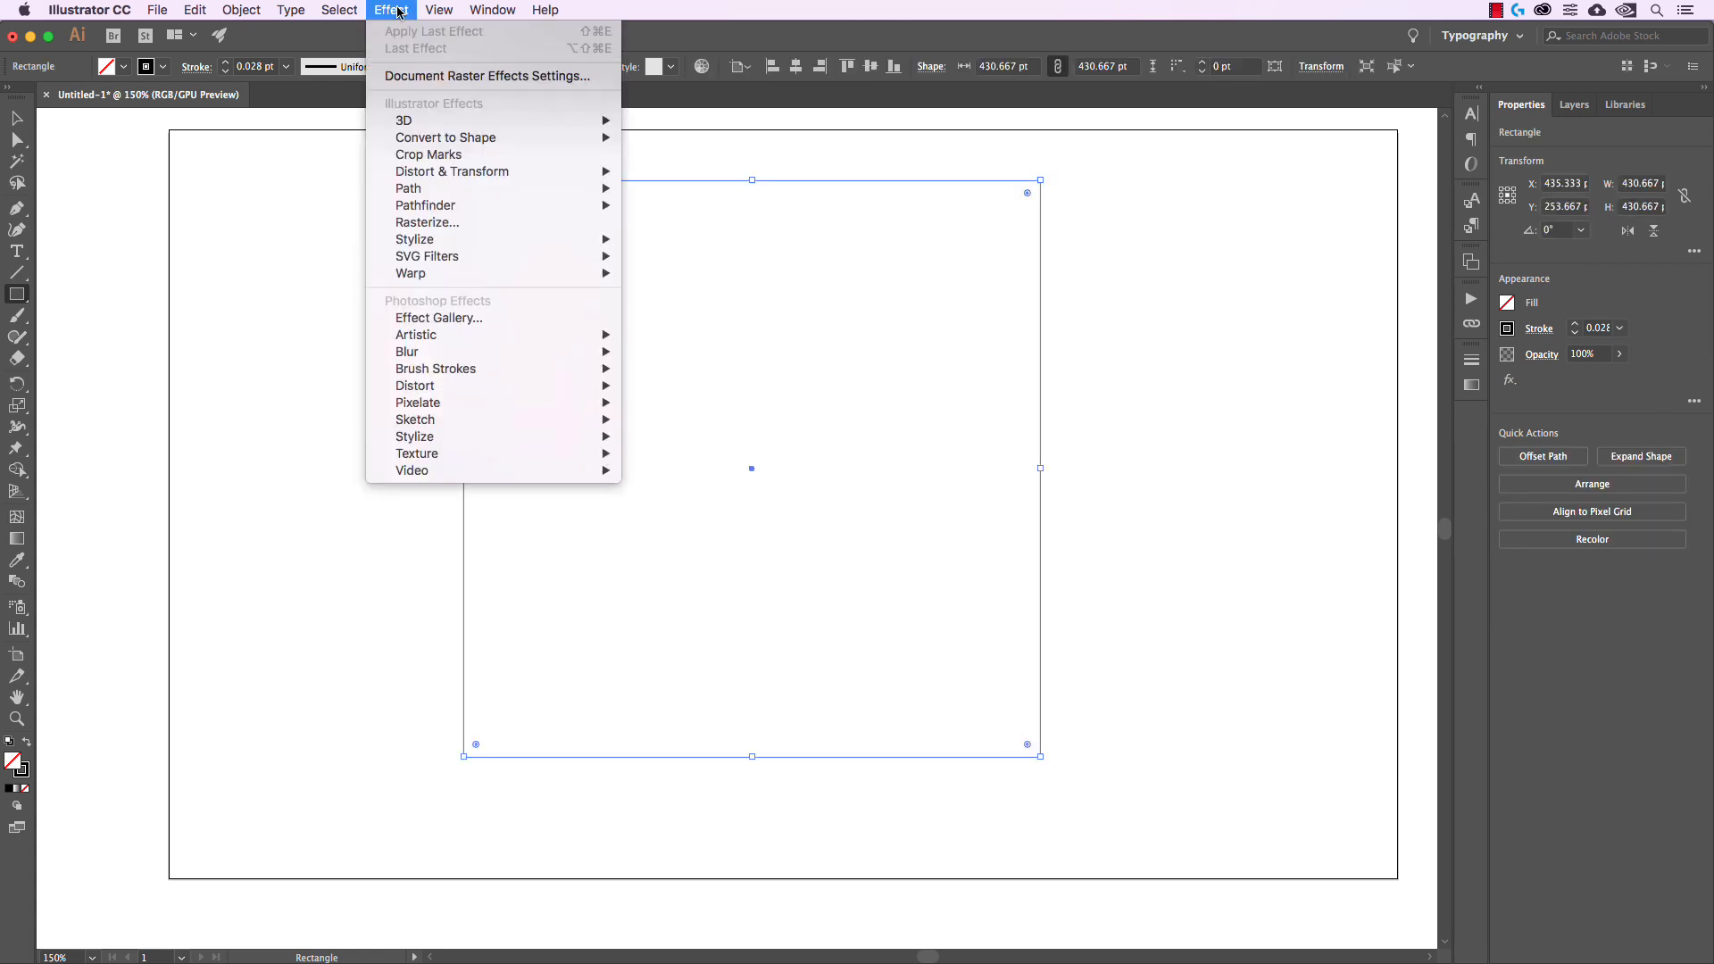
{"action": "mouse_move", "coordinate": [479, 178]}
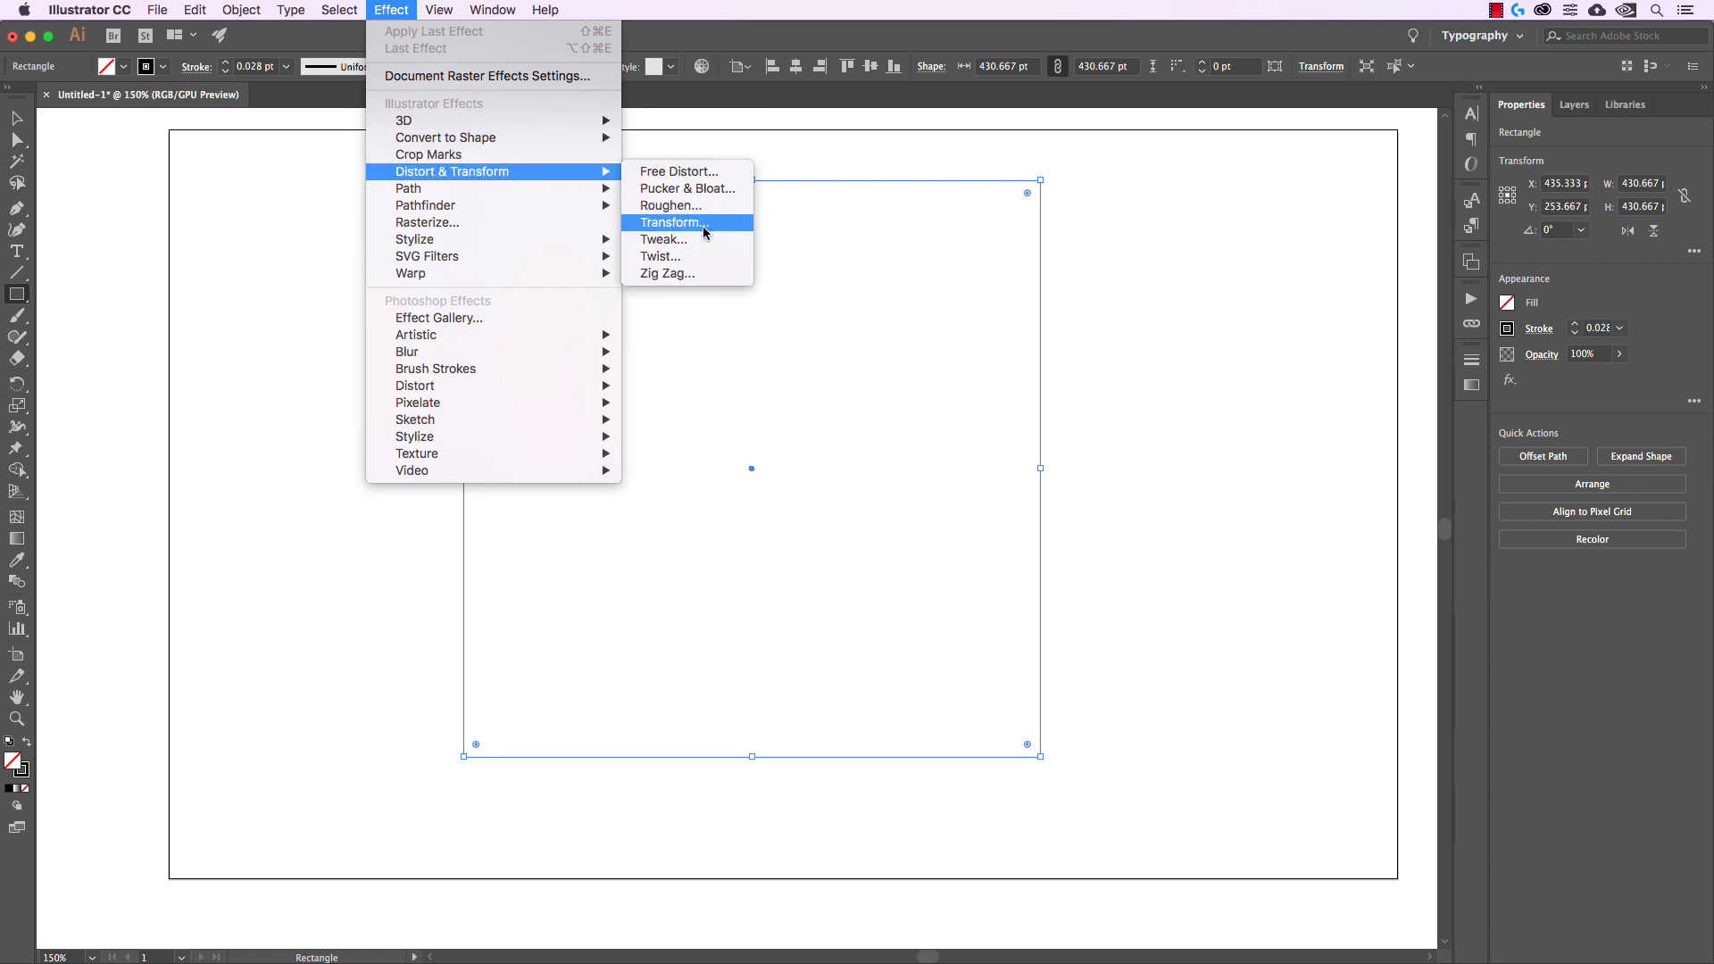
{"action": "left_click", "coordinate": [703, 226]}
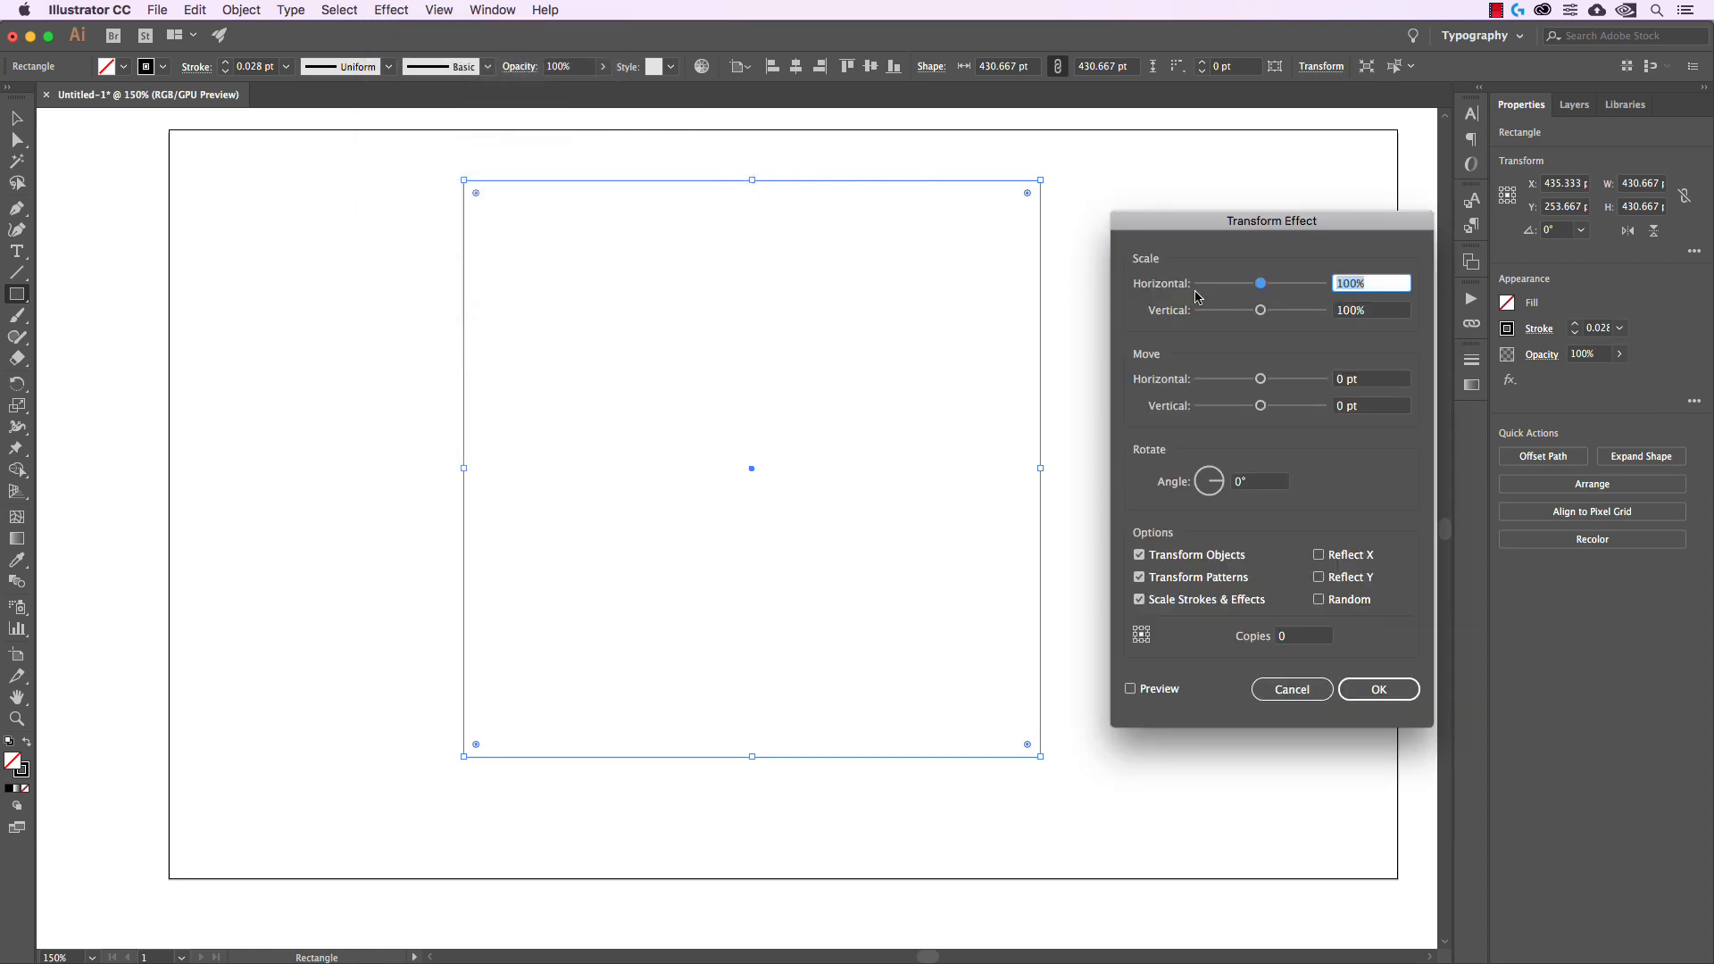
{"action": "left_click_drag", "start_coordinate": [1191, 224], "coordinate": [1178, 195]}
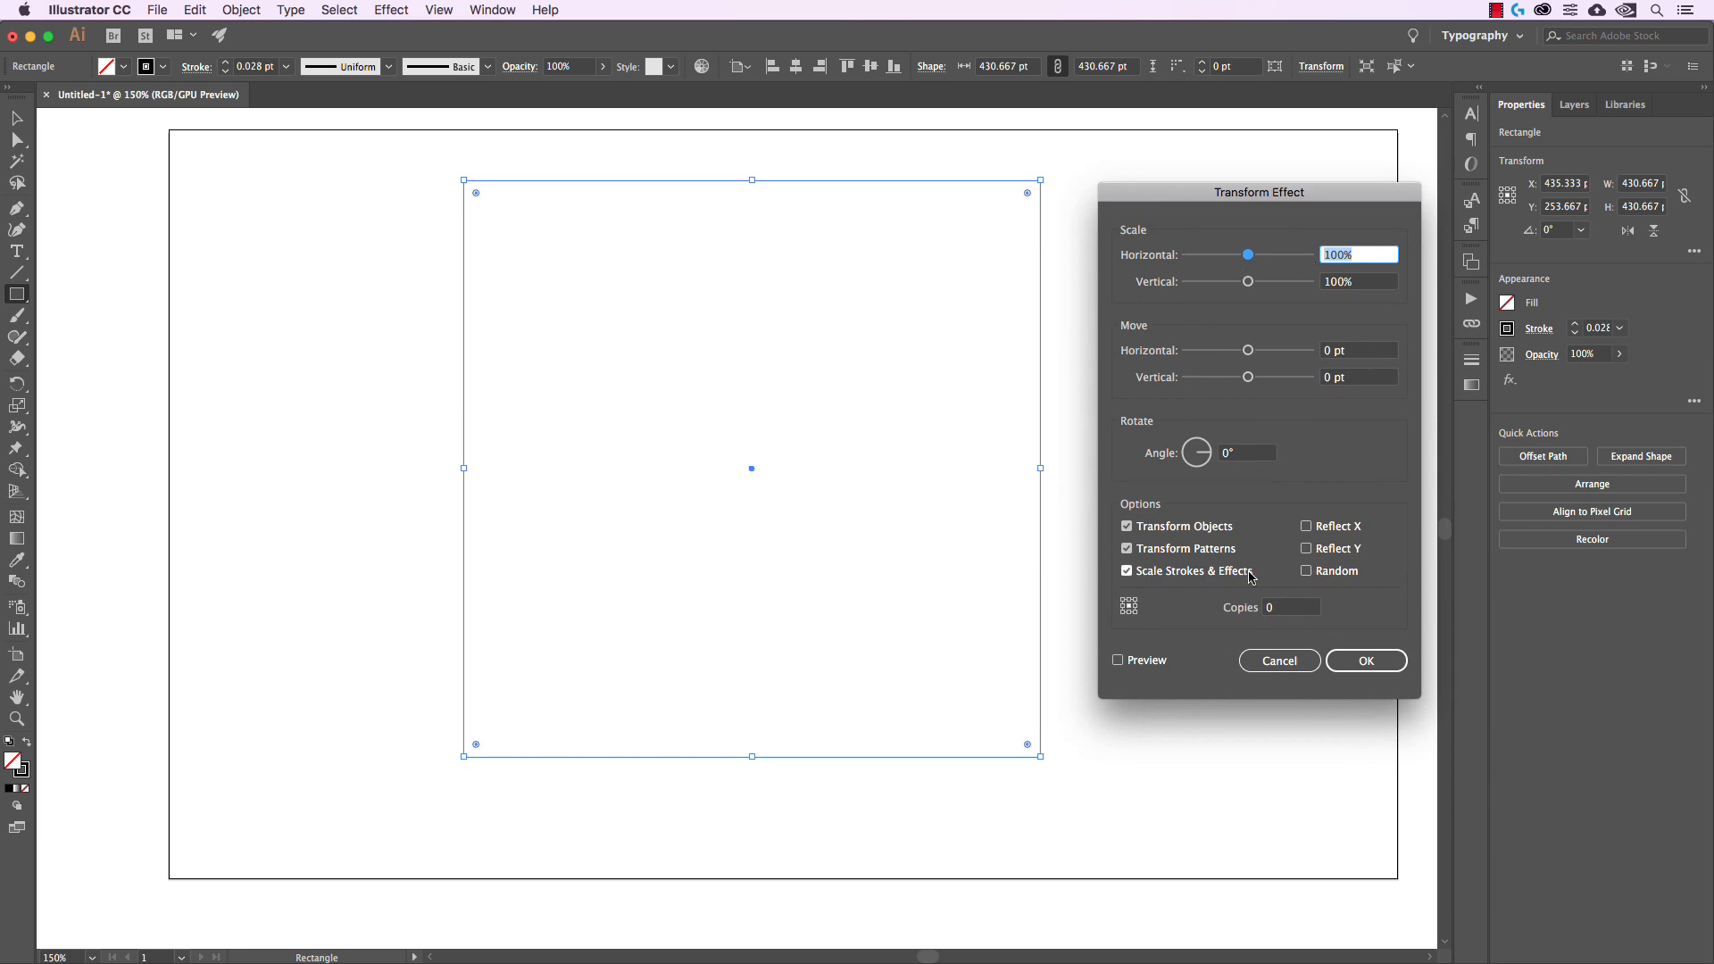
{"action": "left_click", "coordinate": [1301, 609]}
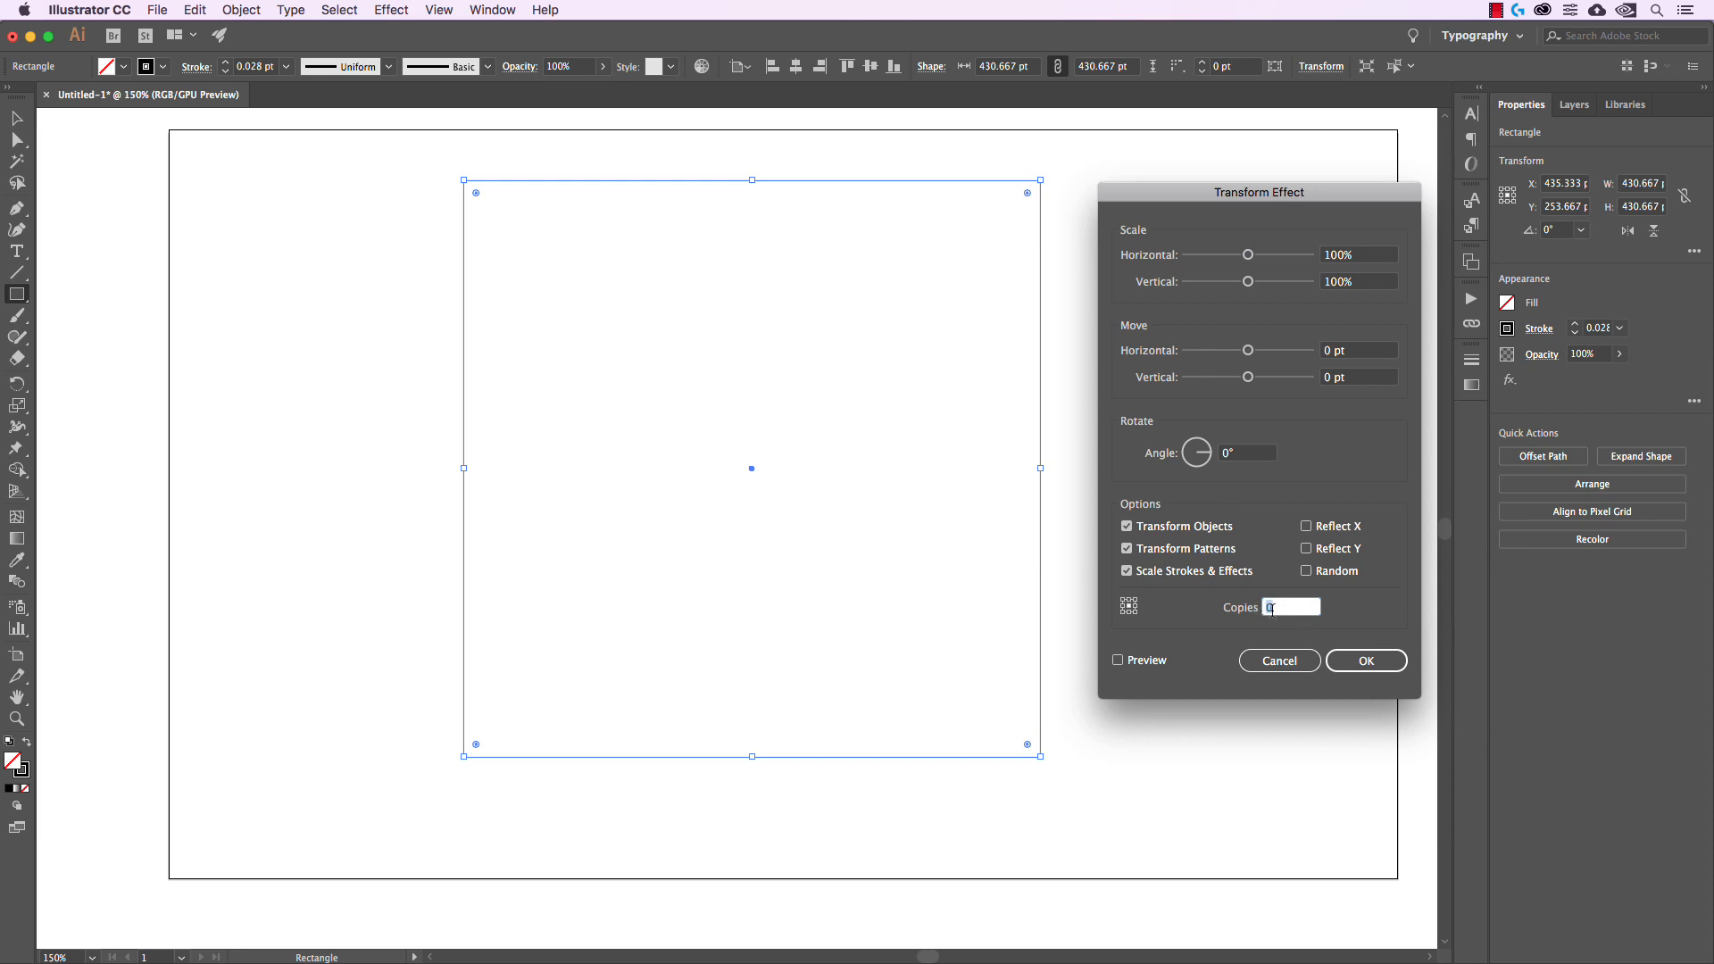
{"action": "left_click", "coordinate": [1372, 259]}
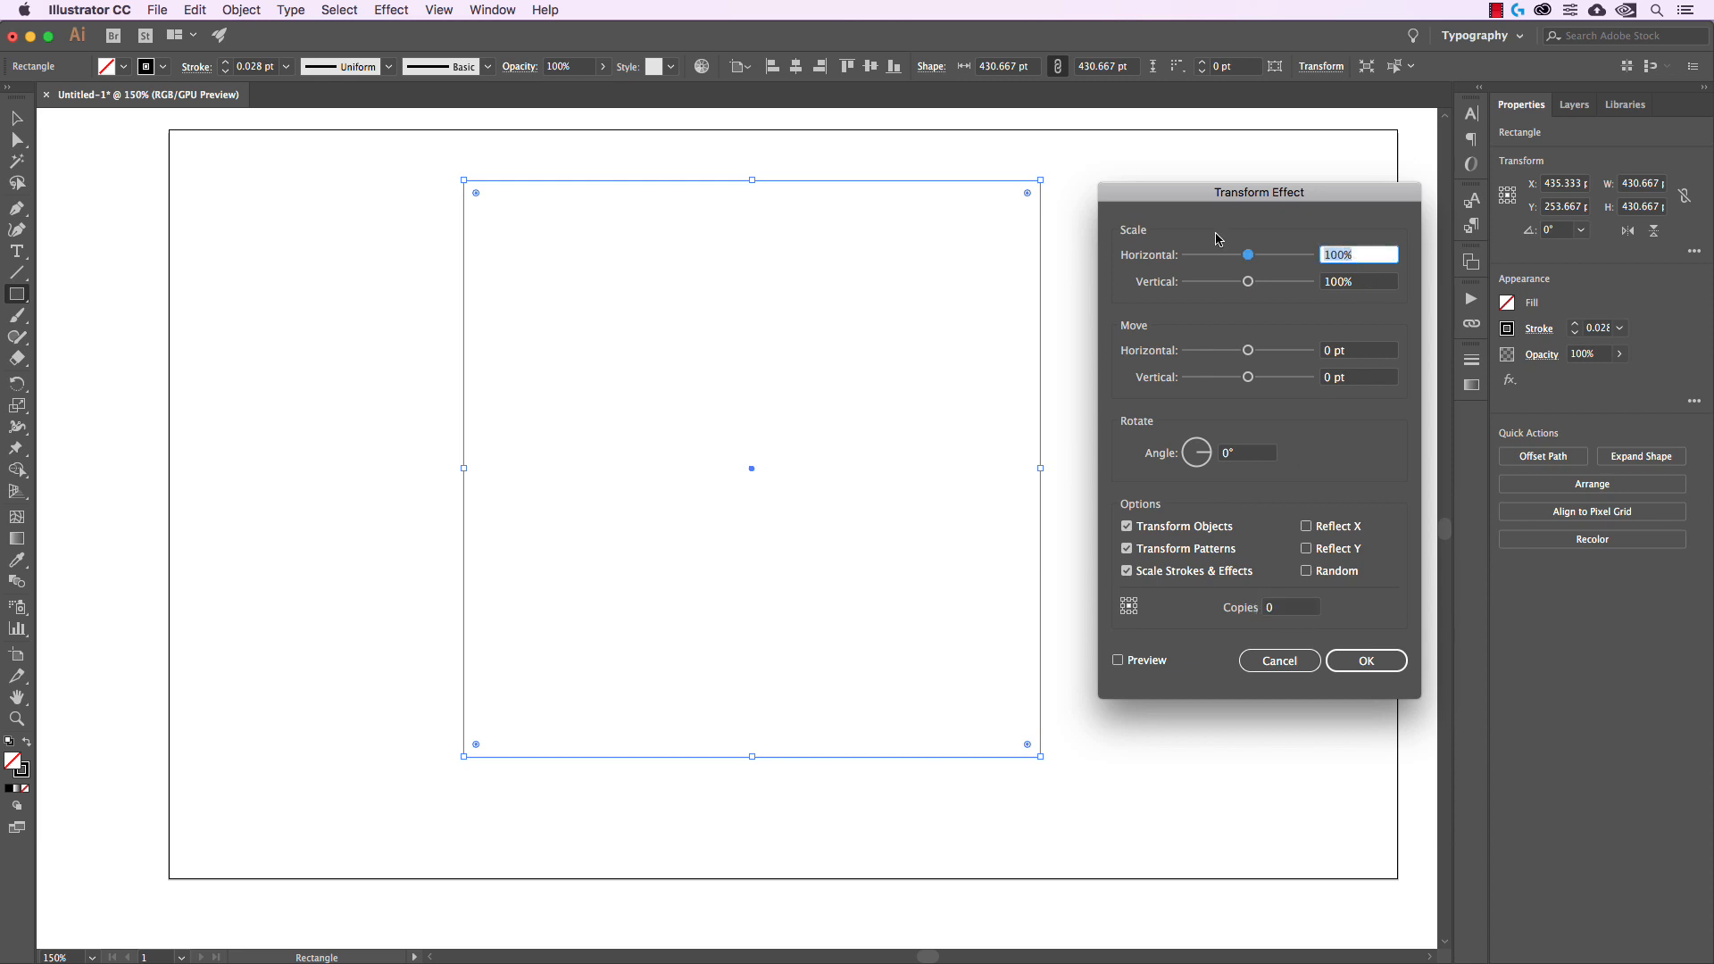
{"action": "type", "text": "97"}
{"action": "key", "text": "Tab"}
{"action": "type", "text": "97"}
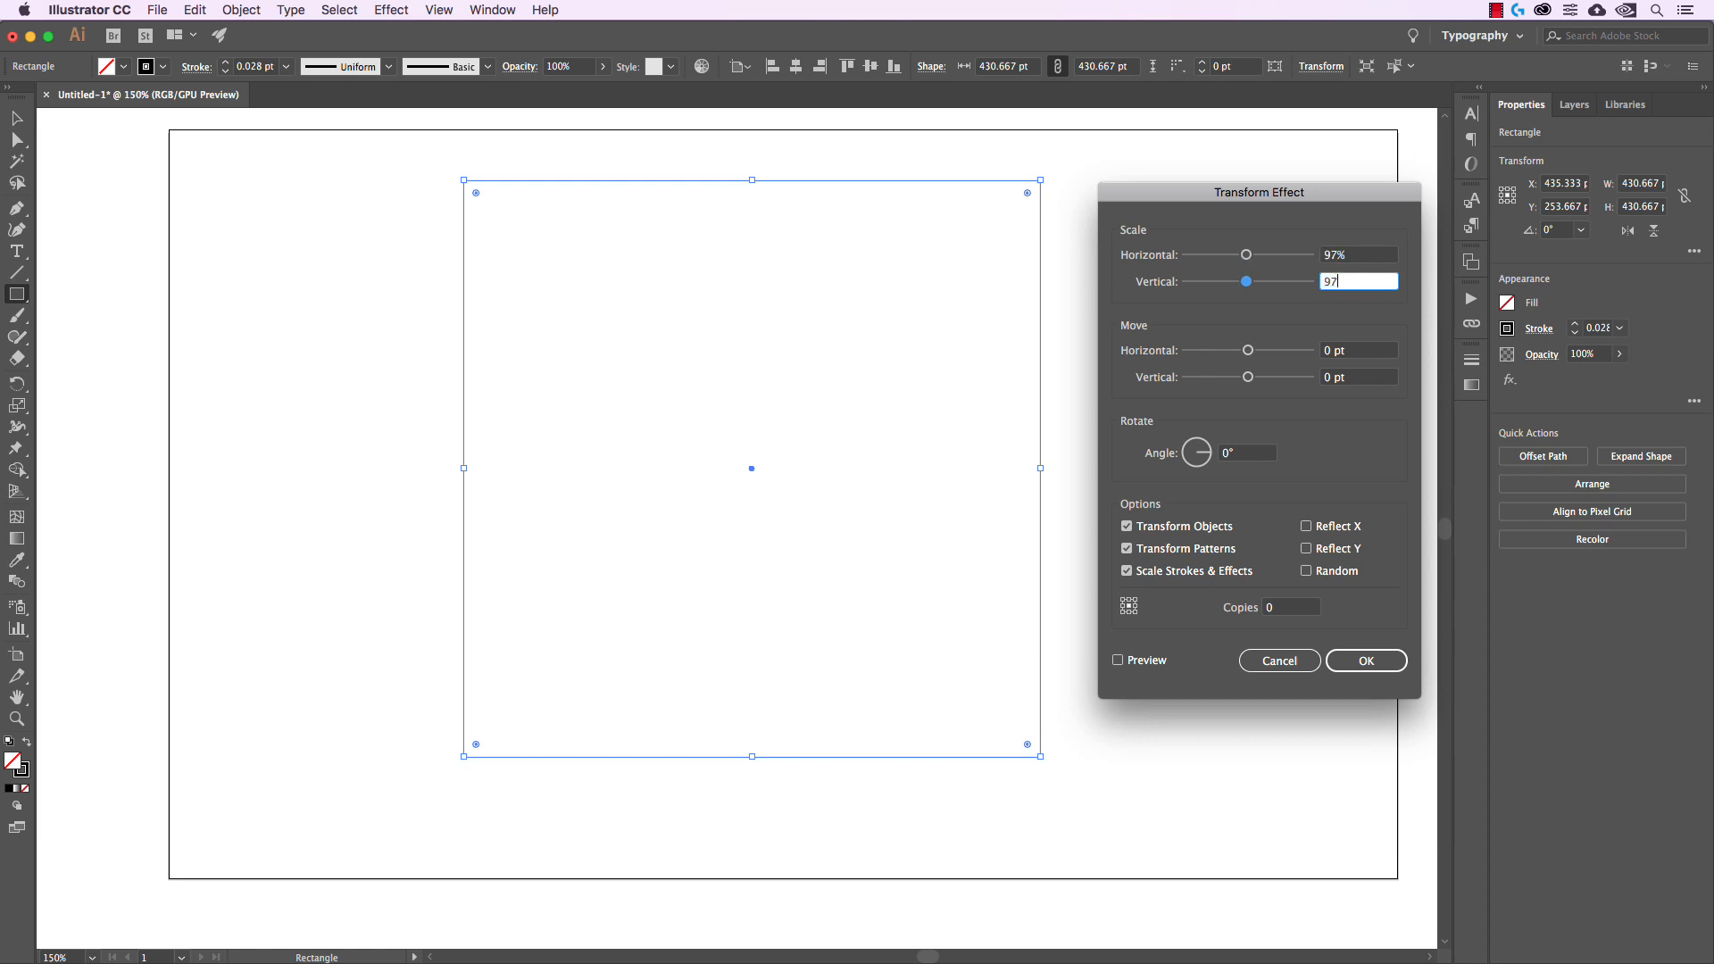
{"action": "key", "text": "Tab"}
- Set the effect's rotation to 2°, disable Scale Strokes & Effects, enter 50 copies and preview the result
{"action": "left_click", "coordinate": [1236, 452]}
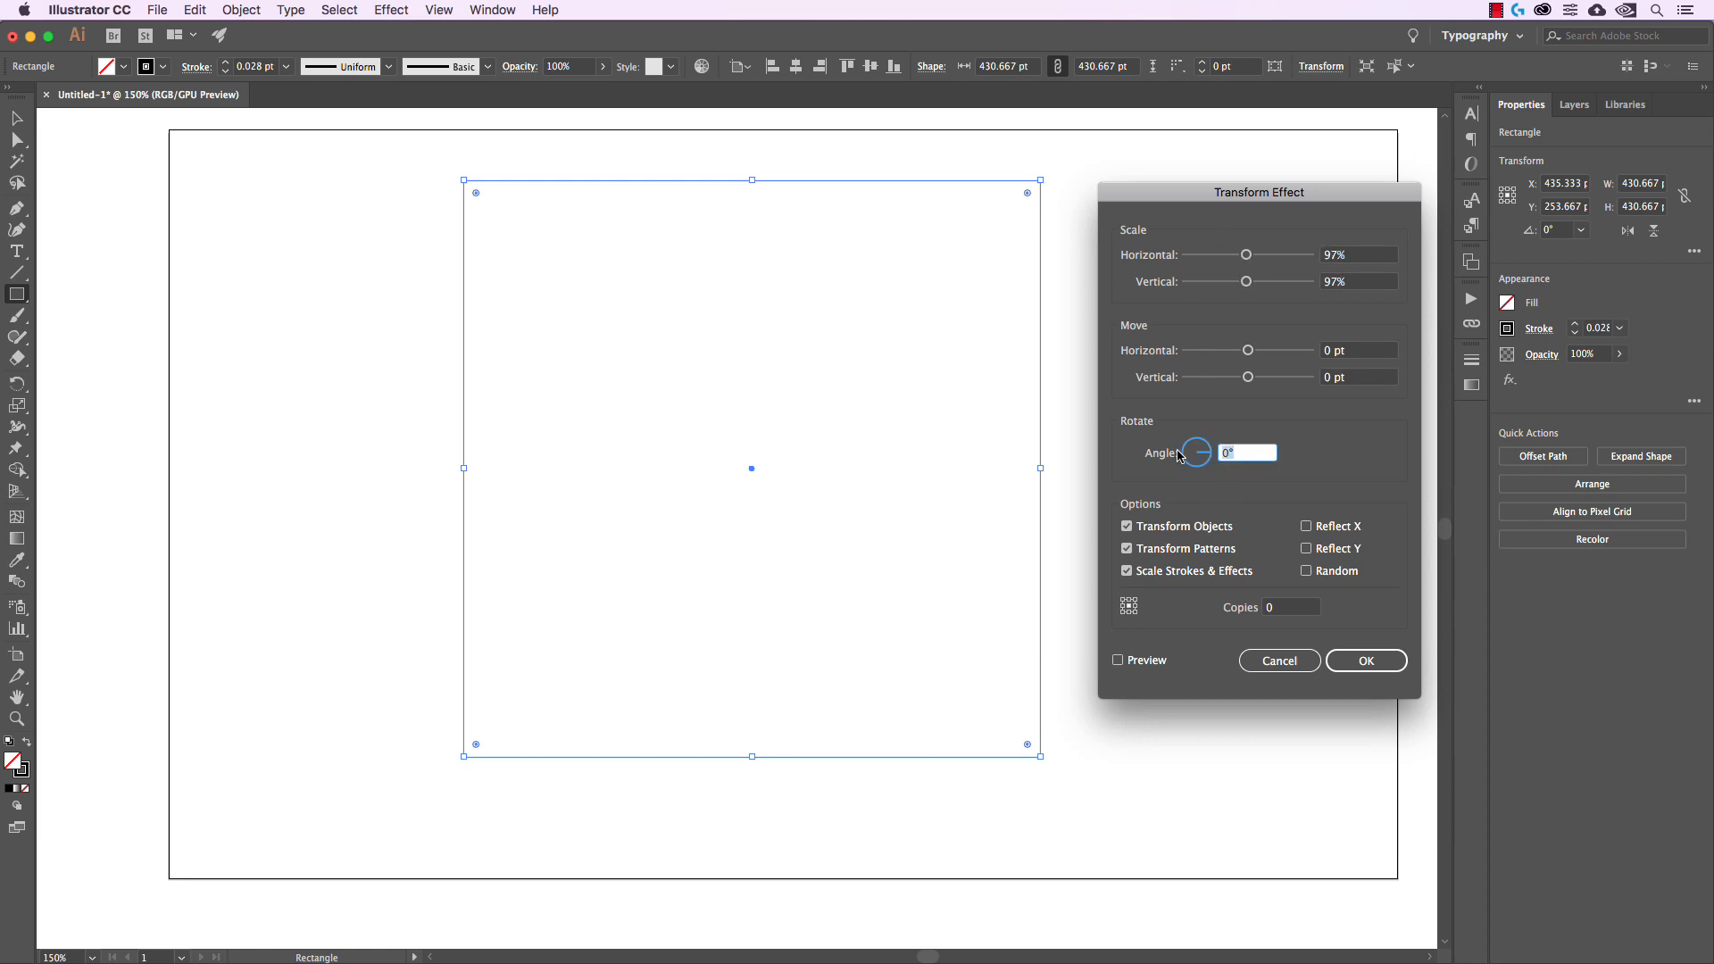
{"action": "type", "text": "2"}
{"action": "key", "text": "Tab"}
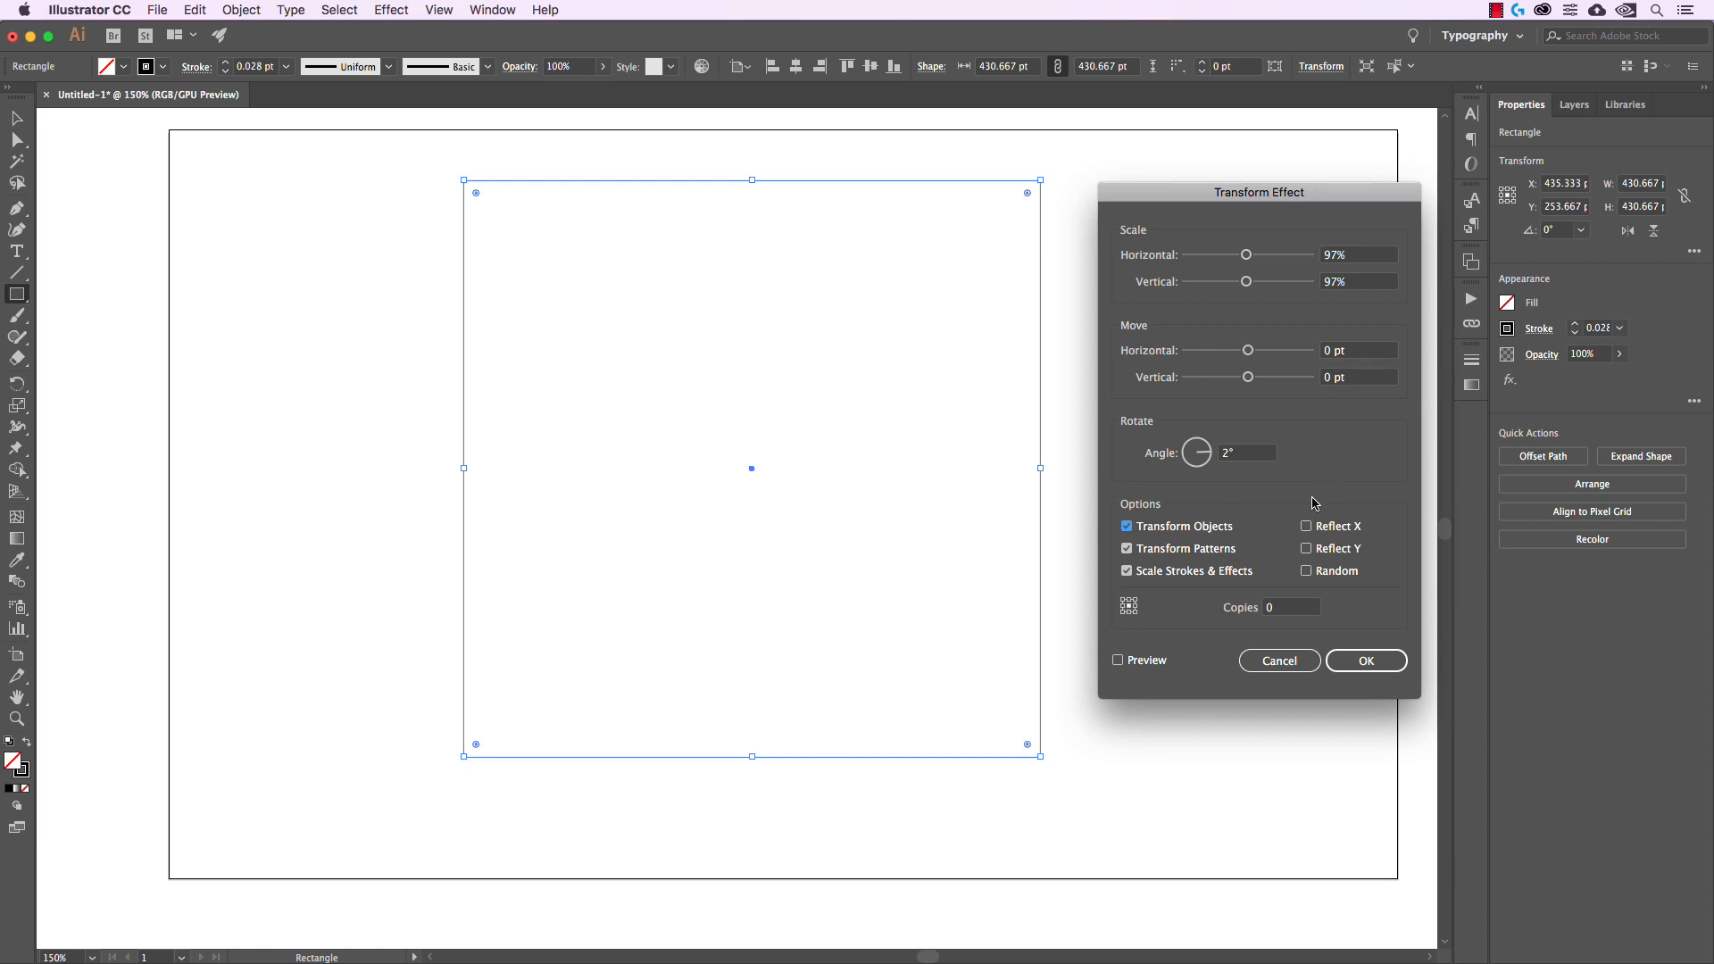
{"action": "left_click", "coordinate": [1147, 573]}
{"action": "key", "text": "Tab"}
{"action": "type", "text": "50"}
{"action": "left_click", "coordinate": [1146, 665]}
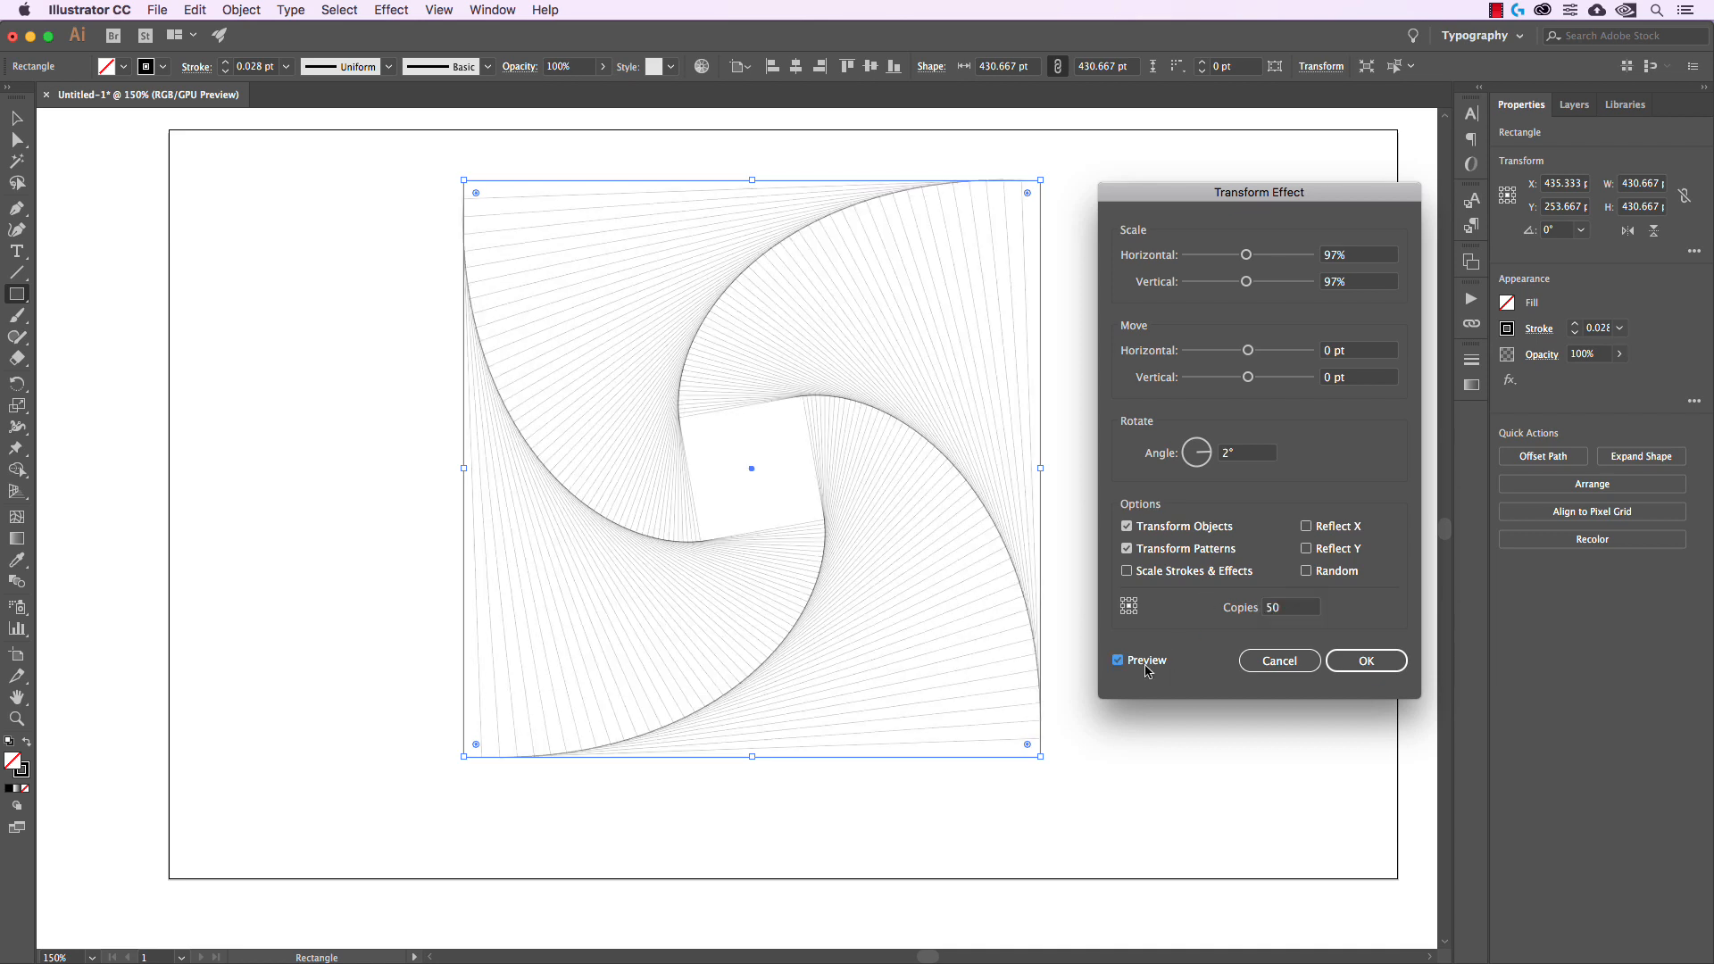
- Adjust the number of copies to 80 and apply the Transform effect to the square
{"action": "left_click", "coordinate": [1298, 613]}
{"action": "key", "text": "shift+Up"}
{"action": "key", "text": "shift+Up"}
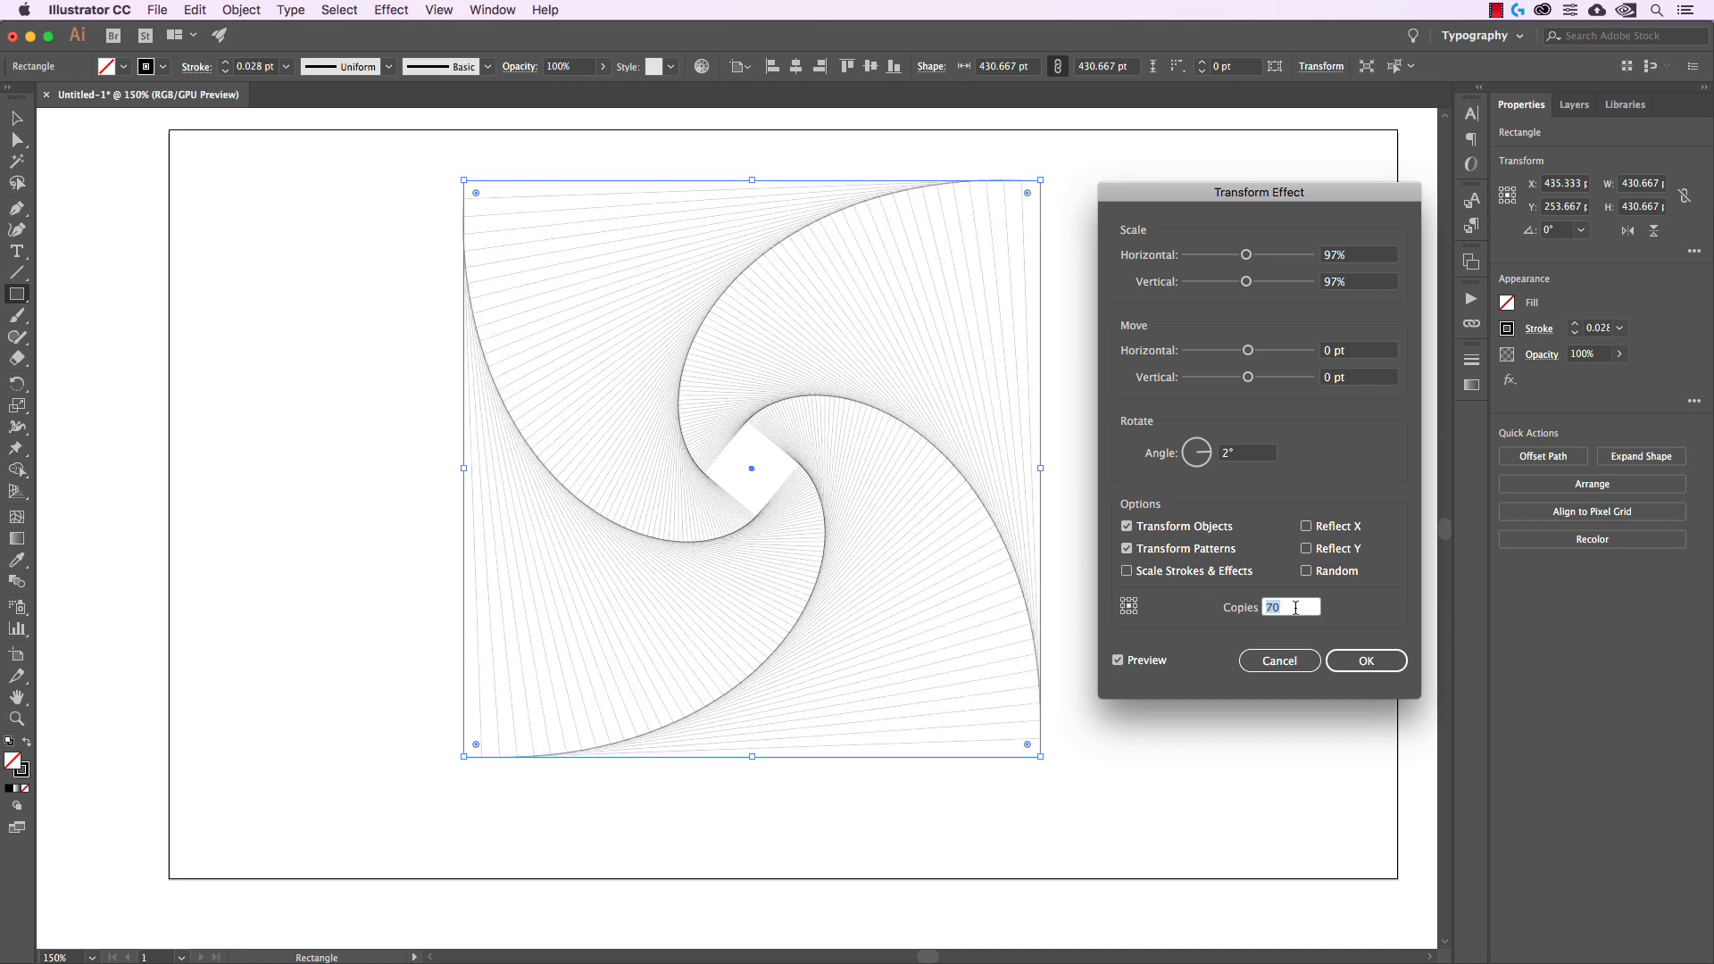
{"action": "key", "text": "shift+Up"}
{"action": "key", "text": "shift+Down"}
{"action": "key", "text": "shift+Down"}
{"action": "key", "text": "shift+Up"}
{"action": "key", "text": "shift+Up"}
{"action": "key", "text": "shift+Down"}
{"action": "key", "text": "shift+Down"}
{"action": "key", "text": "shift+Up"}
{"action": "key", "text": "shift+Up"}
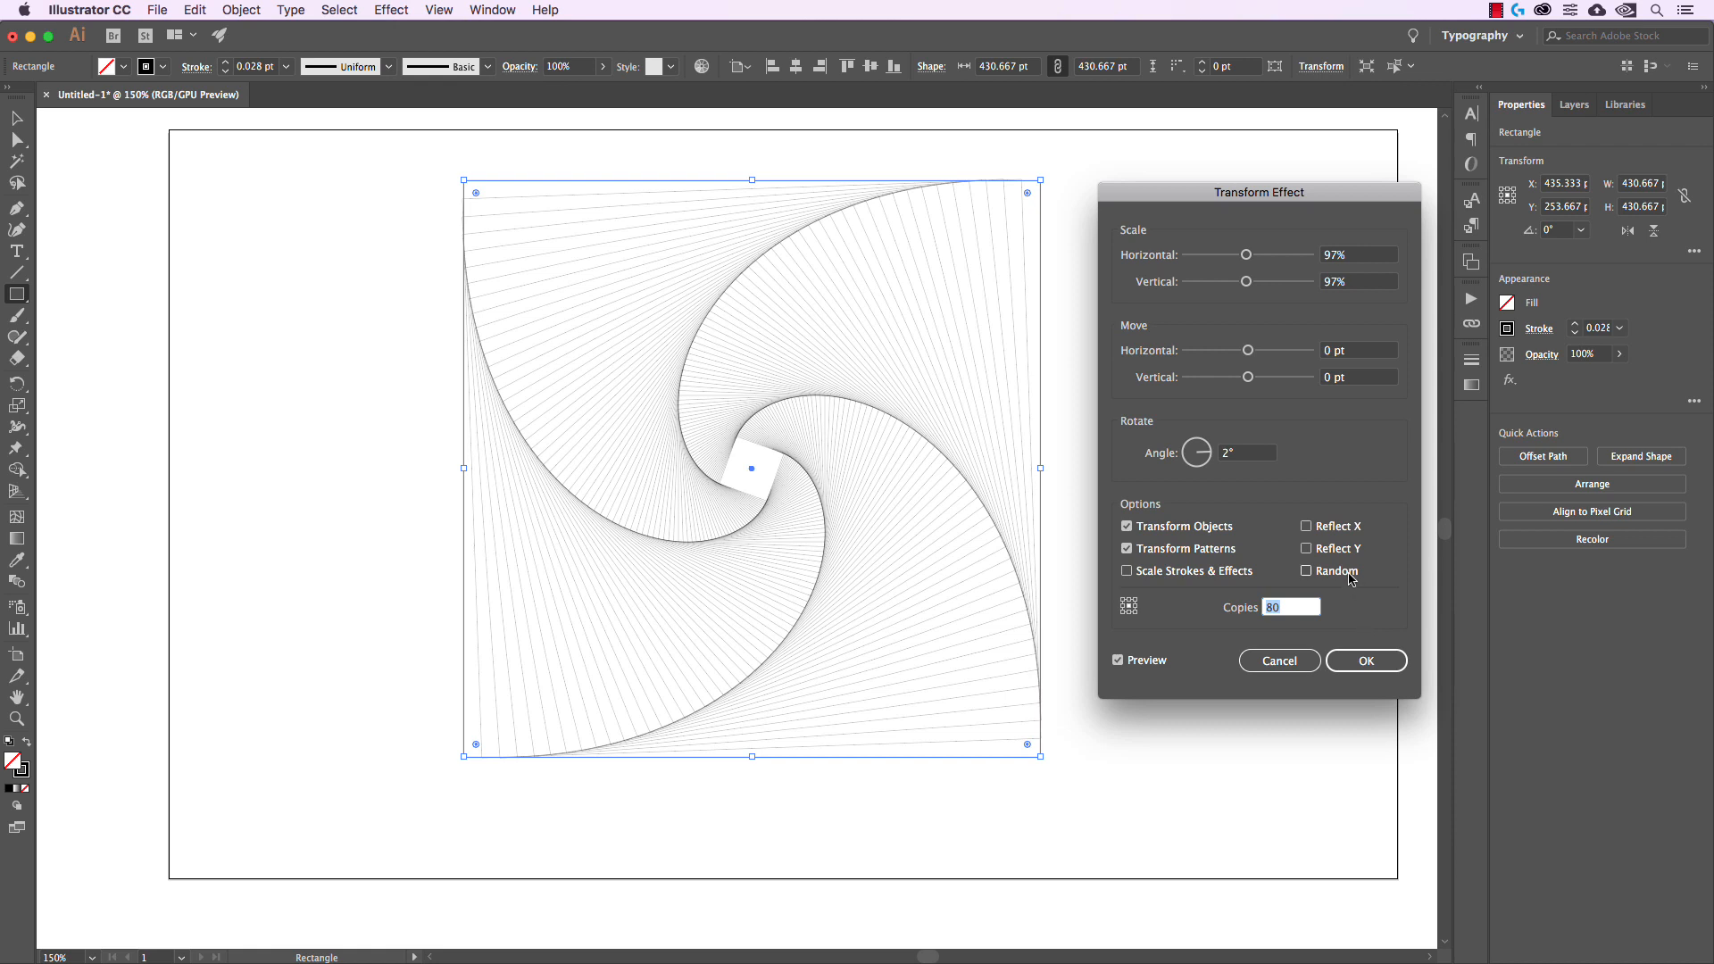
{"action": "left_click", "coordinate": [1364, 660]}
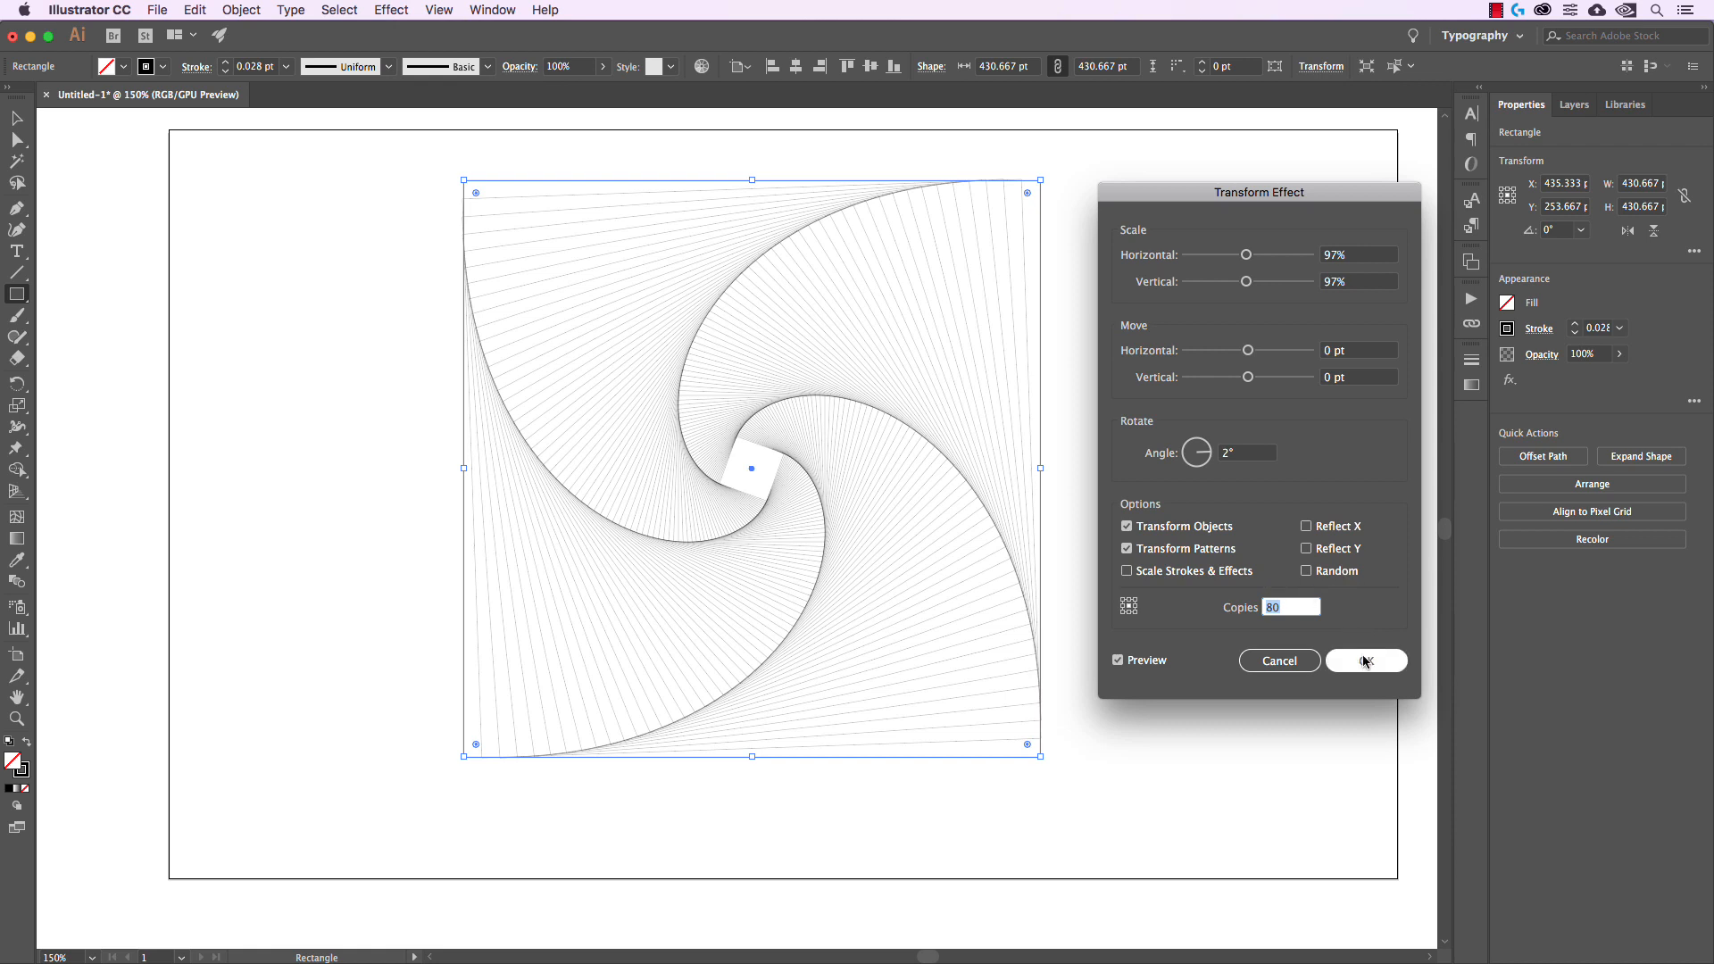
{"action": "left_click", "coordinate": [1128, 349]}
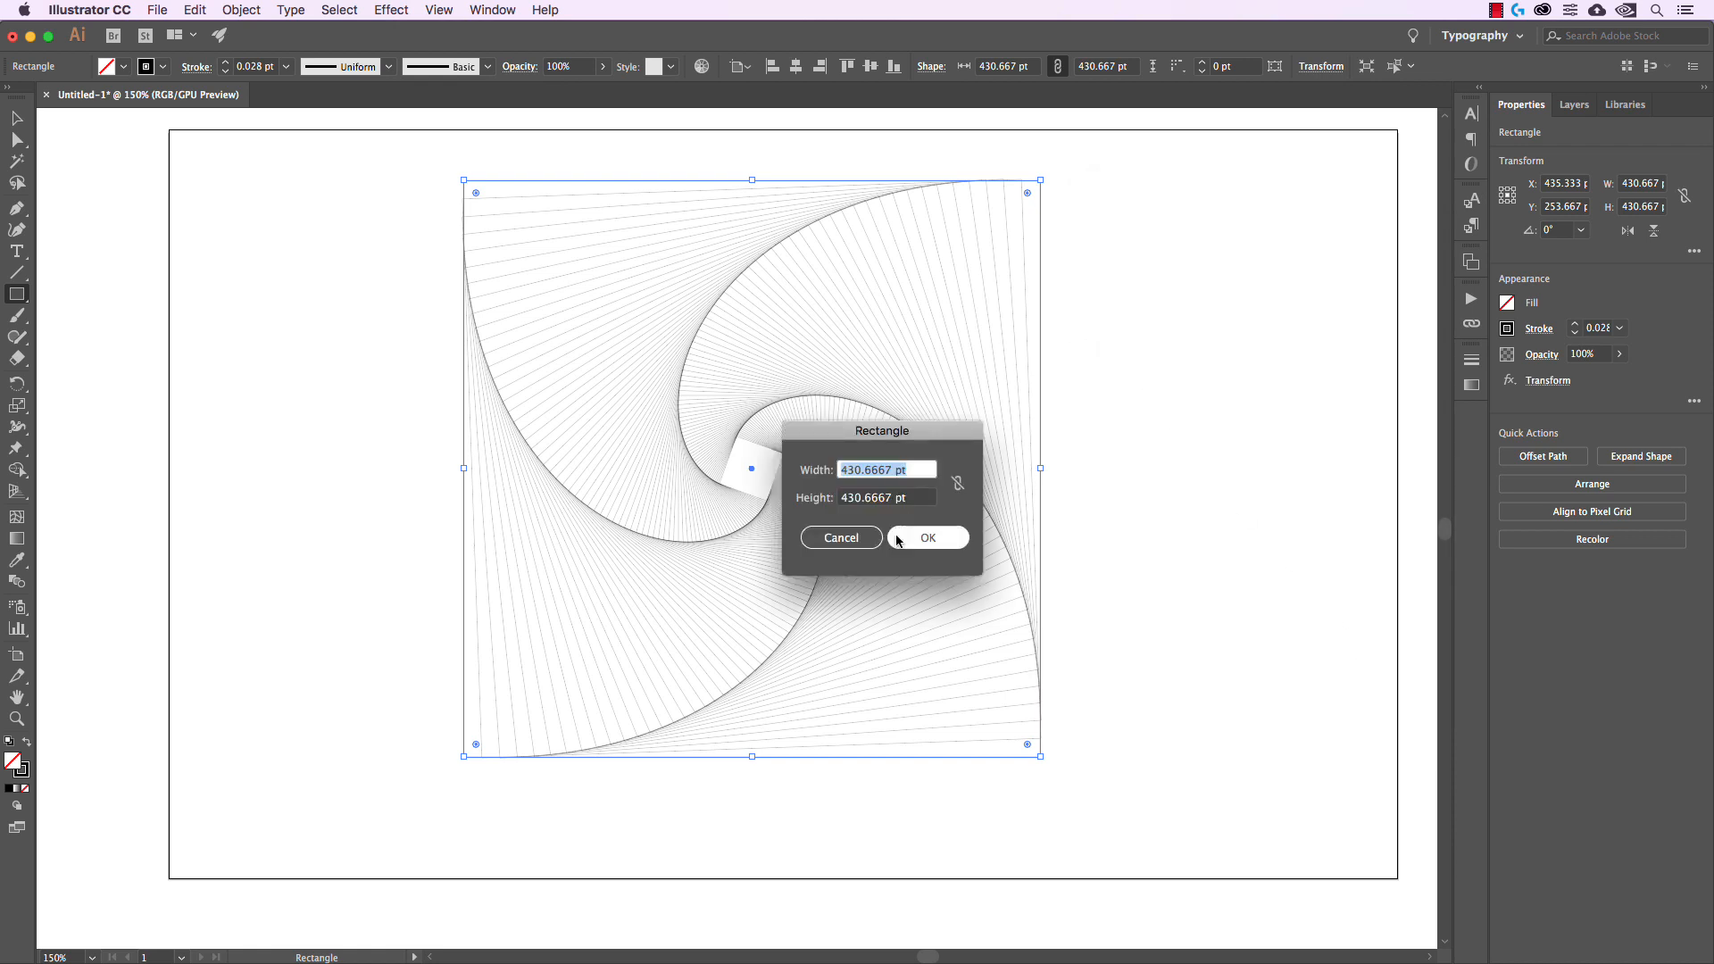
{"action": "left_click", "coordinate": [839, 537]}
- Select and deselect the transformed square at several places to examine how the pattern behaves as an object
{"action": "left_click", "coordinate": [17, 118]}
{"action": "left_click", "coordinate": [326, 378]}
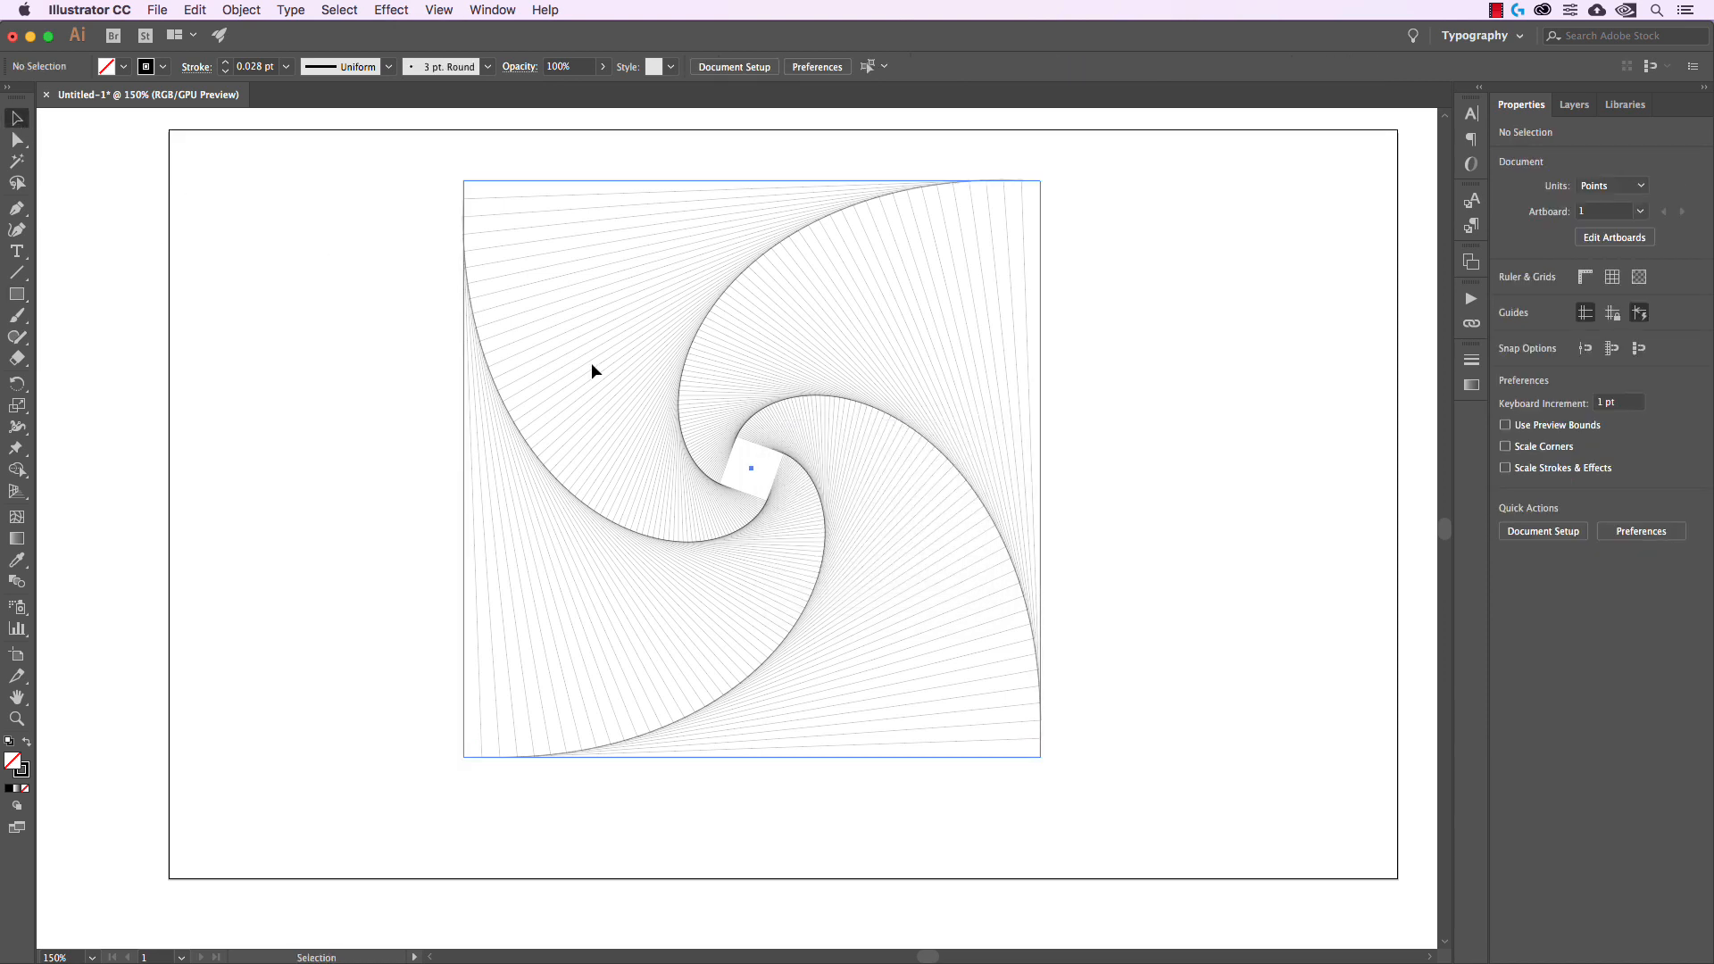
{"action": "left_click", "coordinate": [590, 362]}
{"action": "left_click", "coordinate": [1075, 420]}
{"action": "left_click", "coordinate": [982, 304]}
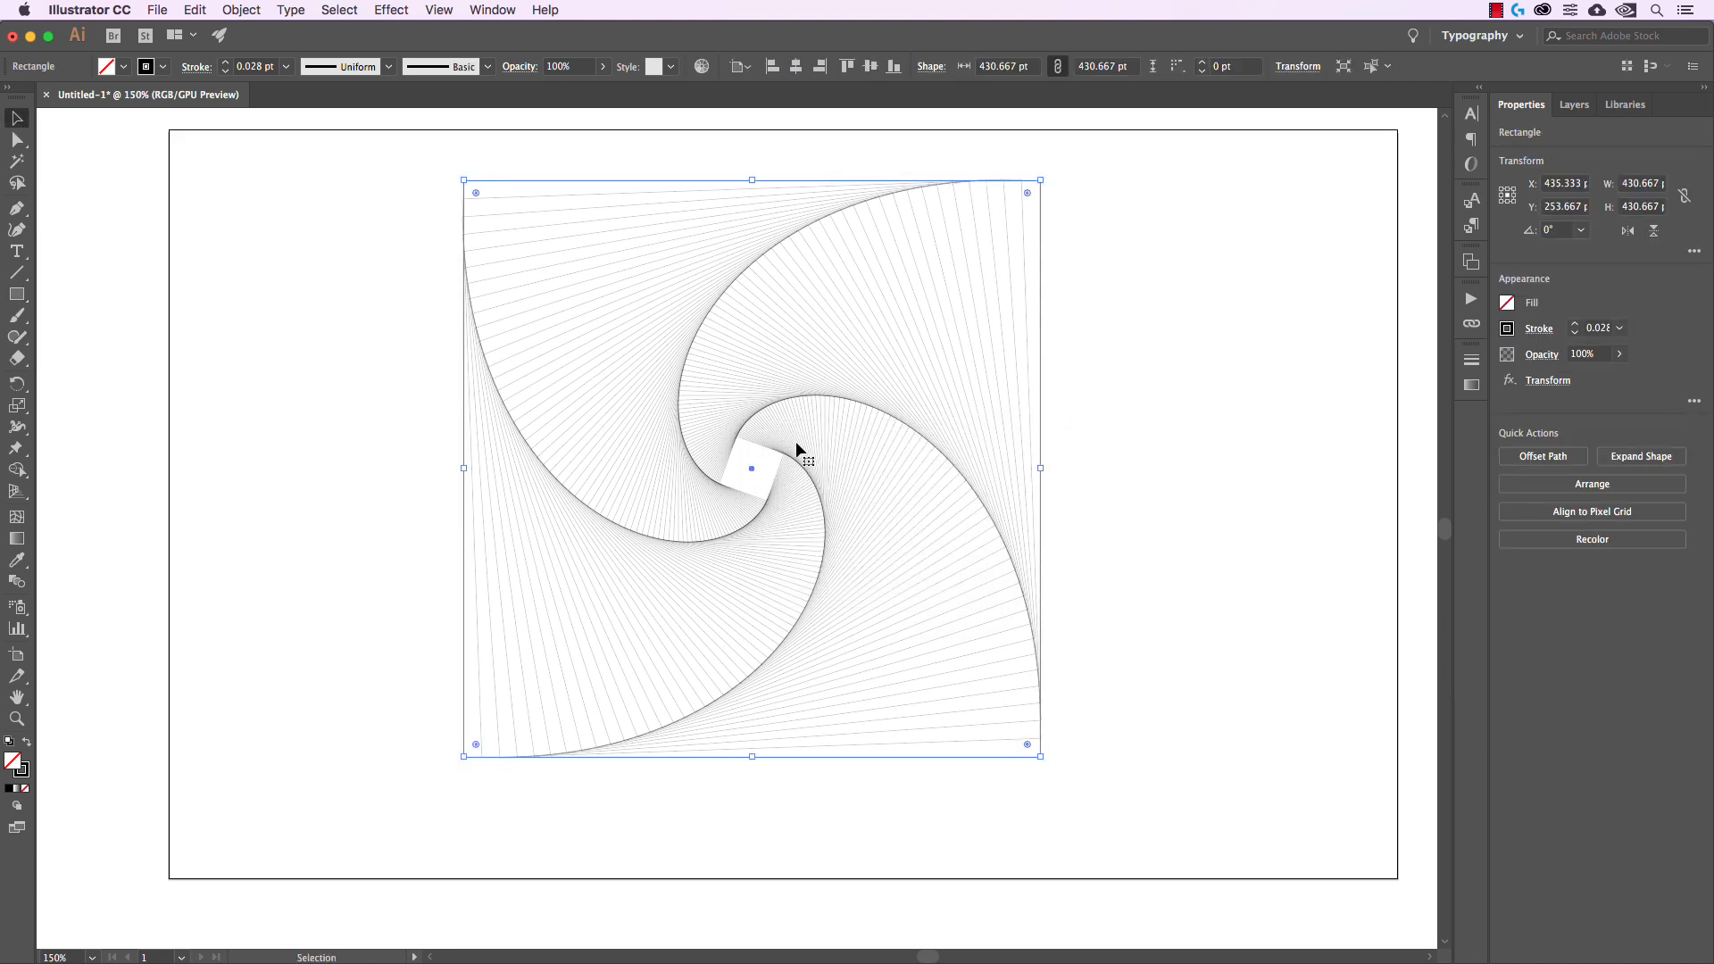
{"action": "left_click", "coordinate": [1149, 362]}
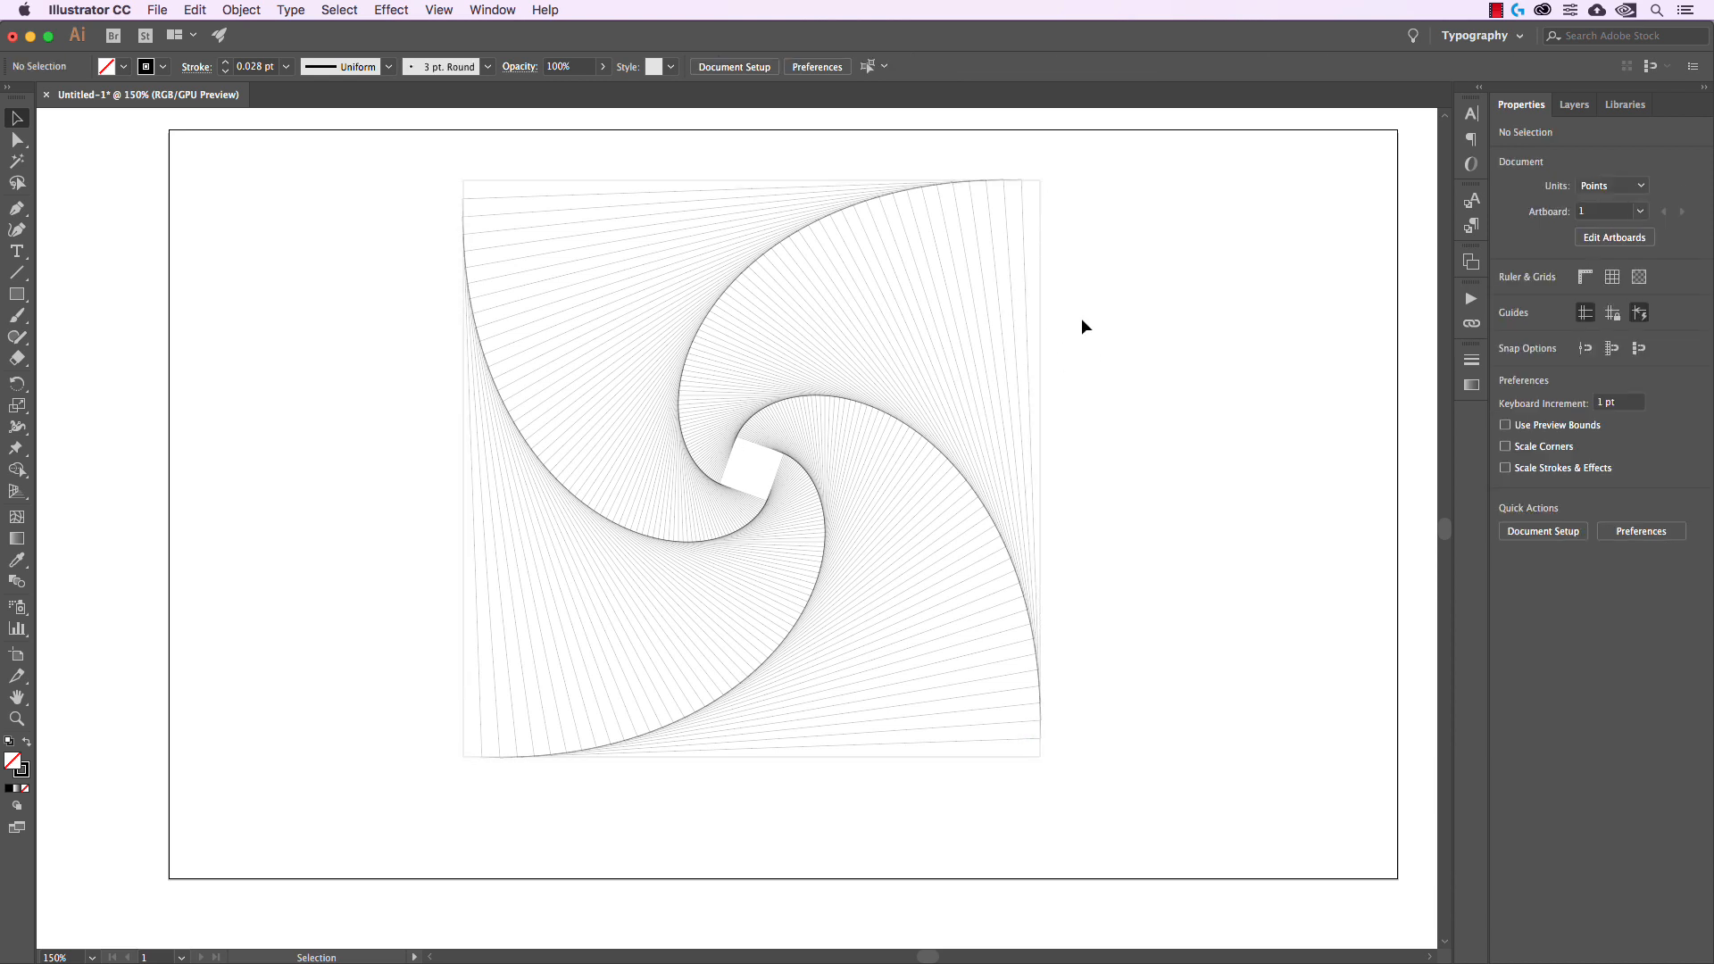
{"action": "left_click", "coordinate": [1038, 334]}
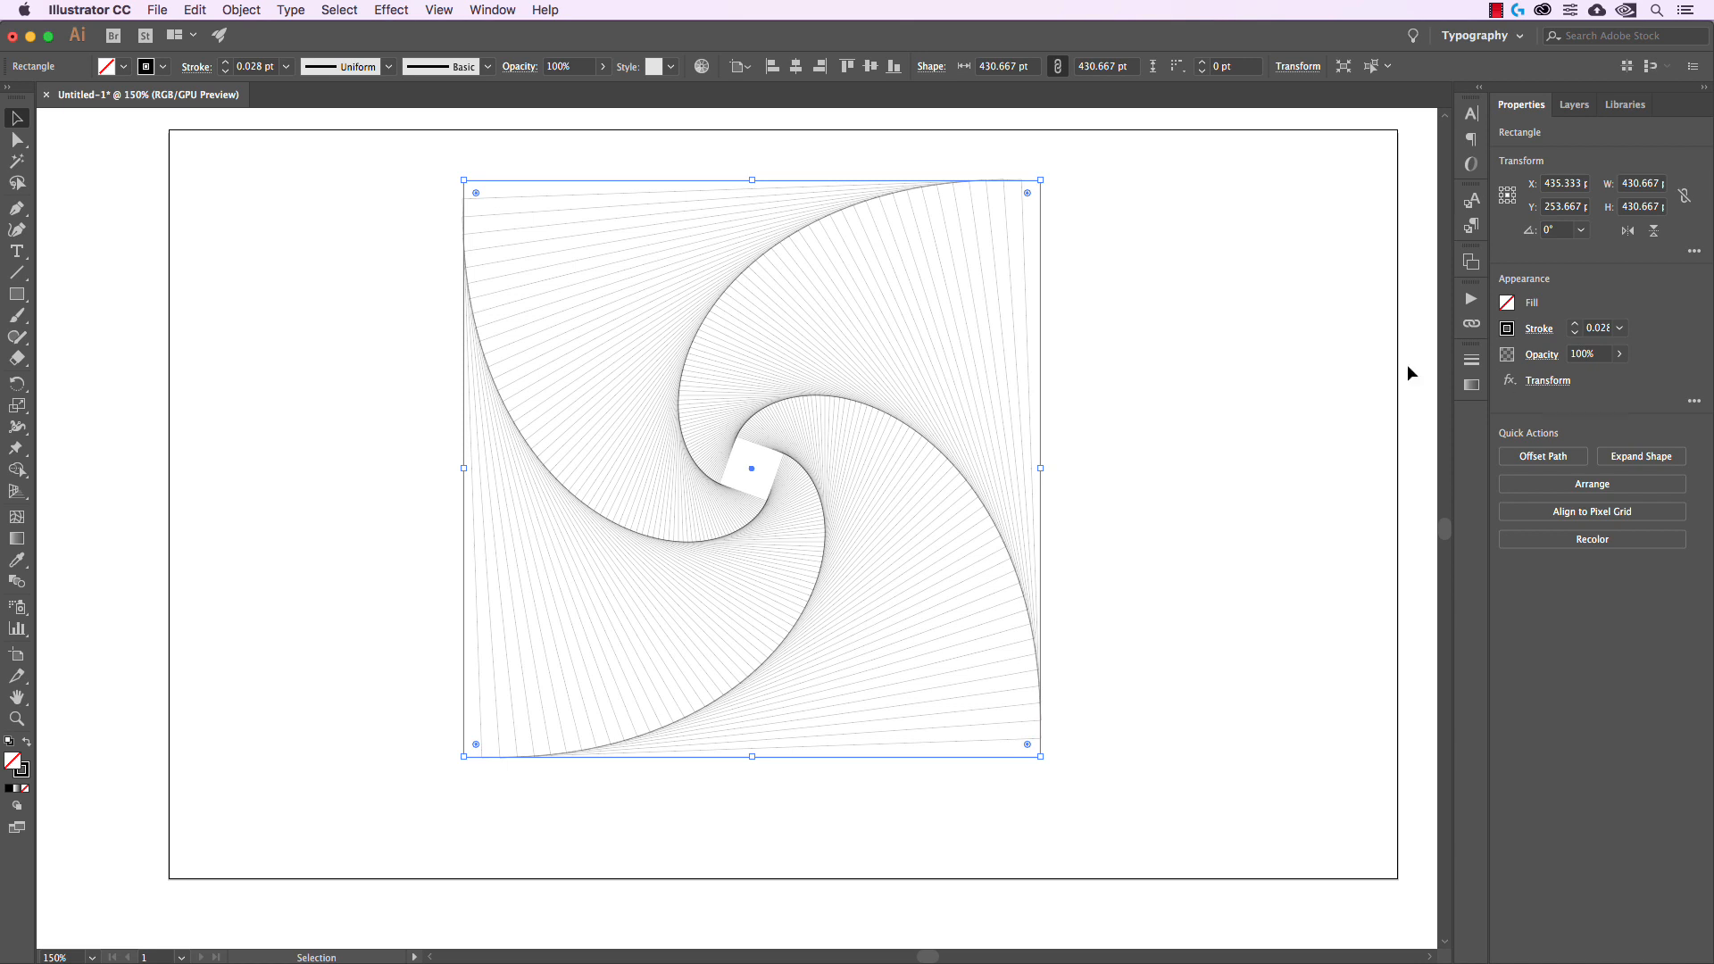
{"action": "left_click", "coordinate": [1080, 273]}
- Reopen the square's live Transform effect and change its rotation angle to 4° with the preview on
{"action": "left_click", "coordinate": [1031, 243]}
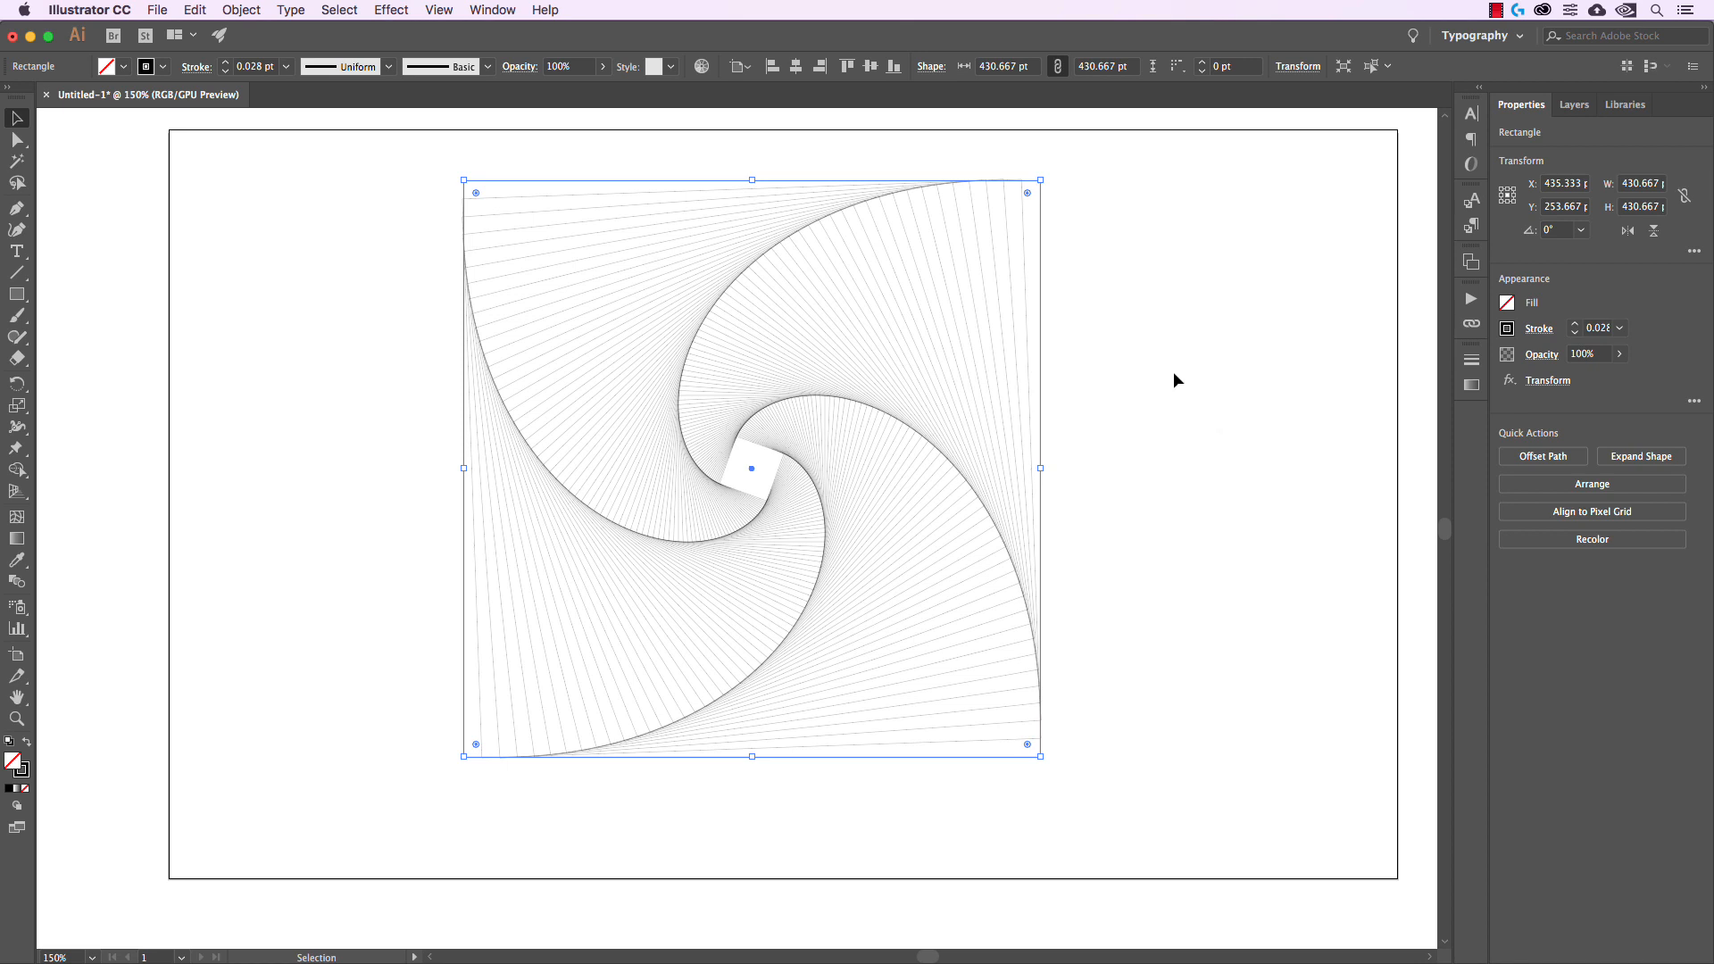
{"action": "left_click", "coordinate": [1548, 382]}
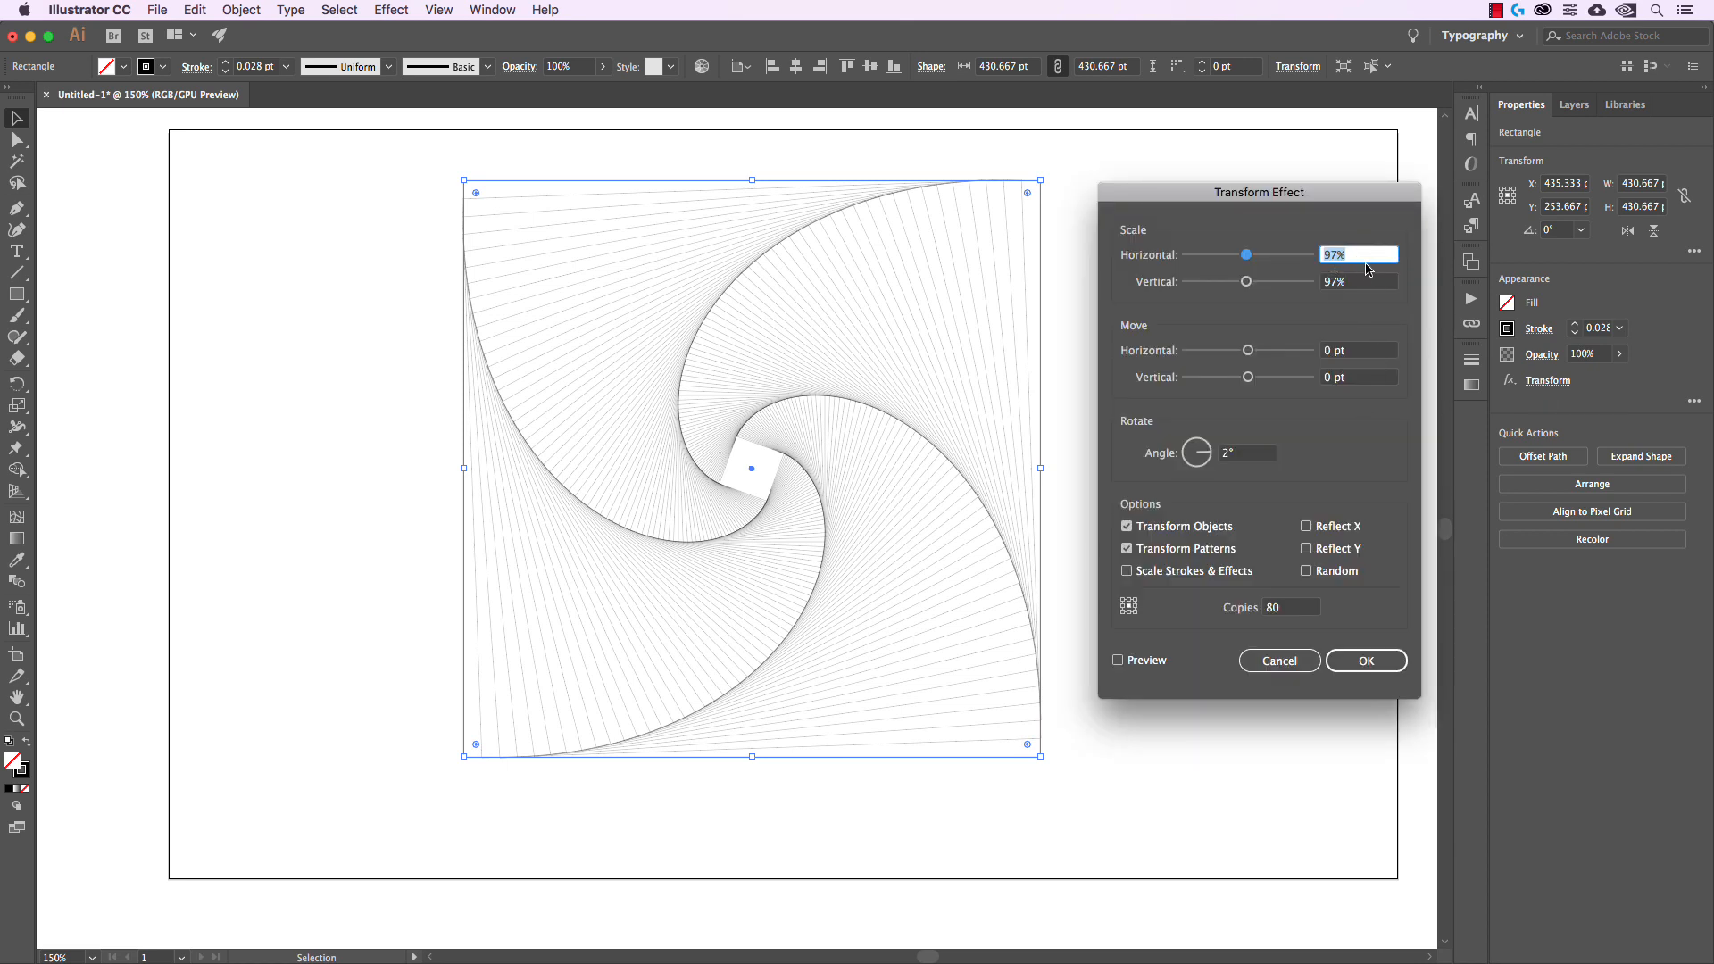
{"action": "left_click", "coordinate": [1255, 454]}
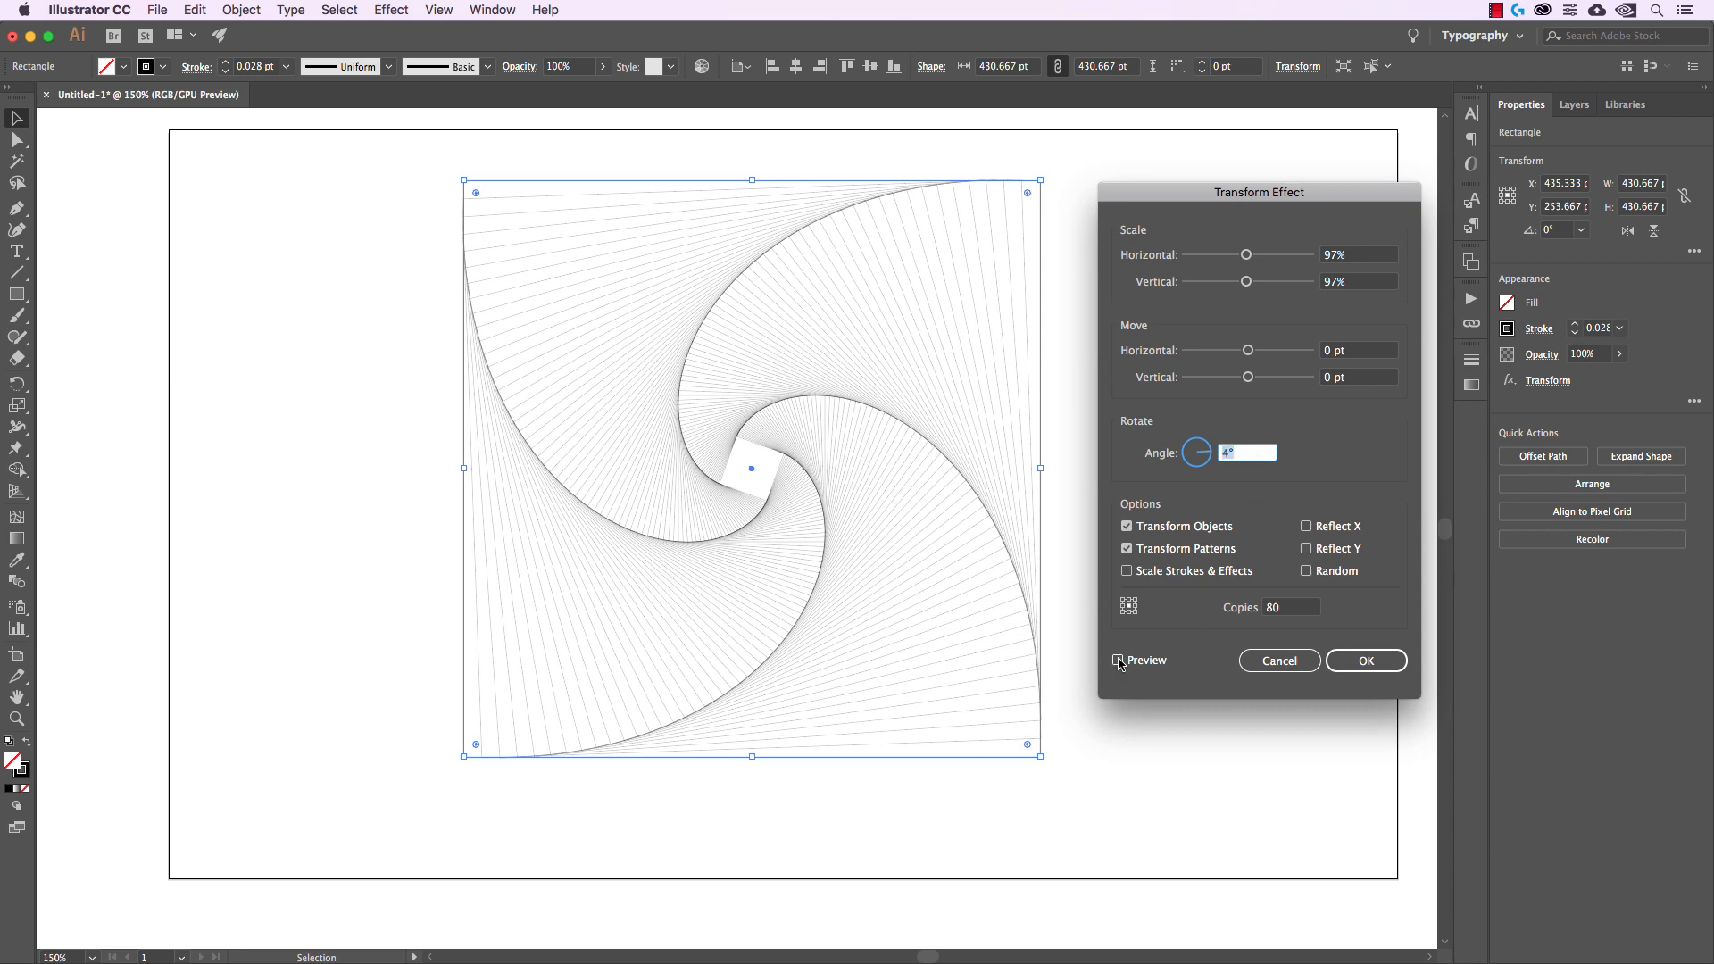
{"action": "left_click", "coordinate": [1118, 661]}
{"action": "left_click", "coordinate": [1247, 457]}
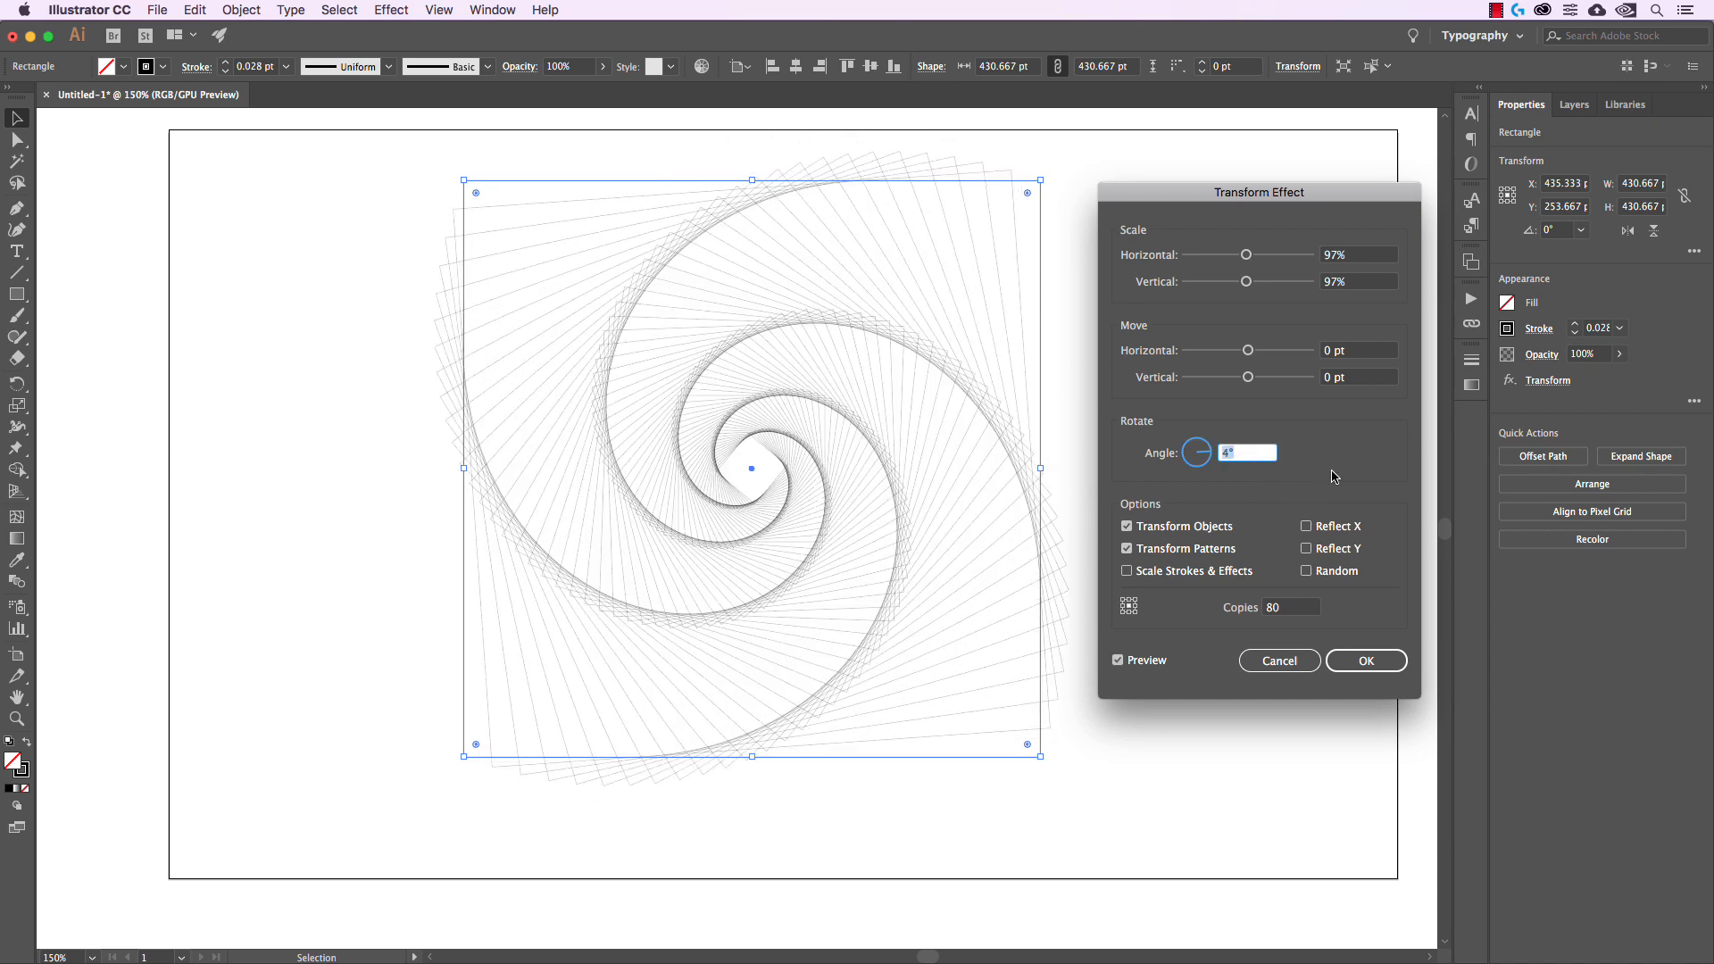
- Set the effect's horizontal move to 13 pt and apply the edited Transform effect
{"action": "left_click", "coordinate": [1358, 351]}
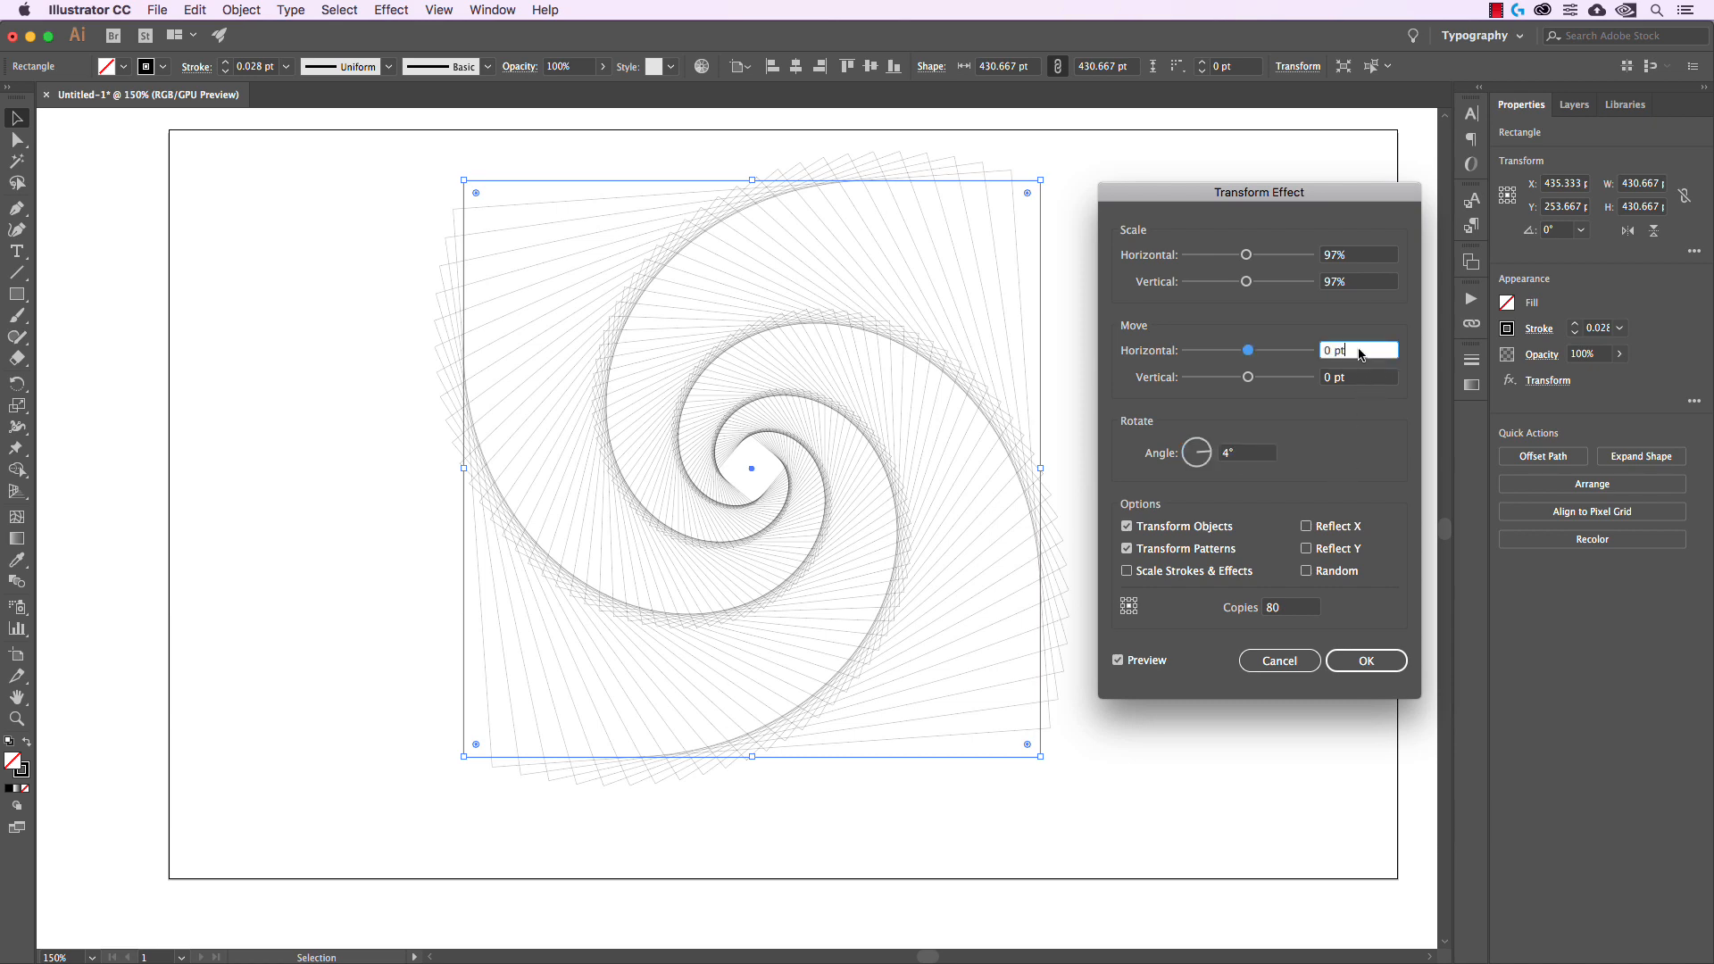
{"action": "key", "text": "shift+Up"}
{"action": "key", "text": "Up"}
{"action": "key", "text": "Up"}
{"action": "key", "text": "Up"}
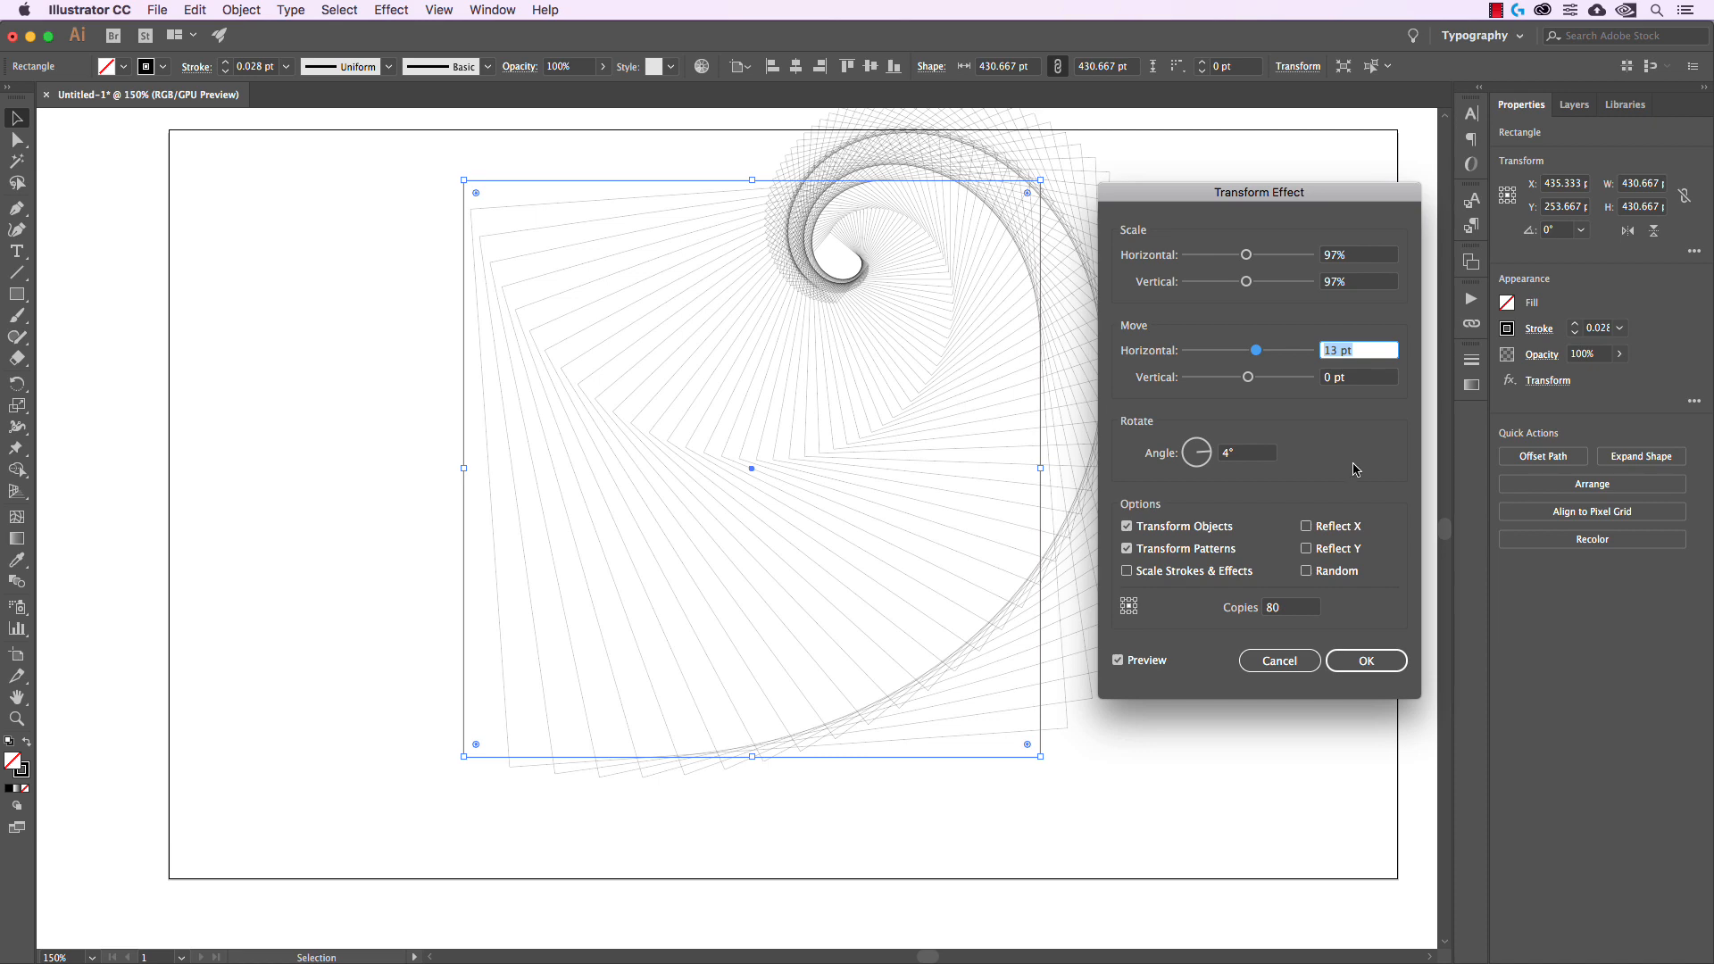
{"action": "left_click", "coordinate": [1365, 661]}
- Delete the offset square pattern and draw a circle about 393 pt in diameter near the artboard's centre
{"action": "left_click_drag", "start_coordinate": [1156, 357], "coordinate": [858, 458]}
{"action": "key", "text": "Delete"}
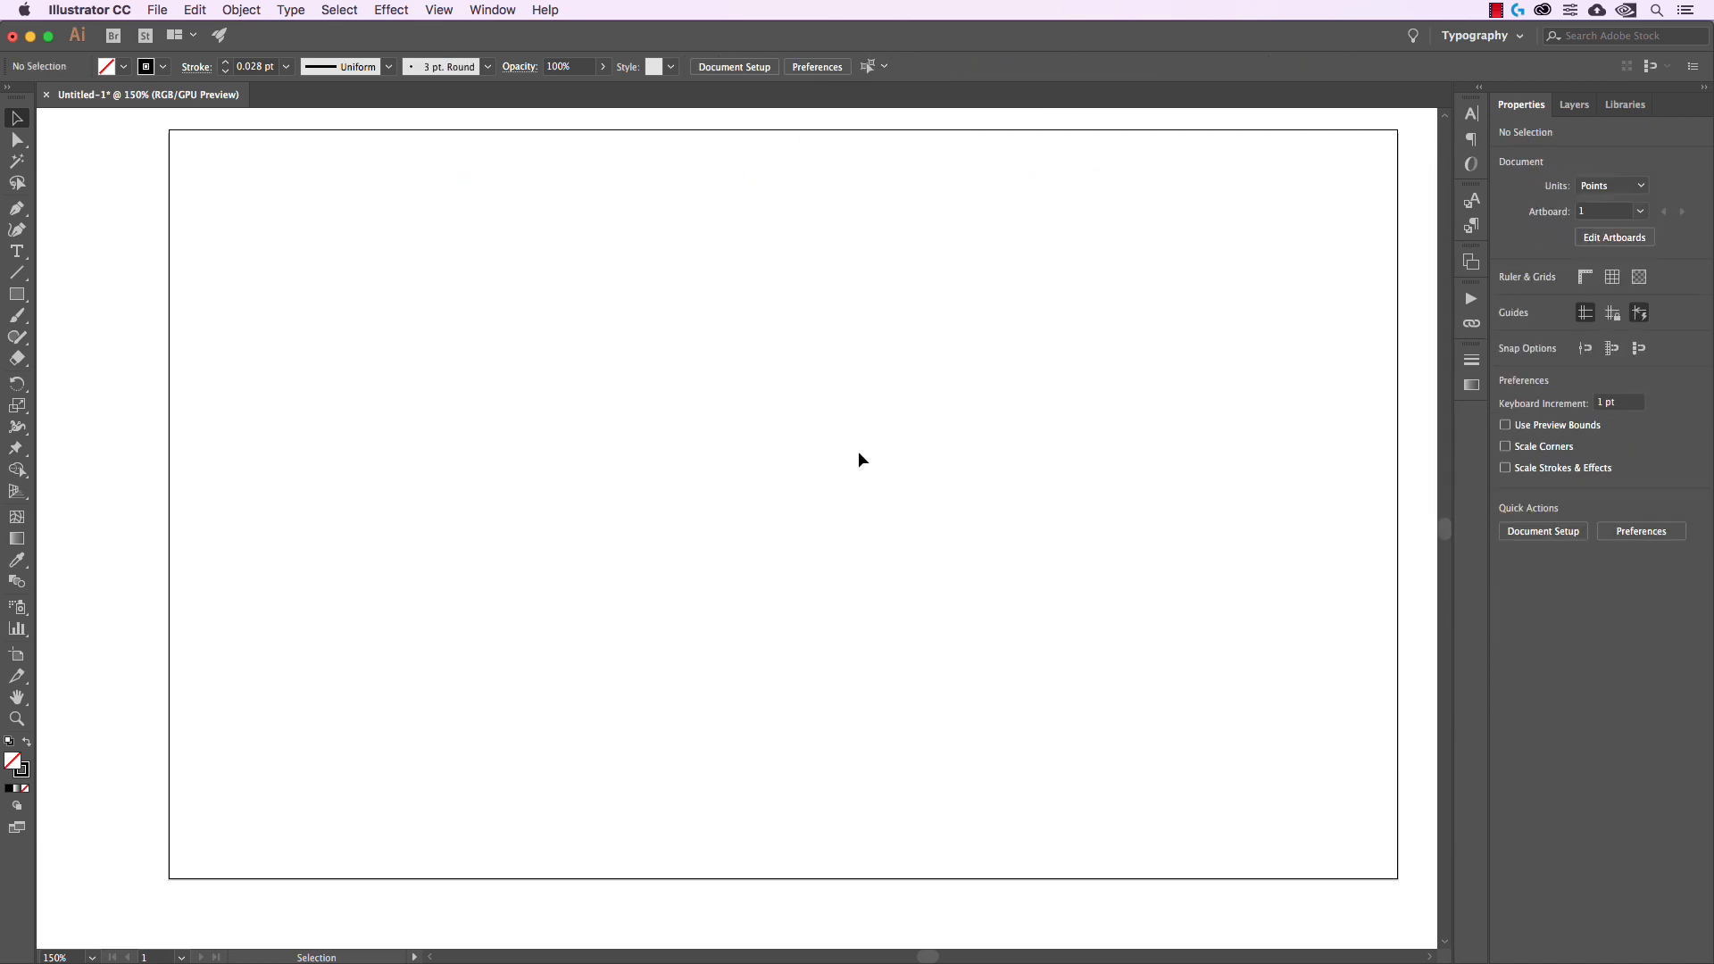
{"action": "left_click_drag", "start_coordinate": [16, 293], "coordinate": [154, 338]}
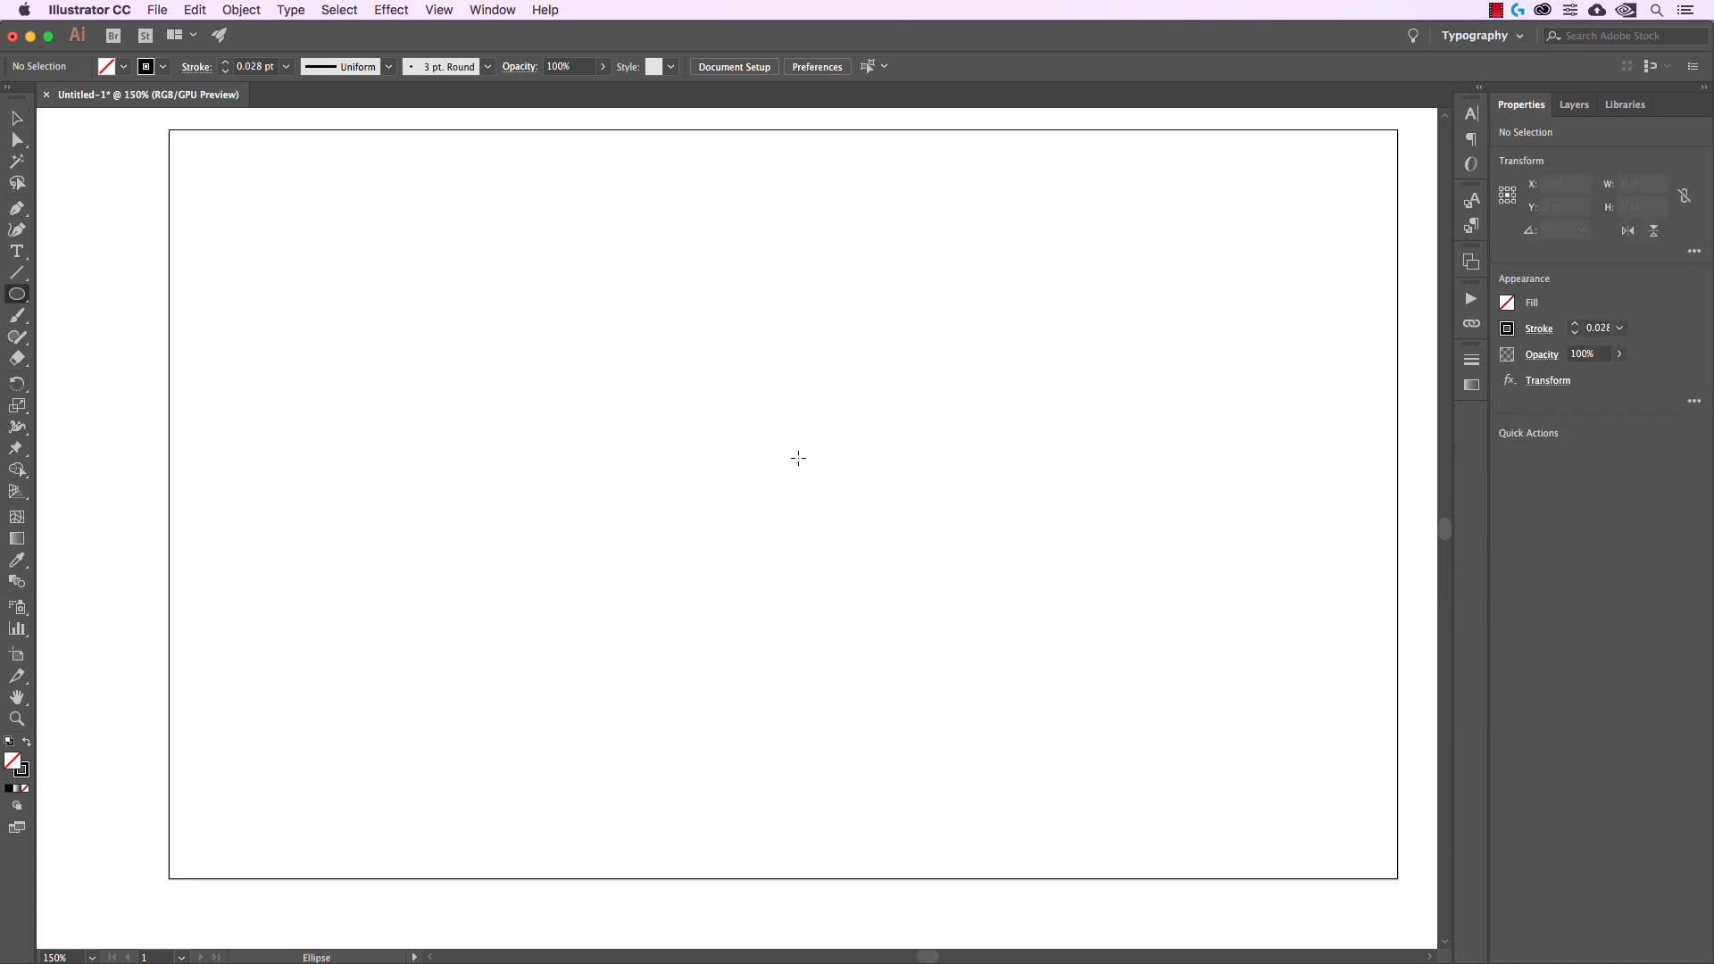
{"action": "left_click_drag", "start_coordinate": [783, 504], "coordinate": [1046, 735]}
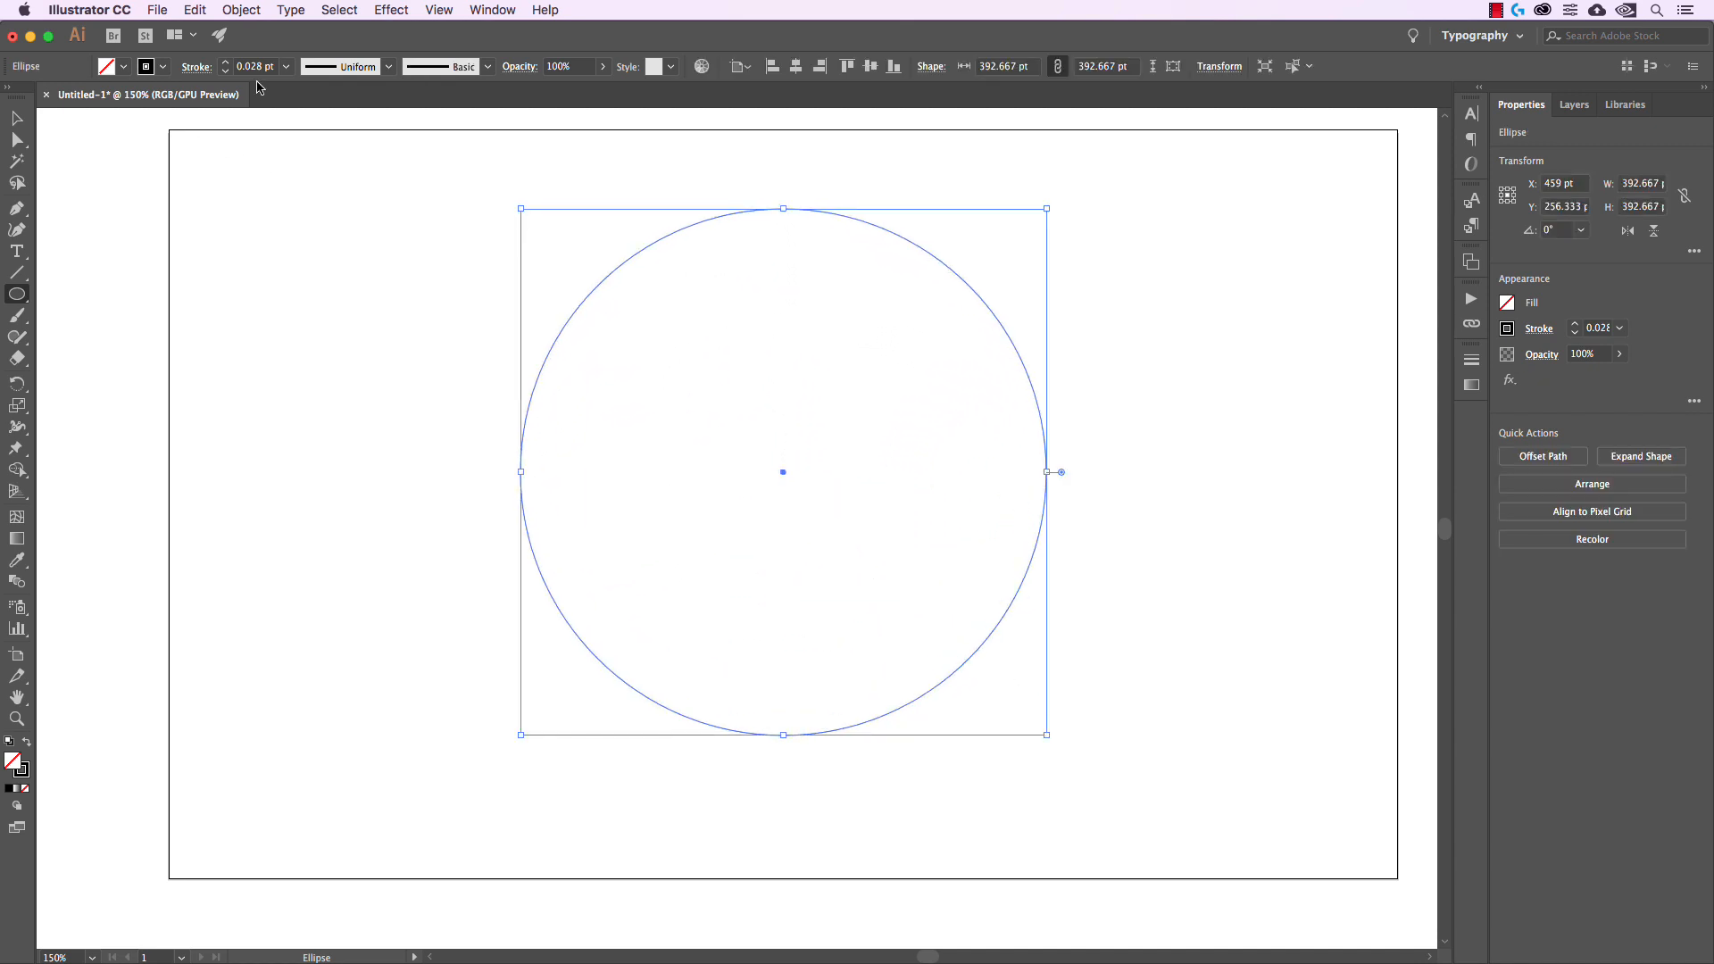
- Set the circle's stroke weight to 0.5 pt and keep the circle selected
{"action": "left_click", "coordinate": [285, 67]}
{"action": "left_click", "coordinate": [306, 106]}
{"action": "left_click", "coordinate": [10, 119]}
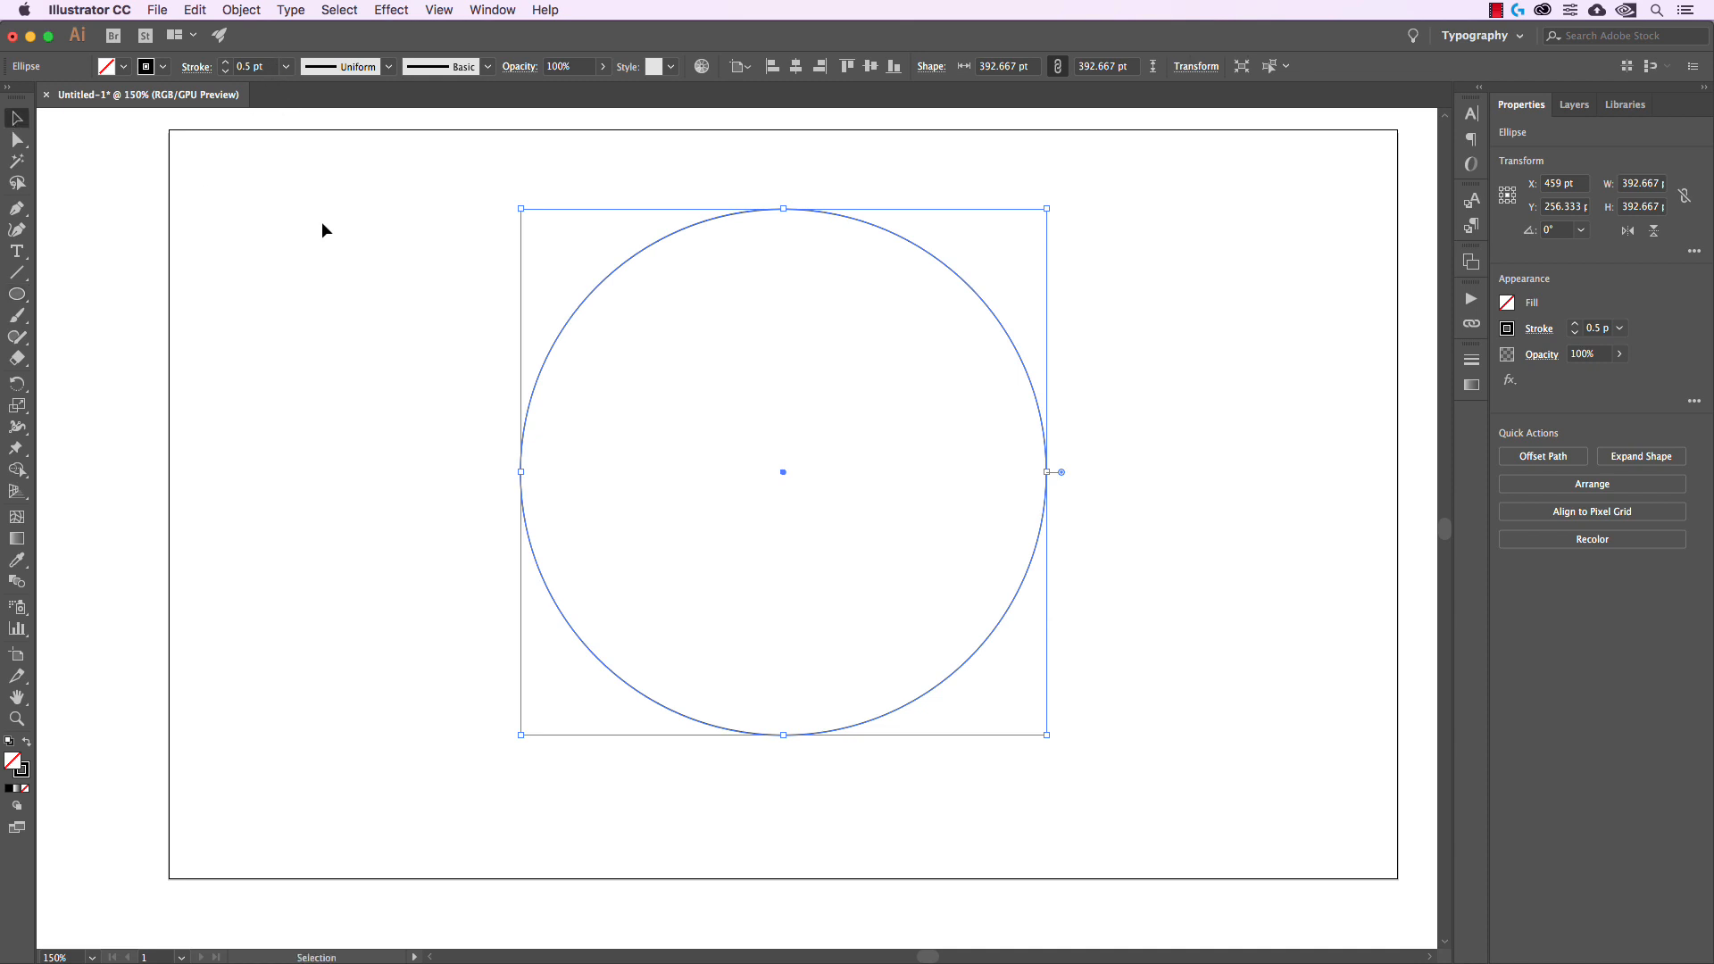
{"action": "left_click_drag", "start_coordinate": [561, 198], "coordinate": [680, 316]}
- Start a Distort & Transform Transform effect on the circle with 97% horizontal and vertical scale
{"action": "left_click", "coordinate": [392, 10]}
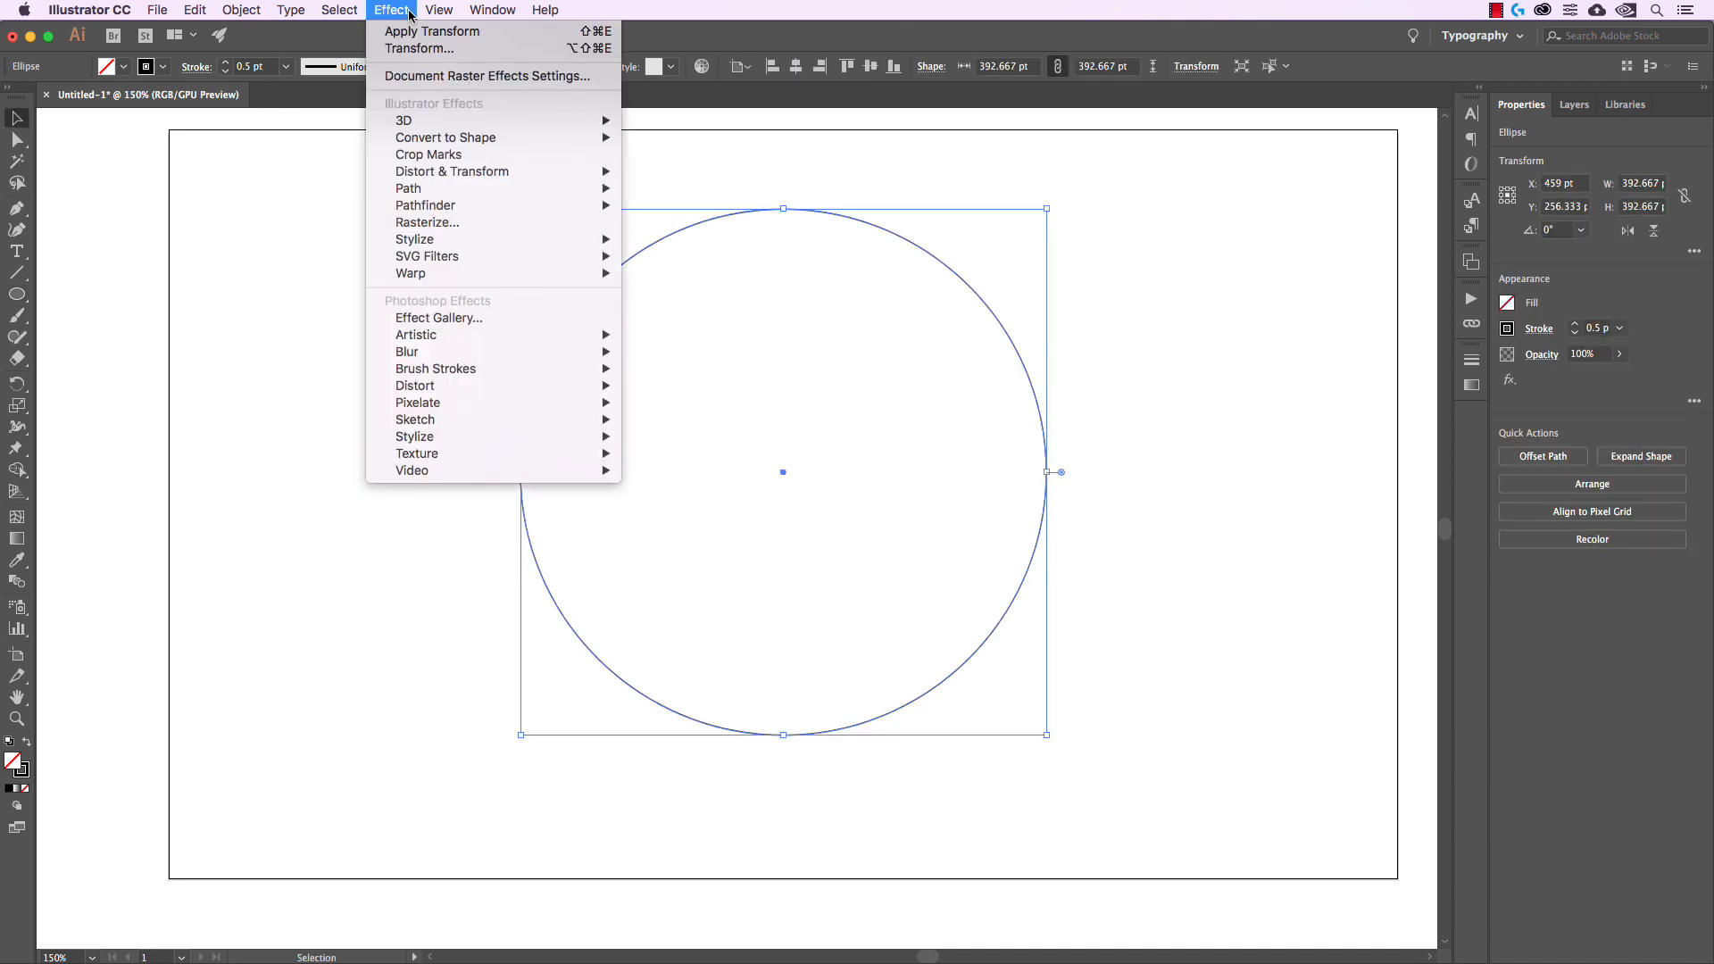
{"action": "mouse_move", "coordinate": [440, 175]}
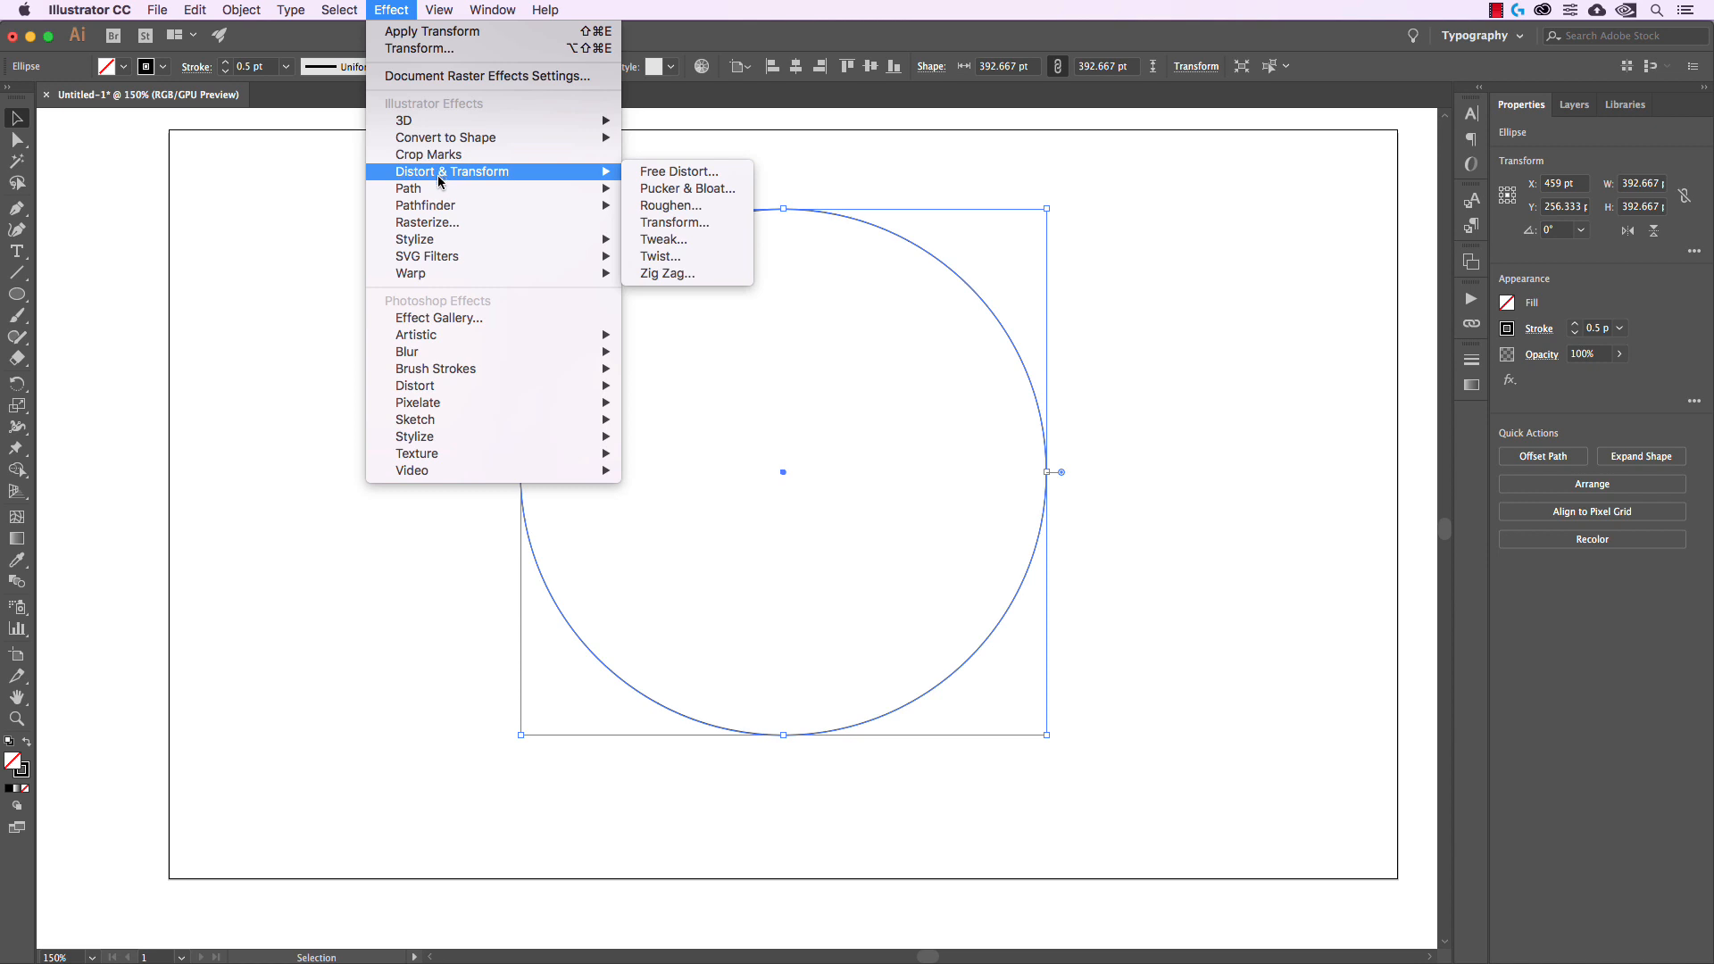
{"action": "left_click", "coordinate": [682, 230]}
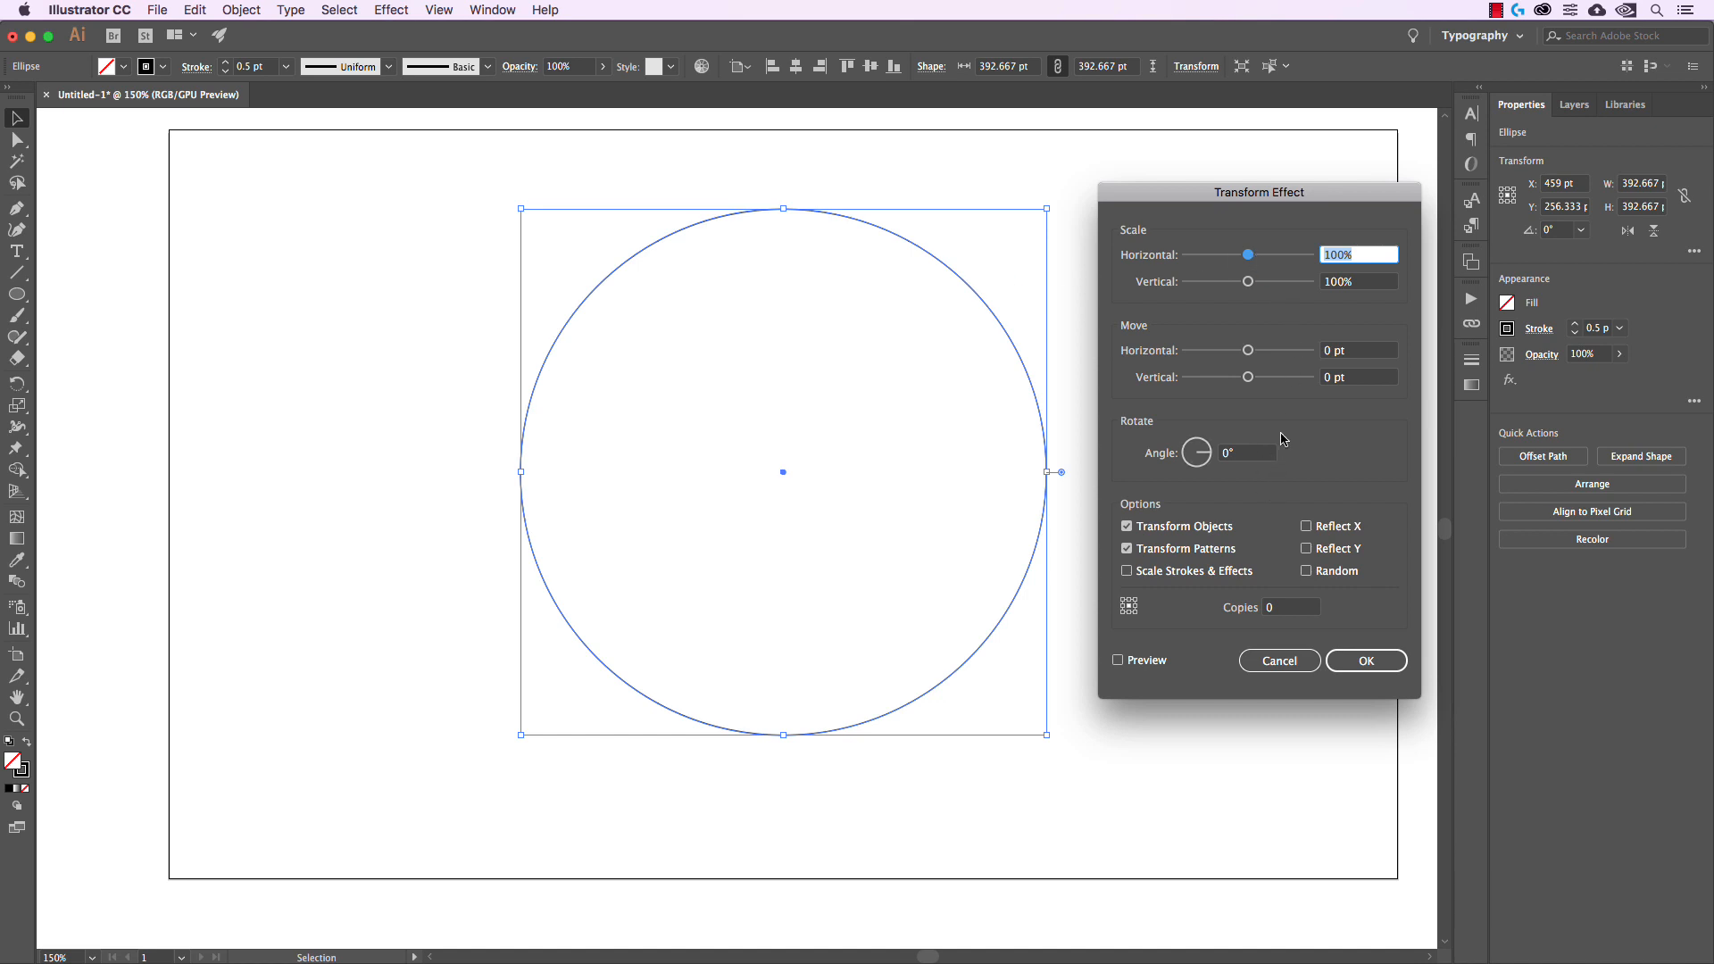
{"action": "type", "text": "97"}
{"action": "key", "text": "Tab"}
{"action": "type", "text": "97"}
{"action": "key", "text": "Tab"}
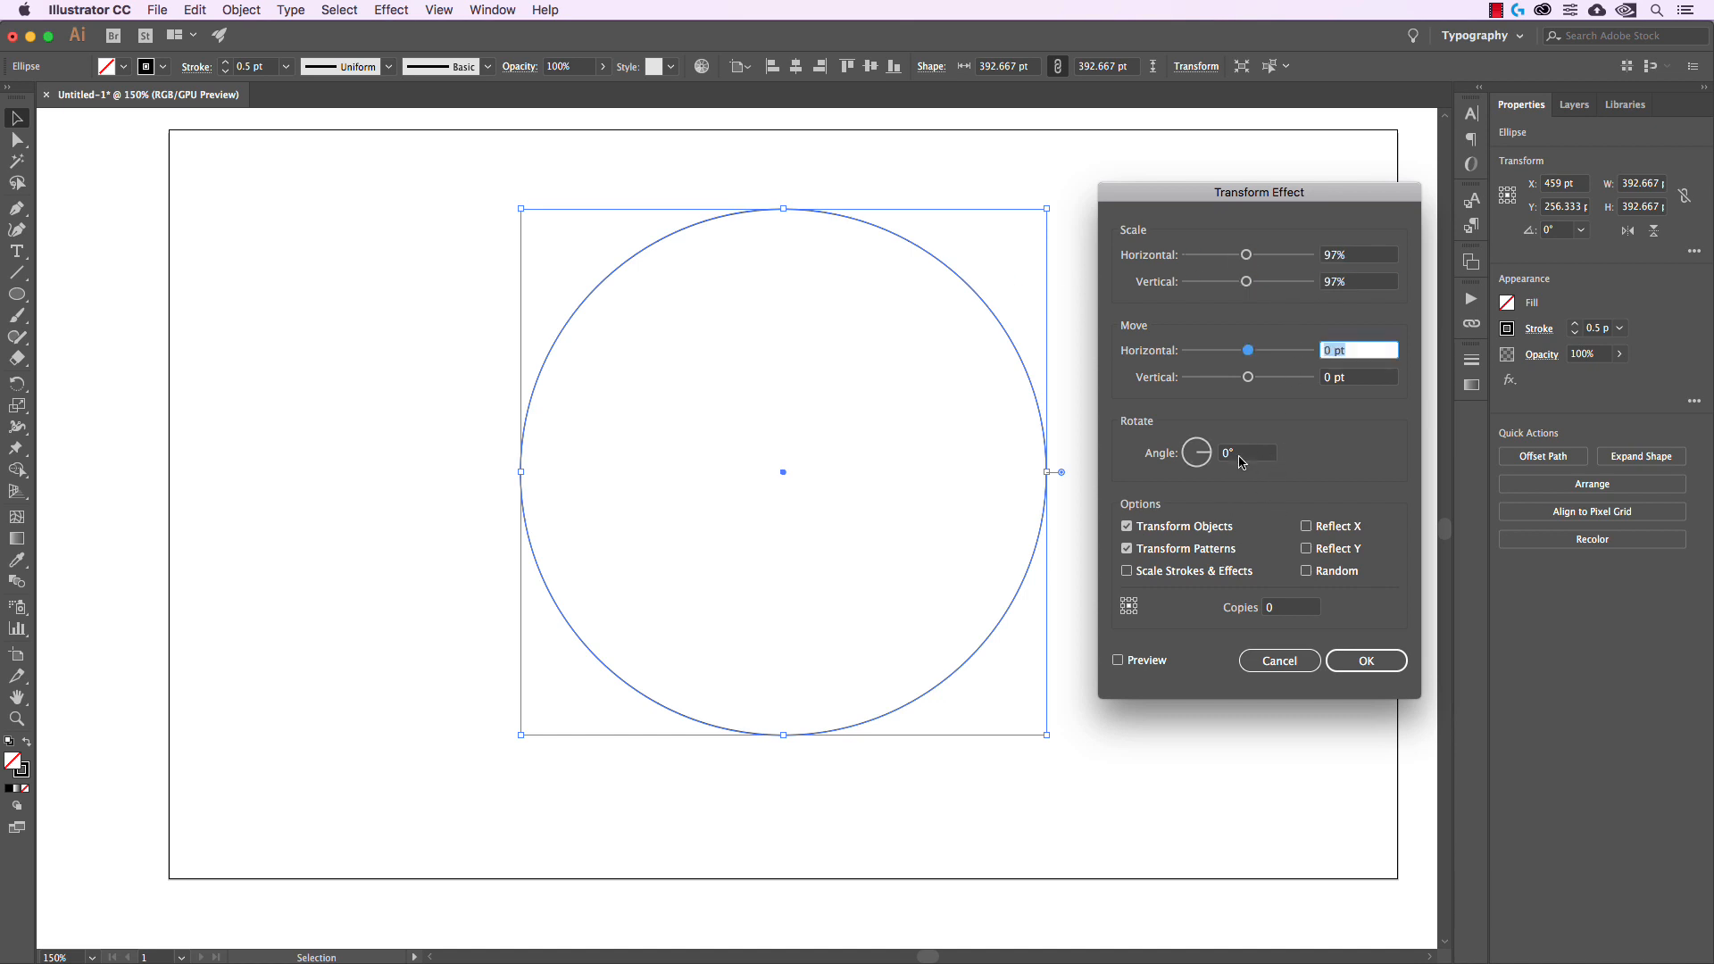
- Set the circle's Transform effect to a 3° rotation with 50 copies and turn on the preview
{"action": "key", "text": "Tab"}
{"action": "key", "text": "Tab"}
{"action": "type", "text": "3"}
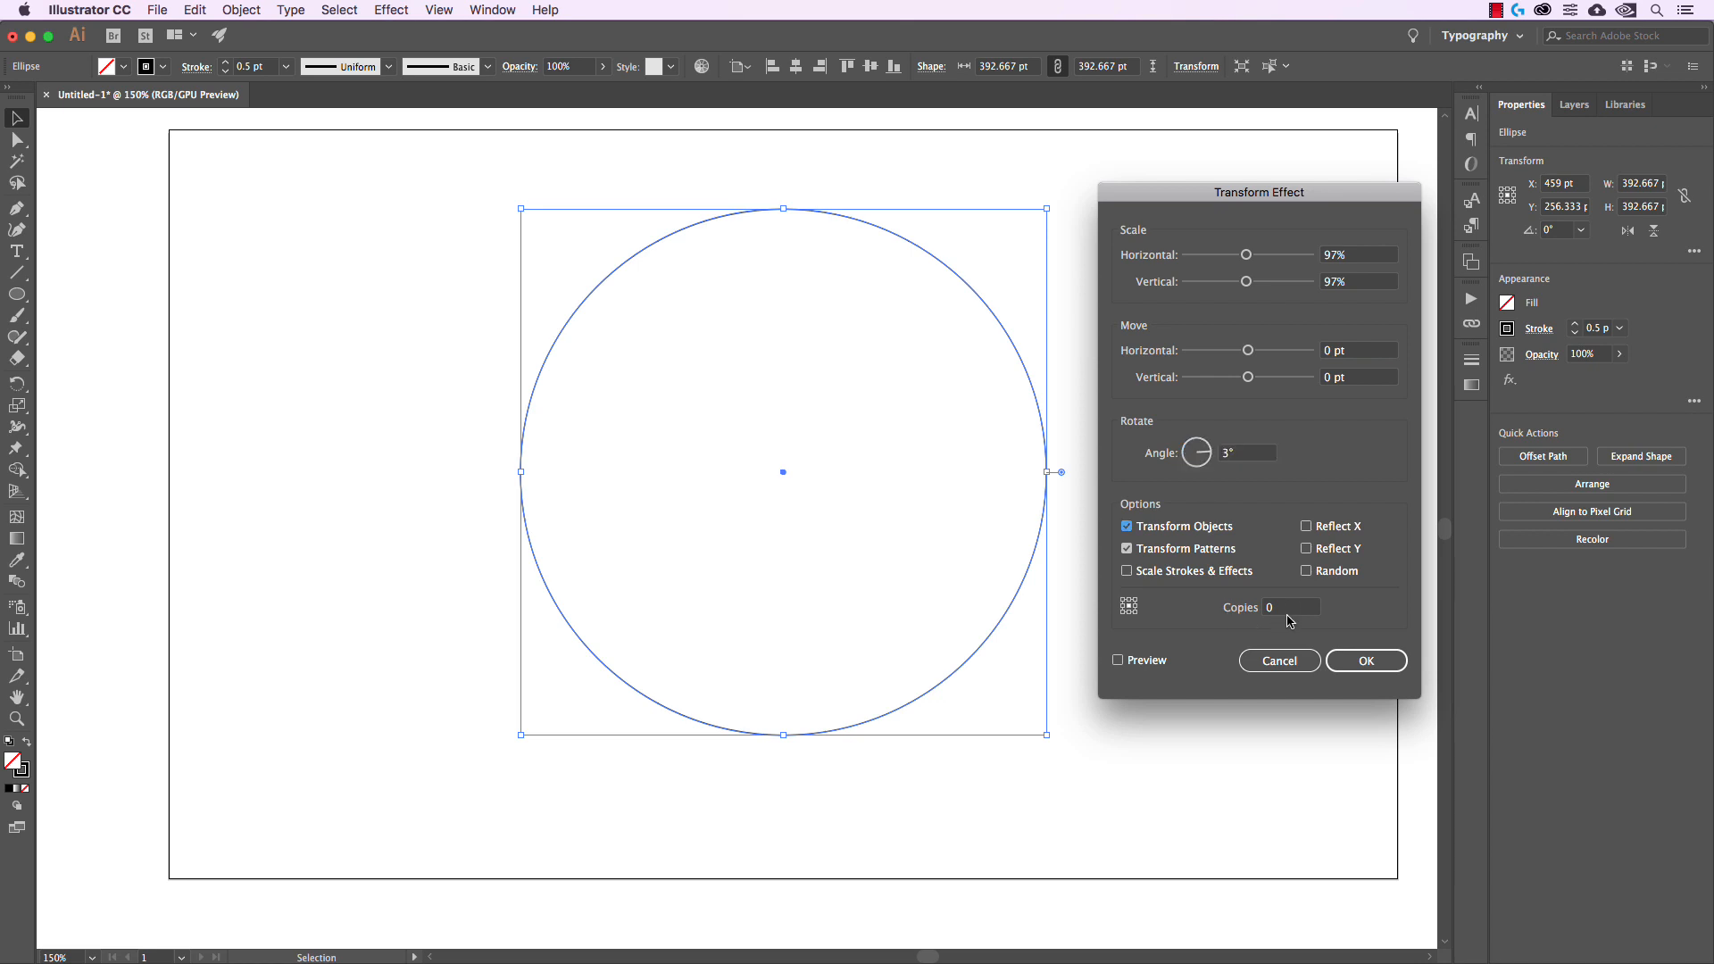
{"action": "left_click", "coordinate": [1290, 608]}
{"action": "type", "text": "5"}
{"action": "left_click", "coordinate": [1131, 664]}
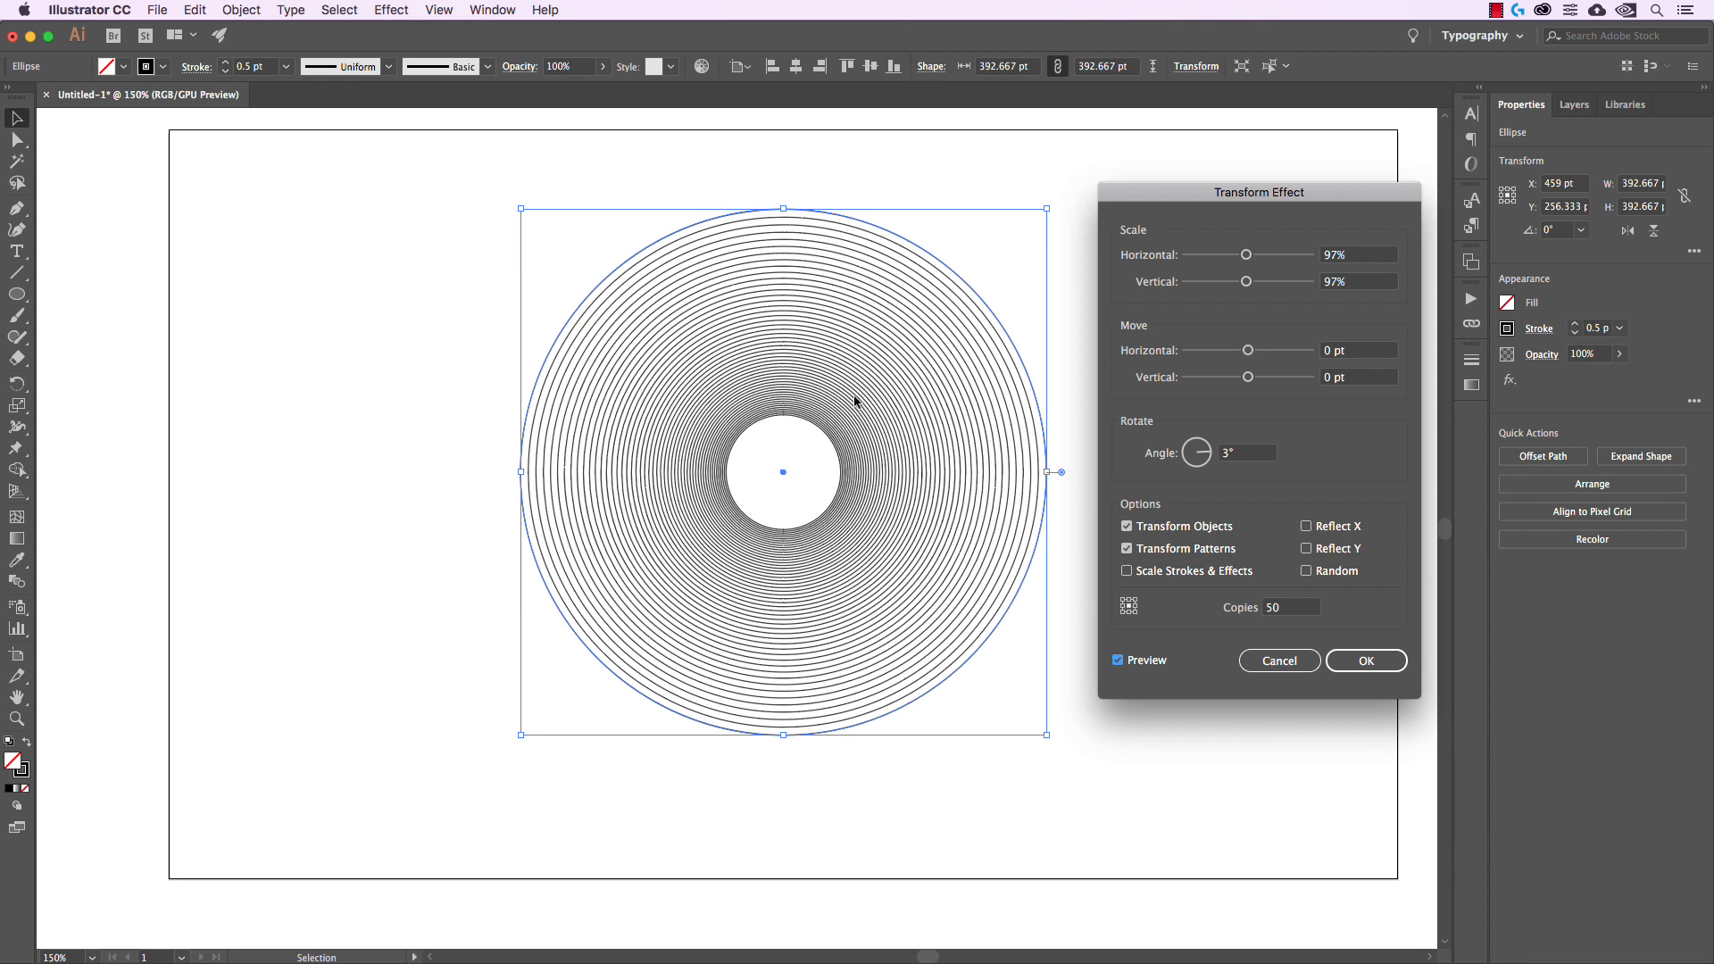
- Set the effect's horizontal move to 6 pt to offset the circle copies
{"action": "left_click", "coordinate": [1376, 350]}
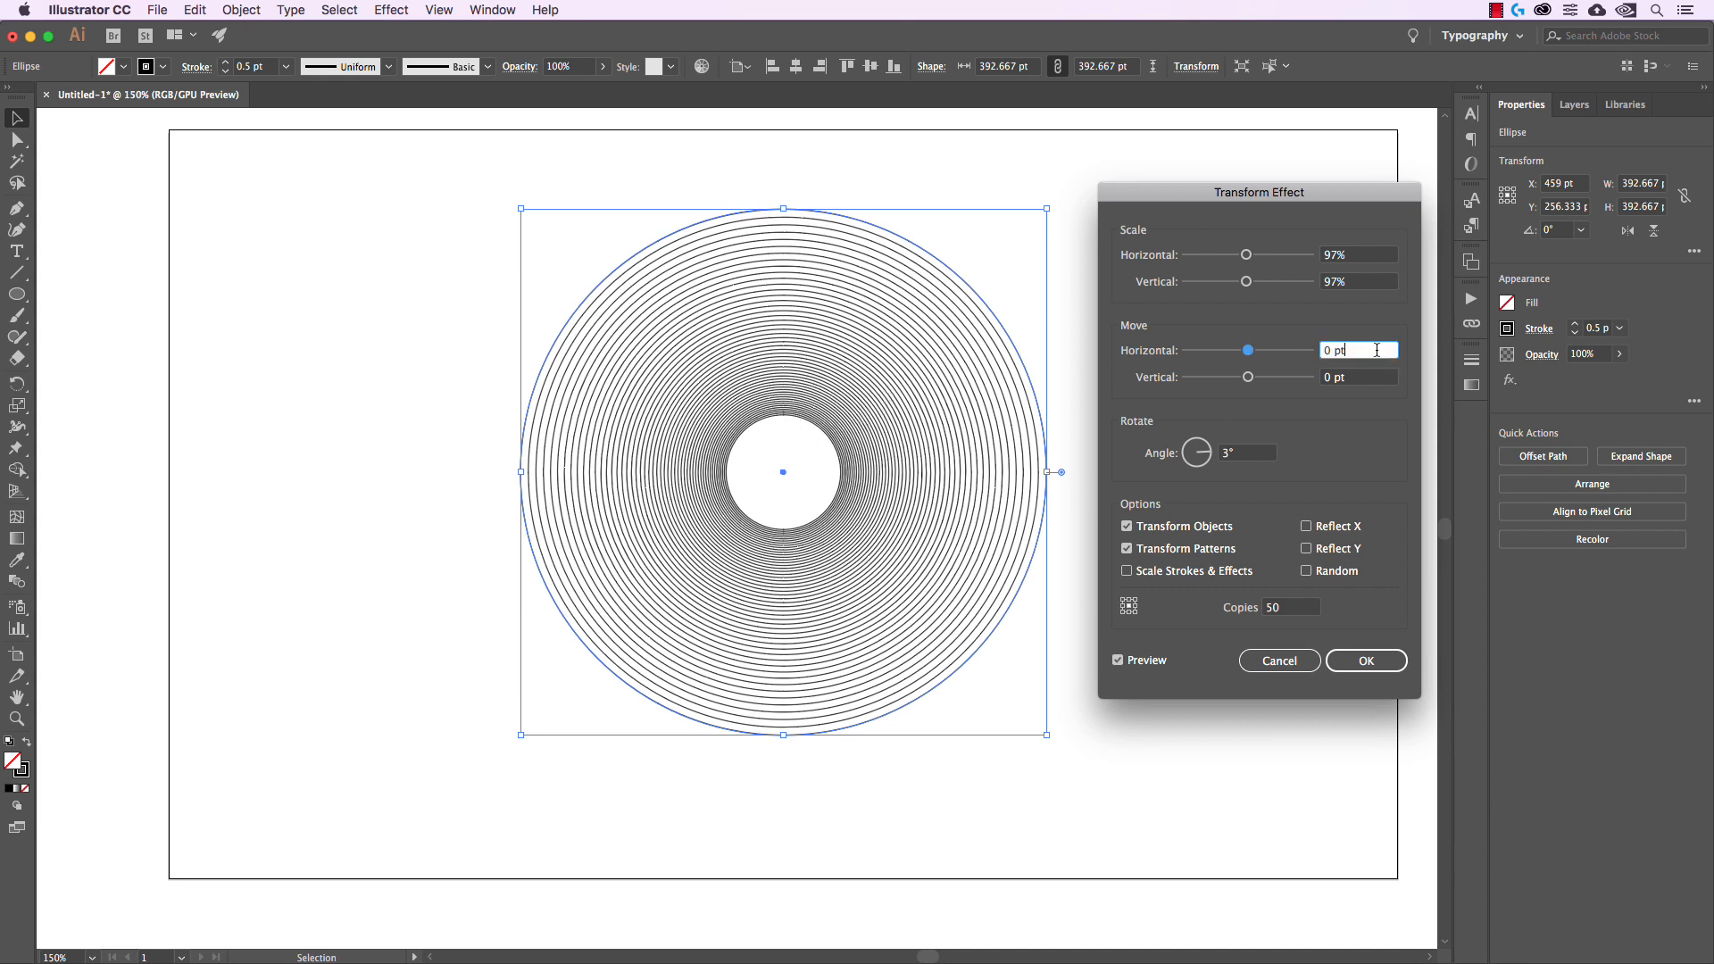
{"action": "key", "text": "Up"}
{"action": "key", "text": "Up"}
{"action": "key", "text": "Up"}
{"action": "key", "text": "Up"}
{"action": "key", "text": "Up"}
{"action": "key", "text": "Up"}
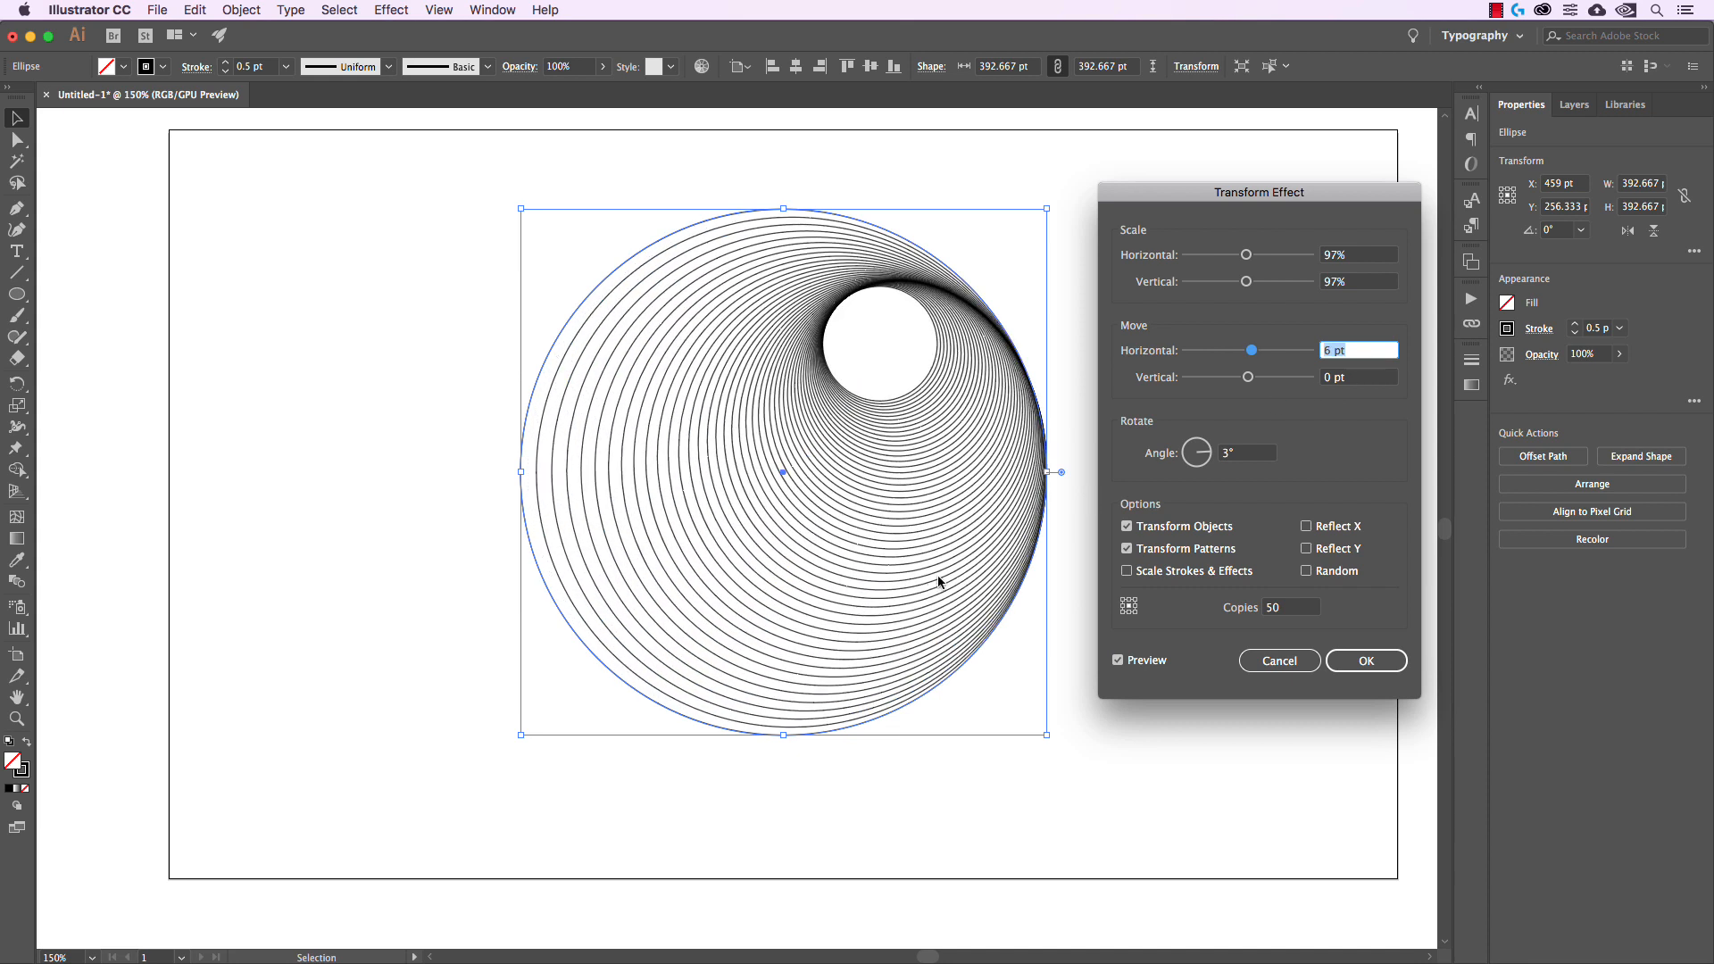
- Raise the number of circle copies in the Transform effect to 100
{"action": "left_click", "coordinate": [1299, 609]}
{"action": "key", "text": "shift+Up"}
{"action": "key", "text": "shift+Up"}
{"action": "key", "text": "shift+Up"}
{"action": "key", "text": "shift+Up"}
{"action": "key", "text": "shift+Up"}
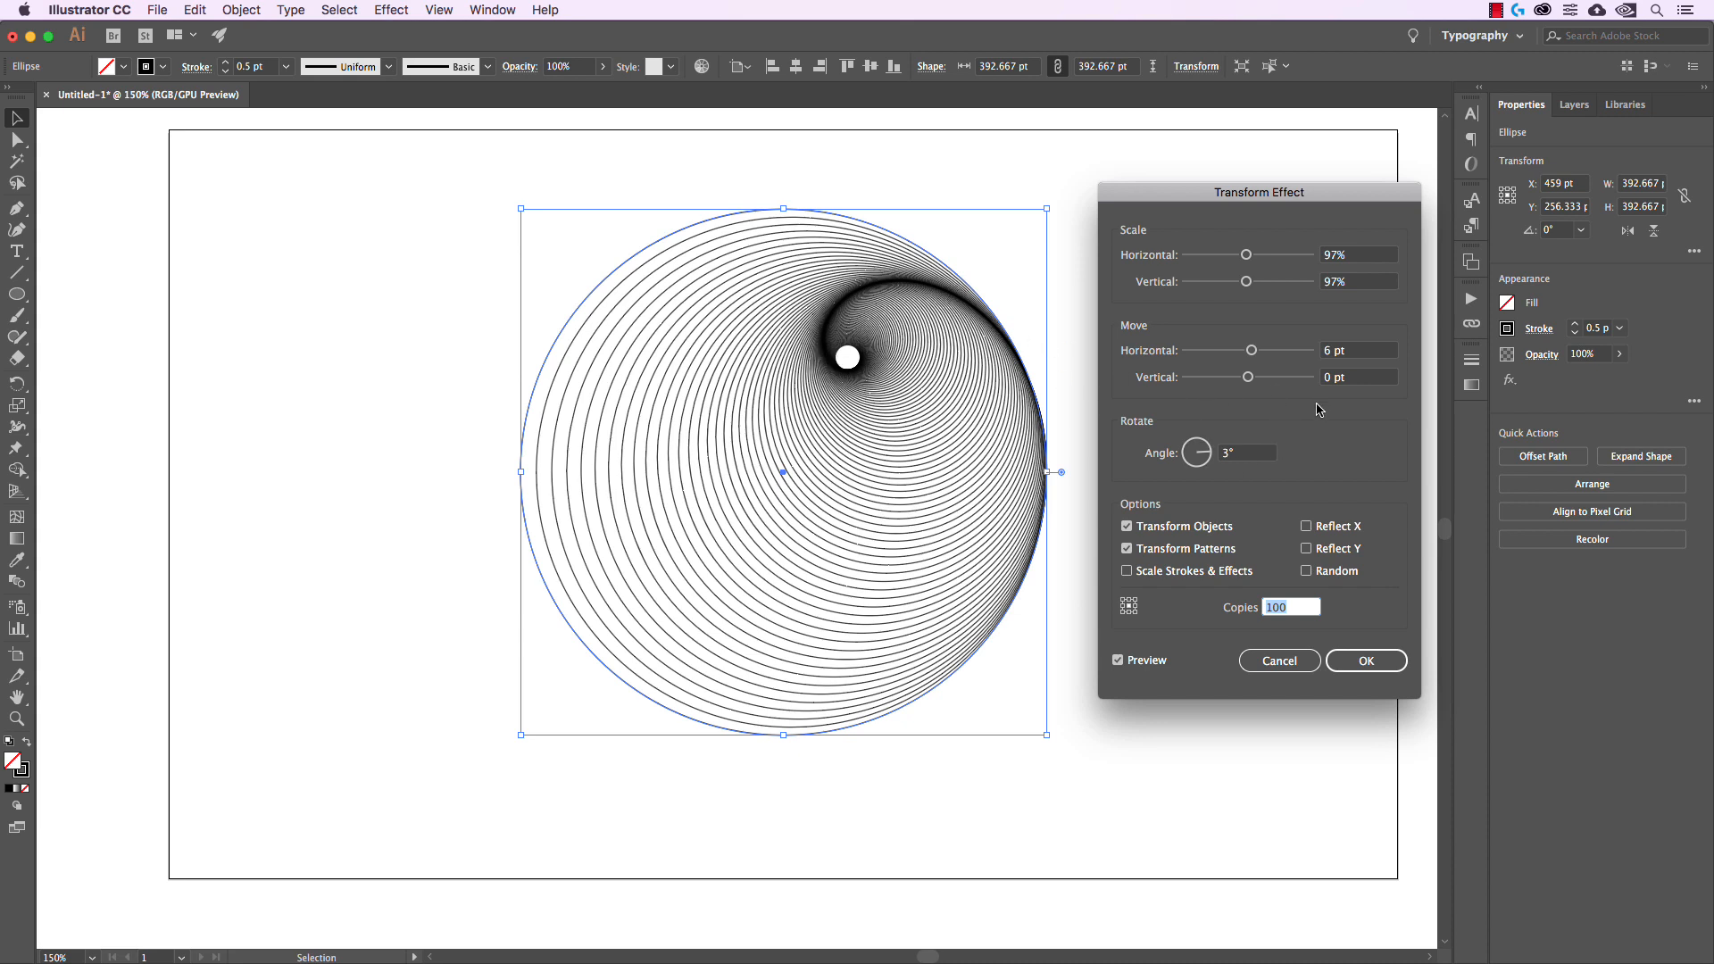
- Reset the horizontal move to 0 pt and scale the circle copies 90% horizontally and 100% vertically
{"action": "left_click", "coordinate": [1362, 350]}
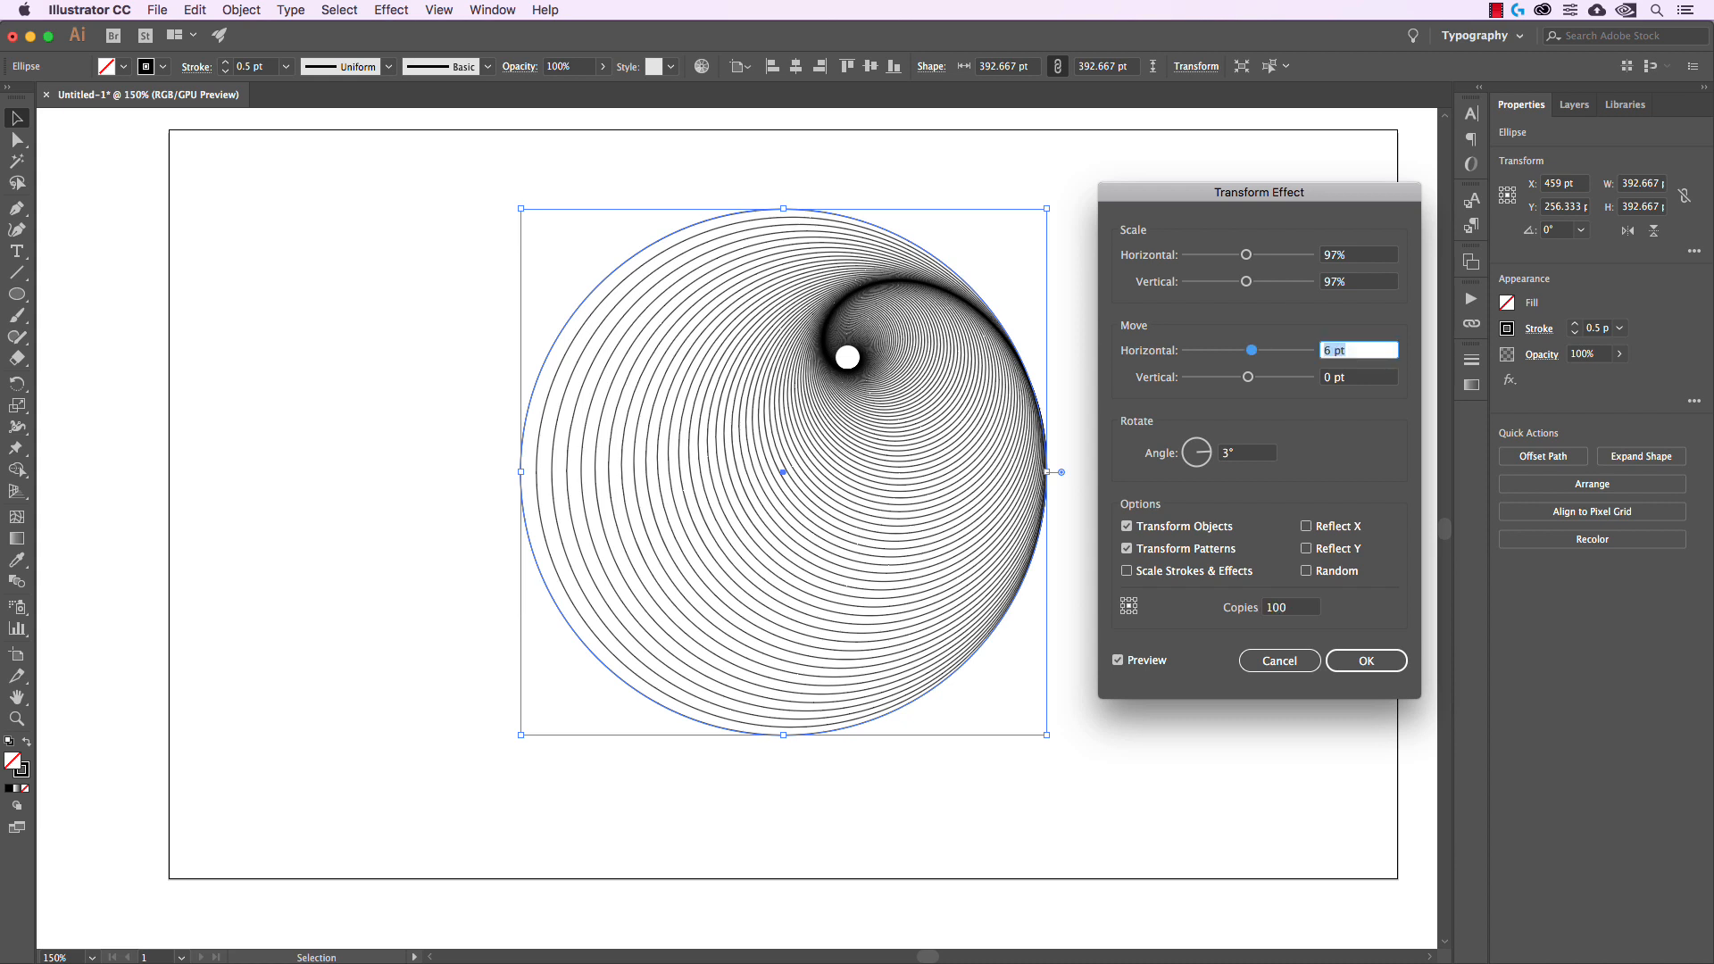
{"action": "type", "text": "0"}
{"action": "key", "text": "Tab"}
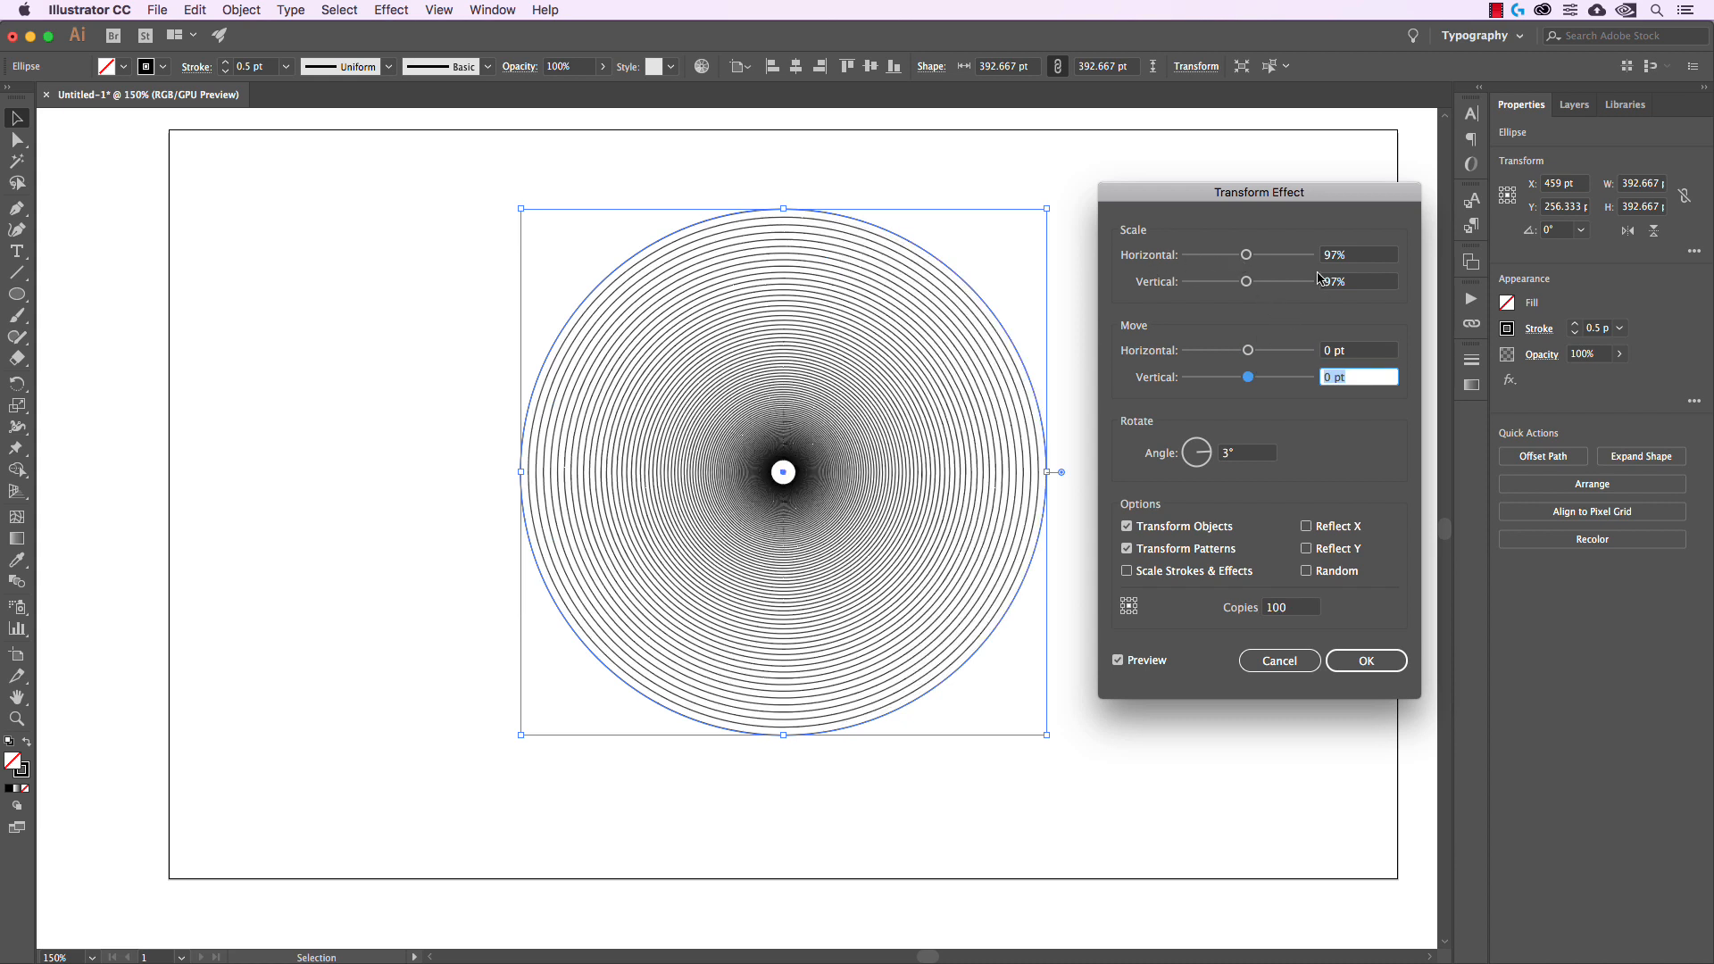
{"action": "left_click", "coordinate": [1363, 254]}
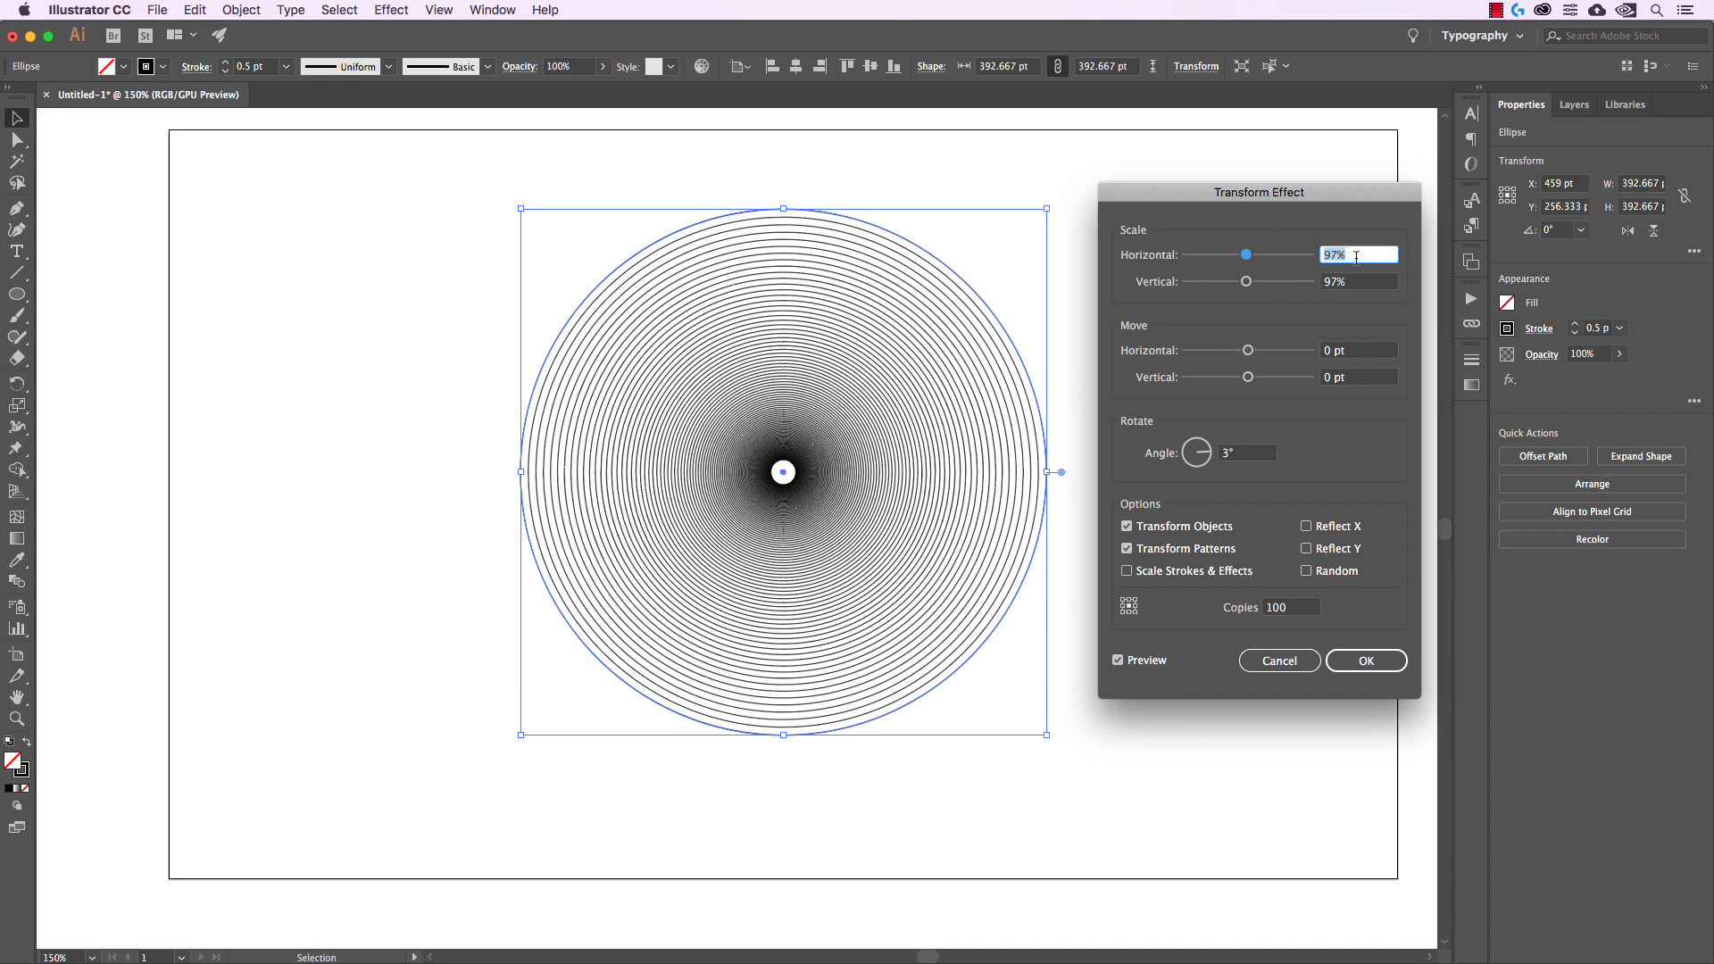
{"action": "type", "text": "90"}
{"action": "key", "text": "Tab"}
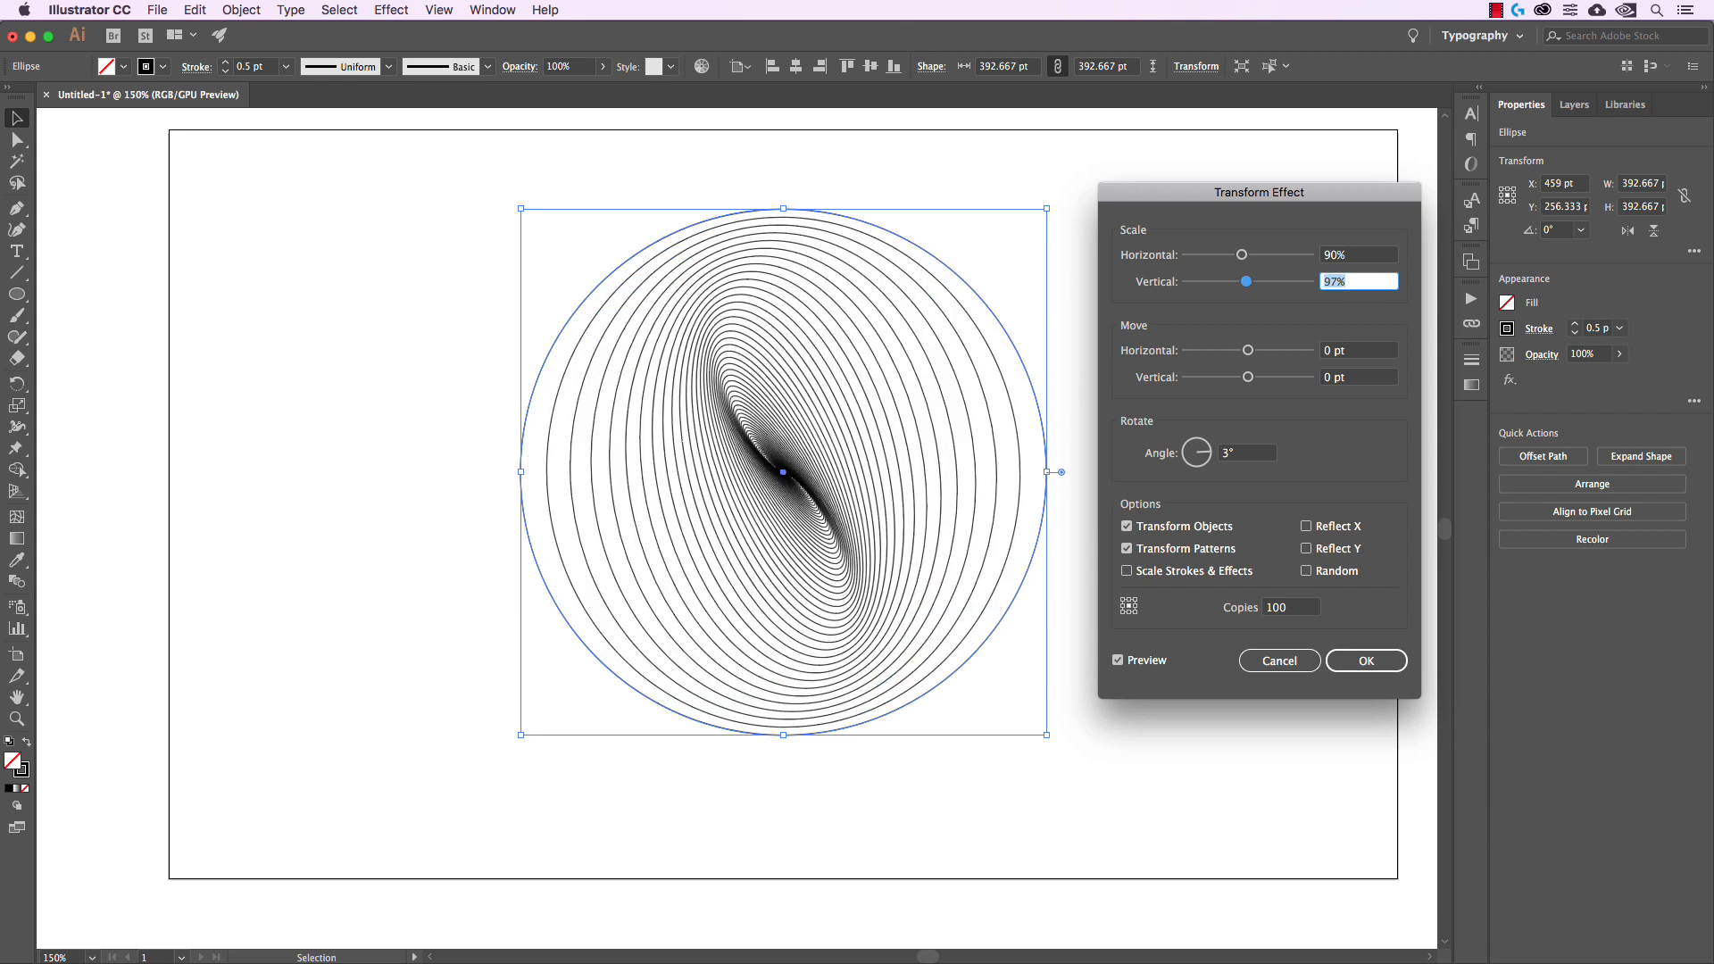
{"action": "type", "text": "100"}
{"action": "key", "text": "Tab"}
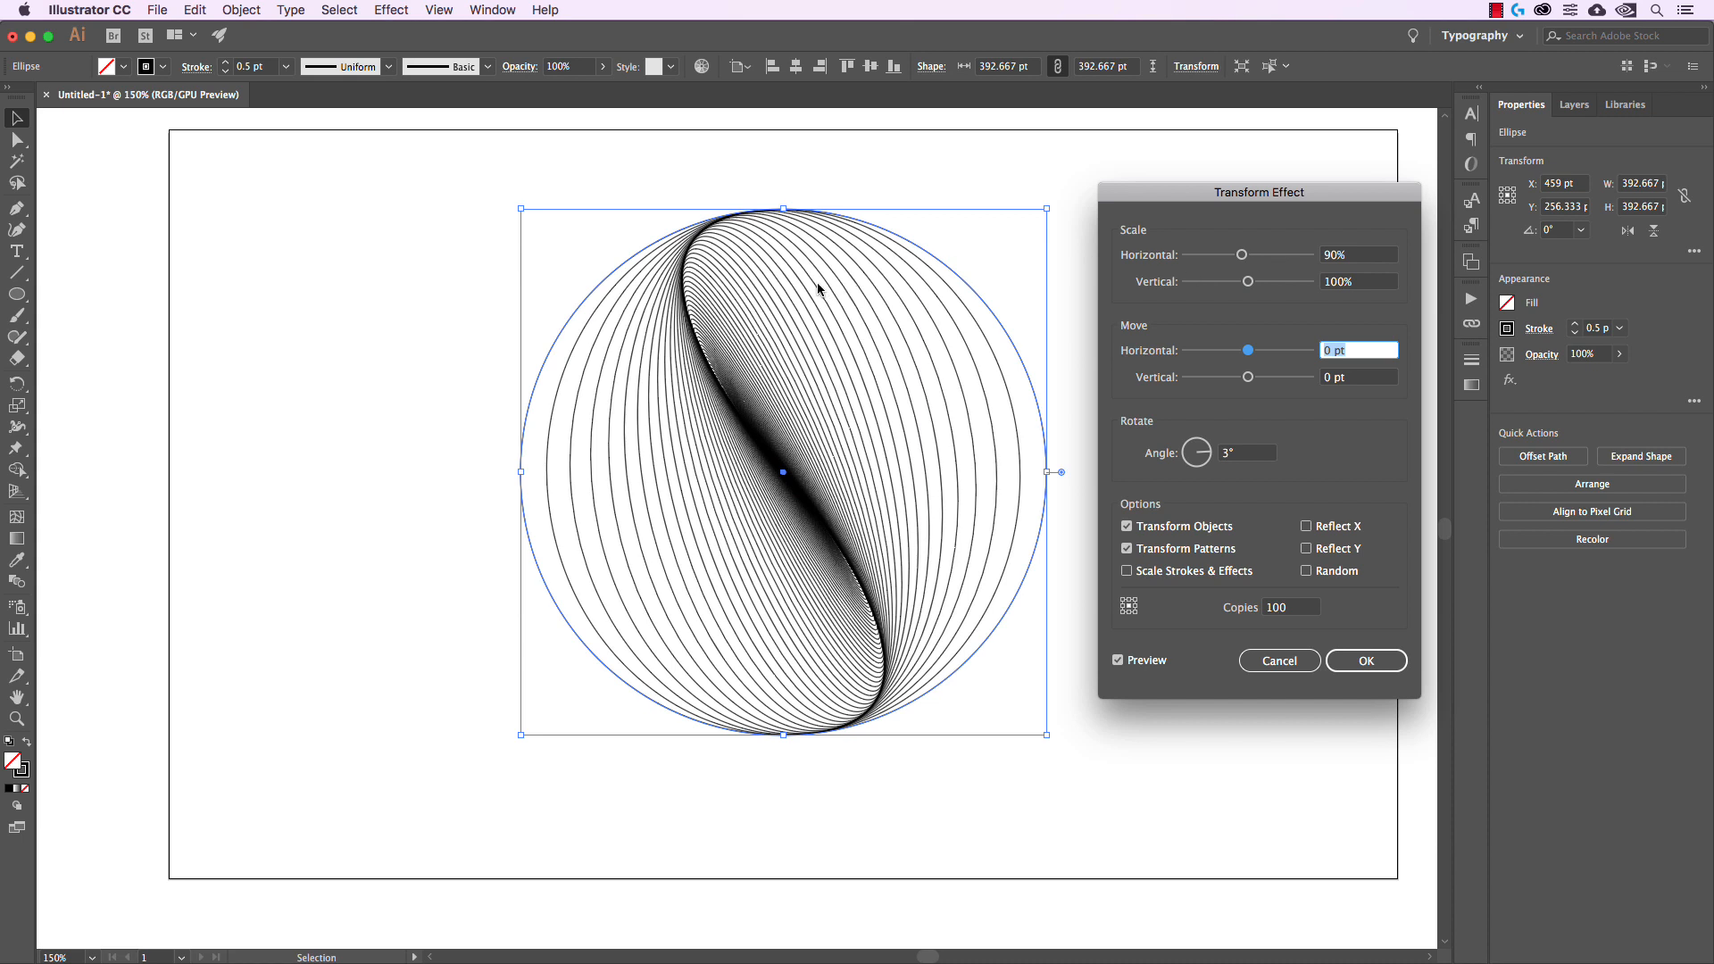
- Increase the rotation angle of the circle copies to 12°
{"action": "left_click", "coordinate": [1250, 453]}
{"action": "key", "text": "Up"}
{"action": "key", "text": "Up"}
{"action": "key", "text": "Up"}
{"action": "key", "text": "Up"}
{"action": "key", "text": "Up"}
{"action": "key", "text": "Up"}
{"action": "key", "text": "Up"}
{"action": "key", "text": "Up"}
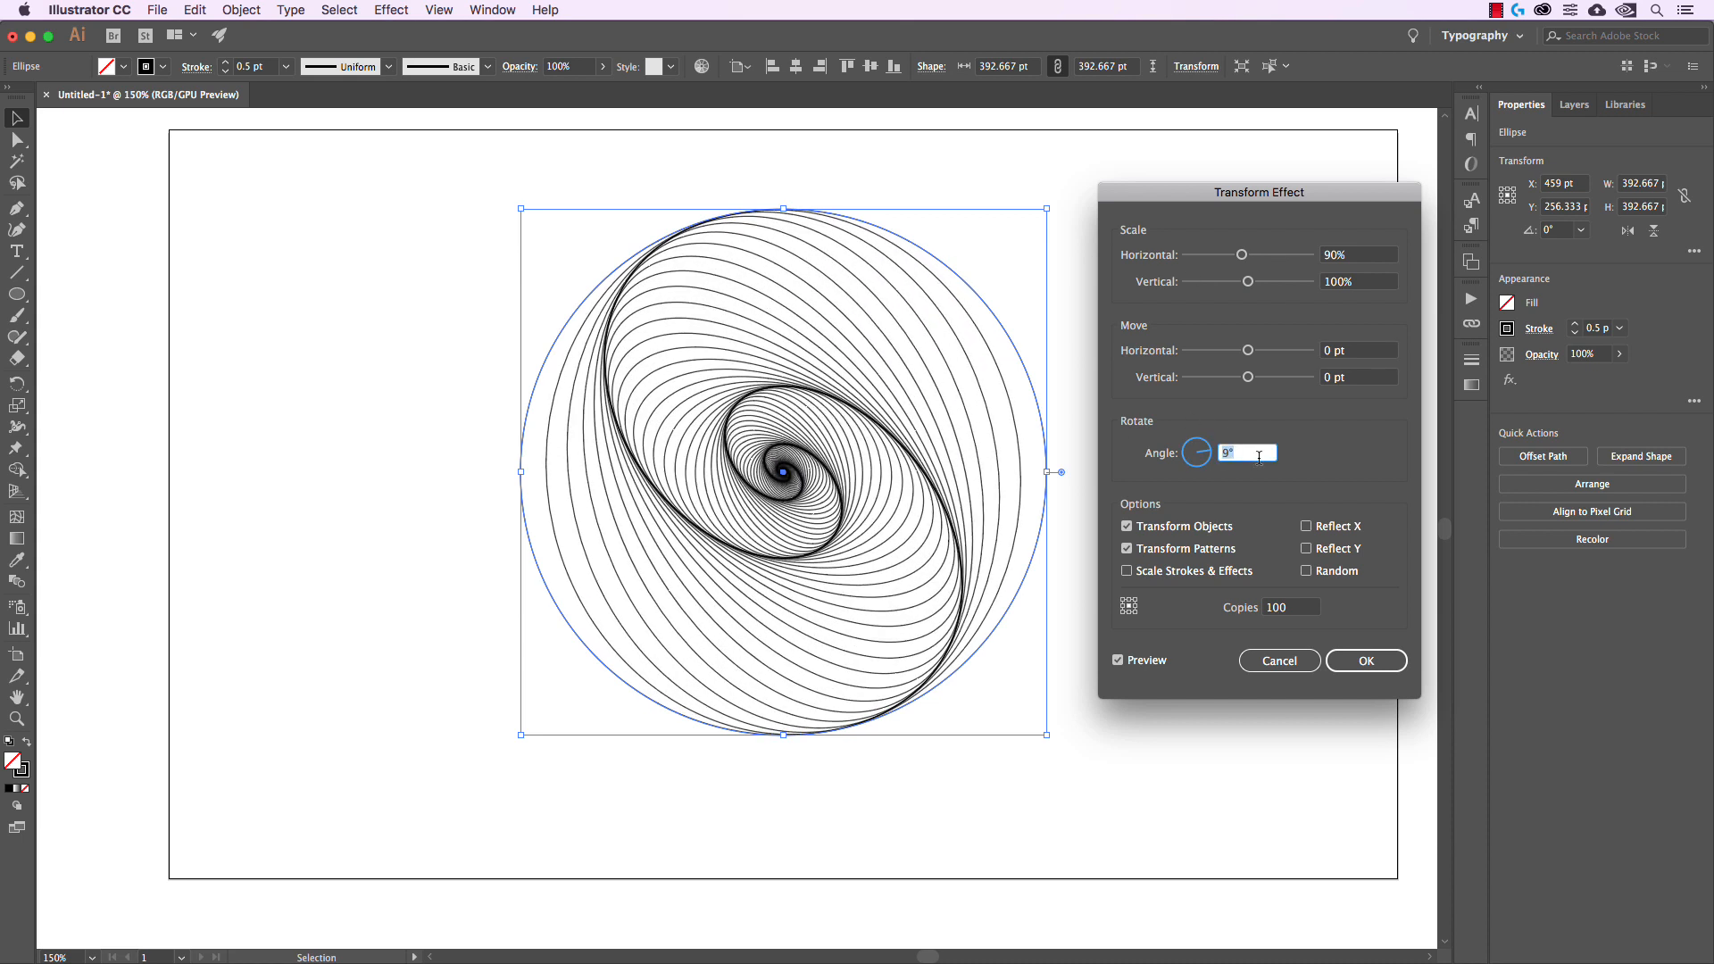
{"action": "key", "text": "Up"}
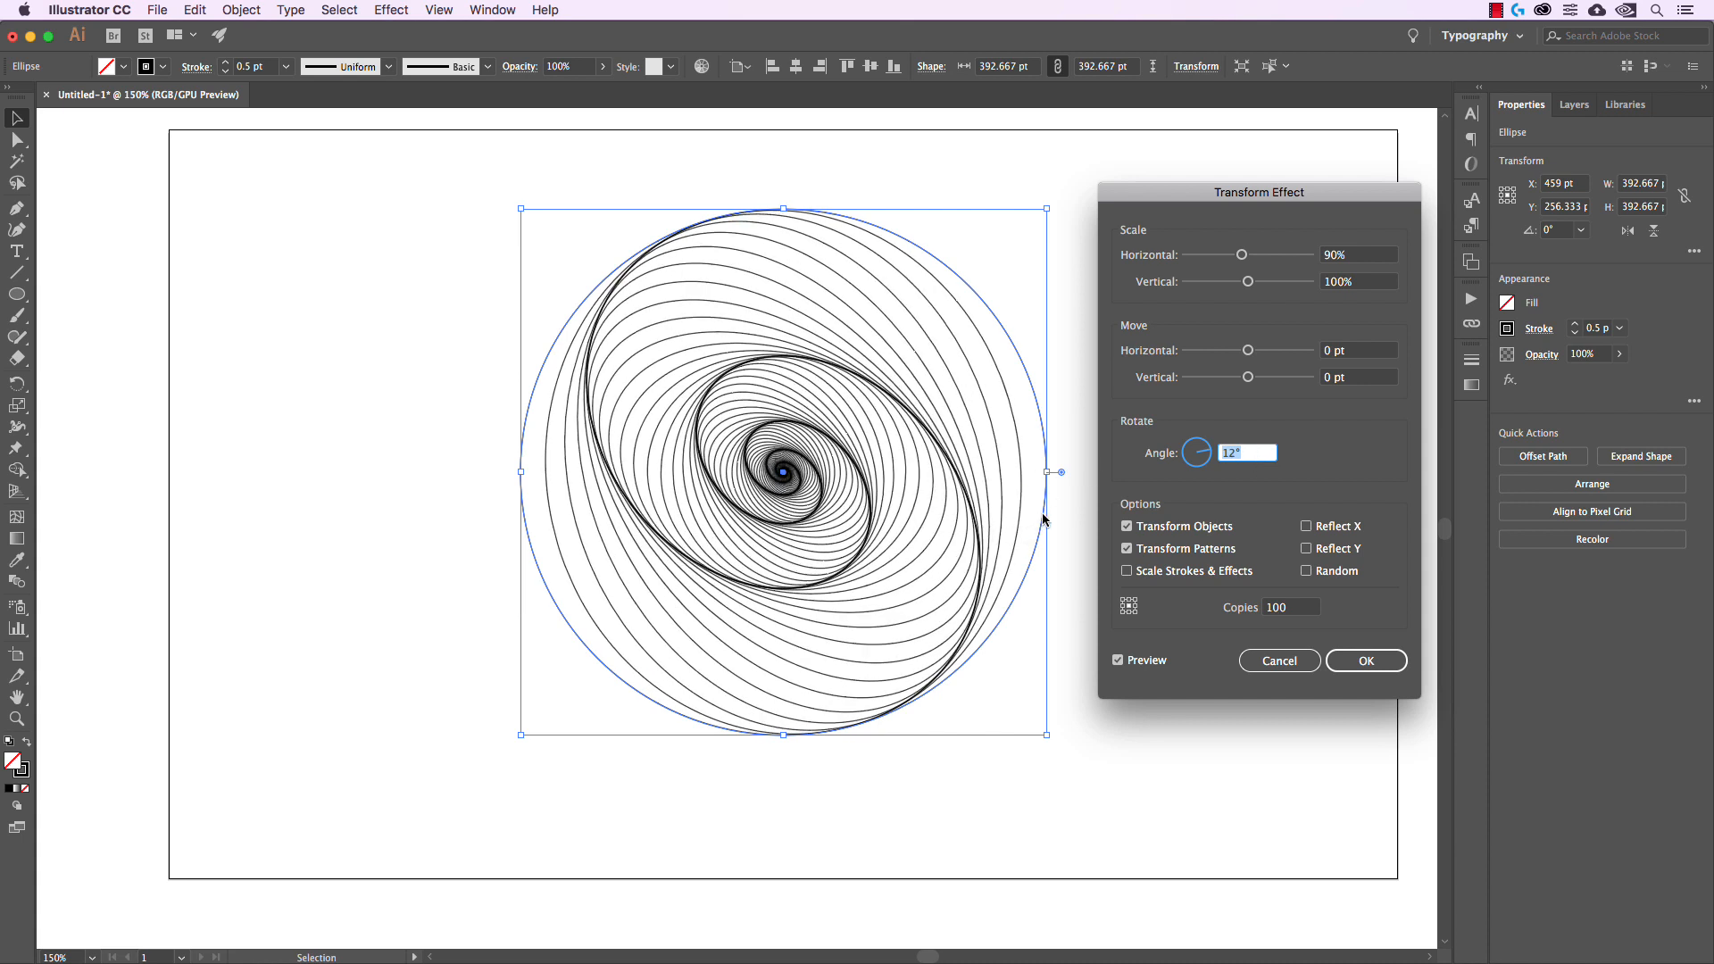
- Increase the horizontal move of the rotated circle copies gradually to 50 pt
{"action": "left_click", "coordinate": [1366, 356]}
{"action": "key", "text": "Up"}
{"action": "key", "text": "Up"}
{"action": "key", "text": "Up"}
{"action": "key", "text": "Up"}
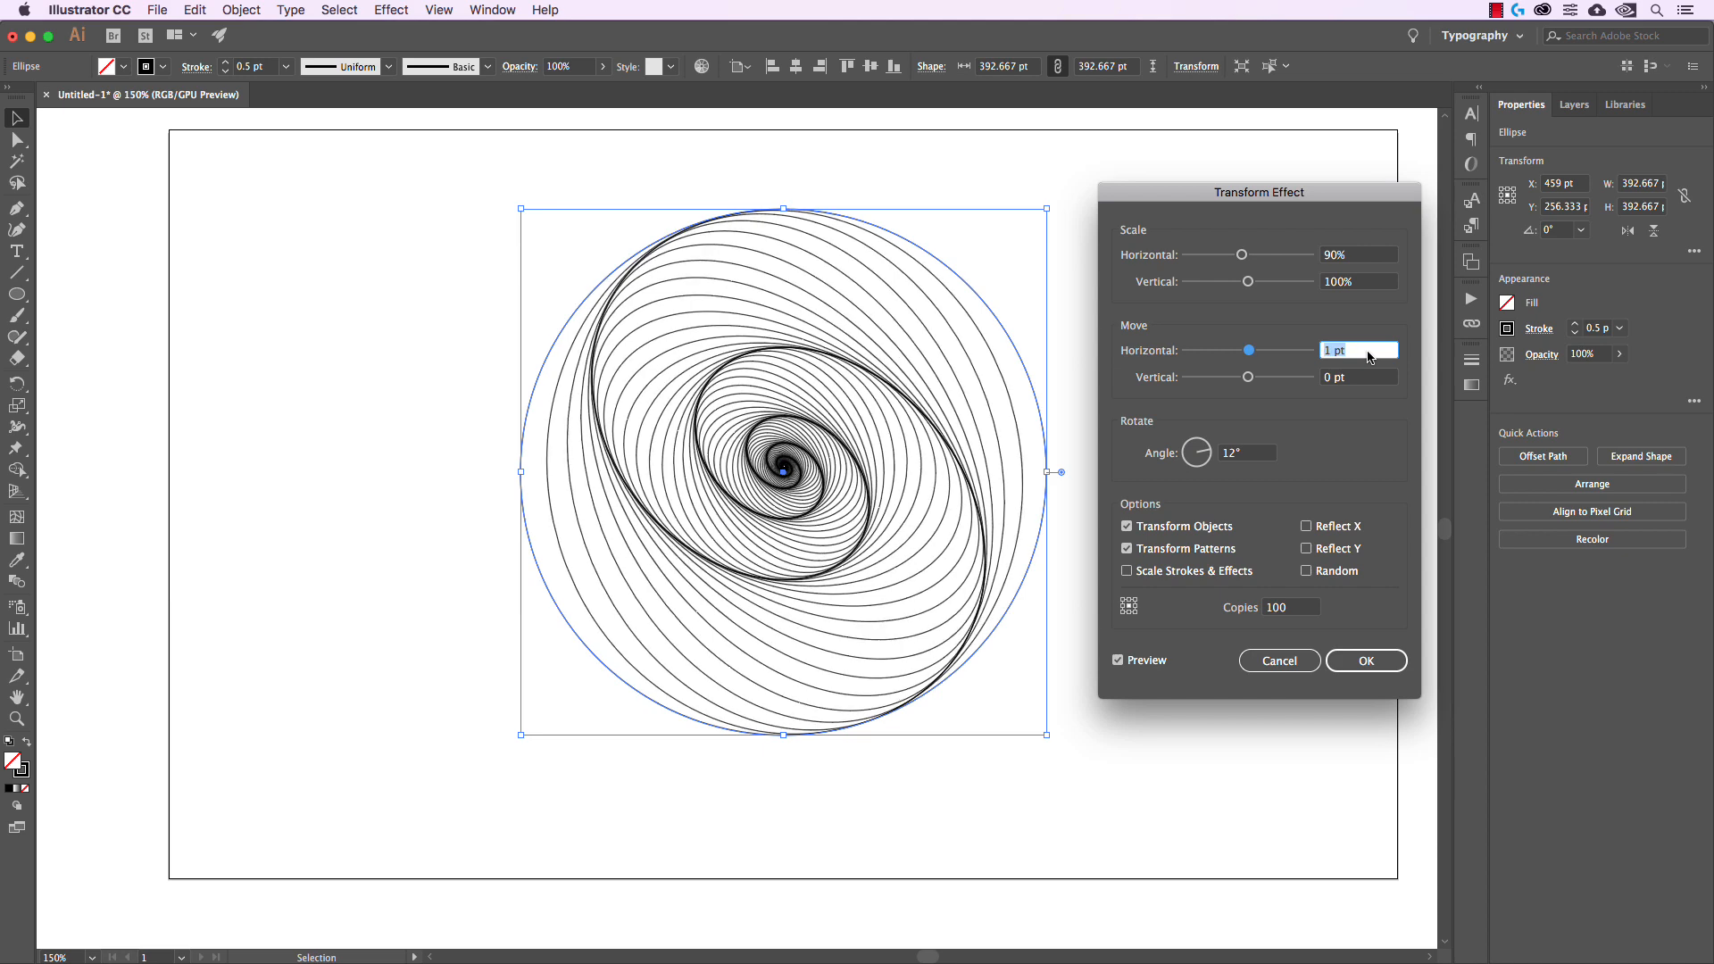
{"action": "key", "text": "Up"}
{"action": "key", "text": "Up"}
{"action": "key", "text": "Up"}
{"action": "key", "text": "Up"}
{"action": "key", "text": "Up"}
{"action": "key", "text": "Up"}
{"action": "key", "text": "Up"}
{"action": "key", "text": "Up"}
{"action": "key", "text": "Up"}
{"action": "key", "text": "Up"}
{"action": "key", "text": "Up"}
{"action": "key", "text": "Up"}
{"action": "key", "text": "Up"}
{"action": "key", "text": "Up"}
{"action": "key", "text": "Up"}
{"action": "key", "text": "Up"}
{"action": "key", "text": "Up"}
{"action": "key", "text": "Up"}
{"action": "key", "text": "Up"}
{"action": "key", "text": "Up"}
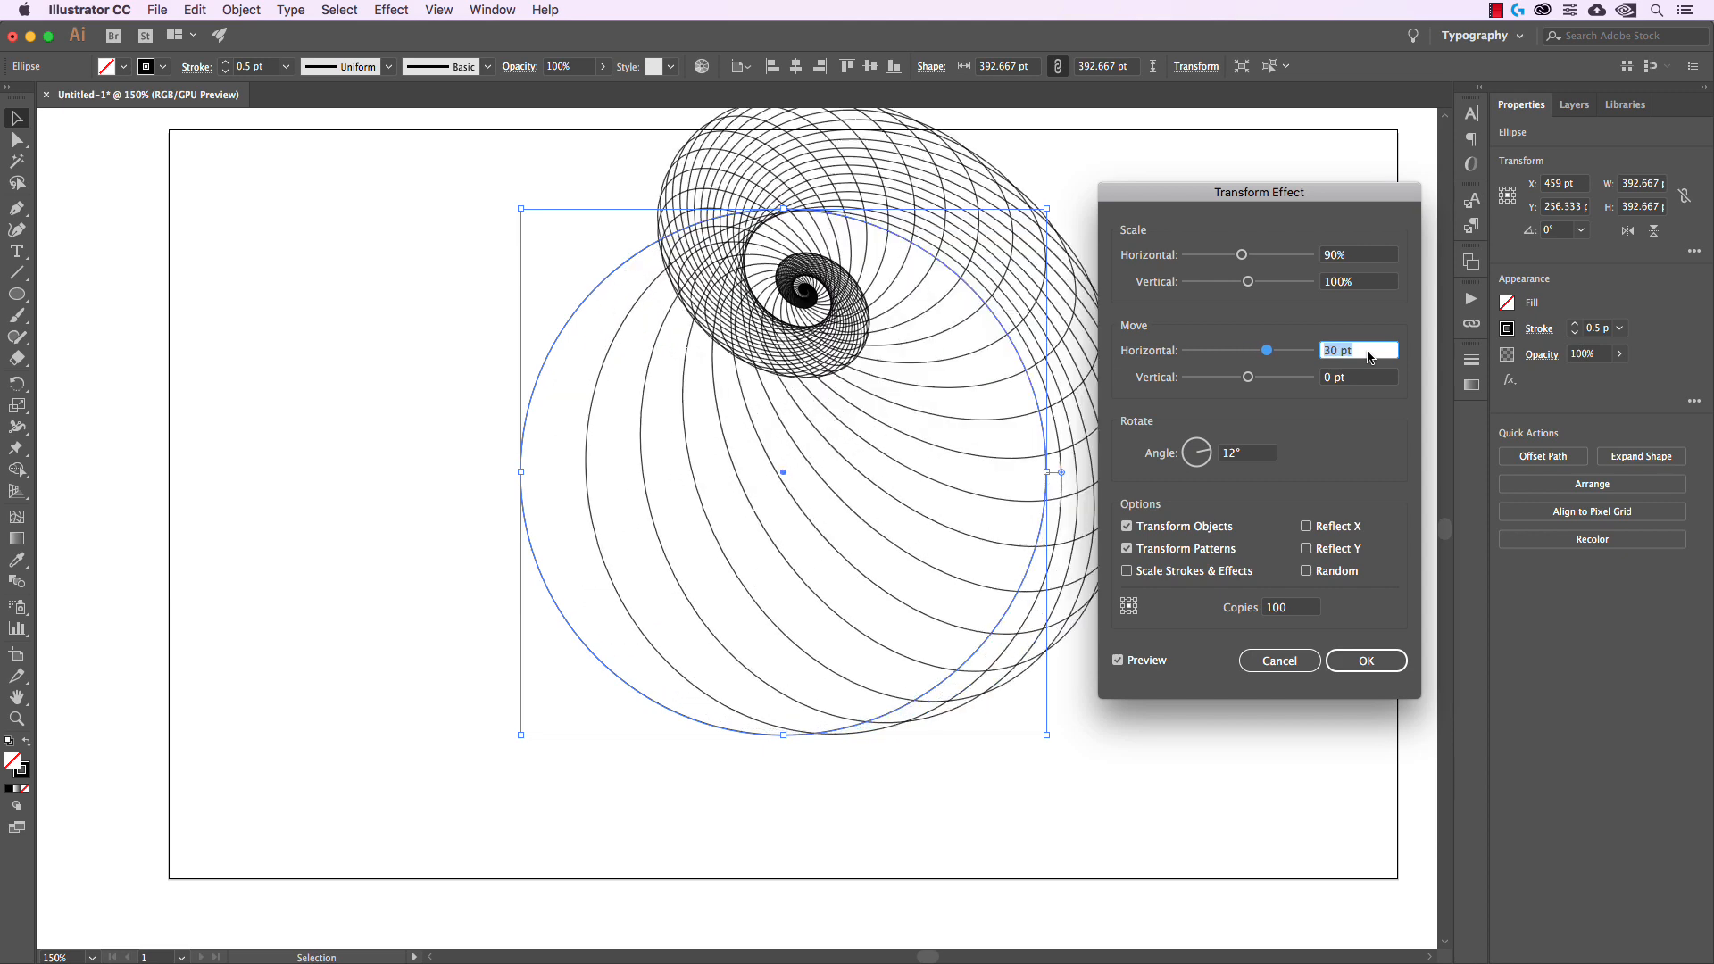
{"action": "key", "text": "Up"}
{"action": "key", "text": "Up"}
{"action": "key", "text": "Up"}
{"action": "key", "text": "Up"}
{"action": "key", "text": "Up"}
{"action": "key", "text": "Up"}
{"action": "key", "text": "Up"}
{"action": "key", "text": "Up"}
{"action": "key", "text": "Up"}
{"action": "key", "text": "Up"}
{"action": "key", "text": "Up"}
{"action": "key", "text": "Up"}
{"action": "key", "text": "Up"}
{"action": "key", "text": "Up"}
{"action": "key", "text": "Up"}
{"action": "key", "text": "Up"}
{"action": "key", "text": "Up"}
{"action": "key", "text": "Up"}
{"action": "key", "text": "Up"}
{"action": "key", "text": "Up"}
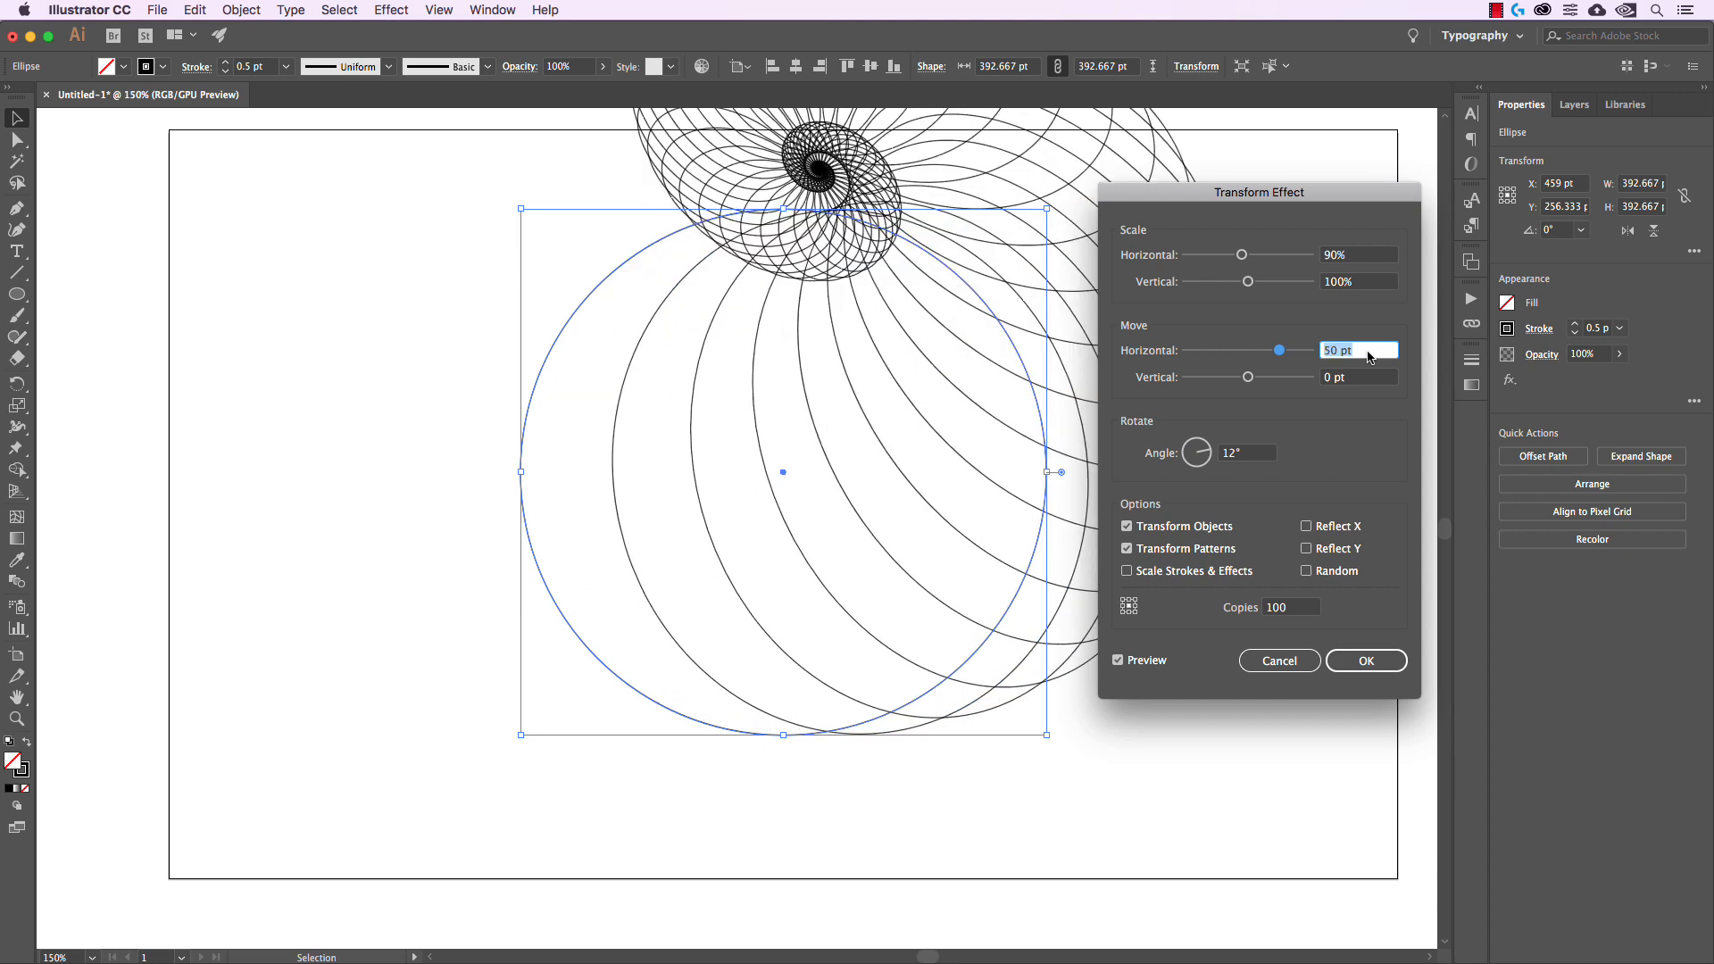
- Lower the horizontal move of the circle copies to -50 pt
{"action": "key", "text": "shift+Down"}
{"action": "key", "text": "shift+Down"}
{"action": "key", "text": "shift+Down"}
{"action": "key", "text": "shift+Down"}
{"action": "key", "text": "shift+Down"}
{"action": "key", "text": "shift+Down"}
{"action": "key", "text": "shift+Down"}
{"action": "key", "text": "shift+Down"}
{"action": "key", "text": "shift+Down"}
{"action": "key", "text": "shift+Down"}
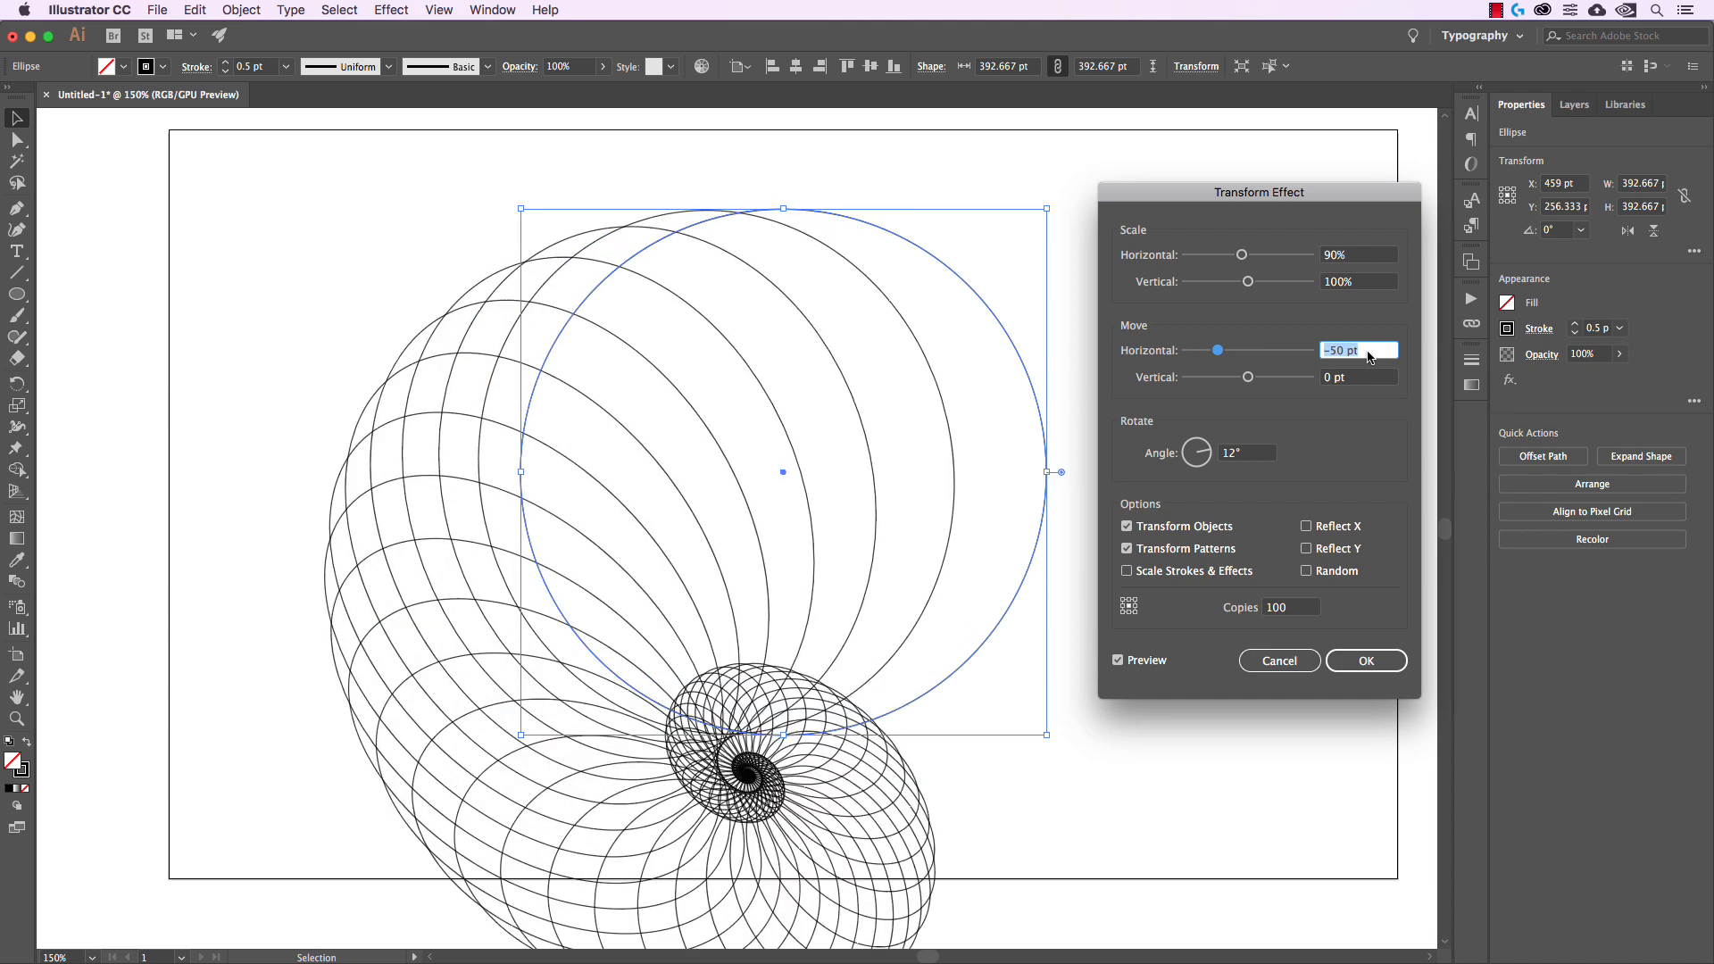
- Raise the horizontal move of the circle copies in 10 pt increments through 10 pt
{"action": "key", "text": "shift+Up"}
{"action": "key", "text": "shift+Up"}
{"action": "key", "text": "shift+Up"}
{"action": "key", "text": "shift+Up"}
{"action": "key", "text": "shift+Up"}
{"action": "key", "text": "shift+Up"}
{"action": "key", "text": "shift+Up"}
{"action": "key", "text": "shift+Up"}
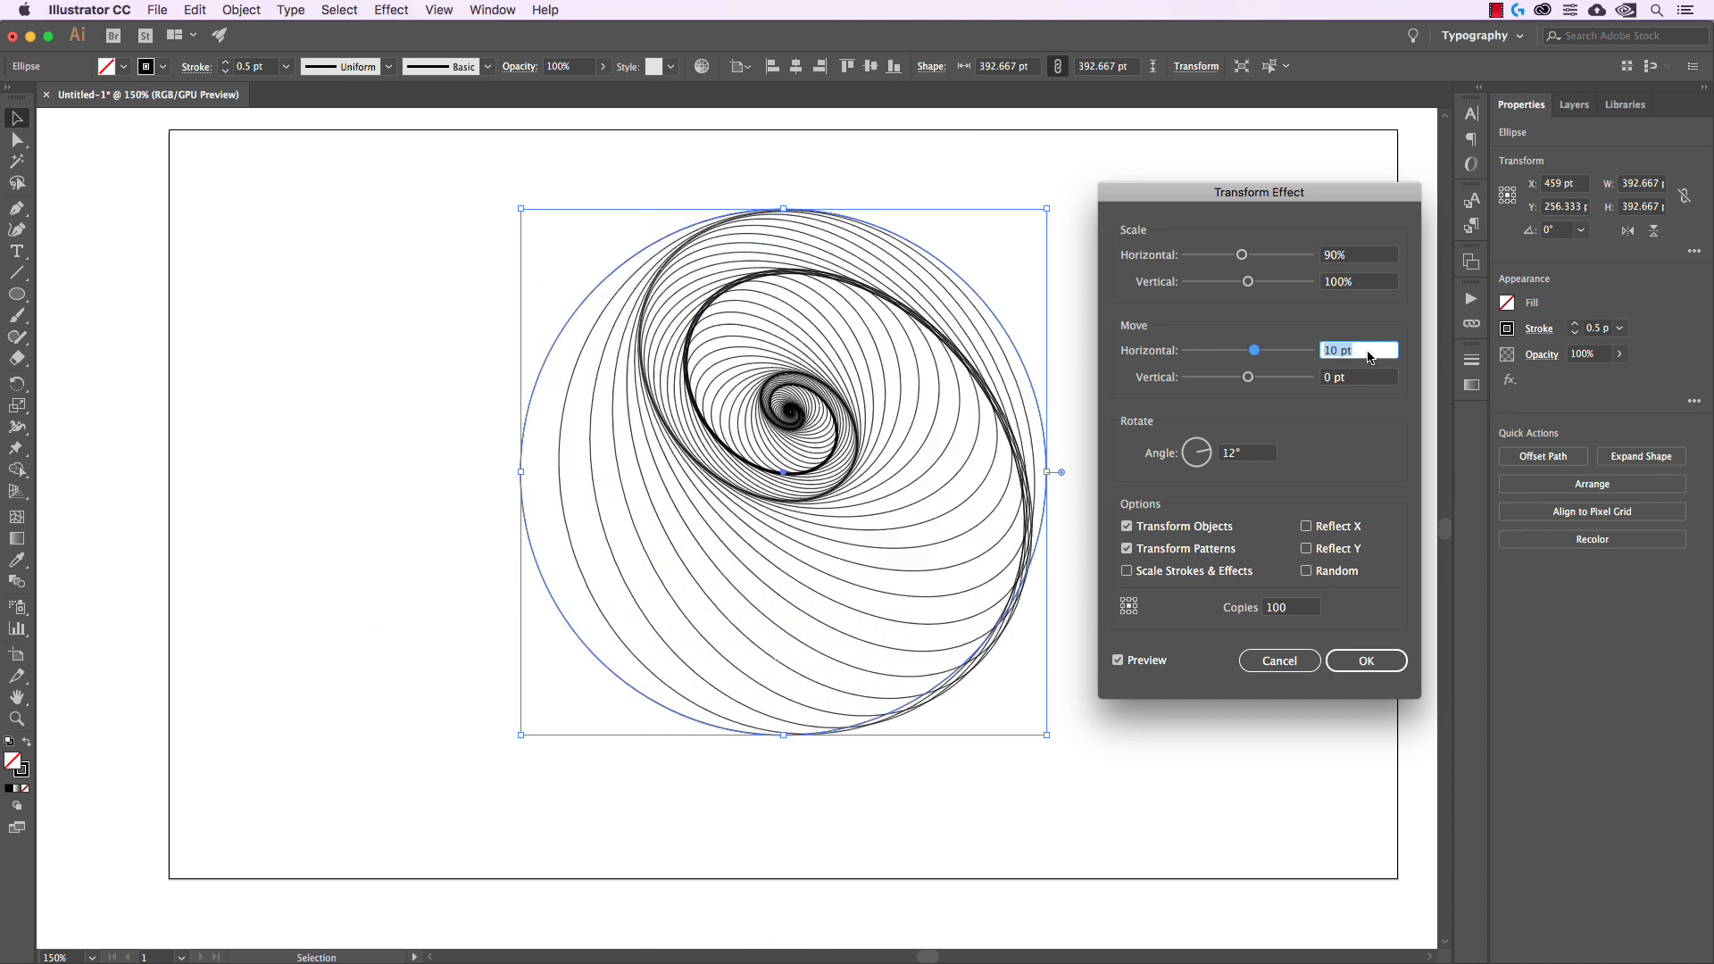
- Try a horizontal move of -40 pt and cancel the circle's Transform effect
{"action": "key", "text": "shift+Up"}
{"action": "key", "text": "shift+Down"}
{"action": "key", "text": "shift+Down"}
{"action": "key", "text": "shift+Down"}
{"action": "key", "text": "shift+Down"}
{"action": "key", "text": "shift+Down"}
{"action": "key", "text": "shift+Down"}
{"action": "key", "text": "shift+Down"}
{"action": "key", "text": "shift+Down"}
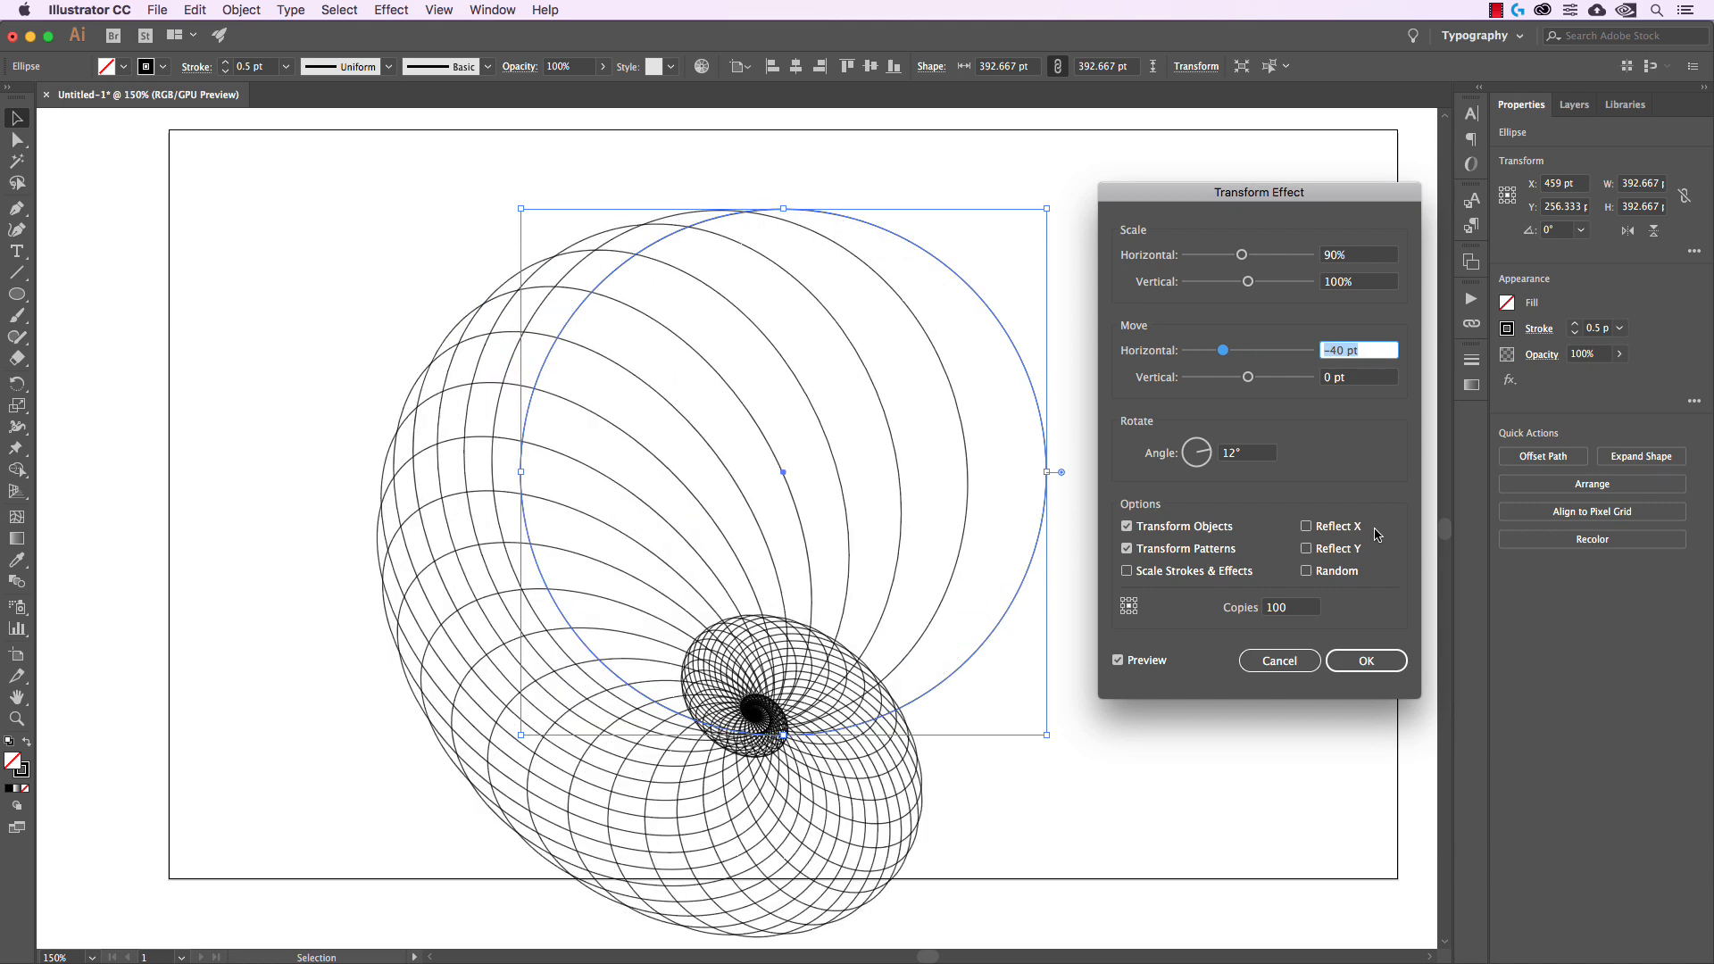
{"action": "left_click", "coordinate": [1303, 666]}
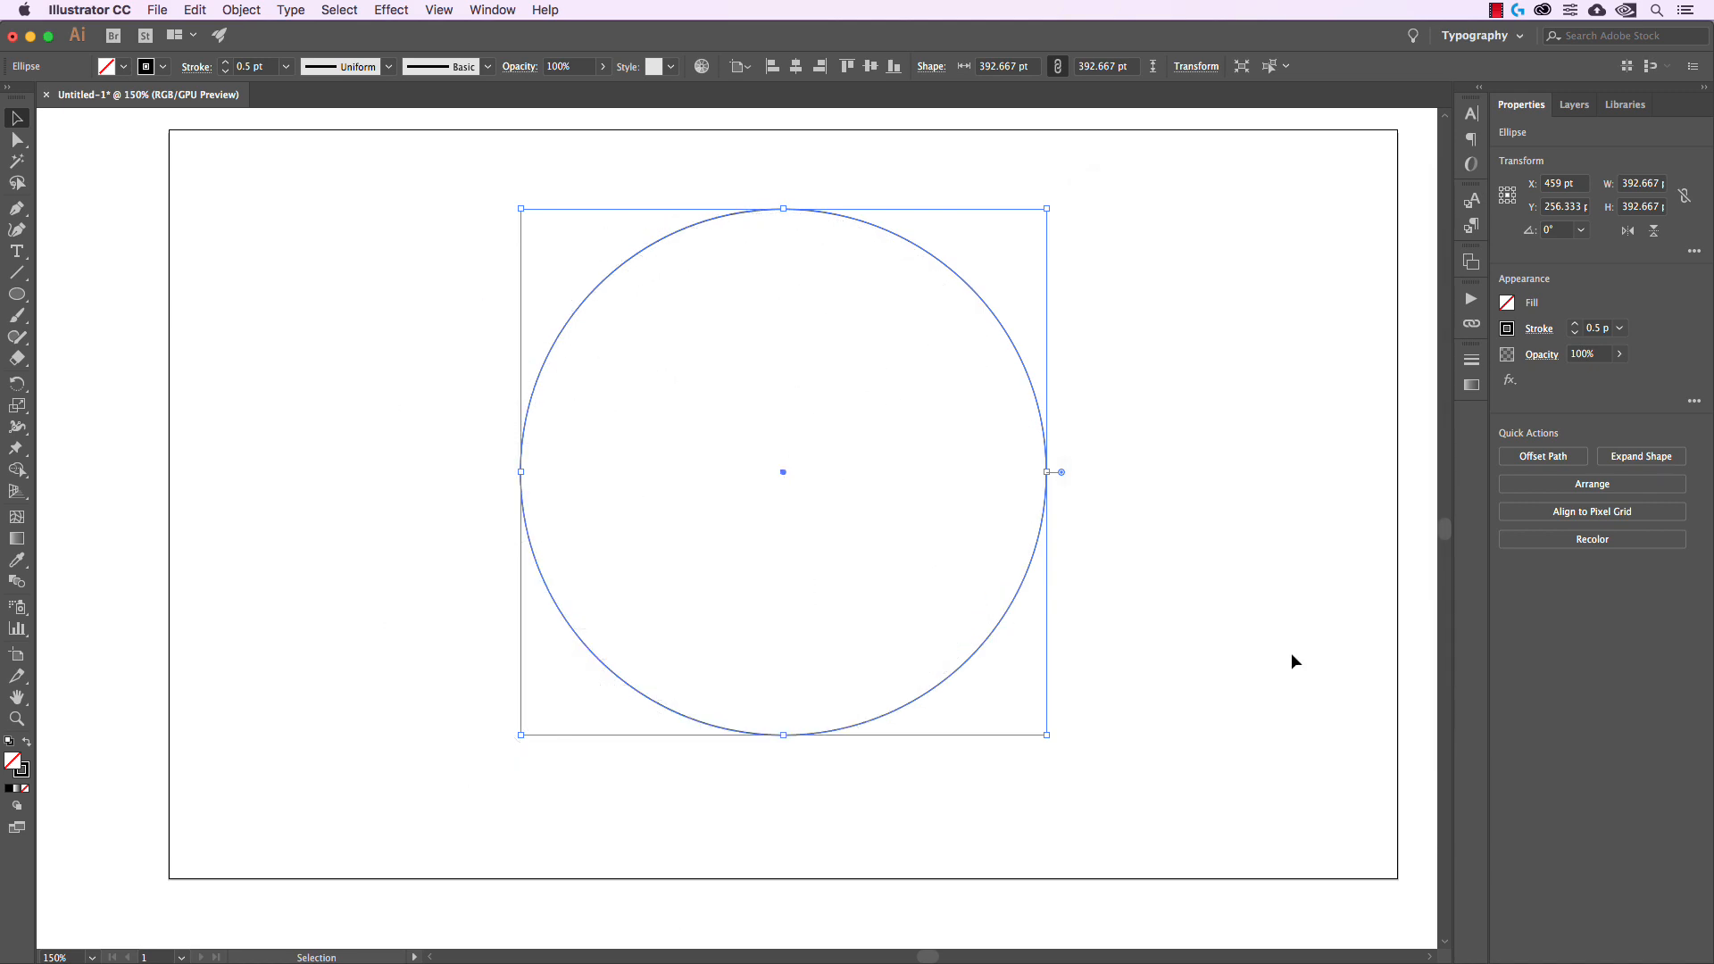
- Delete the circle from the artboard and activate the Polygon tool
{"action": "left_click_drag", "start_coordinate": [1156, 319], "coordinate": [952, 436]}
{"action": "key", "text": "Delete"}
{"action": "left_click", "coordinate": [17, 293]}
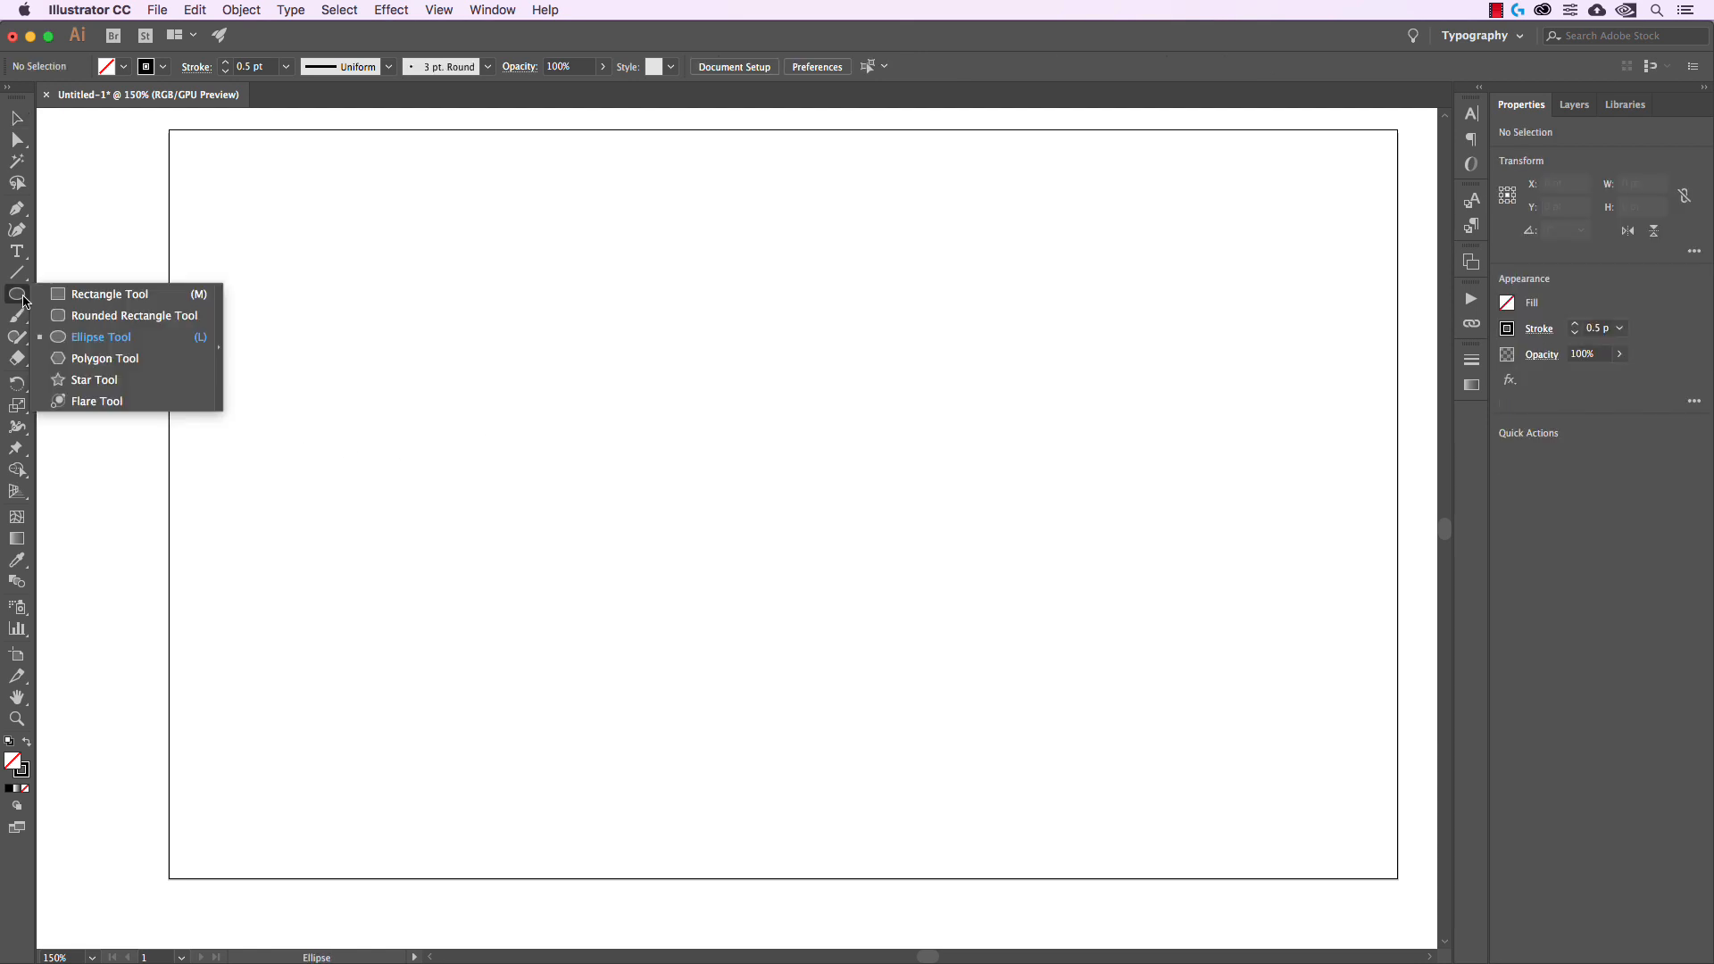
{"action": "left_click", "coordinate": [176, 365]}
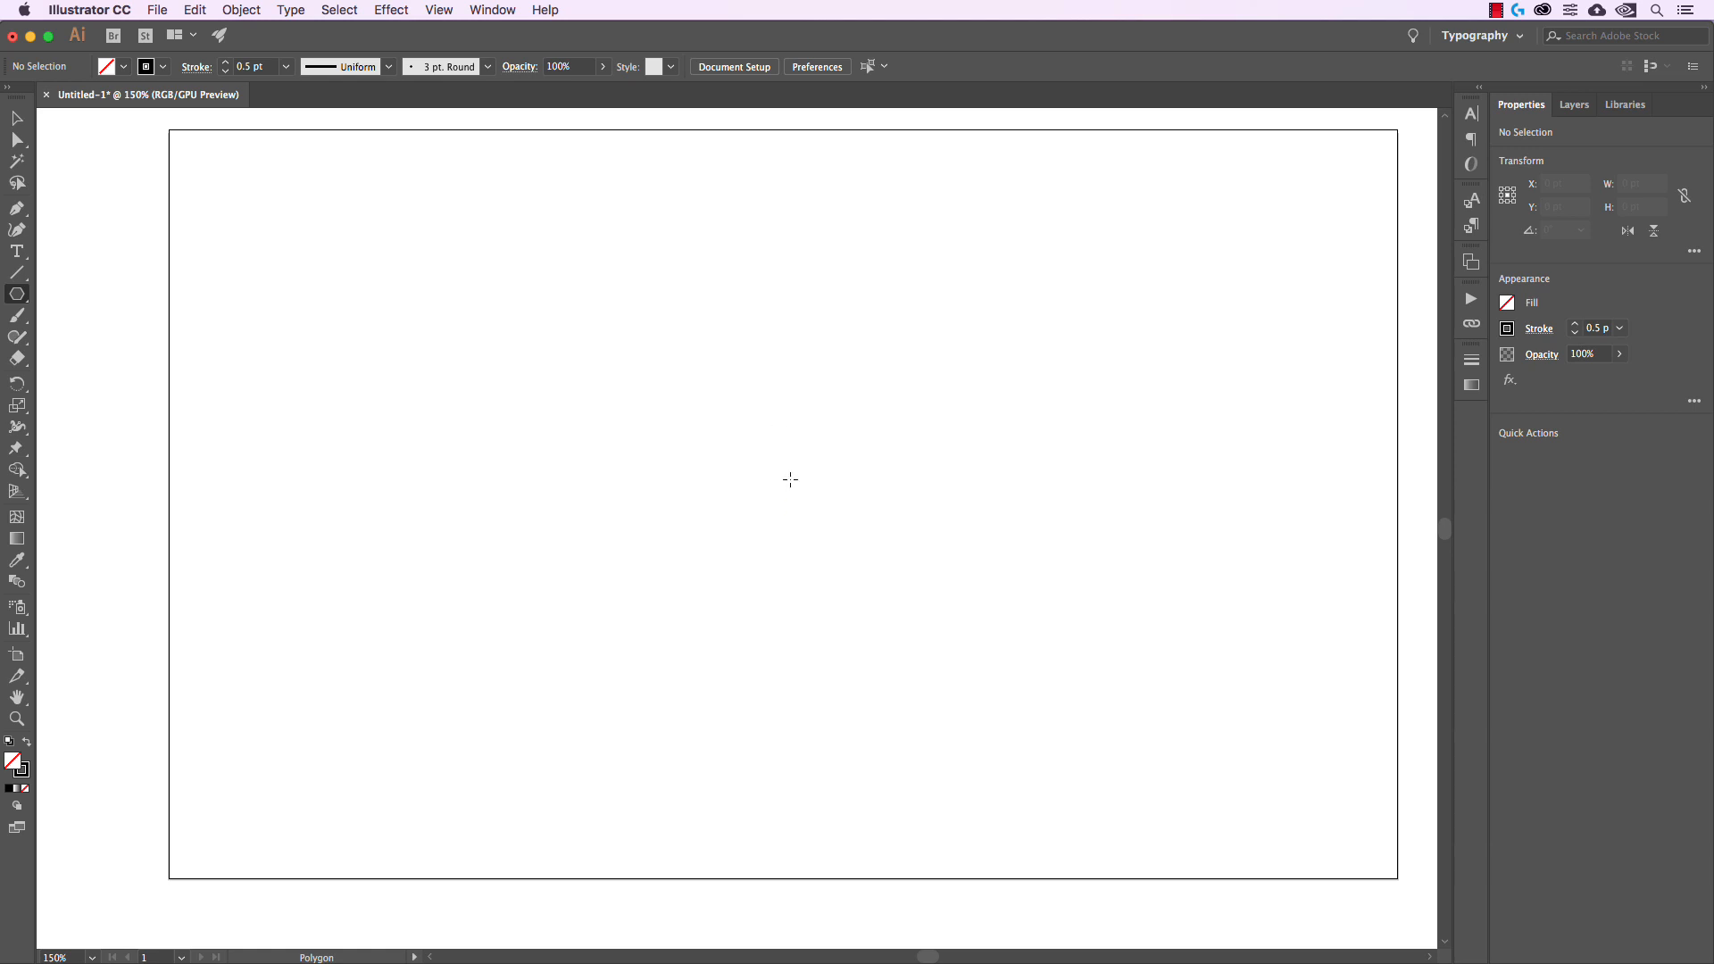
- Create a six-sided polygon with a radius of 188.2389 pt
{"action": "left_click_drag", "start_coordinate": [782, 494], "coordinate": [949, 675]}
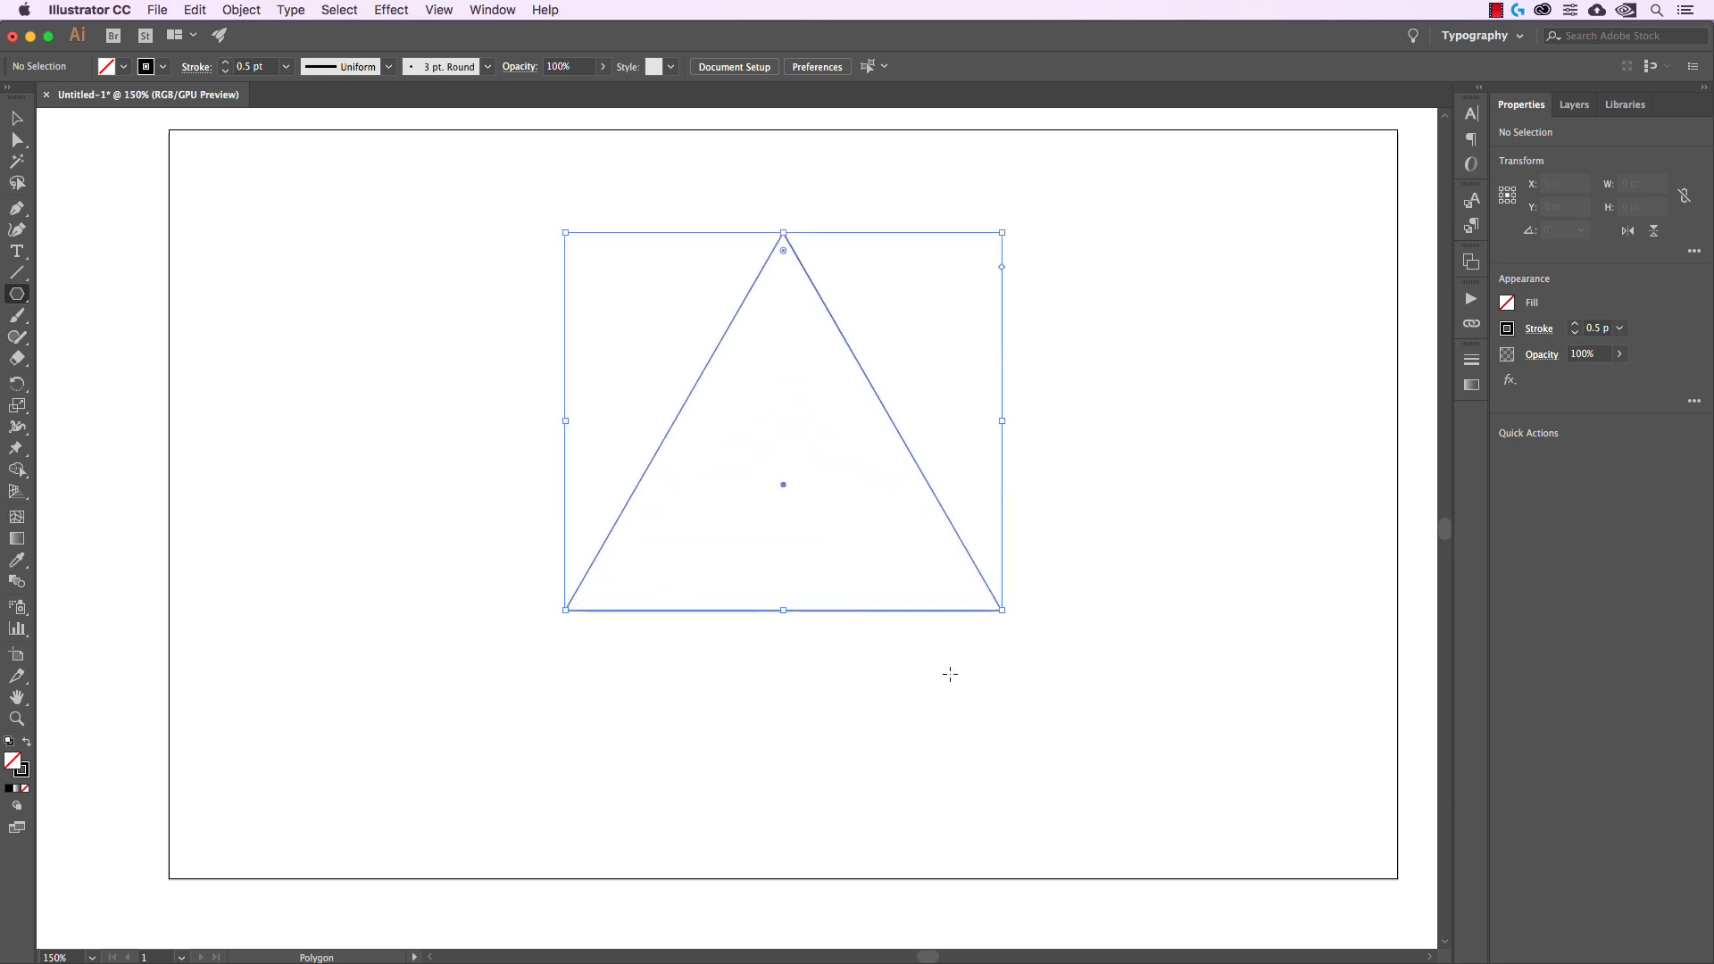
{"action": "left_click", "coordinate": [546, 261]}
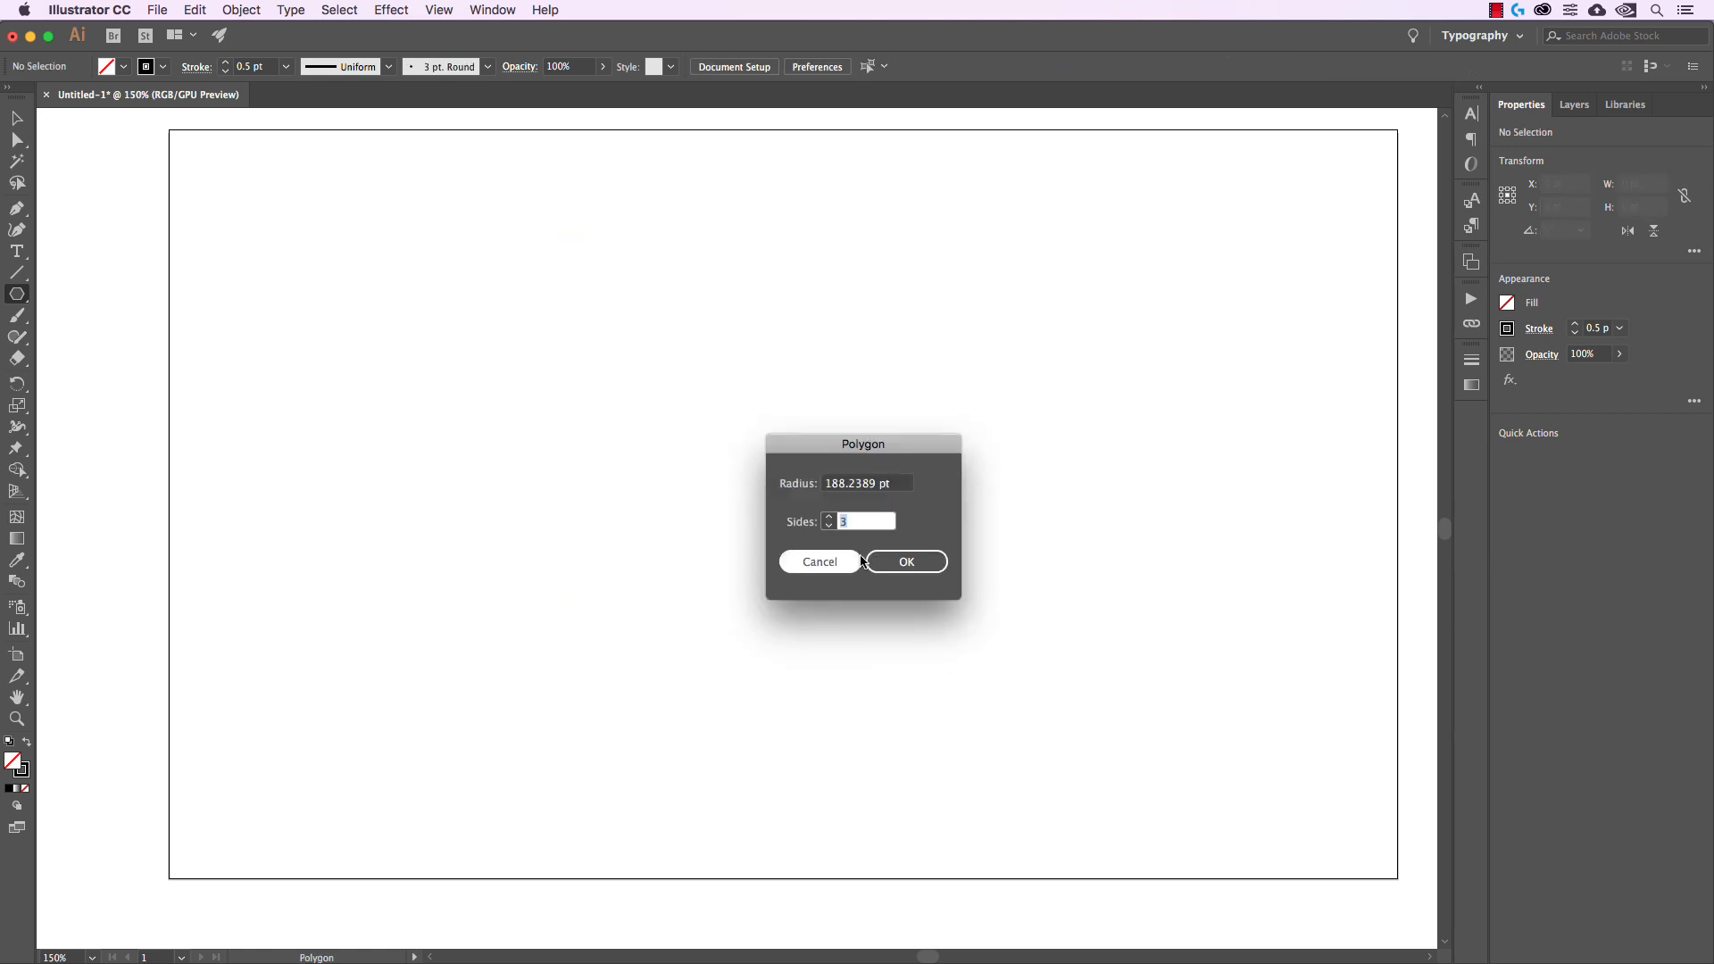
{"action": "double_click", "coordinate": [859, 522]}
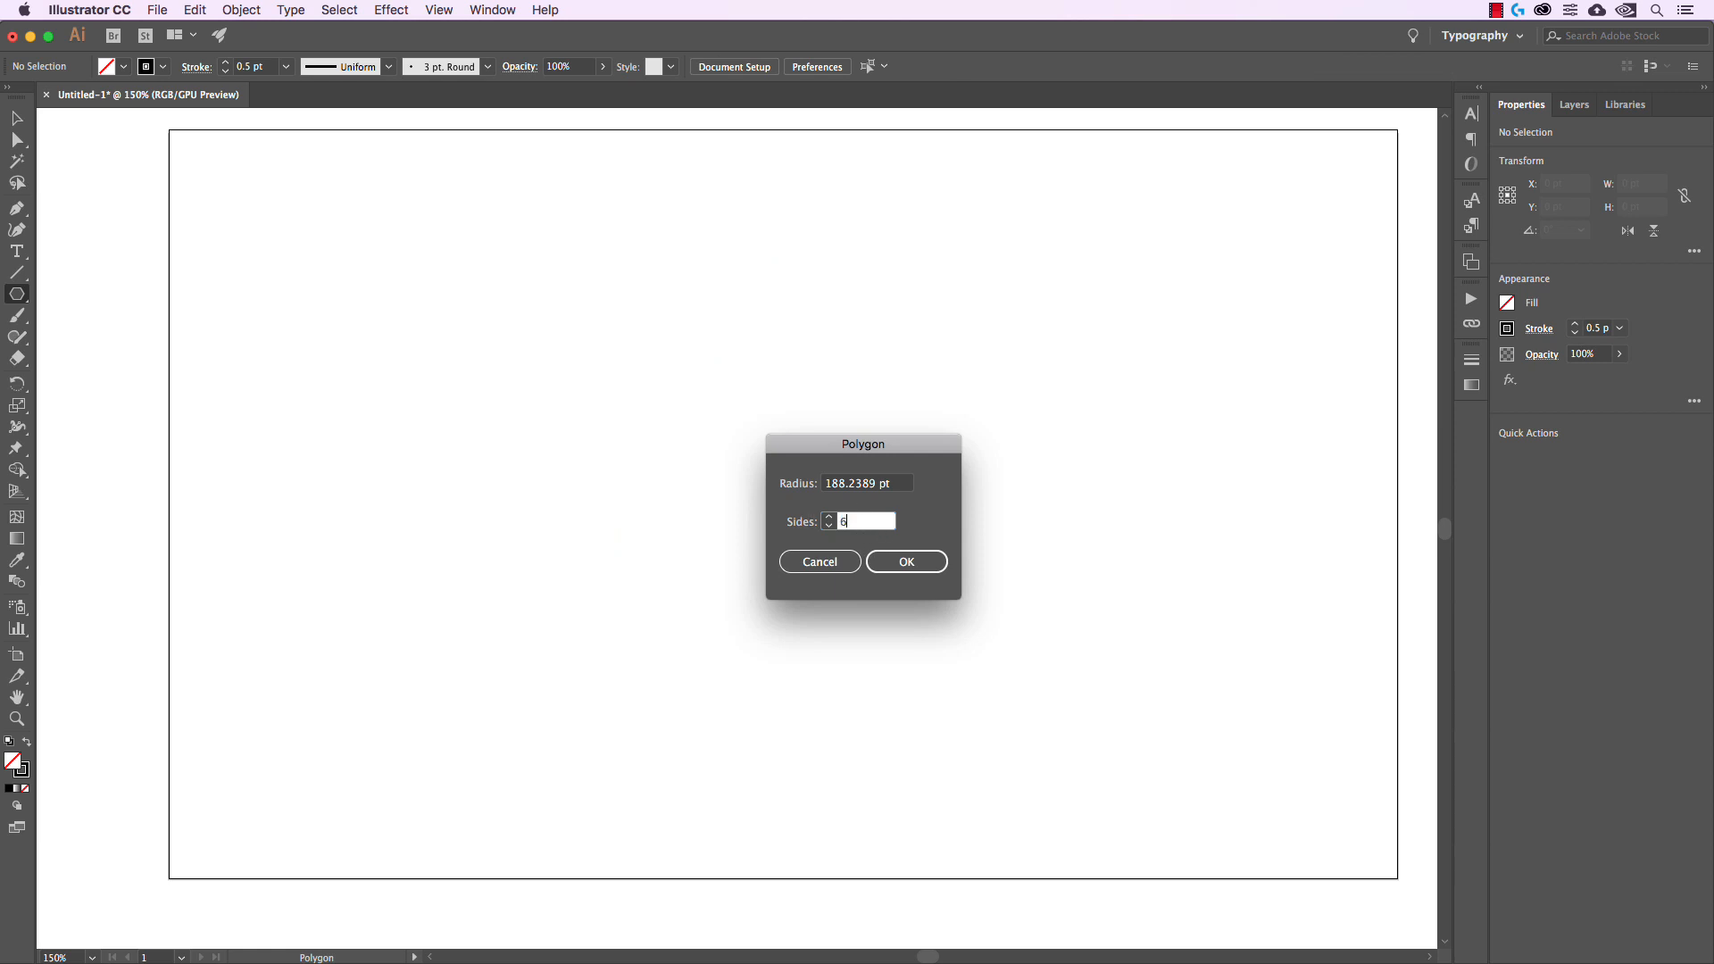
{"action": "key", "text": "Return"}
{"action": "key", "text": "v"}
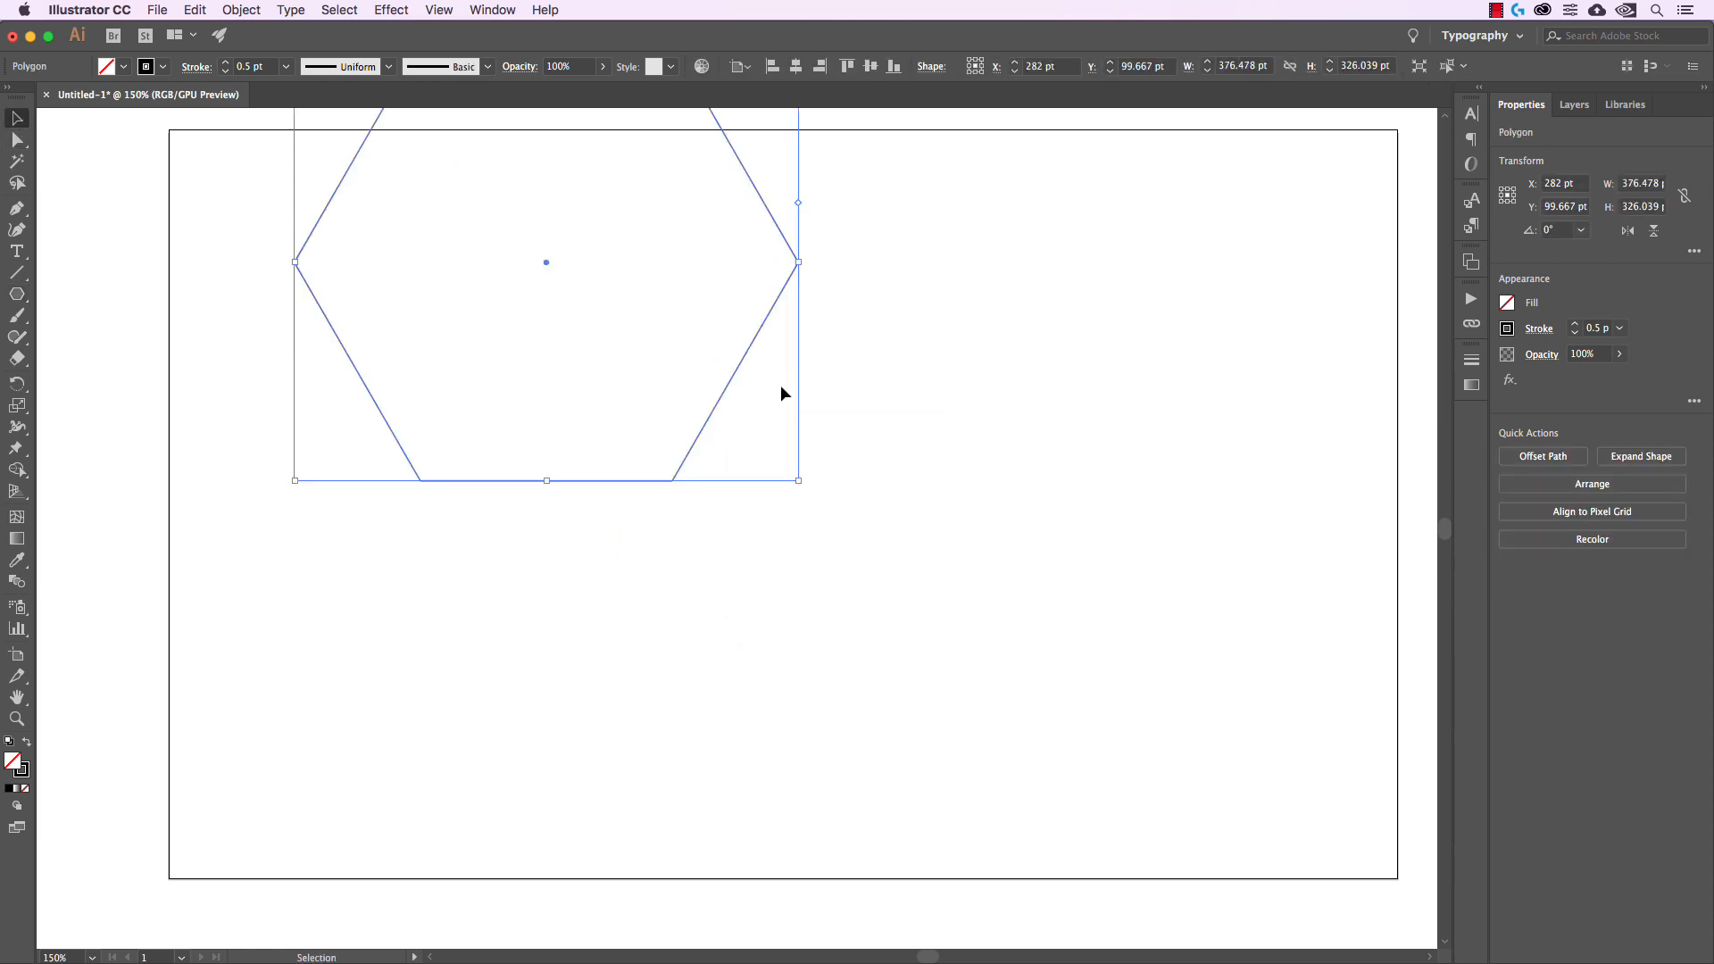
- Move the hexagon to the artboard's centre and enlarge it to about 460 pt wide and 398 pt high
{"action": "left_click_drag", "start_coordinate": [743, 360], "coordinate": [1006, 585]}
{"action": "left_click_drag", "start_coordinate": [1067, 708], "coordinate": [1118, 754]}
{"action": "left_click", "coordinate": [1258, 653]}
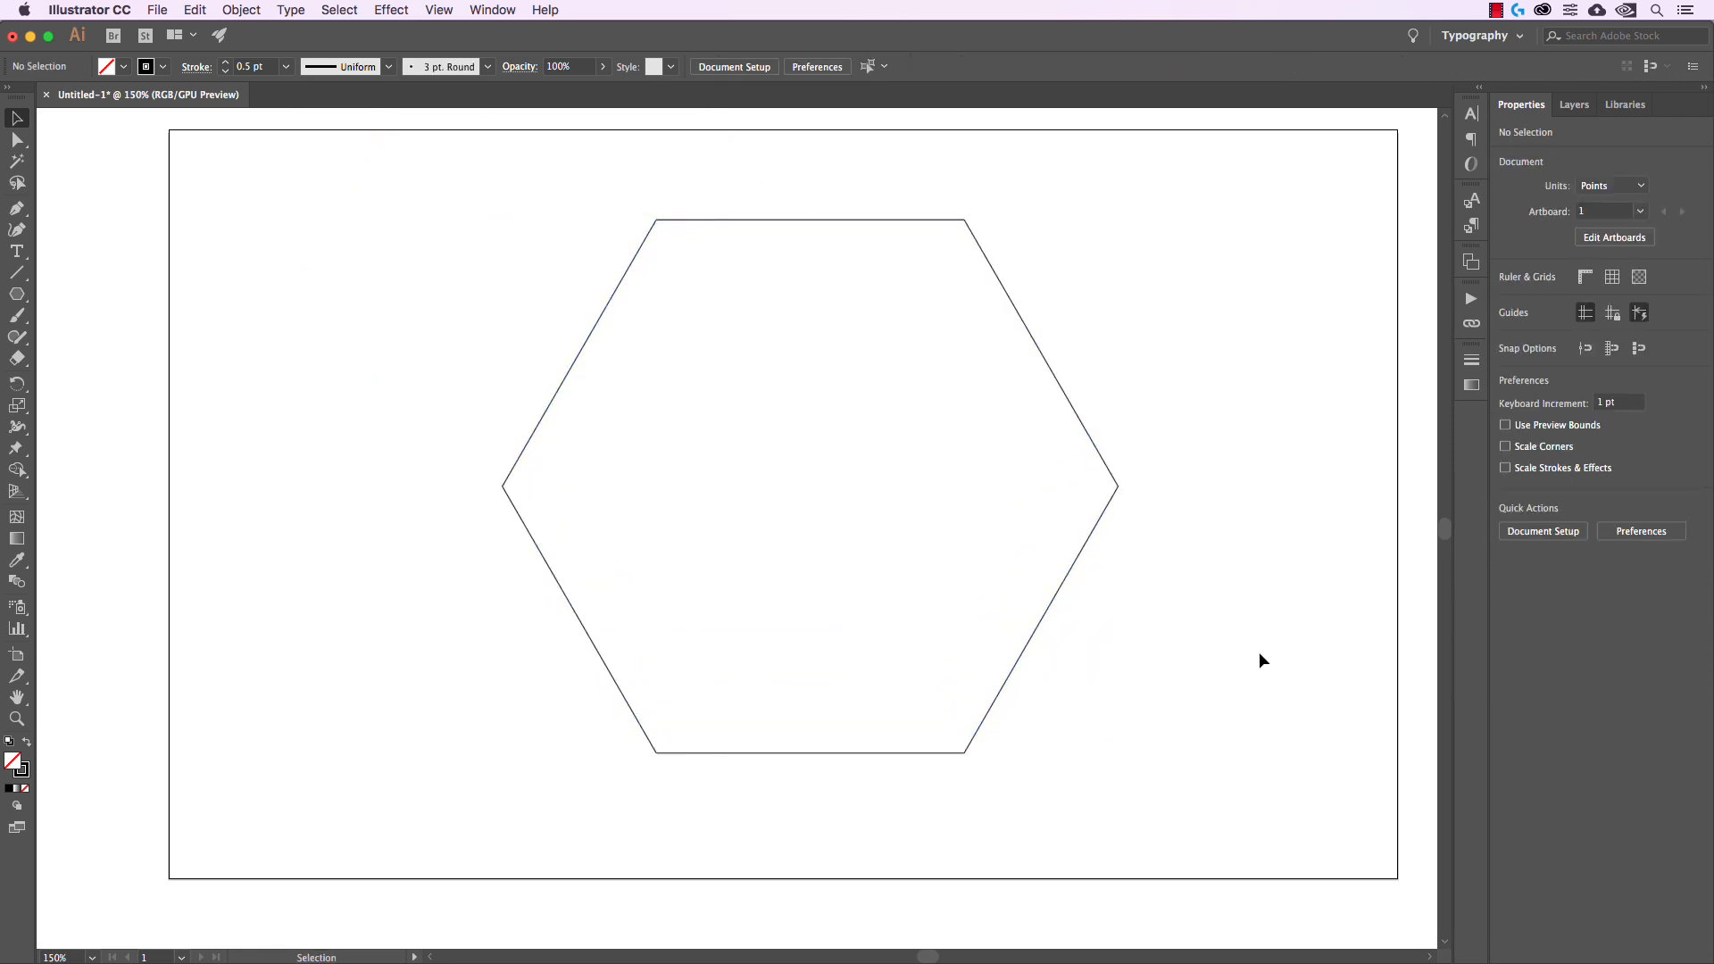
- Start a Distort & Transform Transform effect on the hexagon with 97% horizontal and vertical scale
{"action": "left_click", "coordinate": [1115, 484]}
{"action": "left_click", "coordinate": [391, 10]}
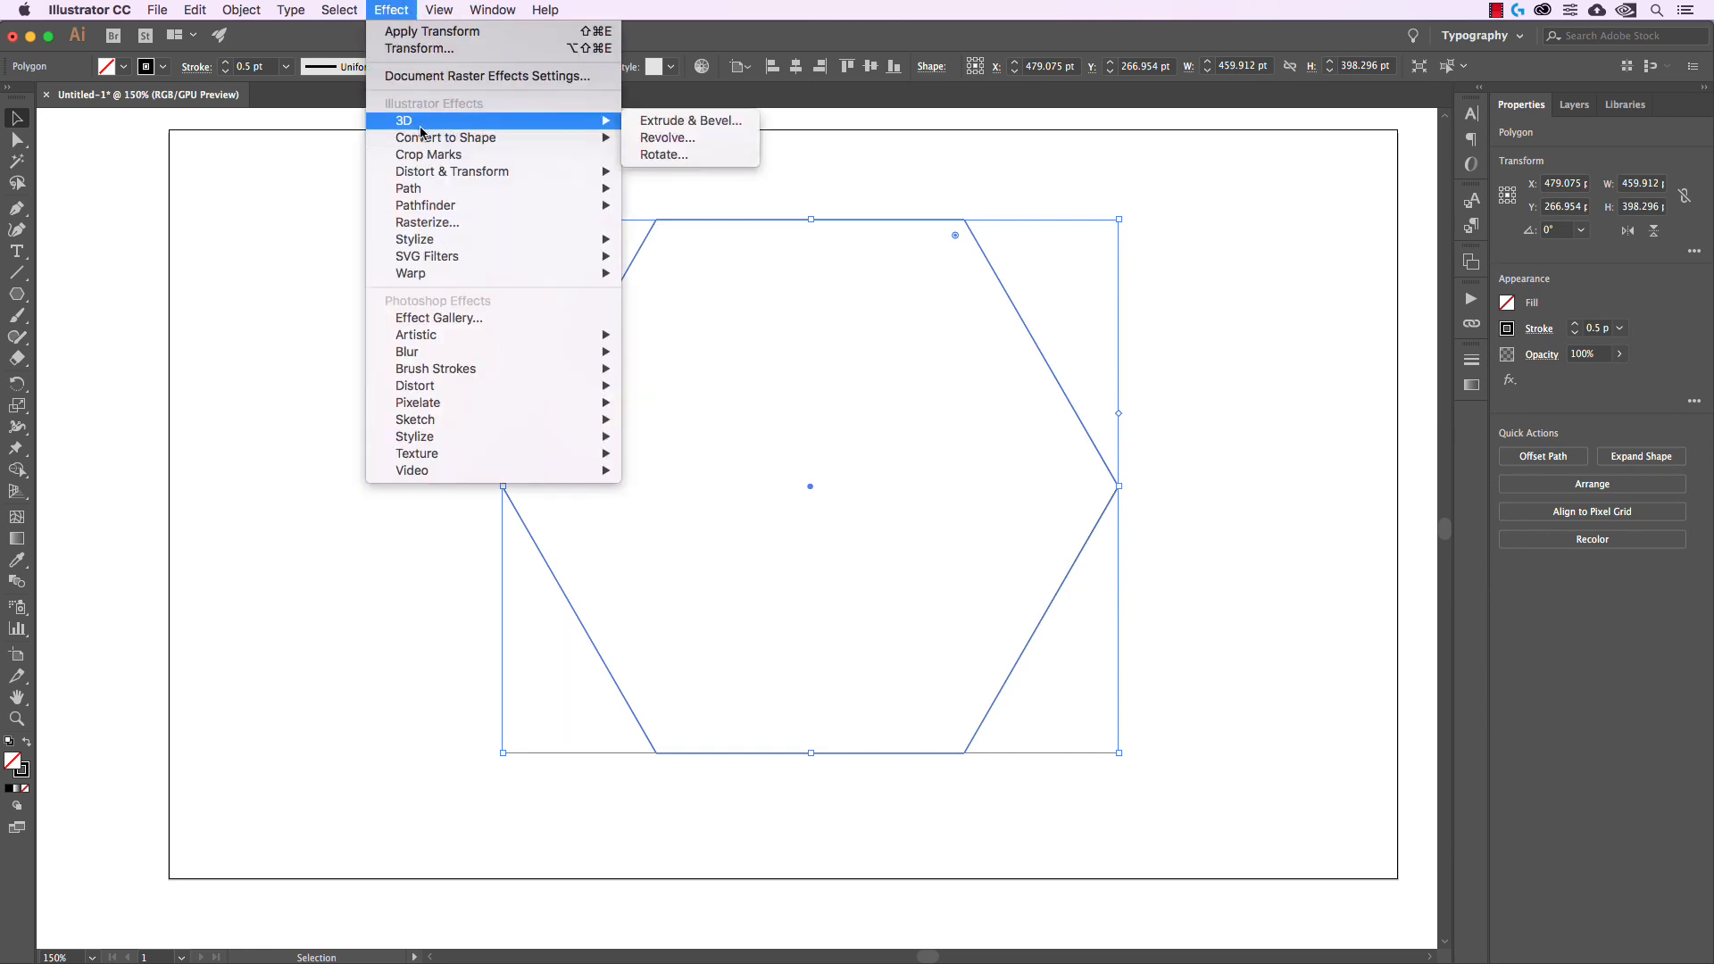
{"action": "mouse_move", "coordinate": [431, 180]}
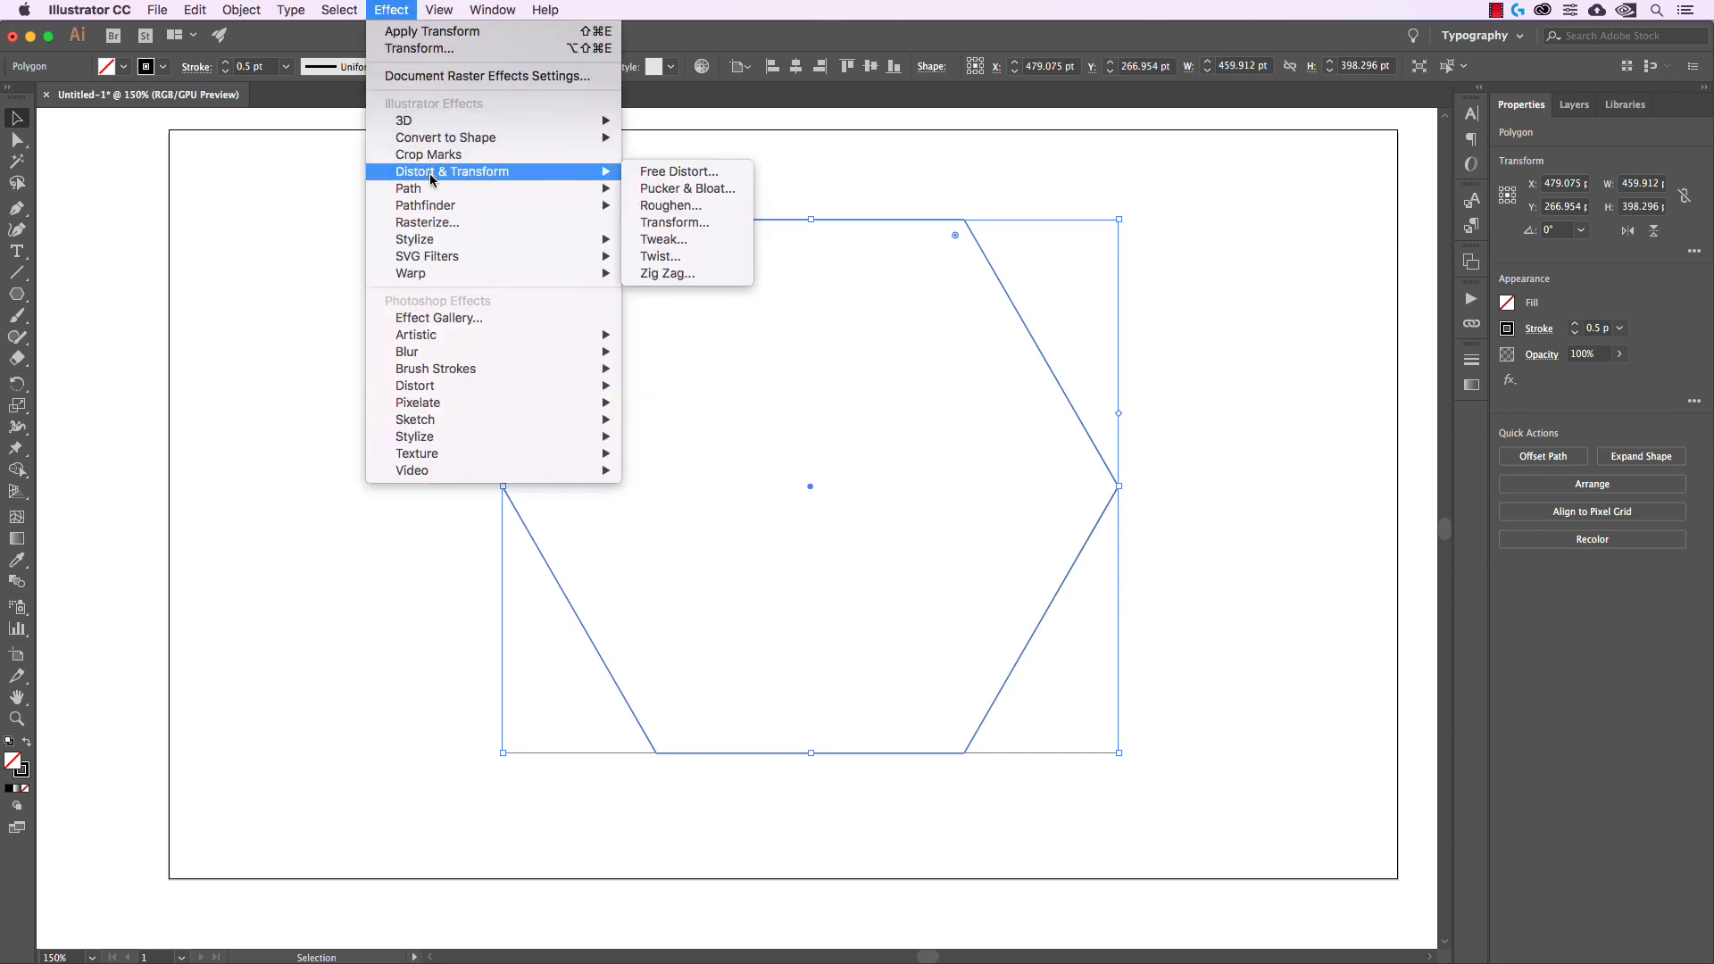
{"action": "left_click", "coordinate": [675, 222]}
{"action": "left_click_drag", "start_coordinate": [1265, 189], "coordinate": [1373, 186]}
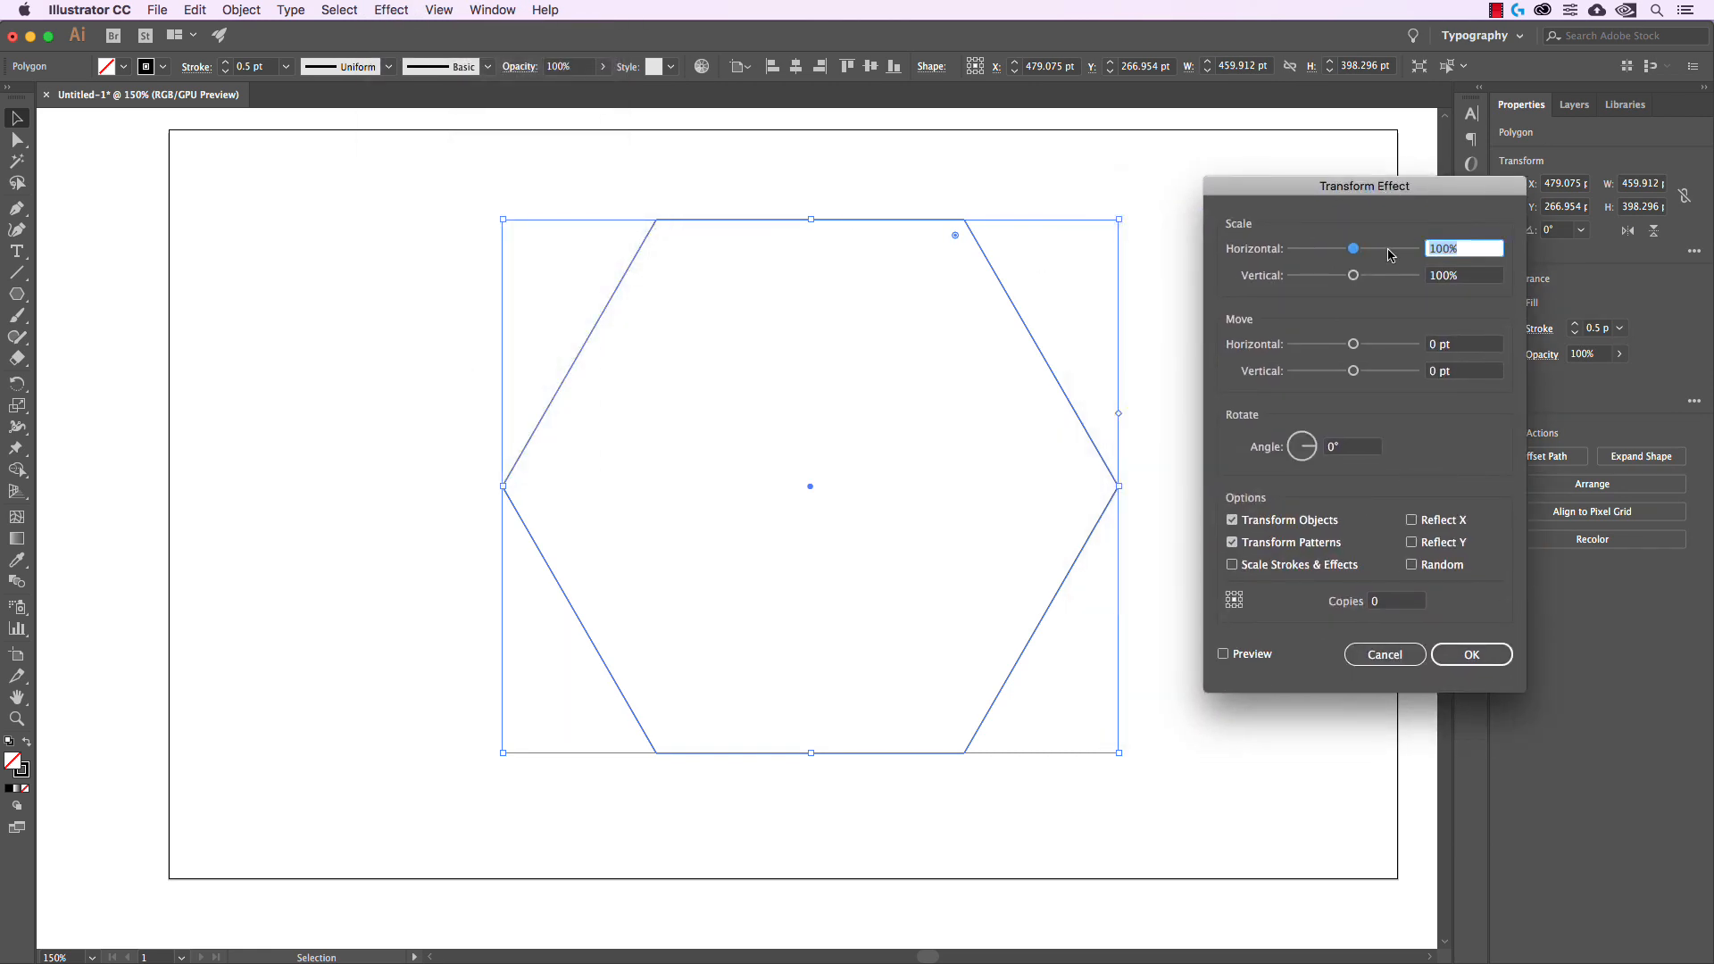
{"action": "type", "text": "97"}
{"action": "key", "text": "Tab"}
{"action": "type", "text": "97"}
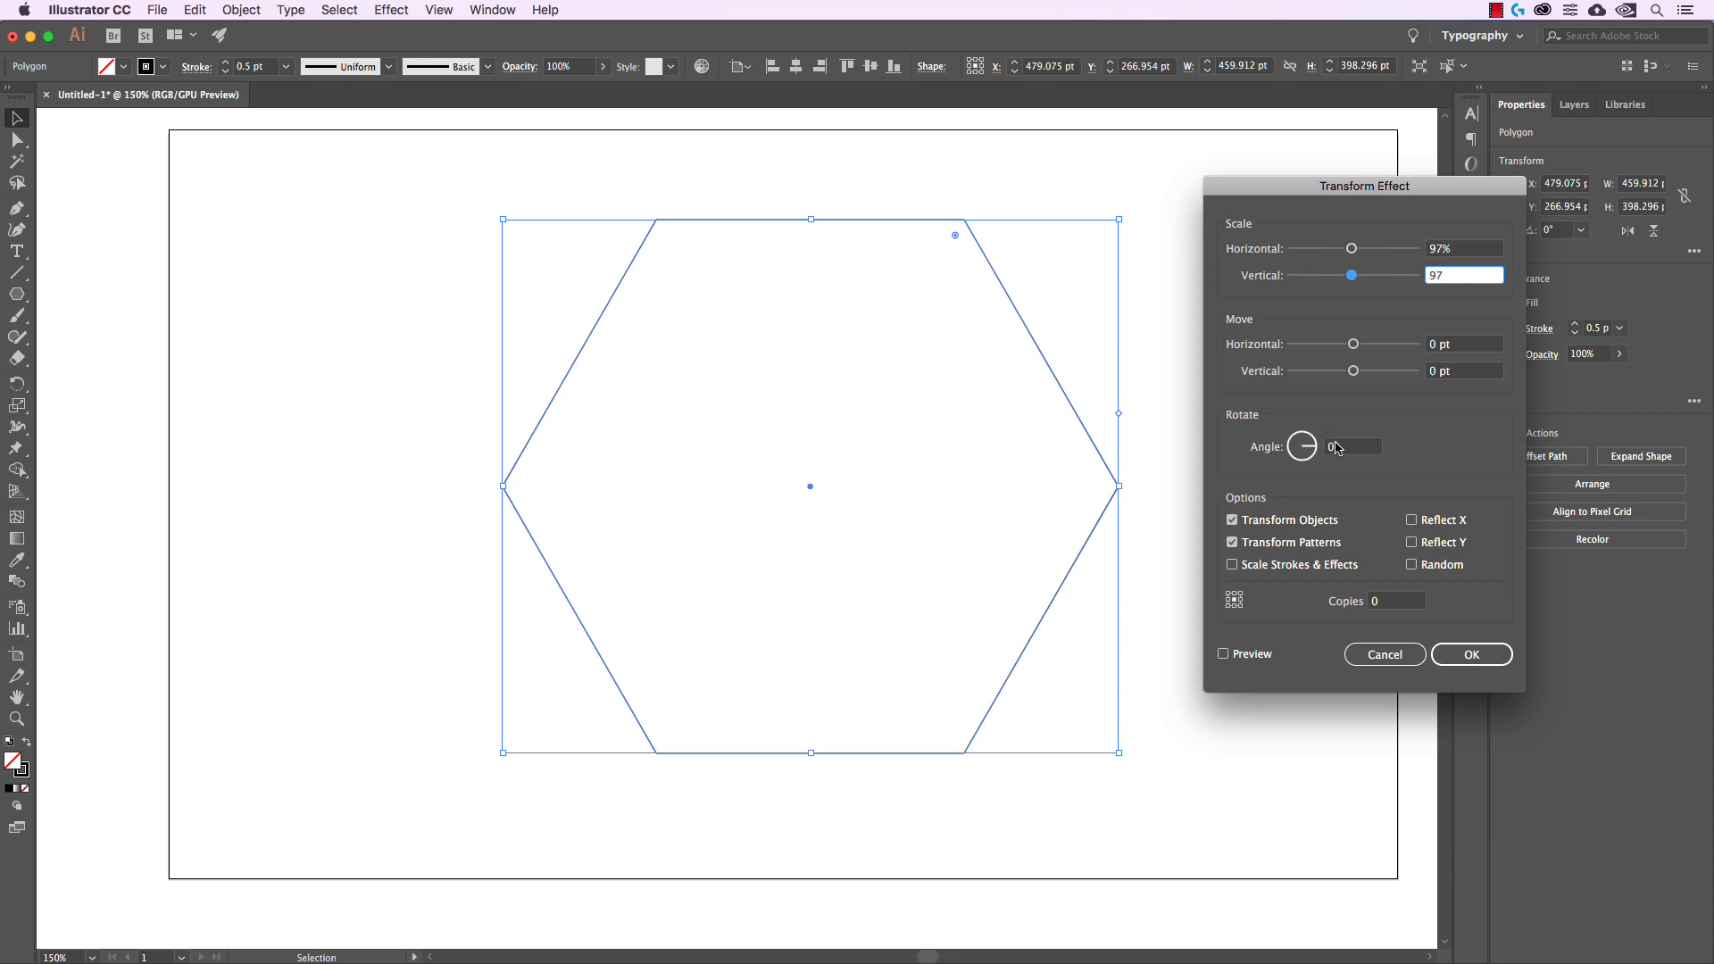
- Set the hexagon effect's rotation angle to 3° and turn on the preview
{"action": "key", "text": "Tab"}
{"action": "key", "text": "Tab"}
{"action": "key", "text": "Tab"}
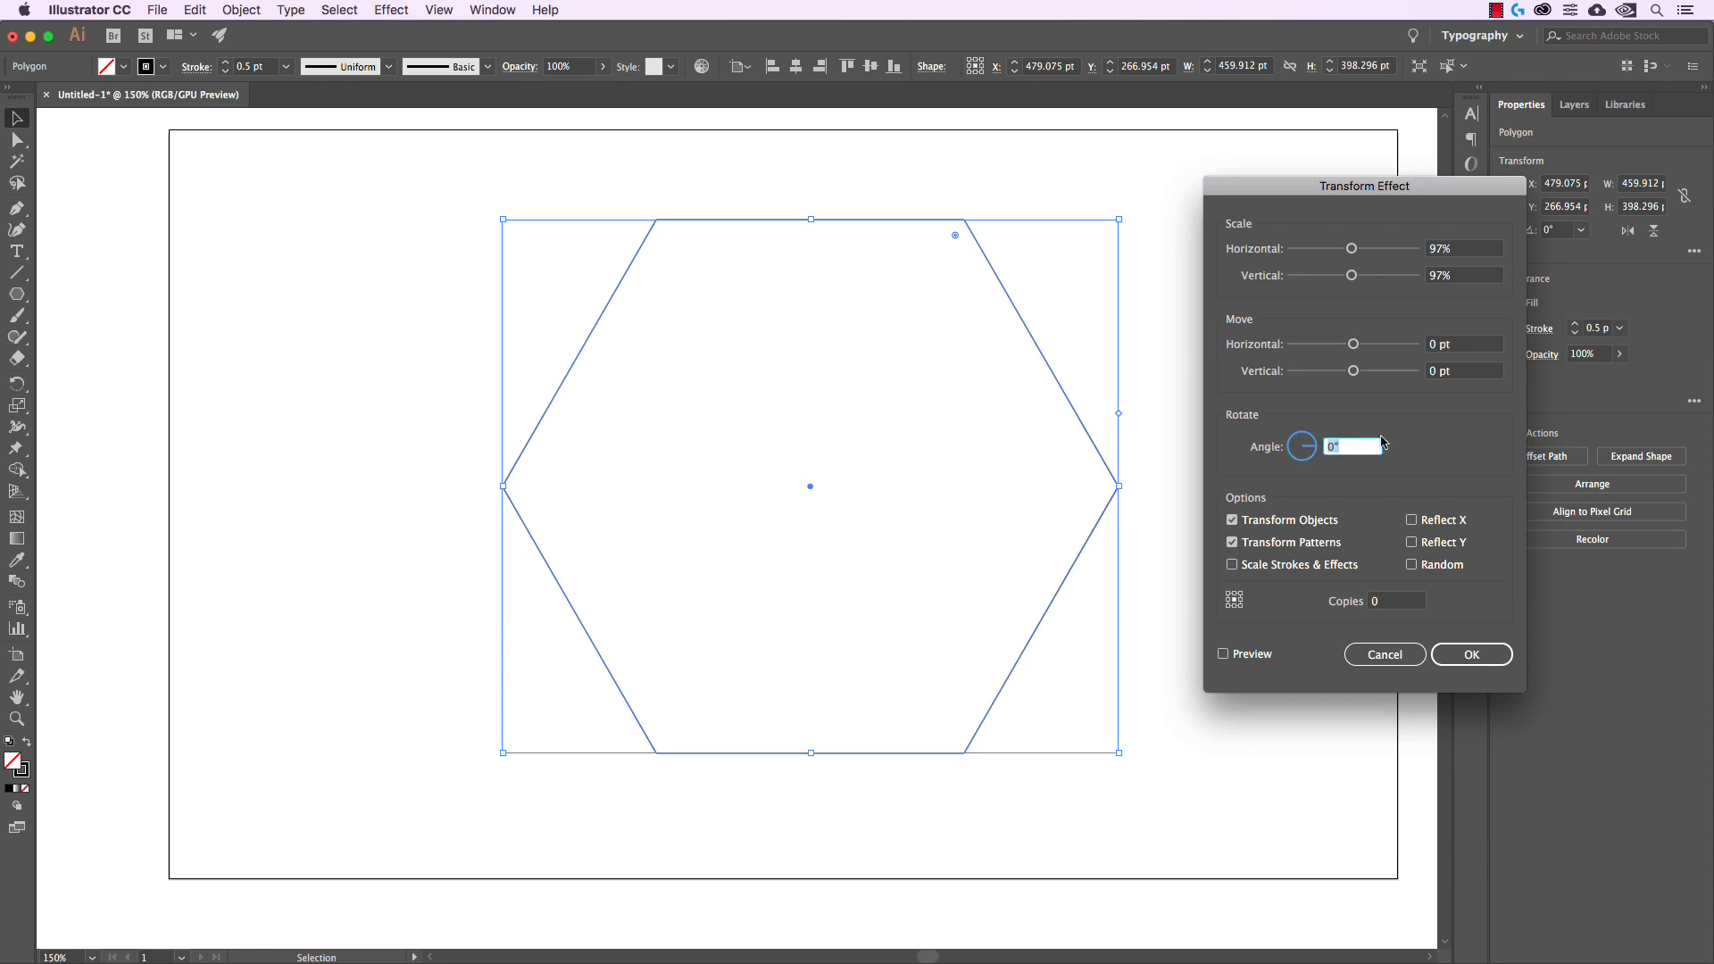
{"action": "left_click", "coordinate": [1268, 656]}
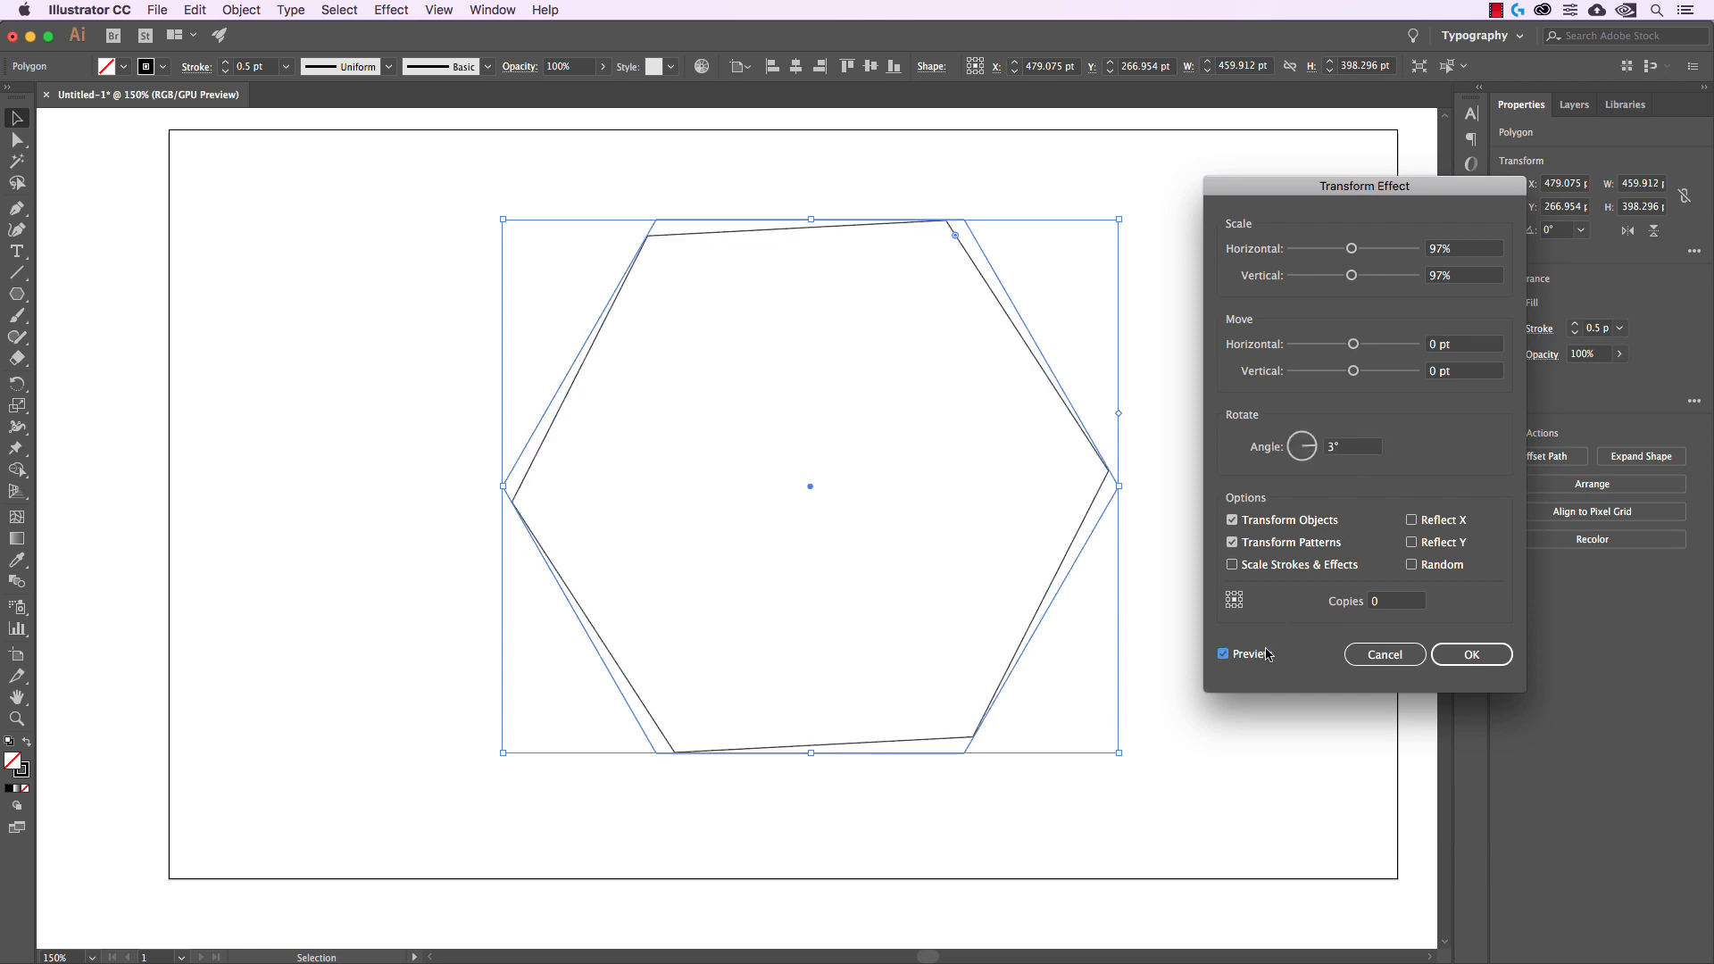
- Try 40 and 60 copies for the hexagon's Transform effect
{"action": "left_click_drag", "start_coordinate": [1396, 599], "coordinate": [1362, 597]}
{"action": "key", "text": "shift+Up"}
{"action": "key", "text": "shift+Up"}
{"action": "key", "text": "shift+Up"}
{"action": "key", "text": "shift+Up"}
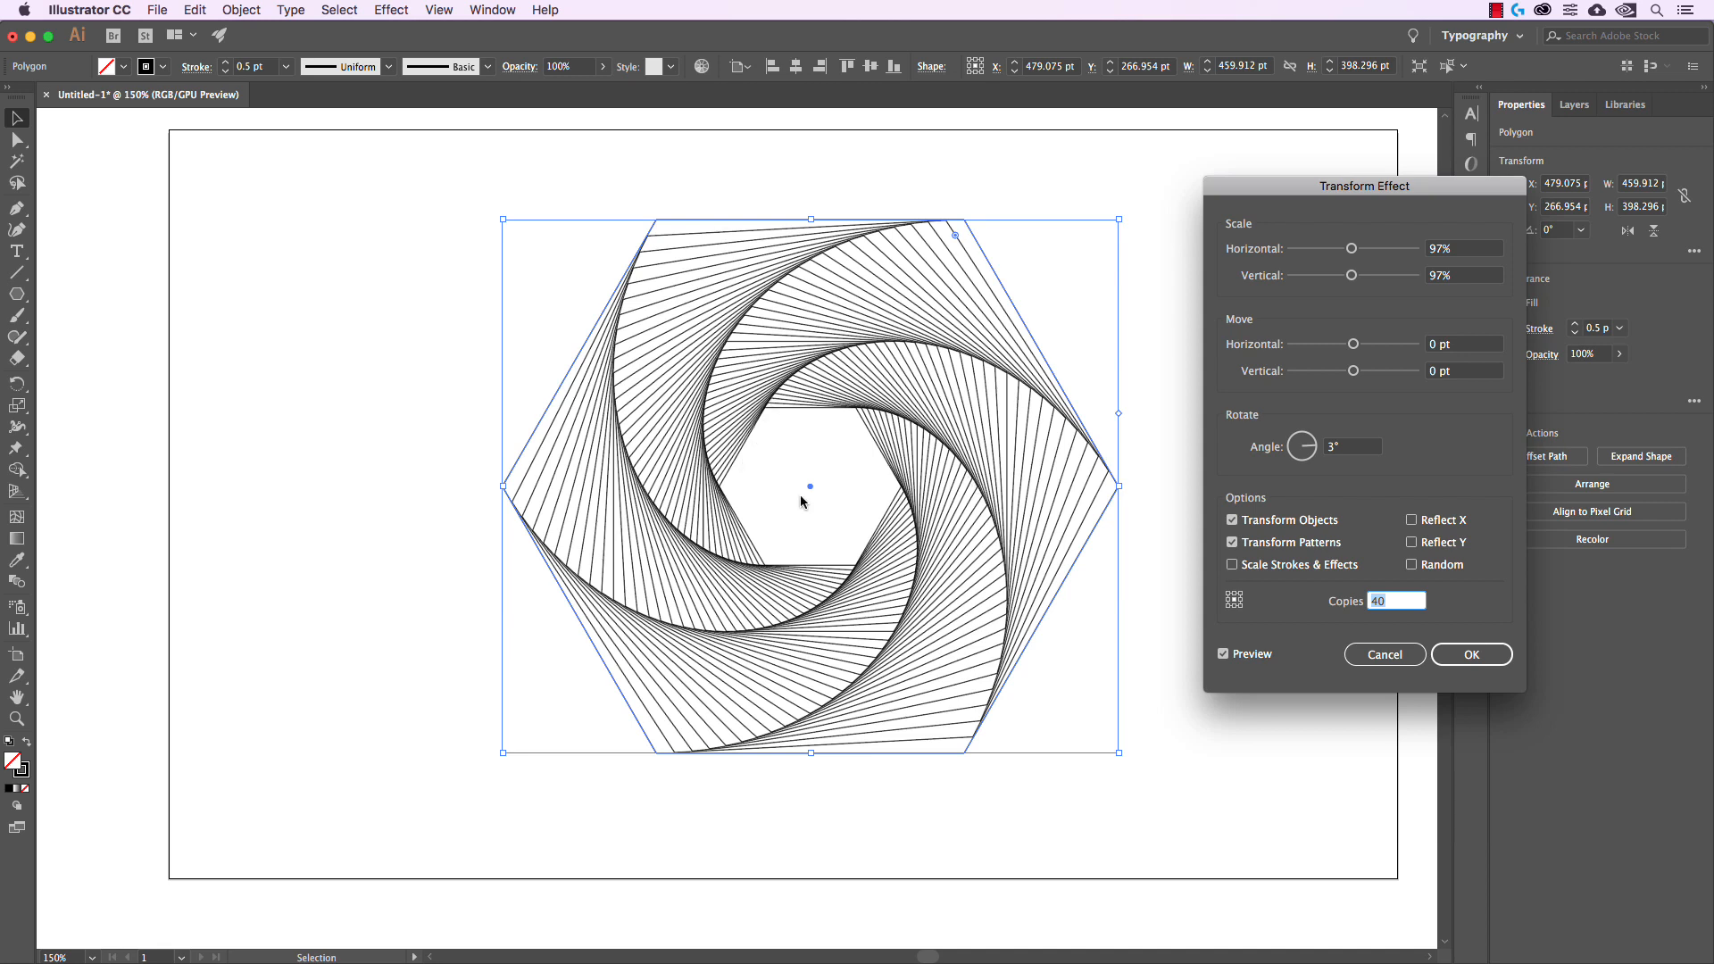
{"action": "type", "text": "60"}
{"action": "key", "text": "Tab"}
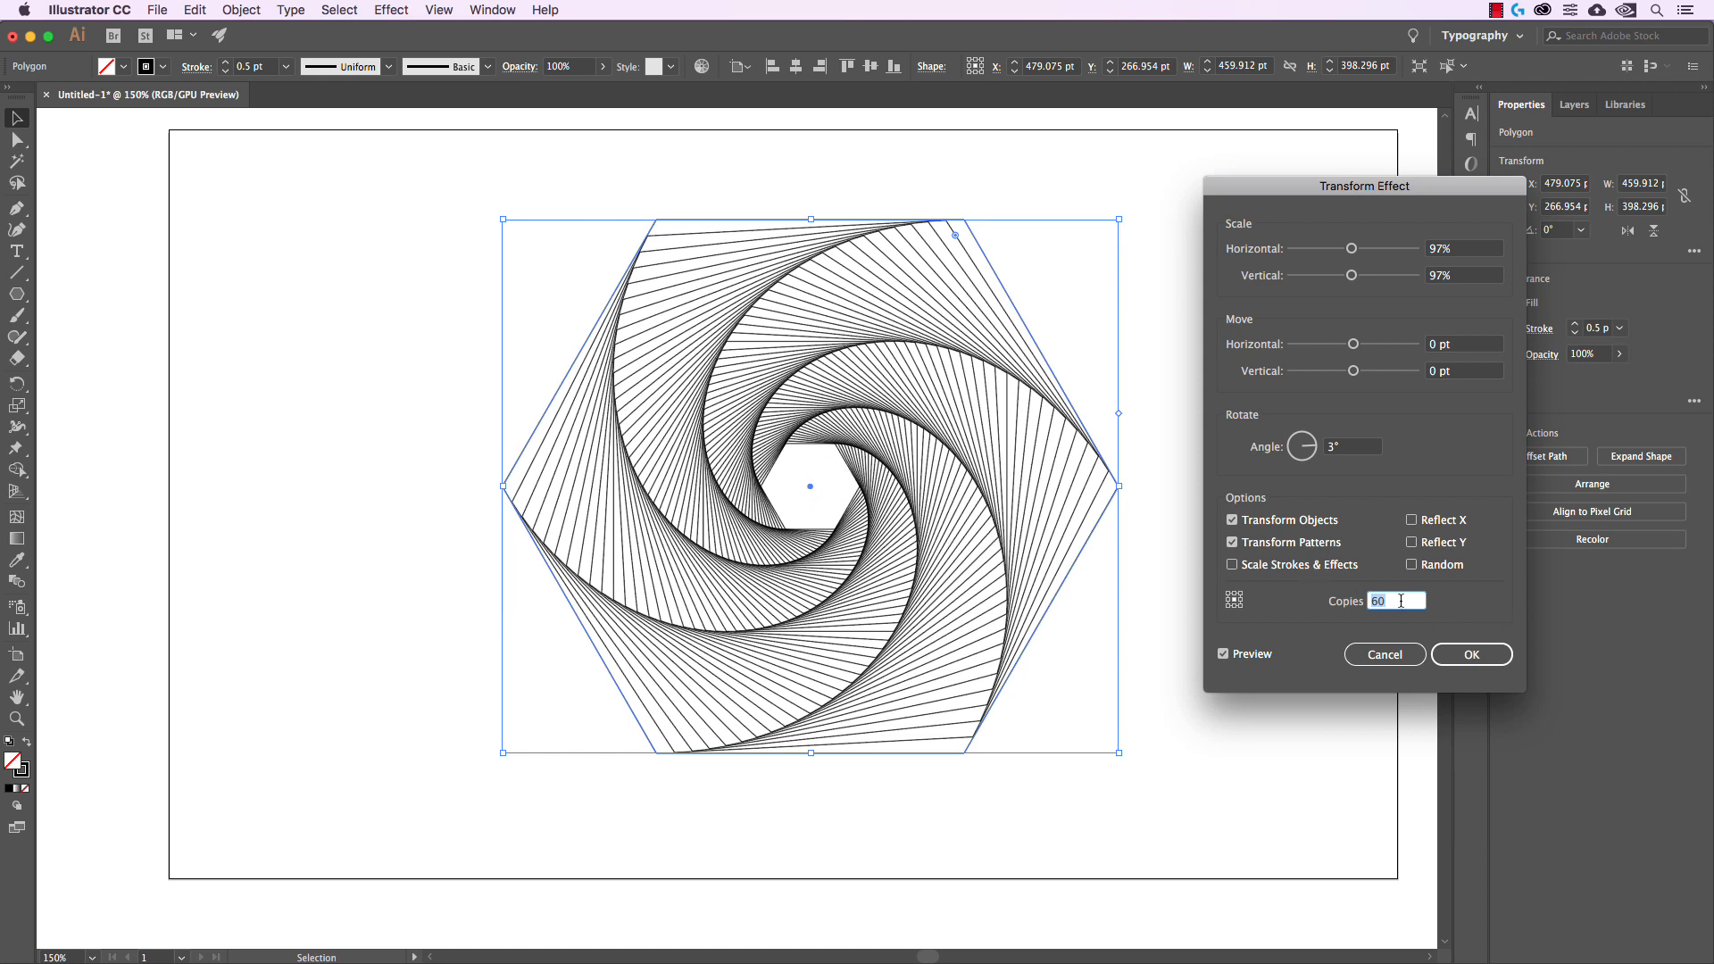
- Set the hexagon effect to 50 copies and apply it
{"action": "type", "text": "50"}
{"action": "key", "text": "Tab"}
{"action": "left_click", "coordinate": [1472, 652]}
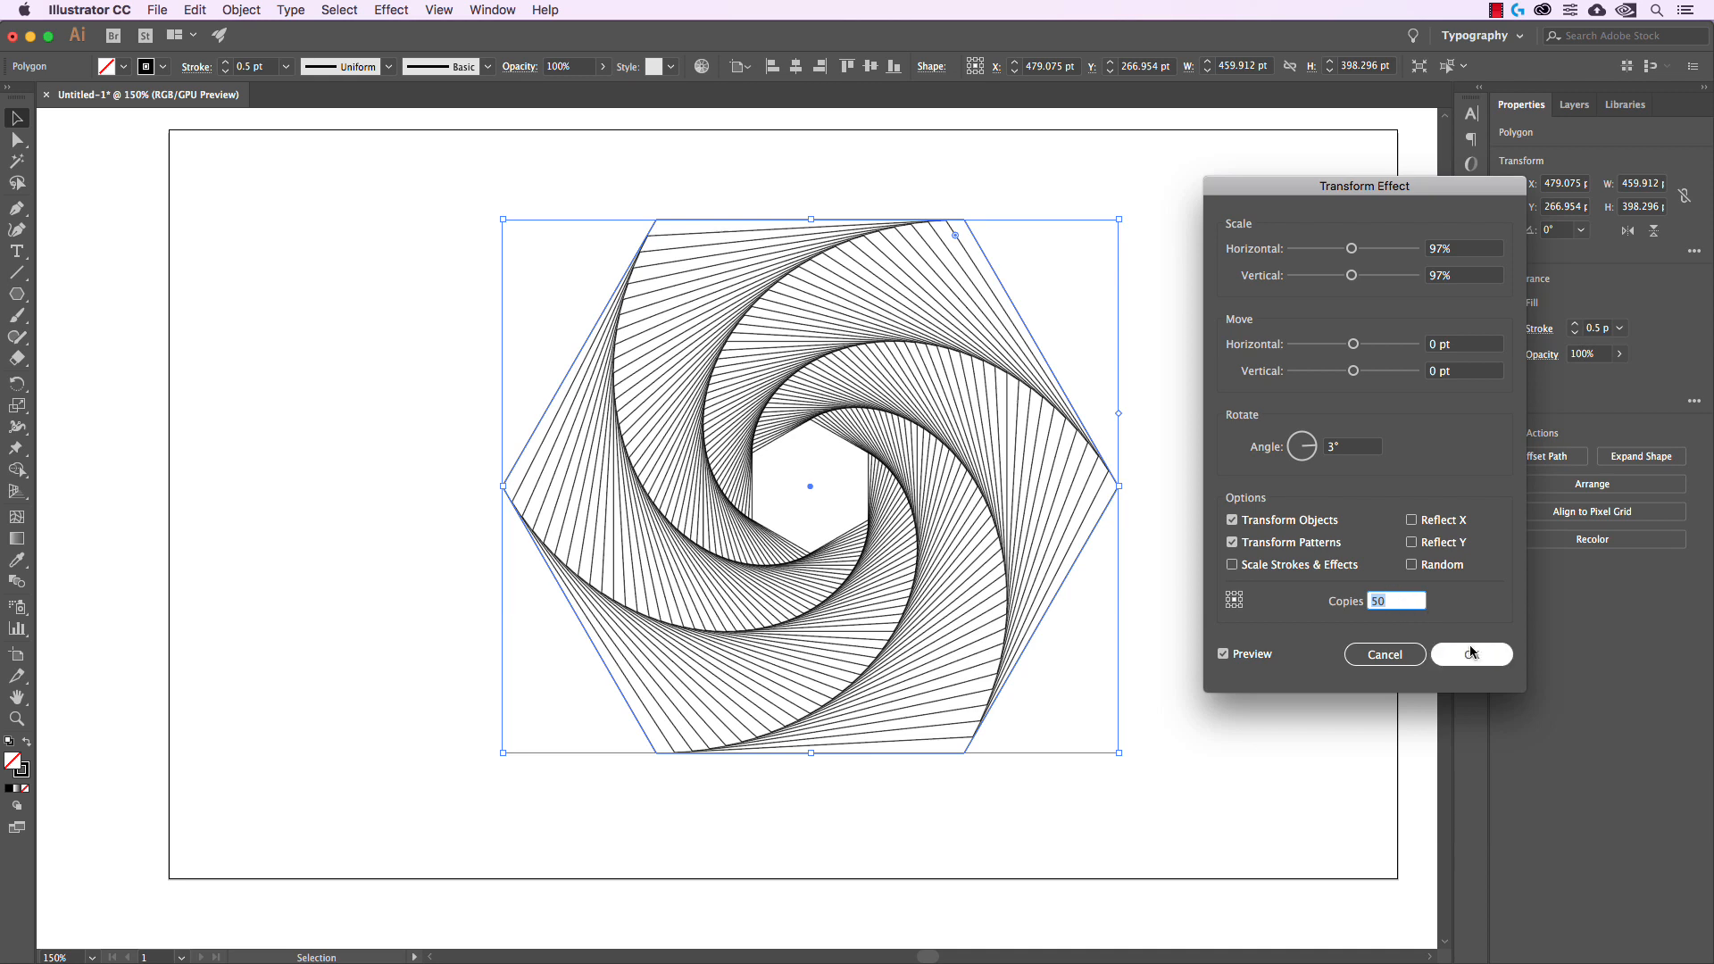
- Confirm the hexagon's Transform effect with 50 copies and deselect the artwork
{"action": "left_click", "coordinate": [1472, 654]}
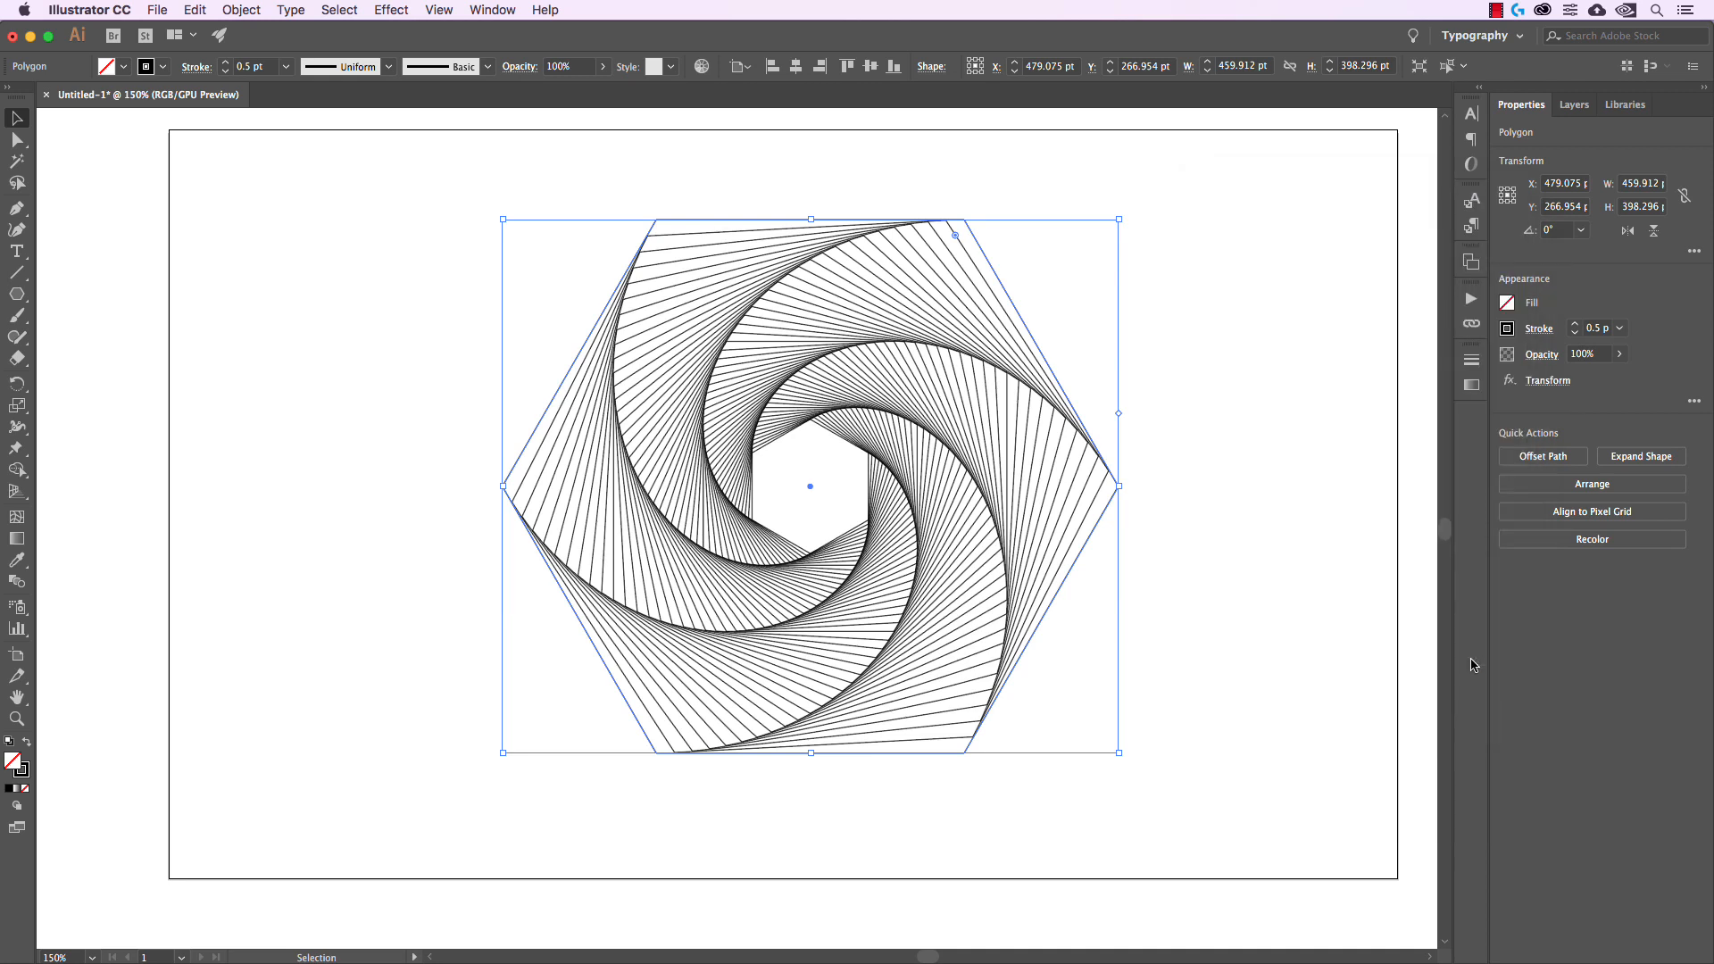
{"action": "left_click", "coordinate": [1202, 442]}
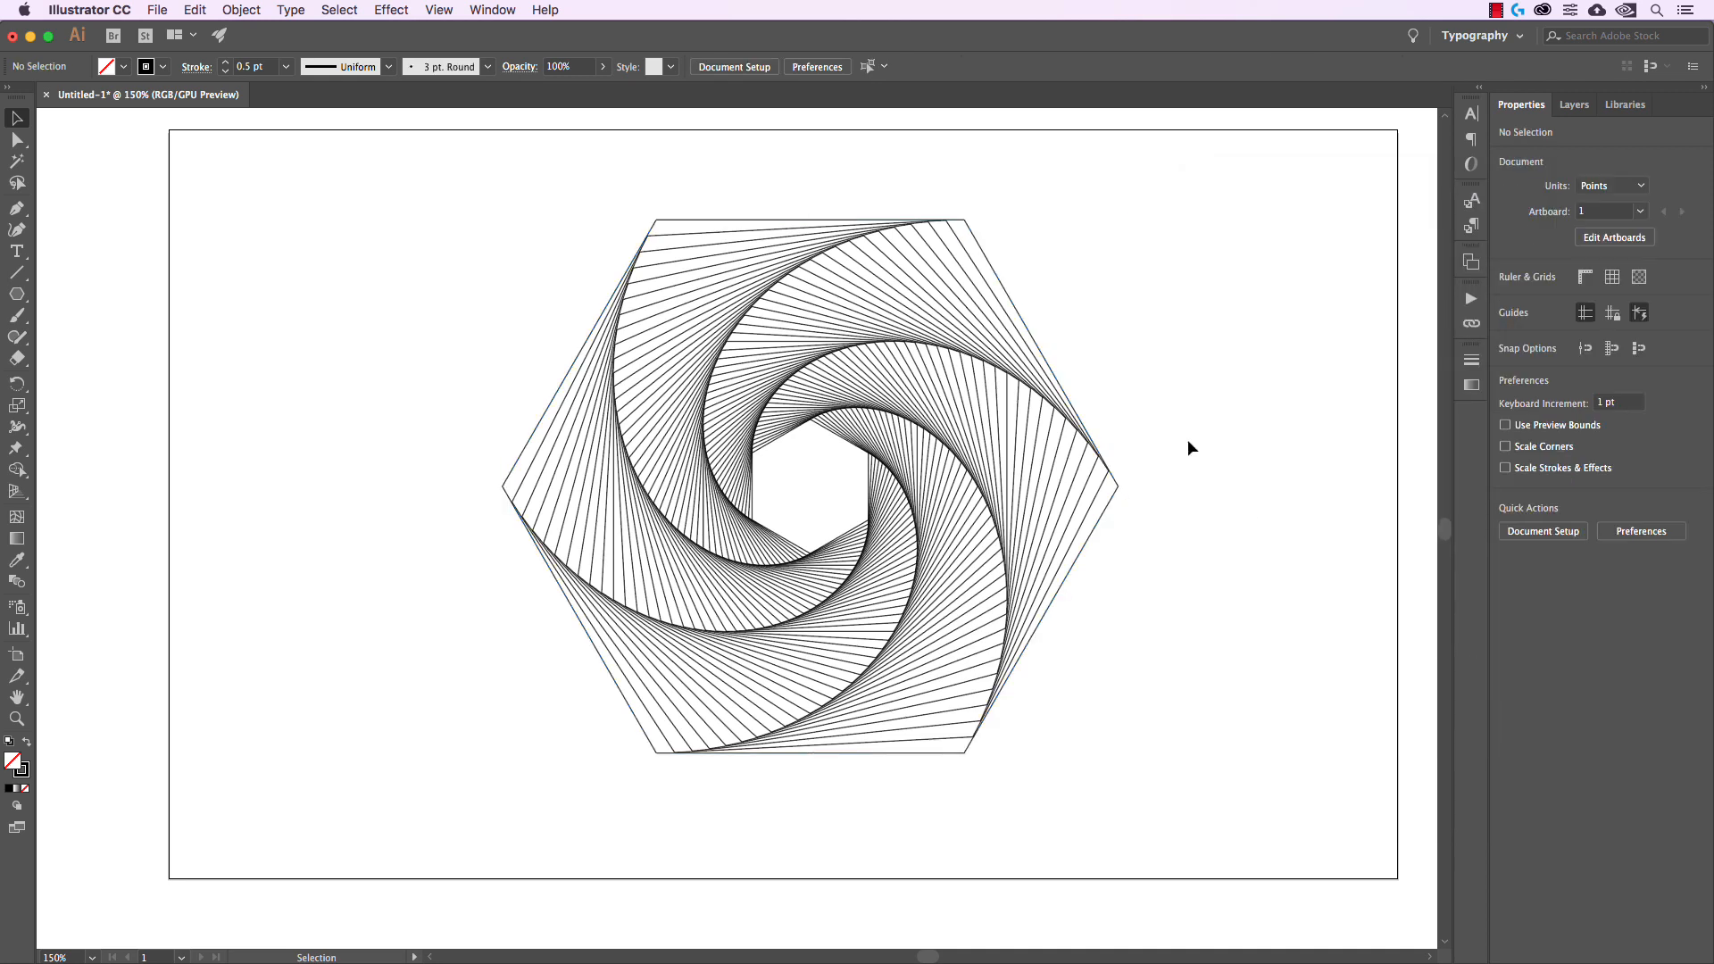
- Change the hexagon's stroke colour to light blue and deselect it
{"action": "left_click", "coordinate": [1060, 399]}
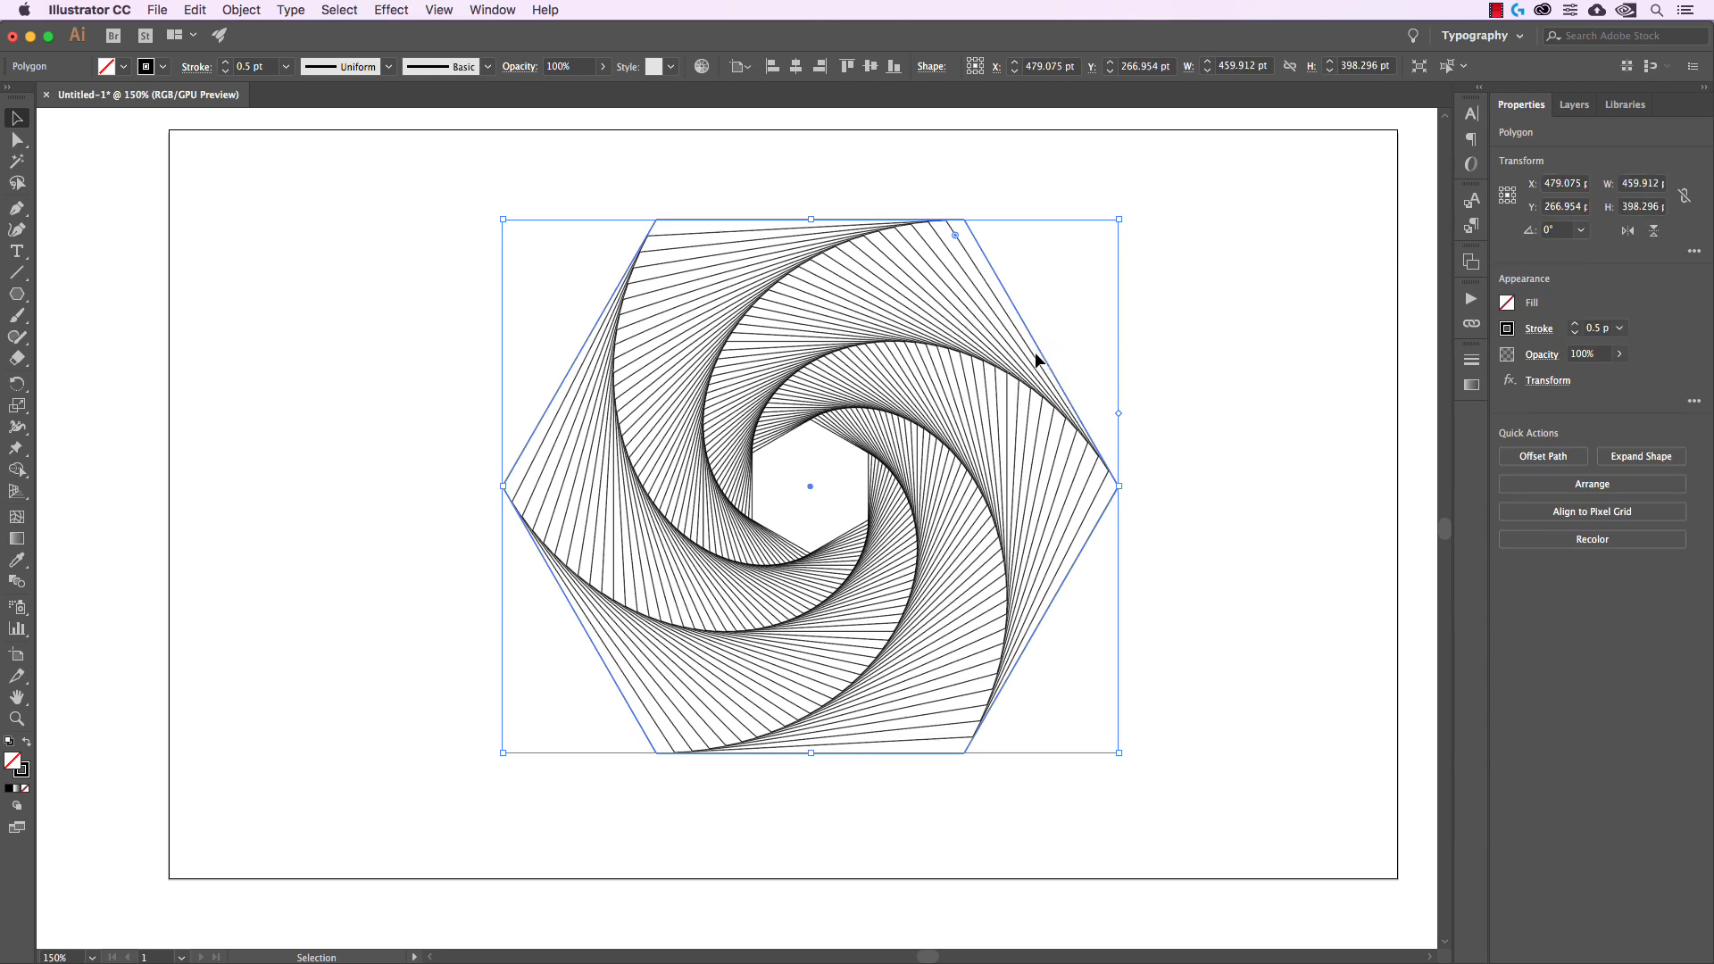
{"action": "left_click", "coordinate": [163, 67]}
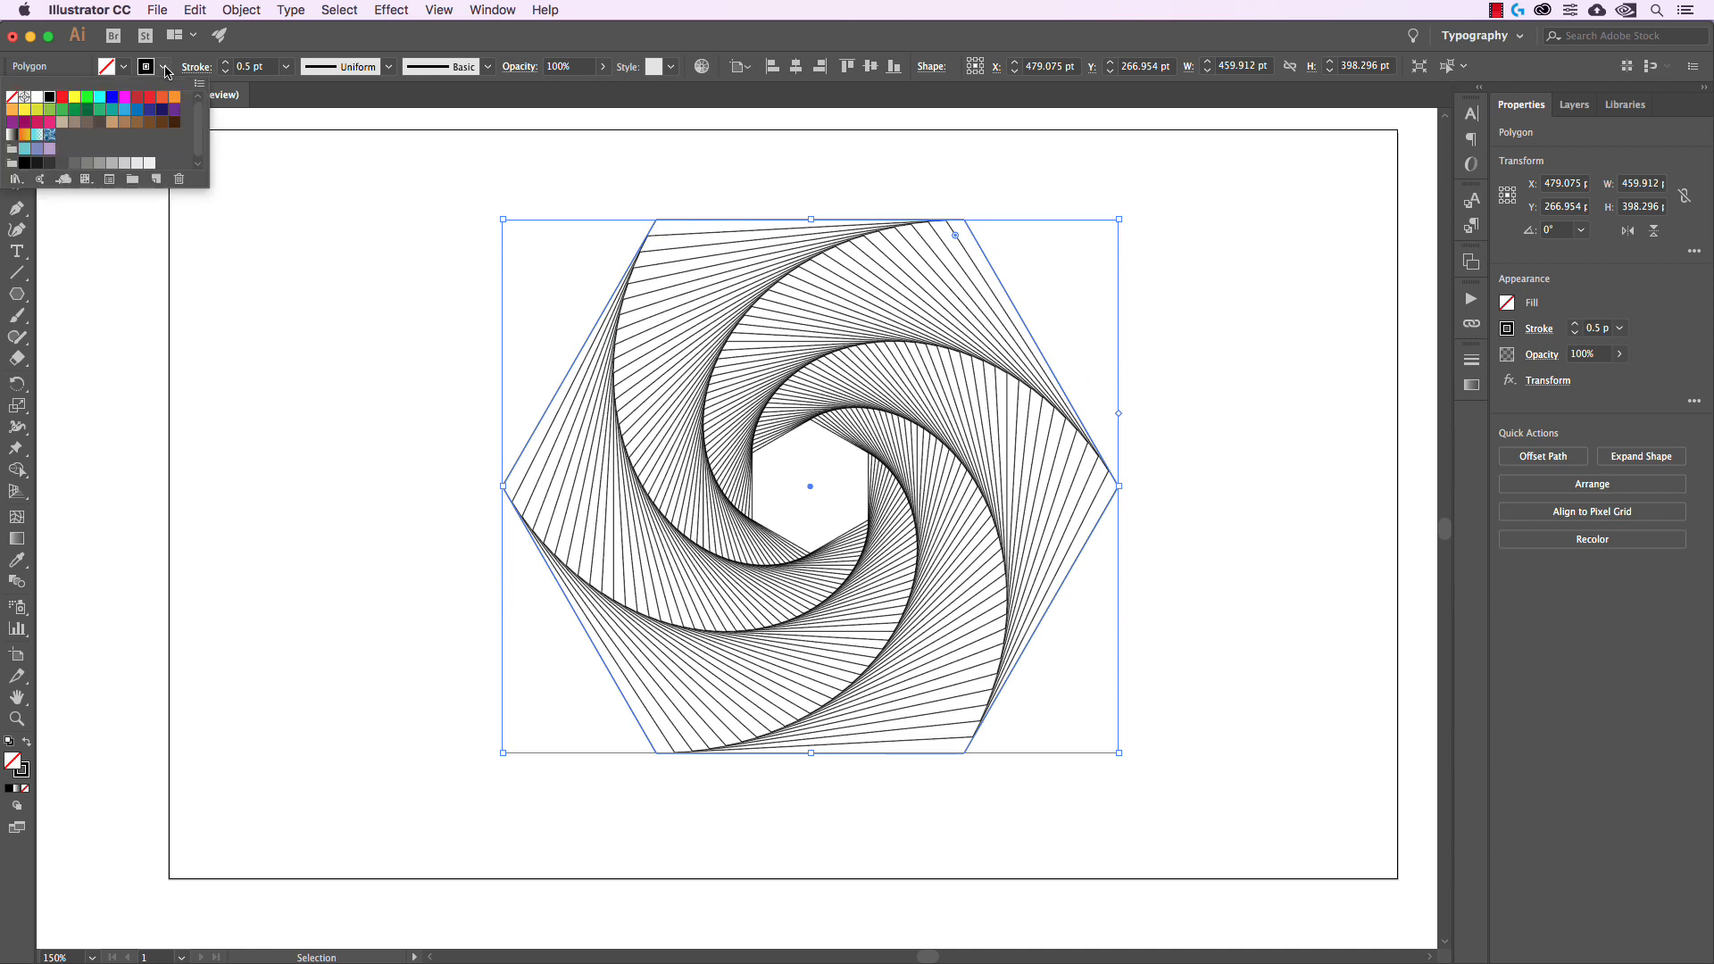
{"action": "left_click", "coordinate": [120, 114]}
{"action": "left_click", "coordinate": [653, 145]}
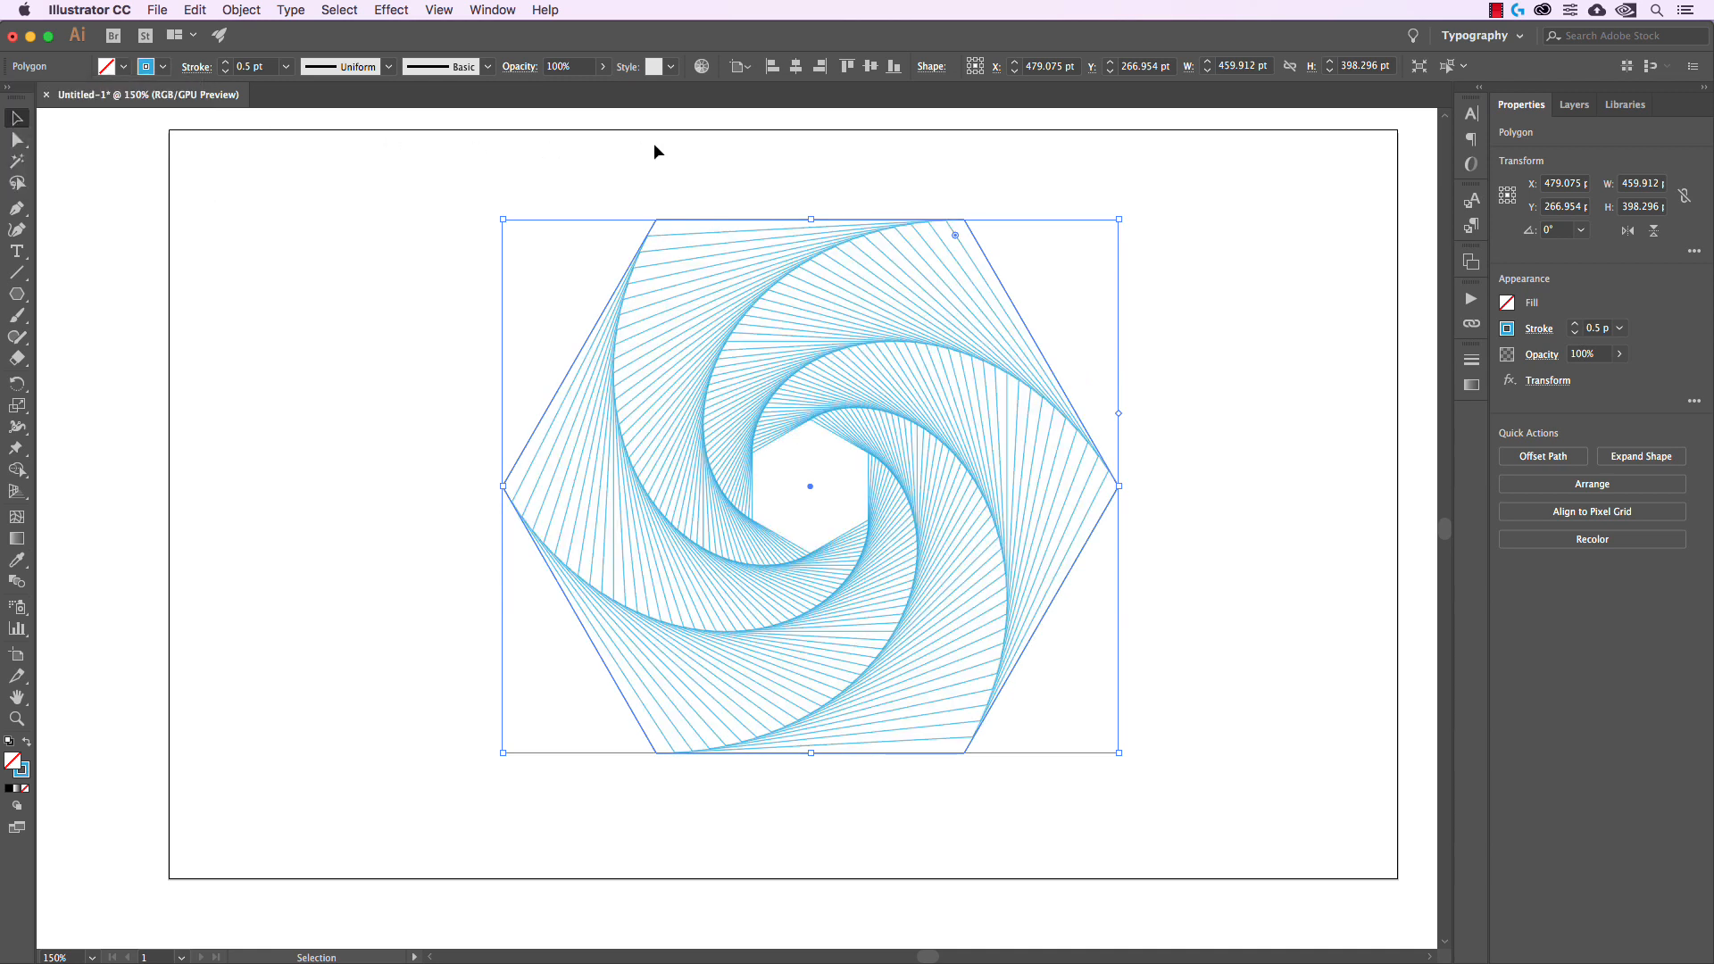
{"action": "left_click", "coordinate": [653, 145]}
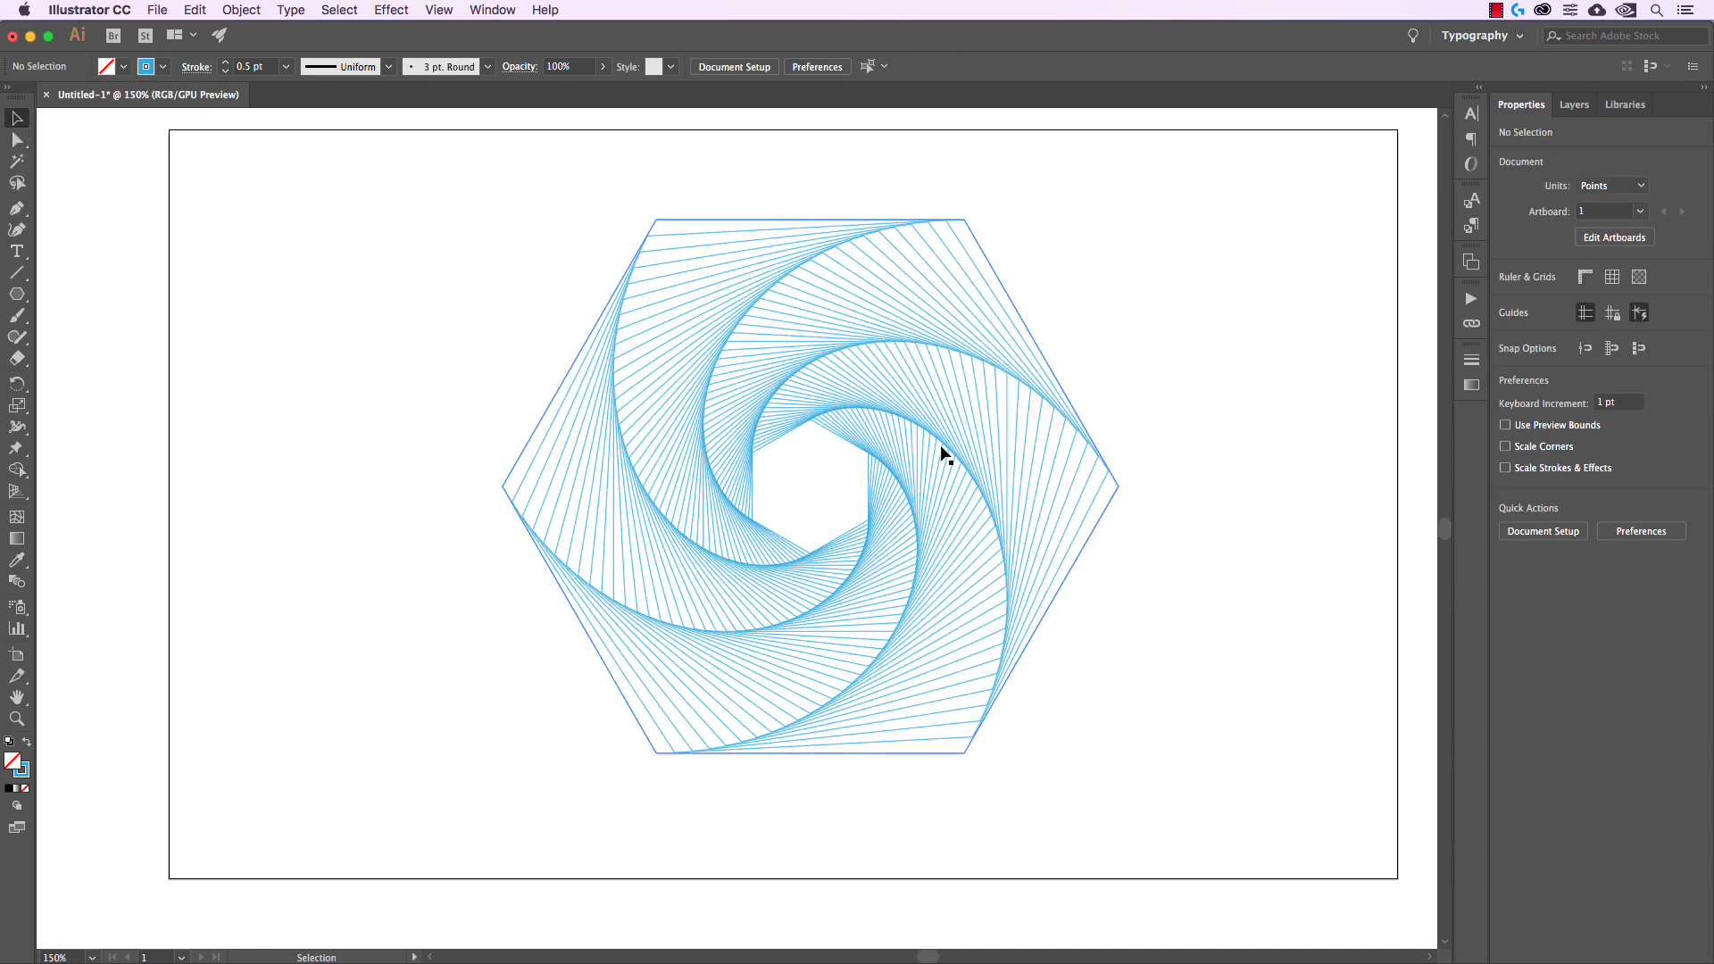
- Apply the Gold Dust gradient to the hexagon's stroke, keeping its fill set to none
{"action": "left_click", "coordinate": [1108, 481]}
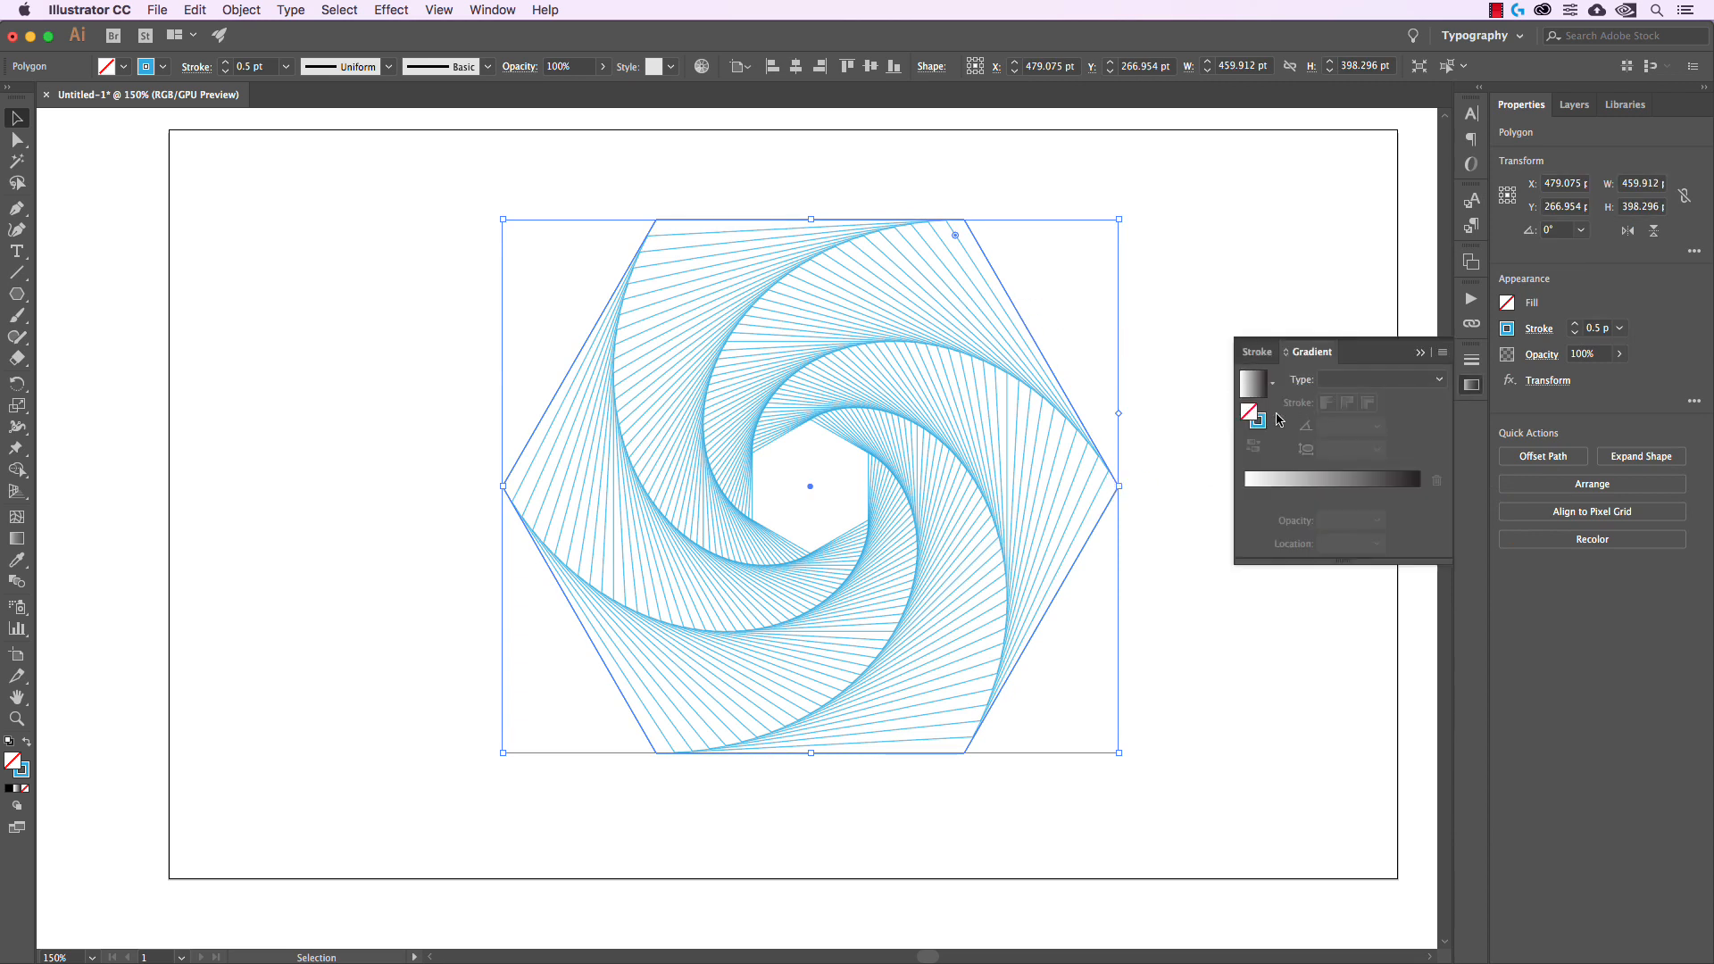
{"action": "left_click", "coordinate": [1271, 390]}
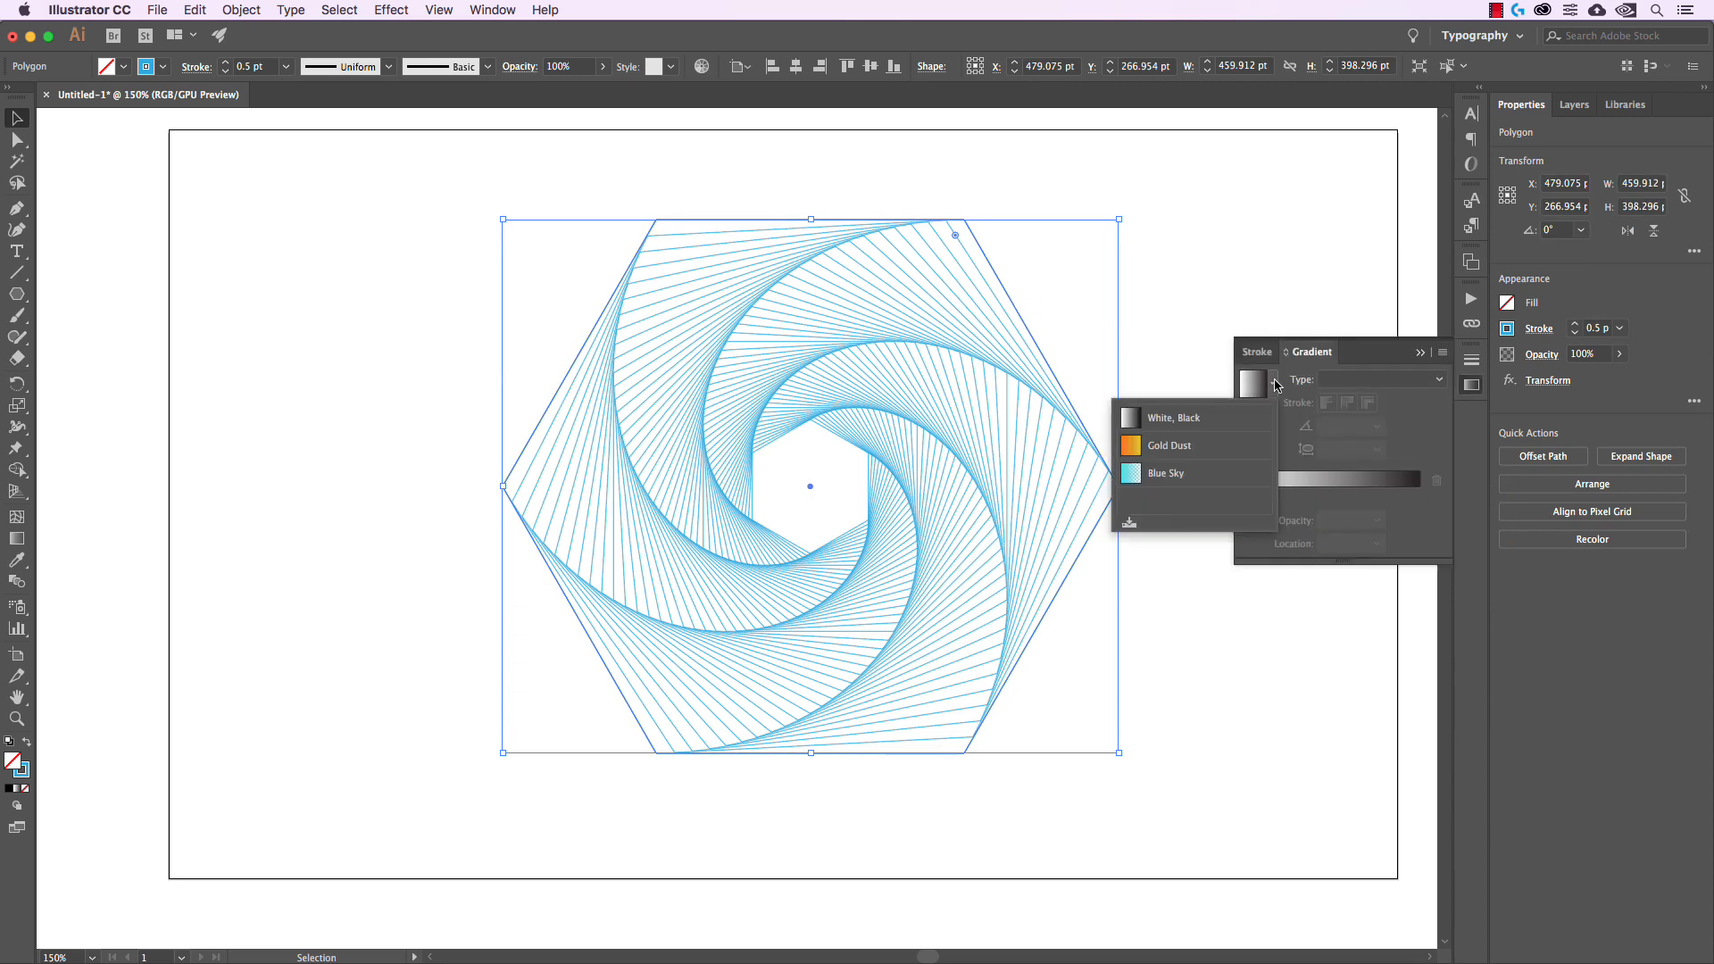
{"action": "left_click", "coordinate": [1135, 448]}
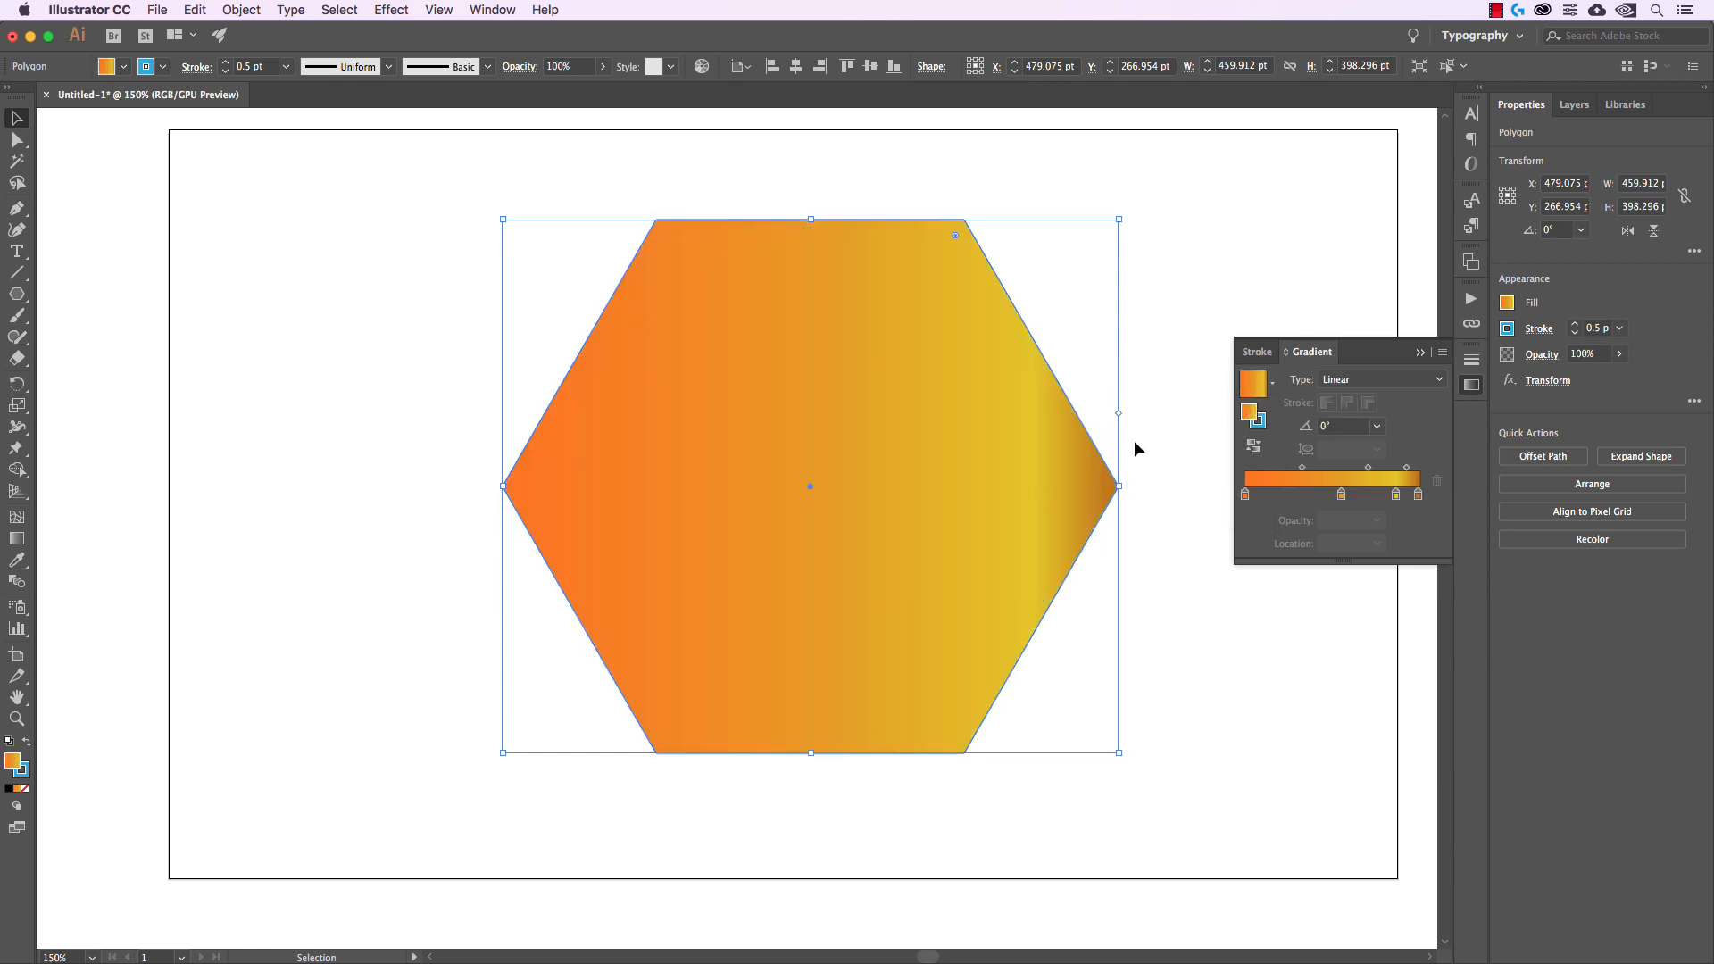
{"action": "key", "text": "slash"}
{"action": "left_click", "coordinate": [1261, 418]}
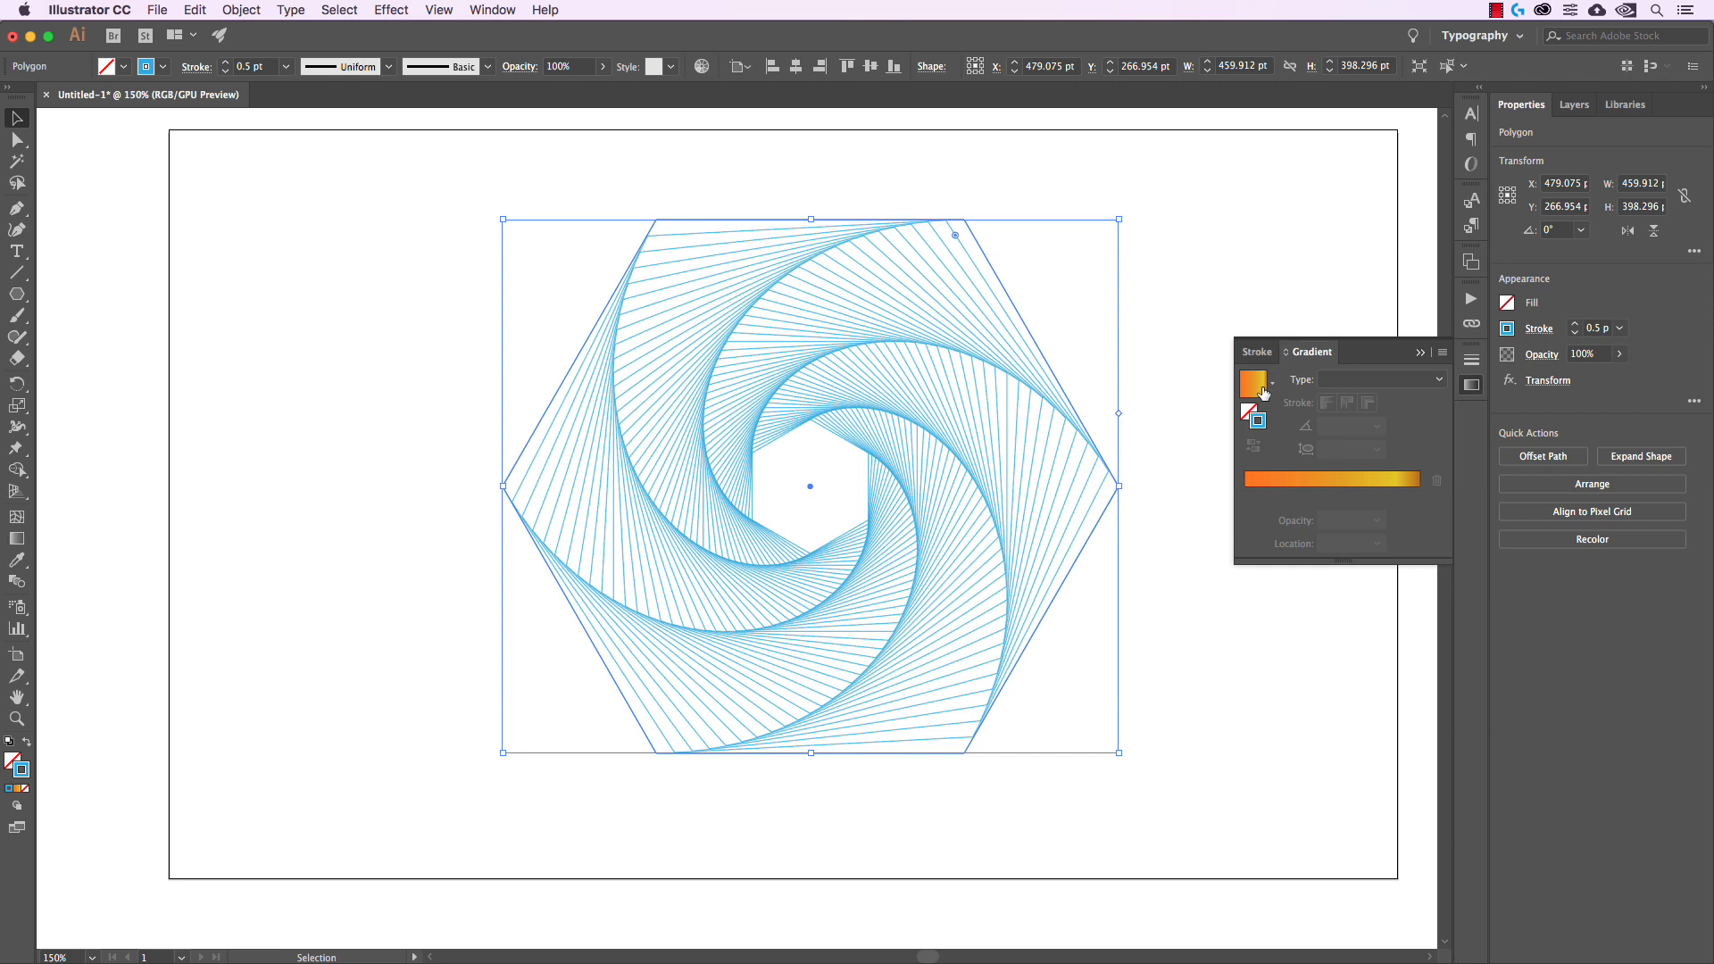
{"action": "left_click", "coordinate": [1262, 391]}
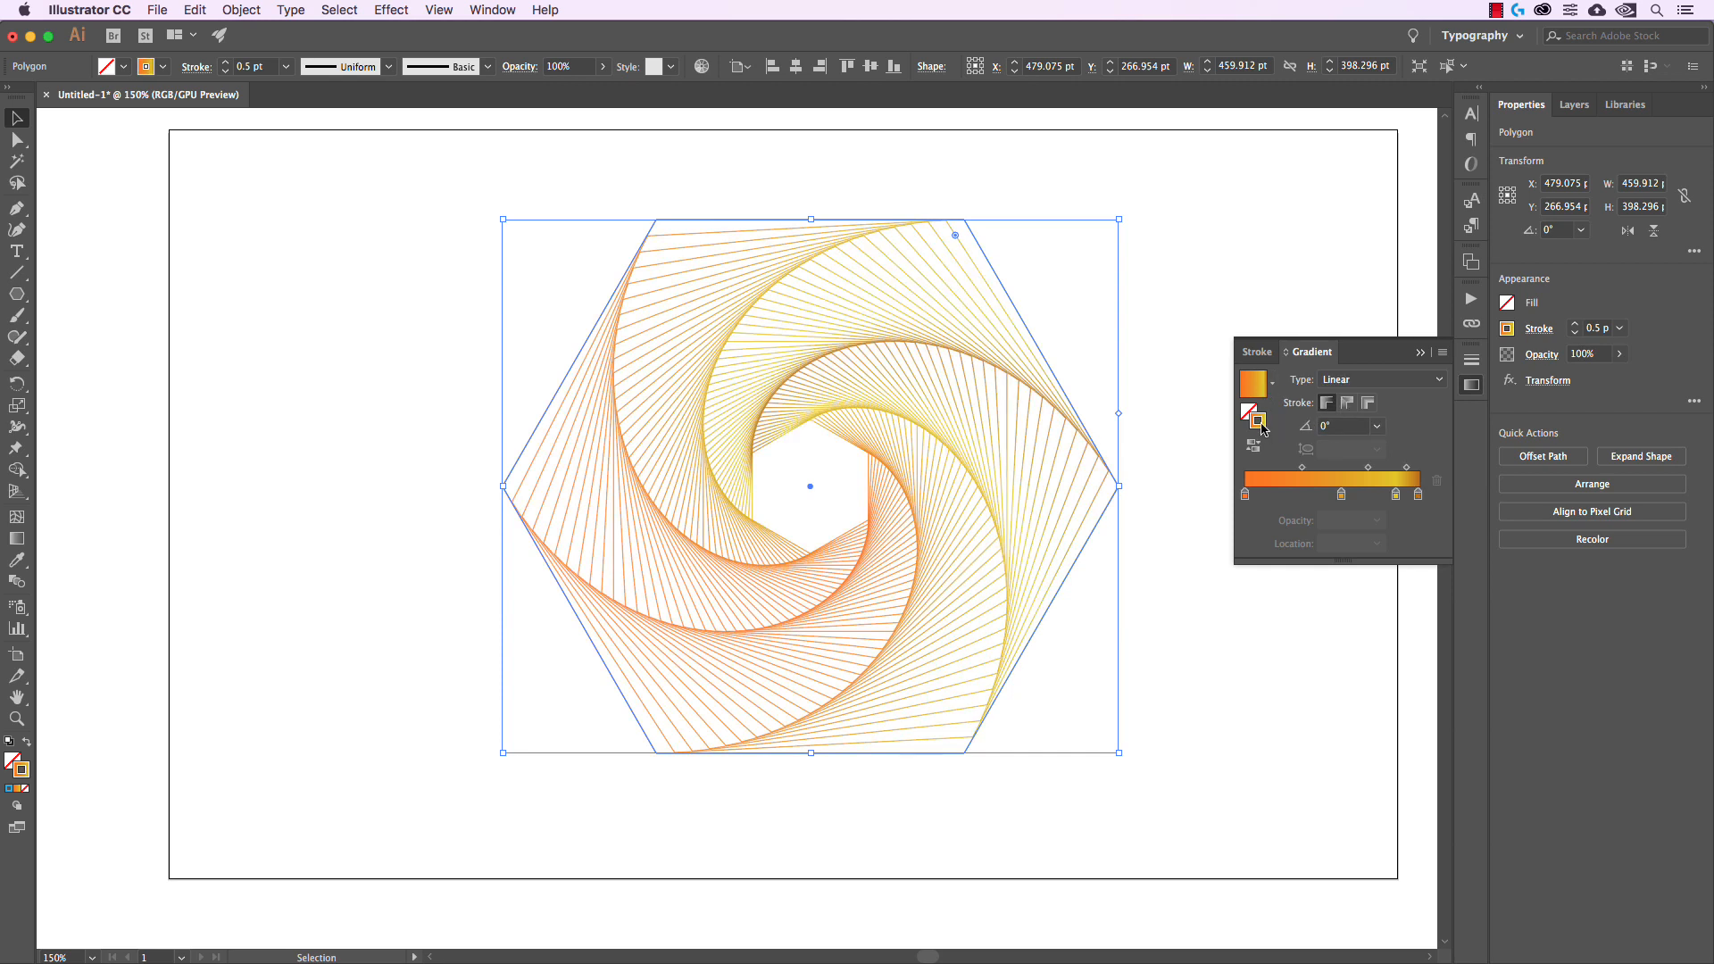
- Remove the stroke gradient's two middle colour stops and recolour the start stop light teal and the end stop pink
{"action": "left_click_drag", "start_coordinate": [1341, 494], "coordinate": [1398, 529]}
{"action": "double_click", "coordinate": [1245, 495]}
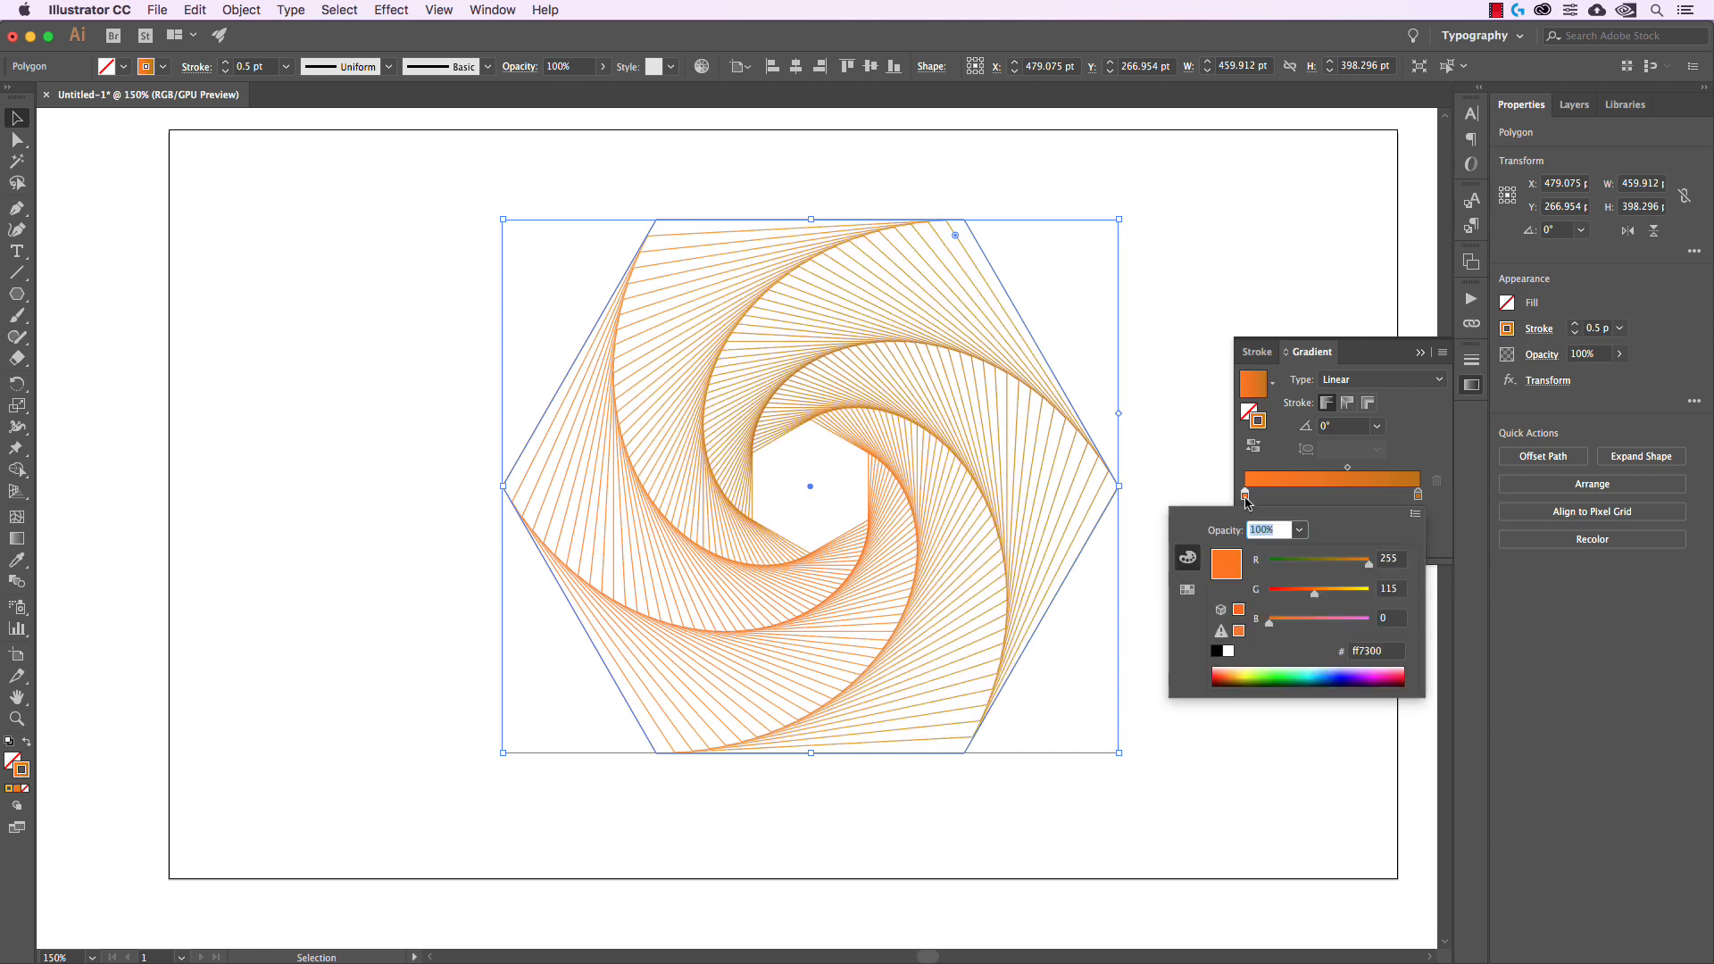
{"action": "left_click", "coordinate": [1187, 589]}
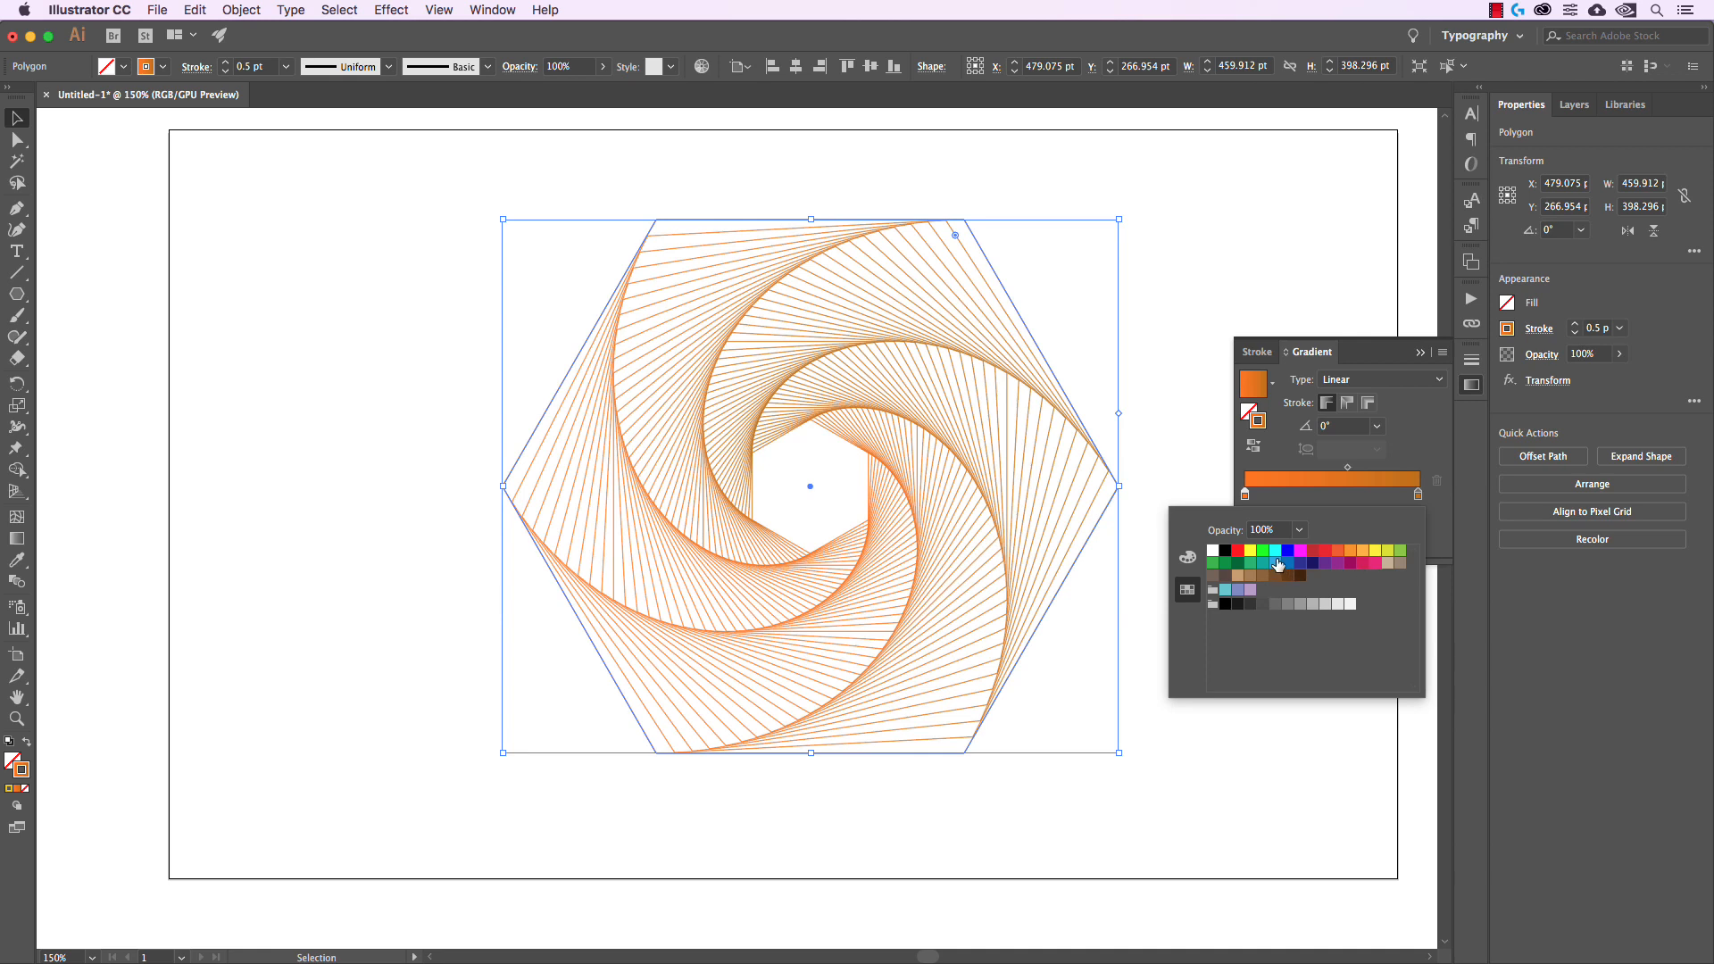
{"action": "left_click", "coordinate": [1226, 590]}
{"action": "double_click", "coordinate": [1417, 495]}
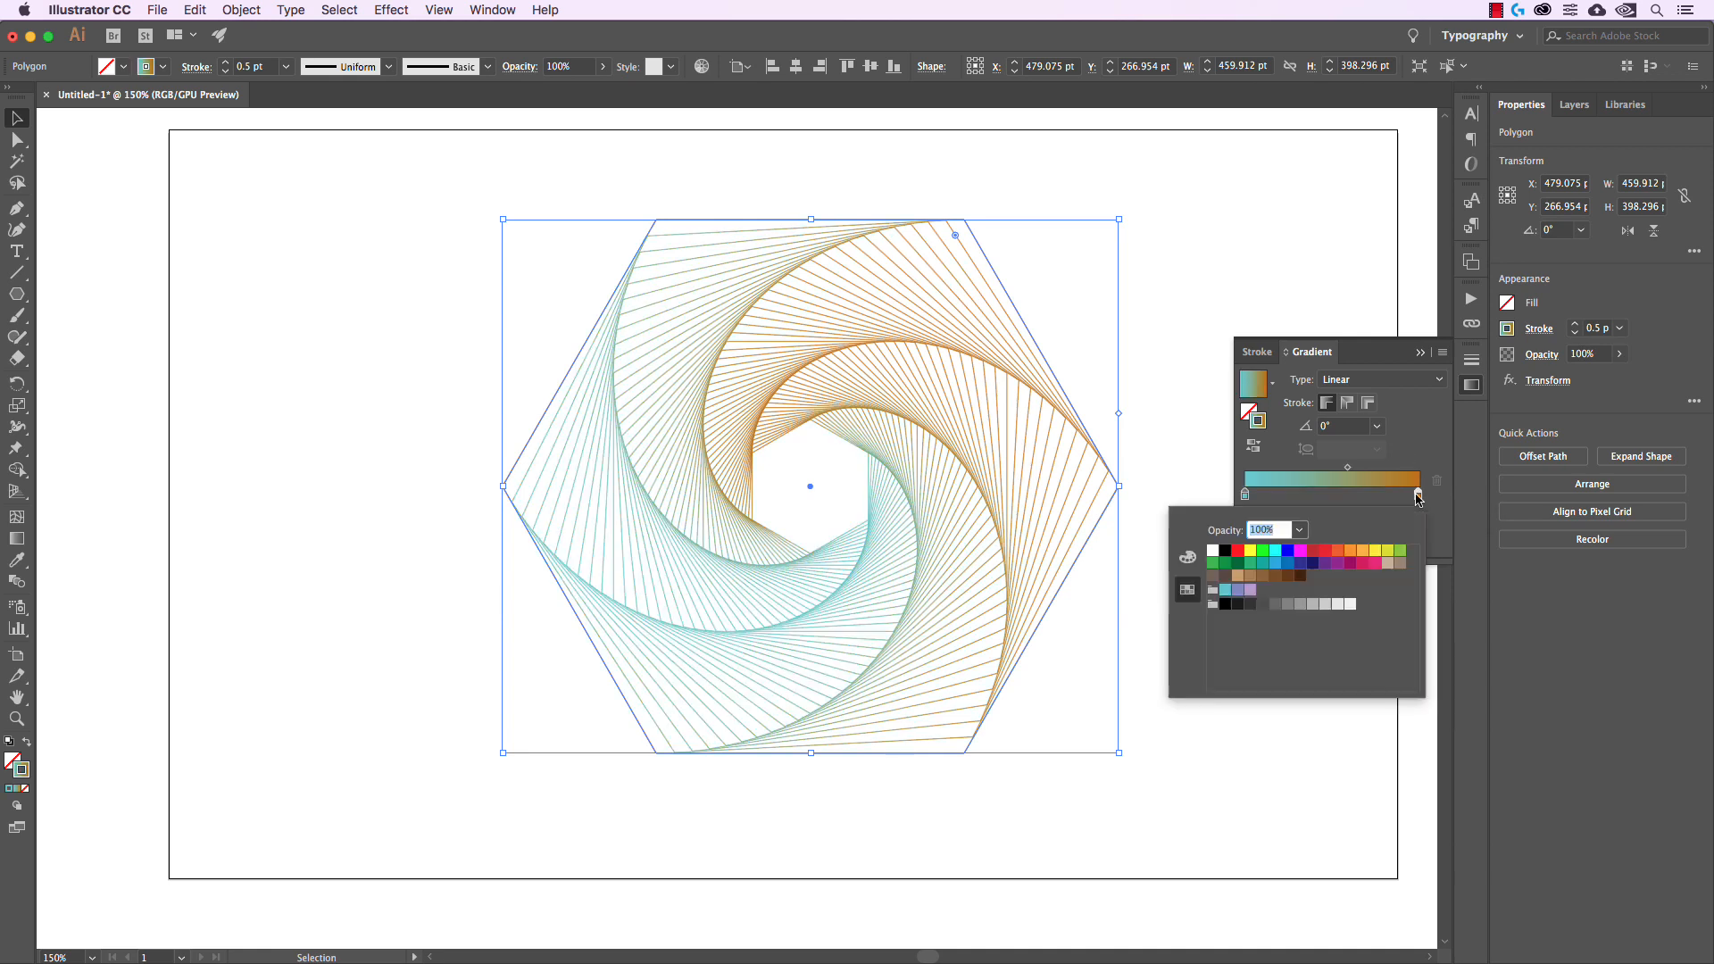
{"action": "left_click", "coordinate": [1375, 562]}
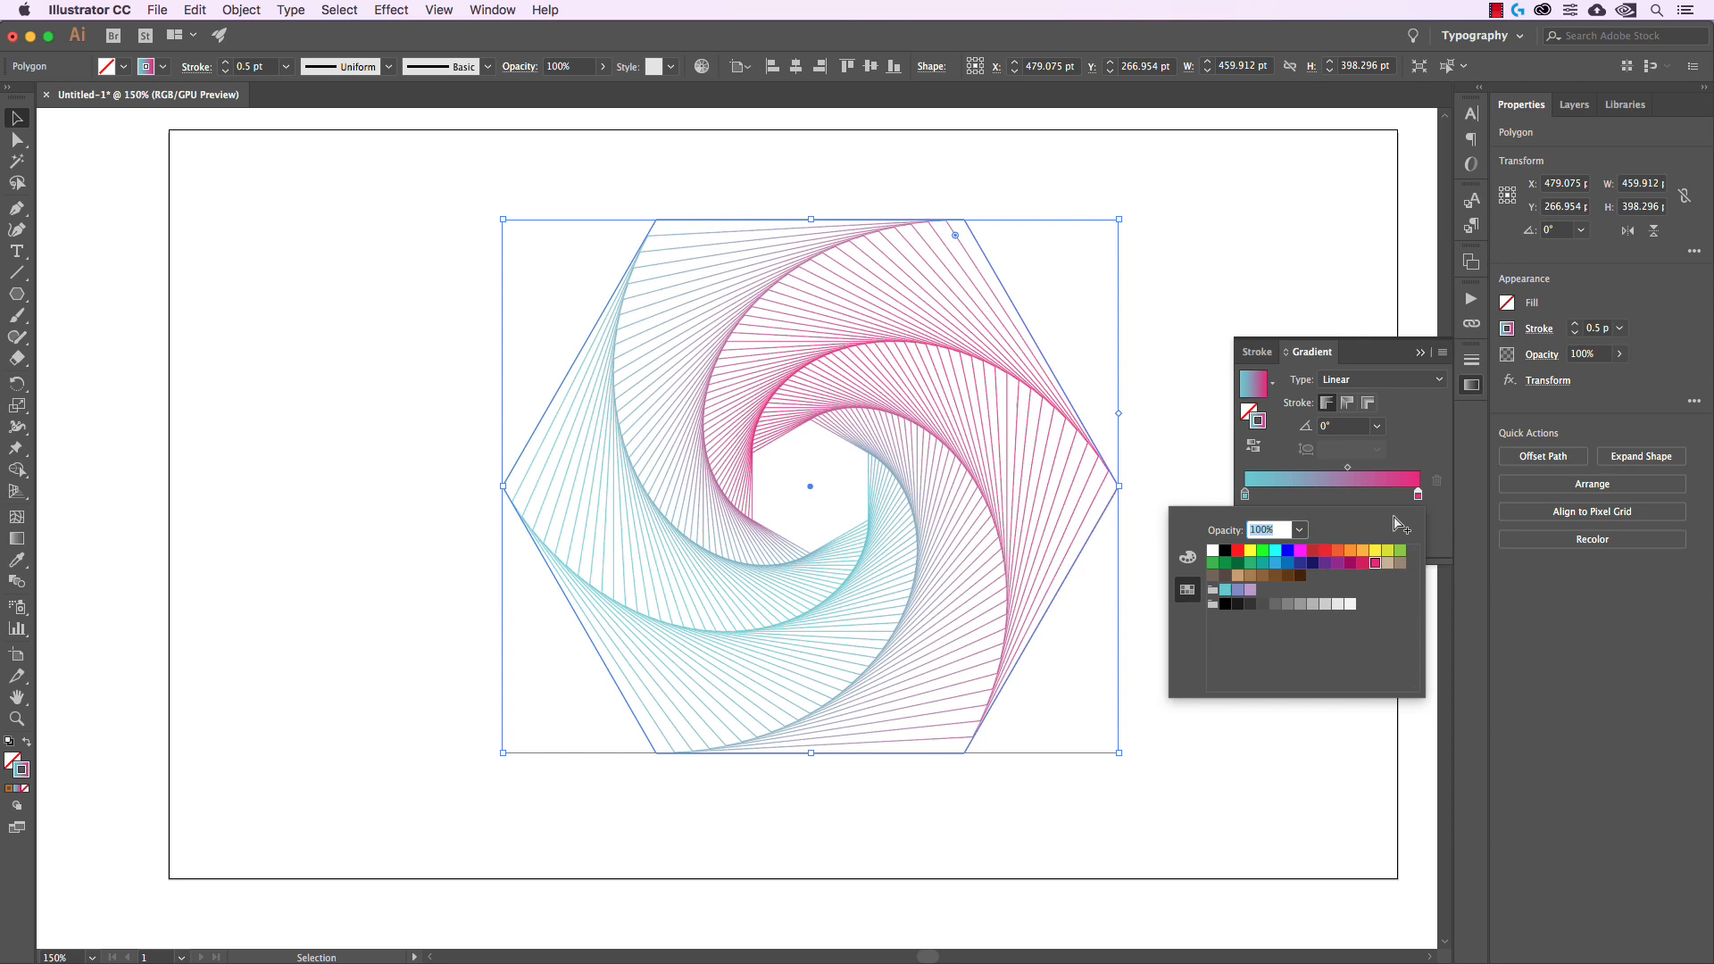
{"action": "left_click", "coordinate": [1398, 451]}
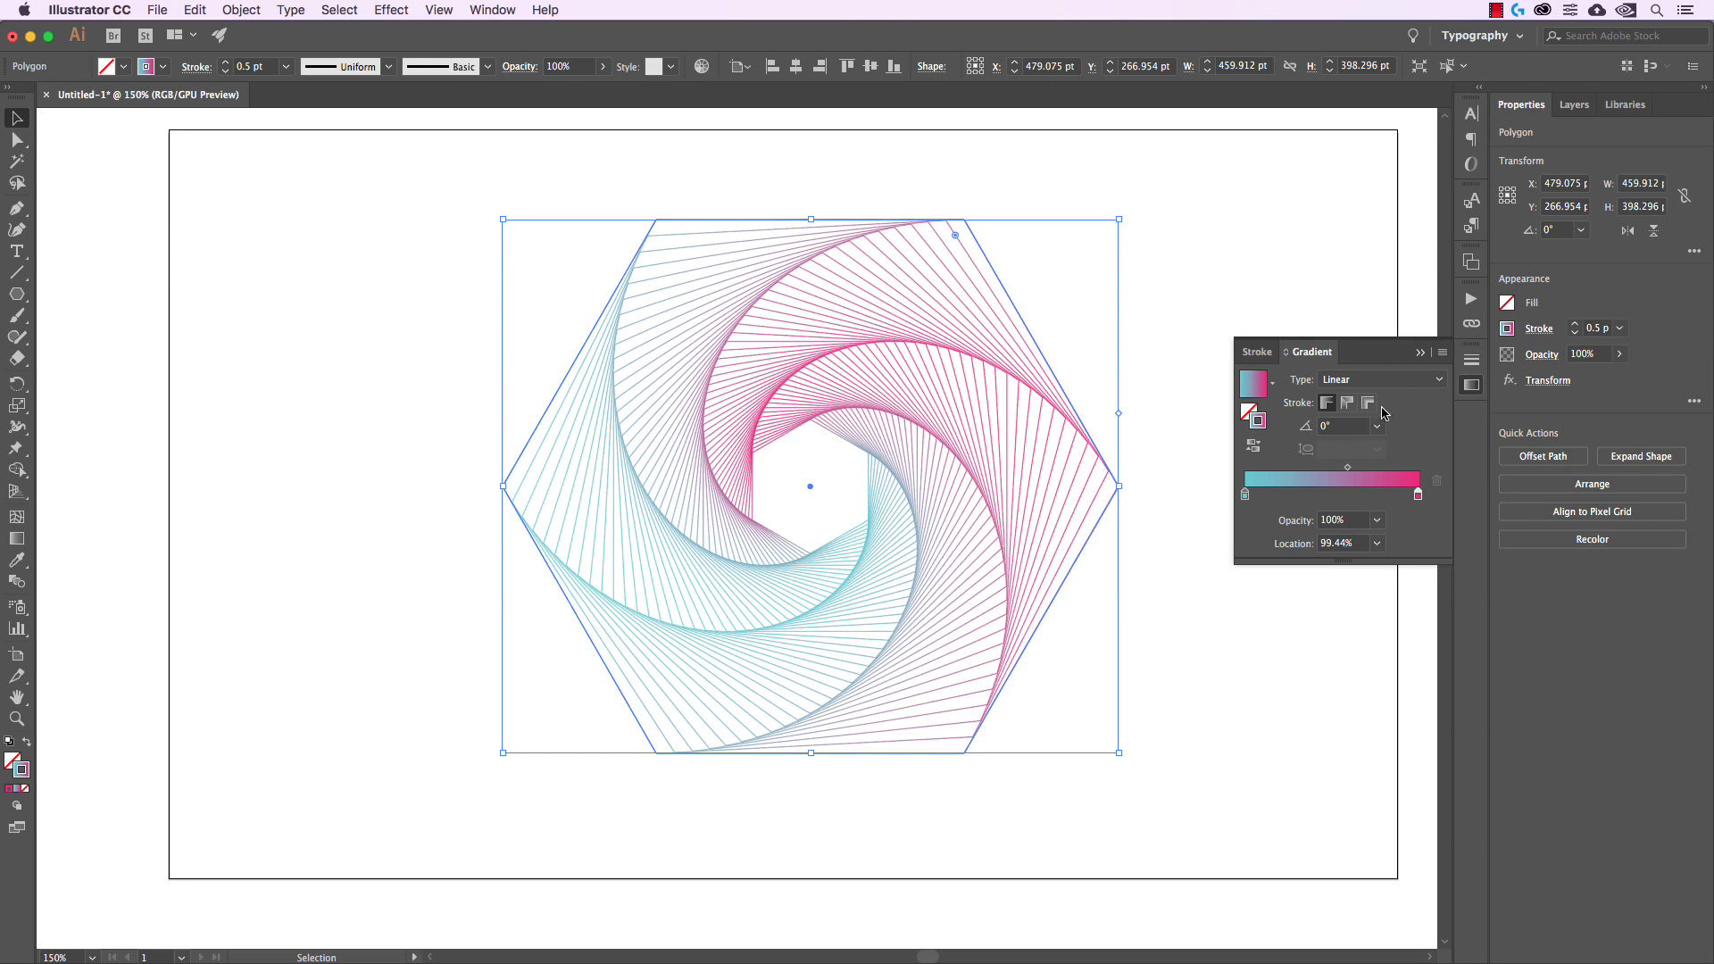
- Try the linear gradient along and across the hexagon's stroke, ending with it applied within the stroke
{"action": "left_click", "coordinate": [1347, 402]}
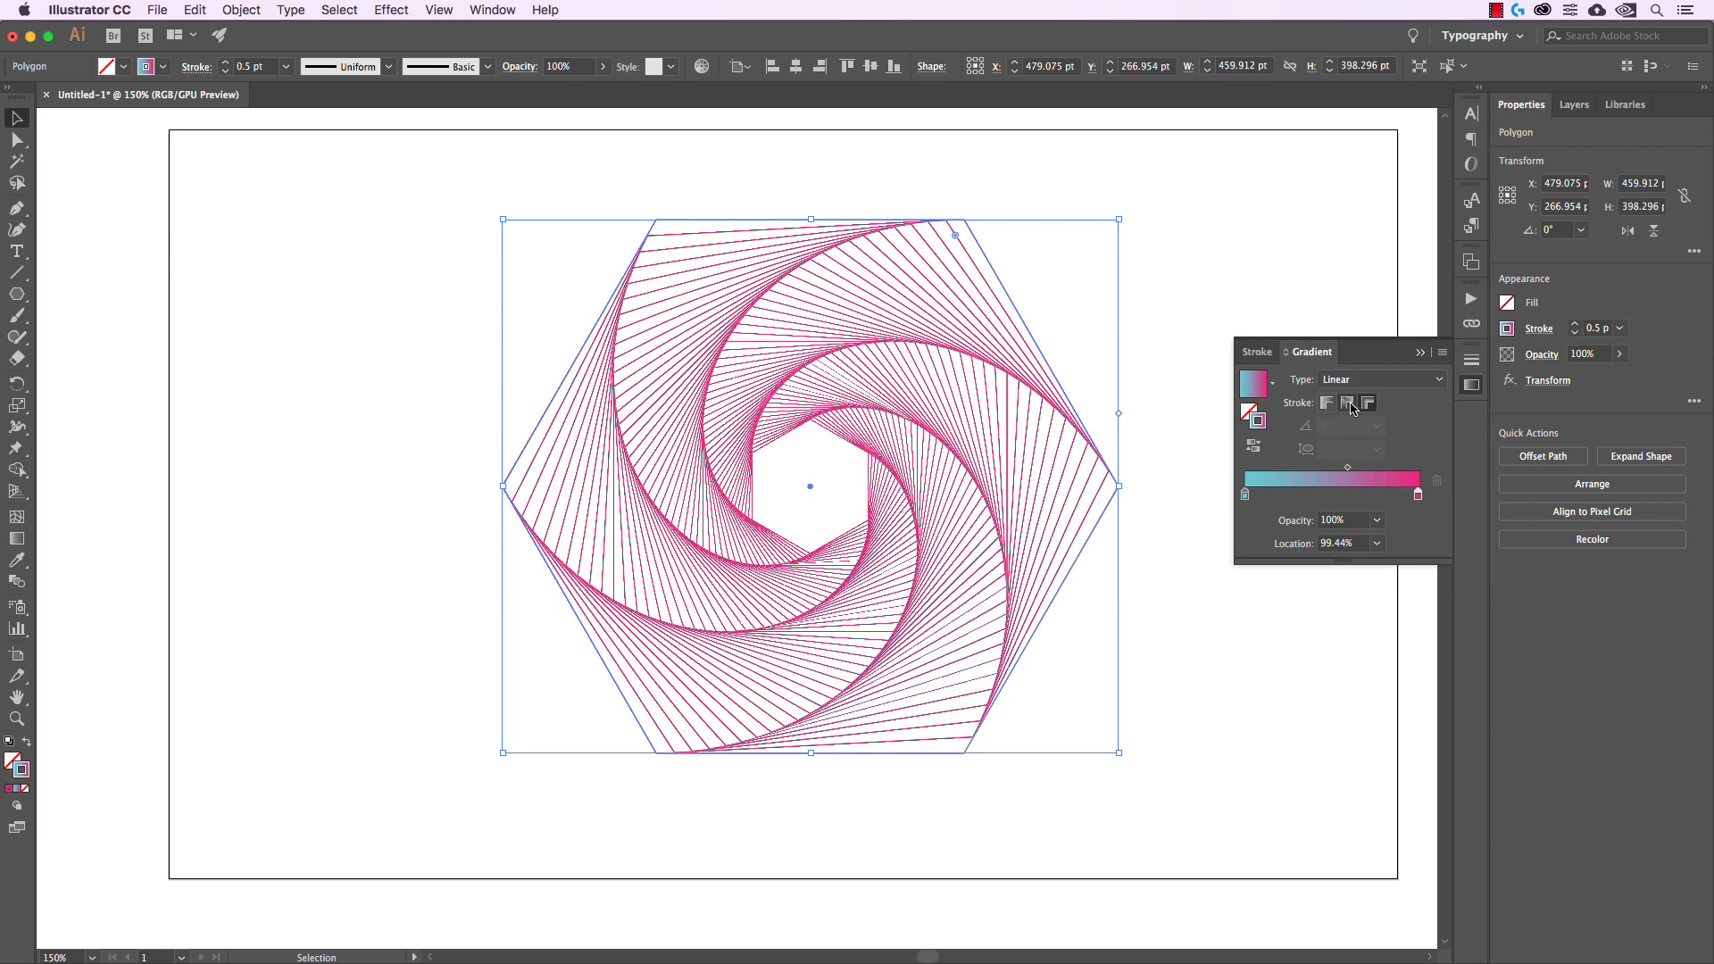
{"action": "left_click", "coordinate": [1366, 403]}
{"action": "left_click", "coordinate": [1327, 402]}
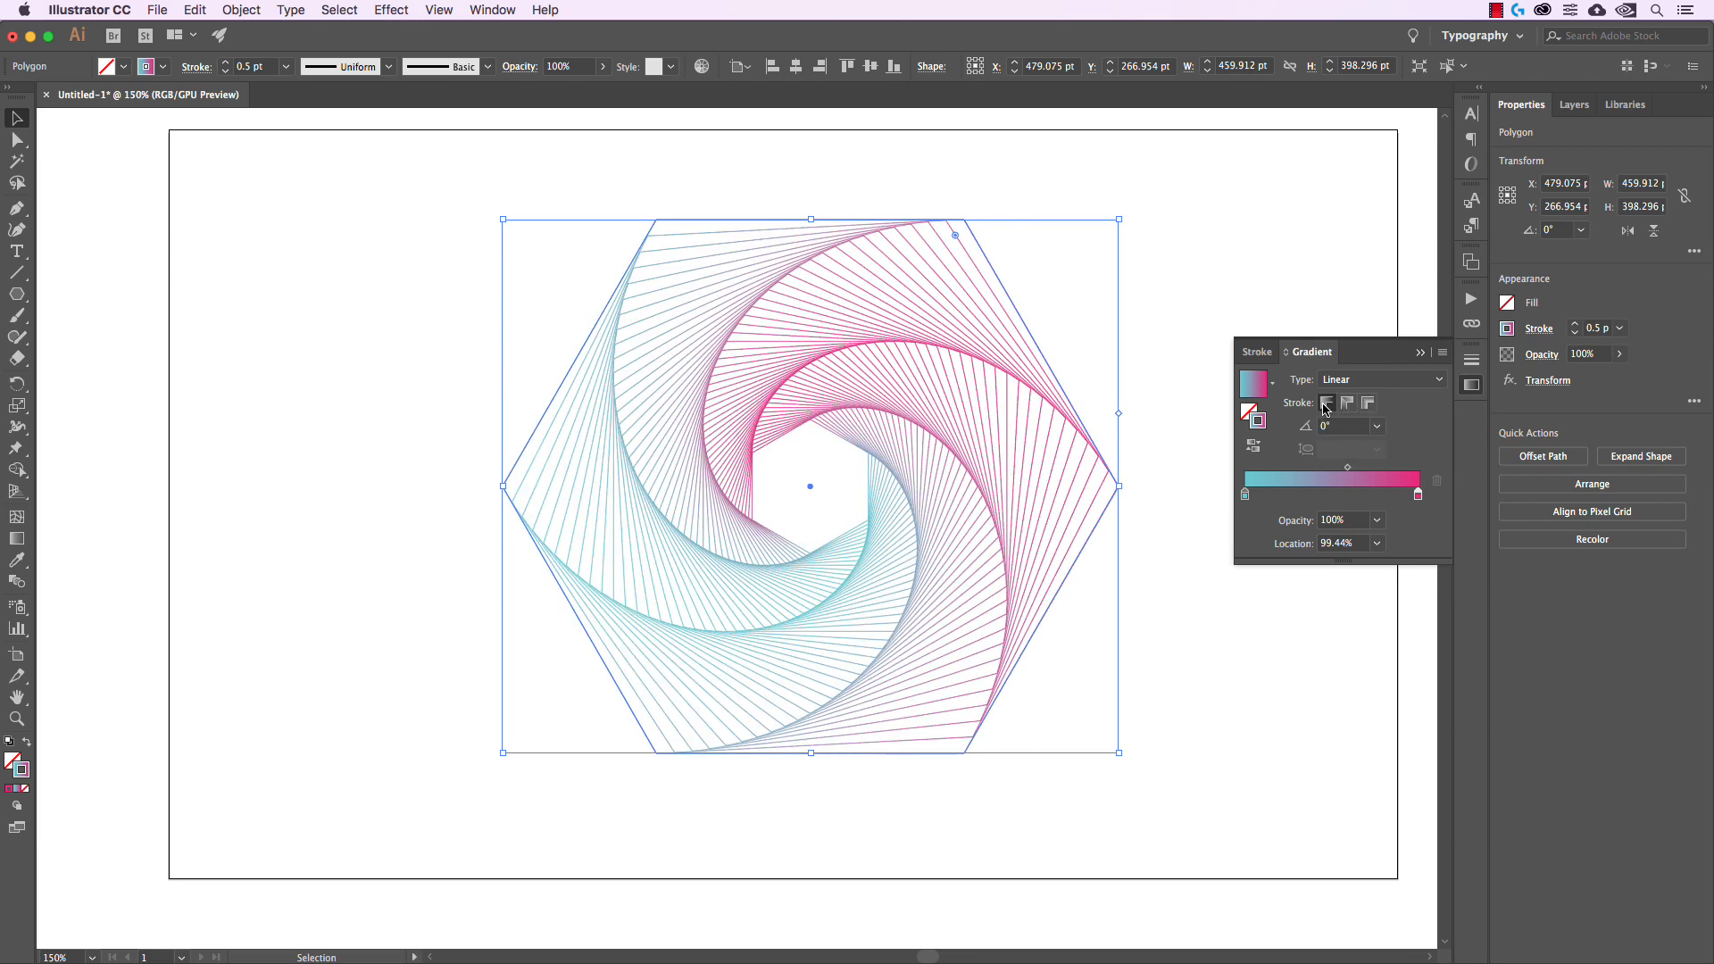
- Change the stroke gradient to Radial, try it across the stroke, and apply it along the stroke
{"action": "left_click", "coordinate": [1380, 379]}
{"action": "left_click", "coordinate": [1373, 417]}
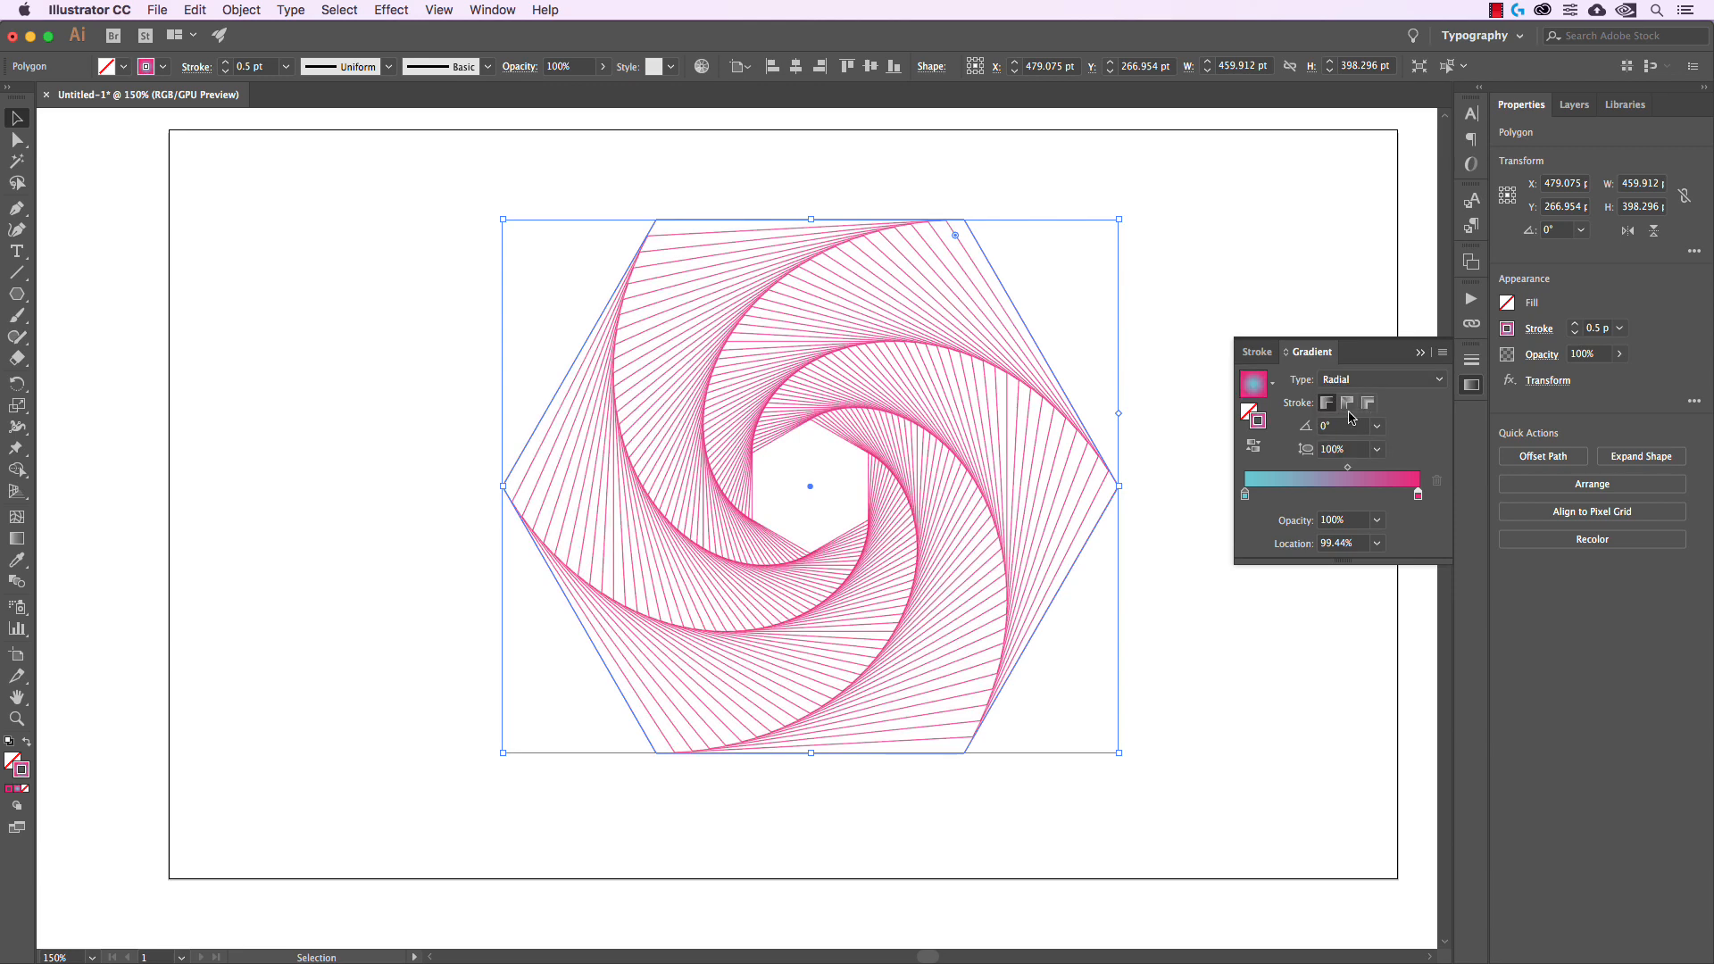
{"action": "left_click", "coordinate": [1347, 404]}
{"action": "left_click", "coordinate": [1366, 404]}
{"action": "left_click", "coordinate": [1346, 405]}
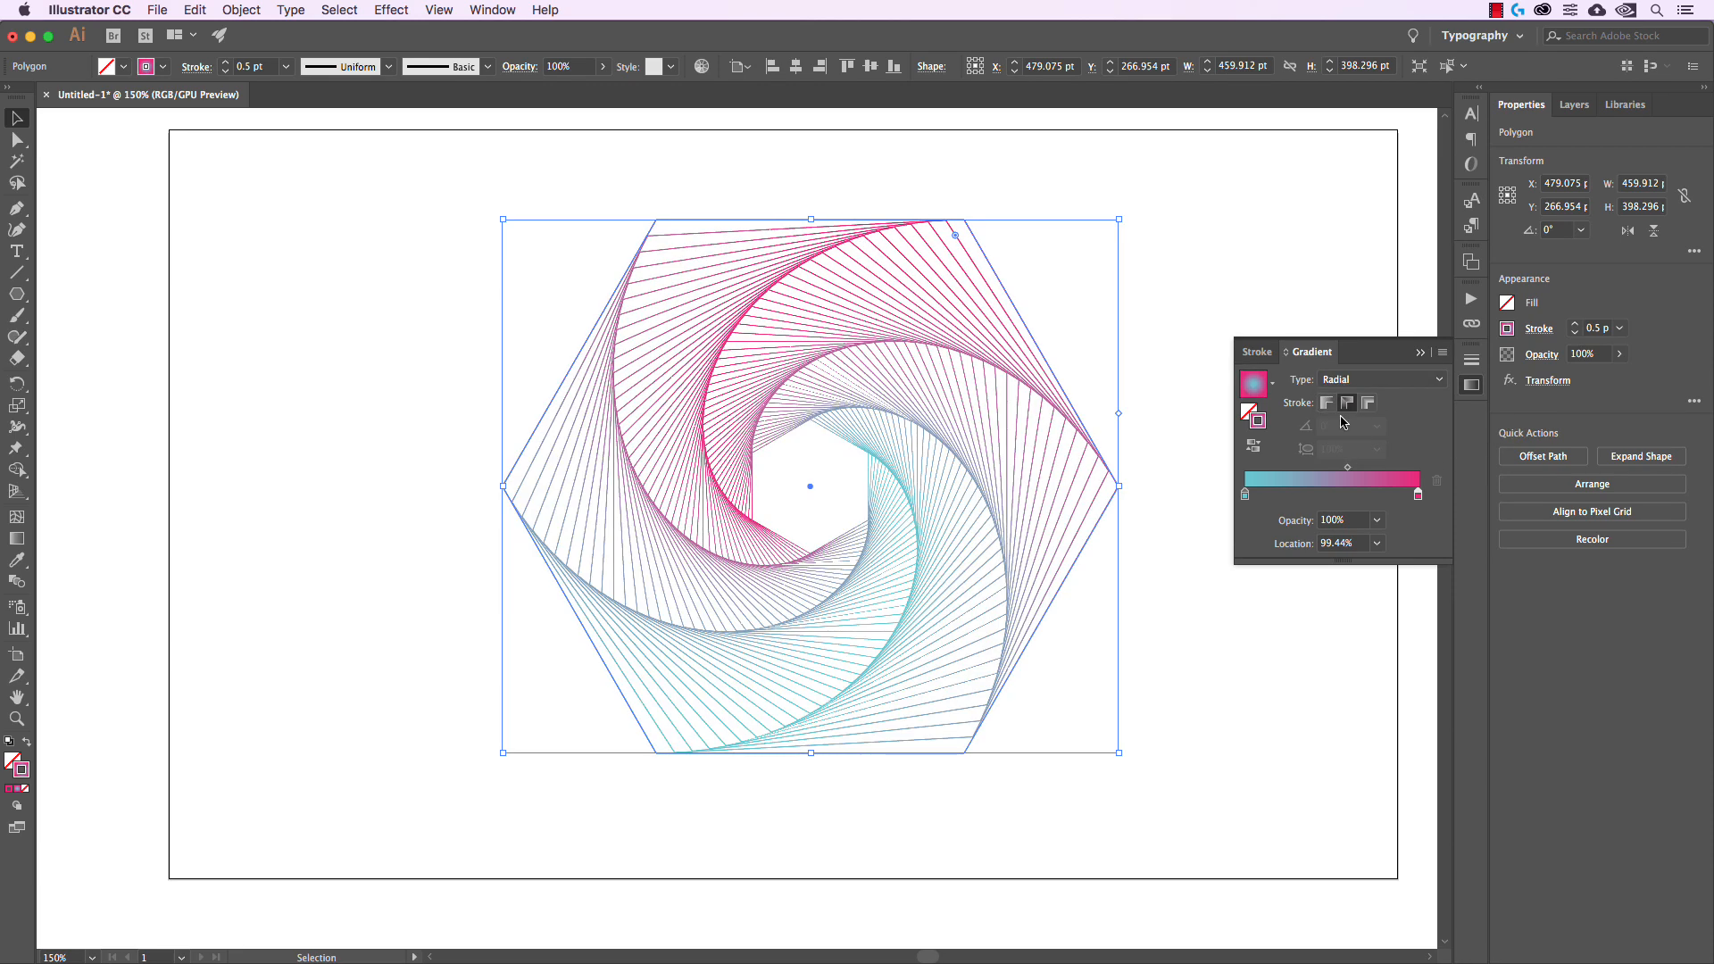
- Set the stroke gradient's type to Linear, close the gradient settings and deselect the hexagon
{"action": "left_click", "coordinate": [1381, 379]}
{"action": "left_click", "coordinate": [1335, 396]}
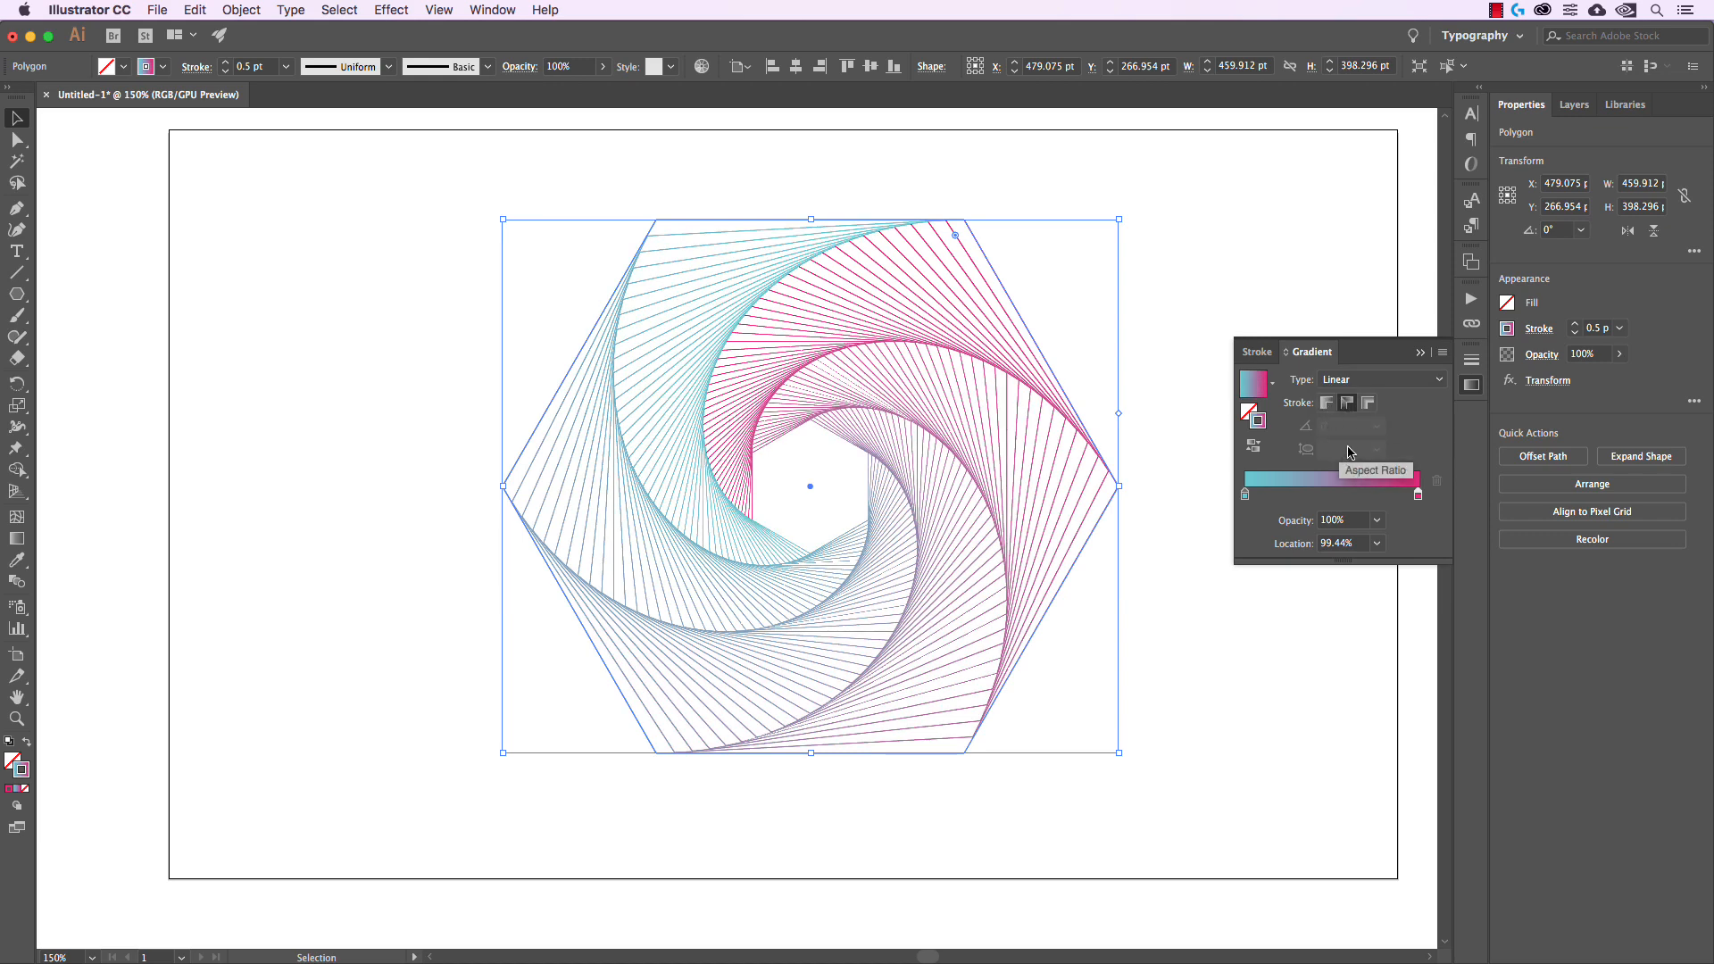
{"action": "left_click", "coordinate": [1423, 353]}
{"action": "left_click", "coordinate": [1225, 295]}
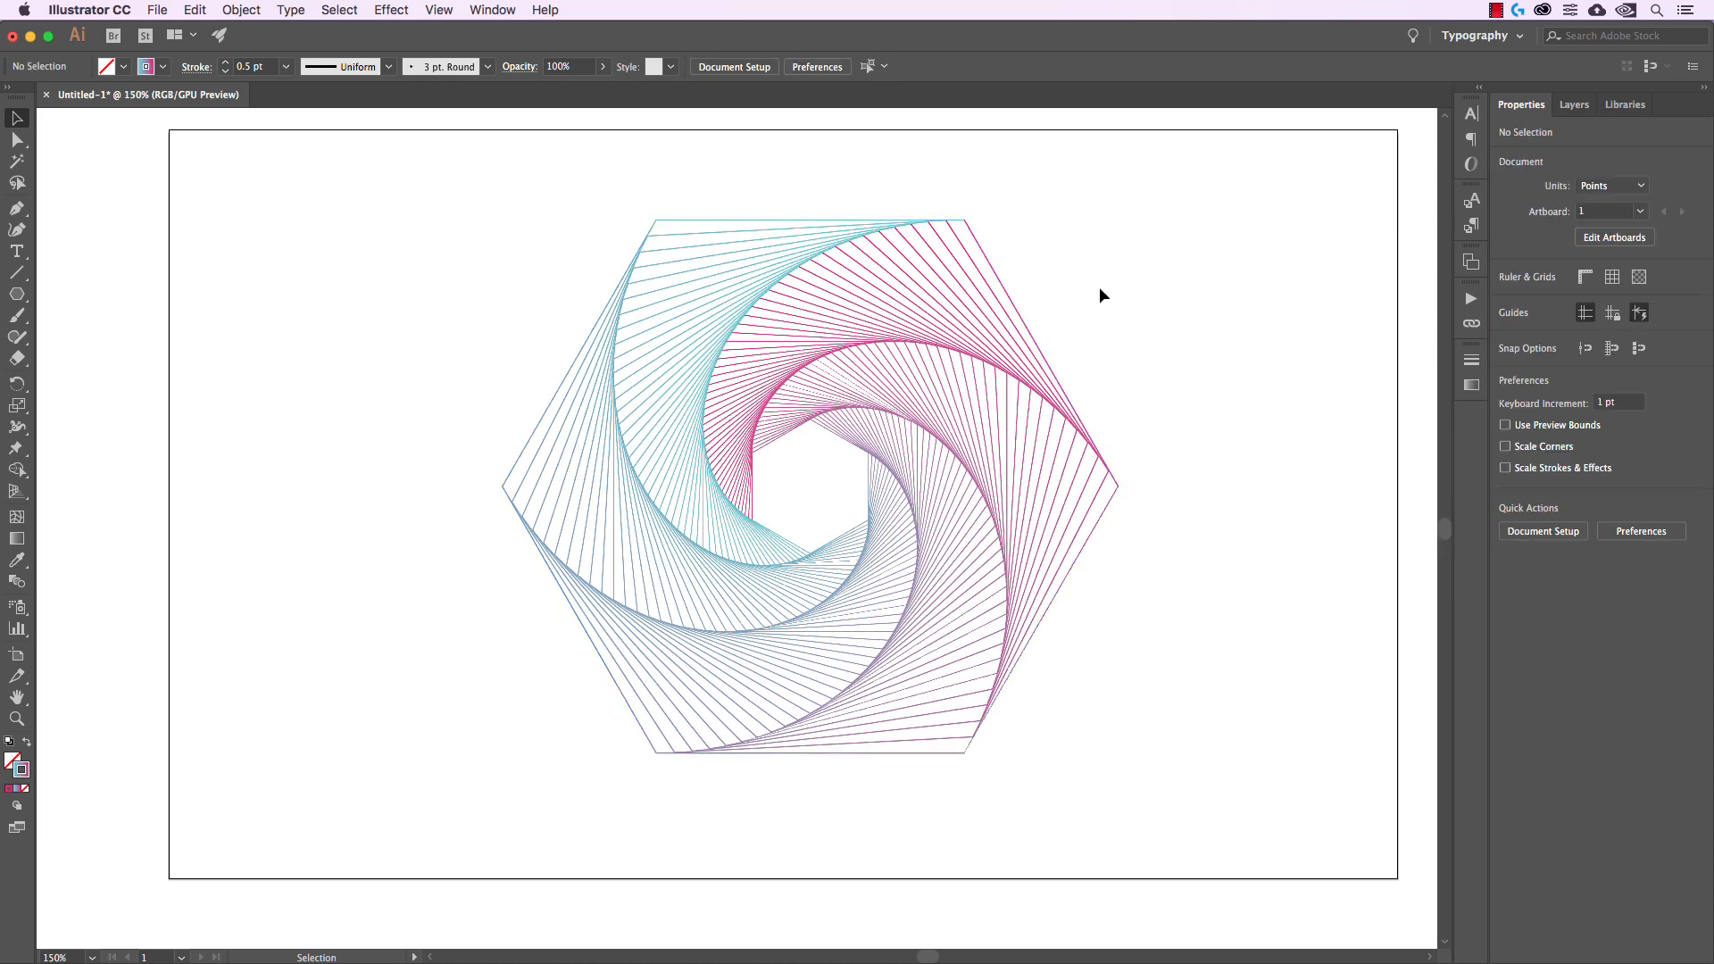
- Move the hexagon's upper-right anchor point outward to about X 909 pt, Y 86 pt with Direct Selection
{"action": "left_click", "coordinate": [962, 239]}
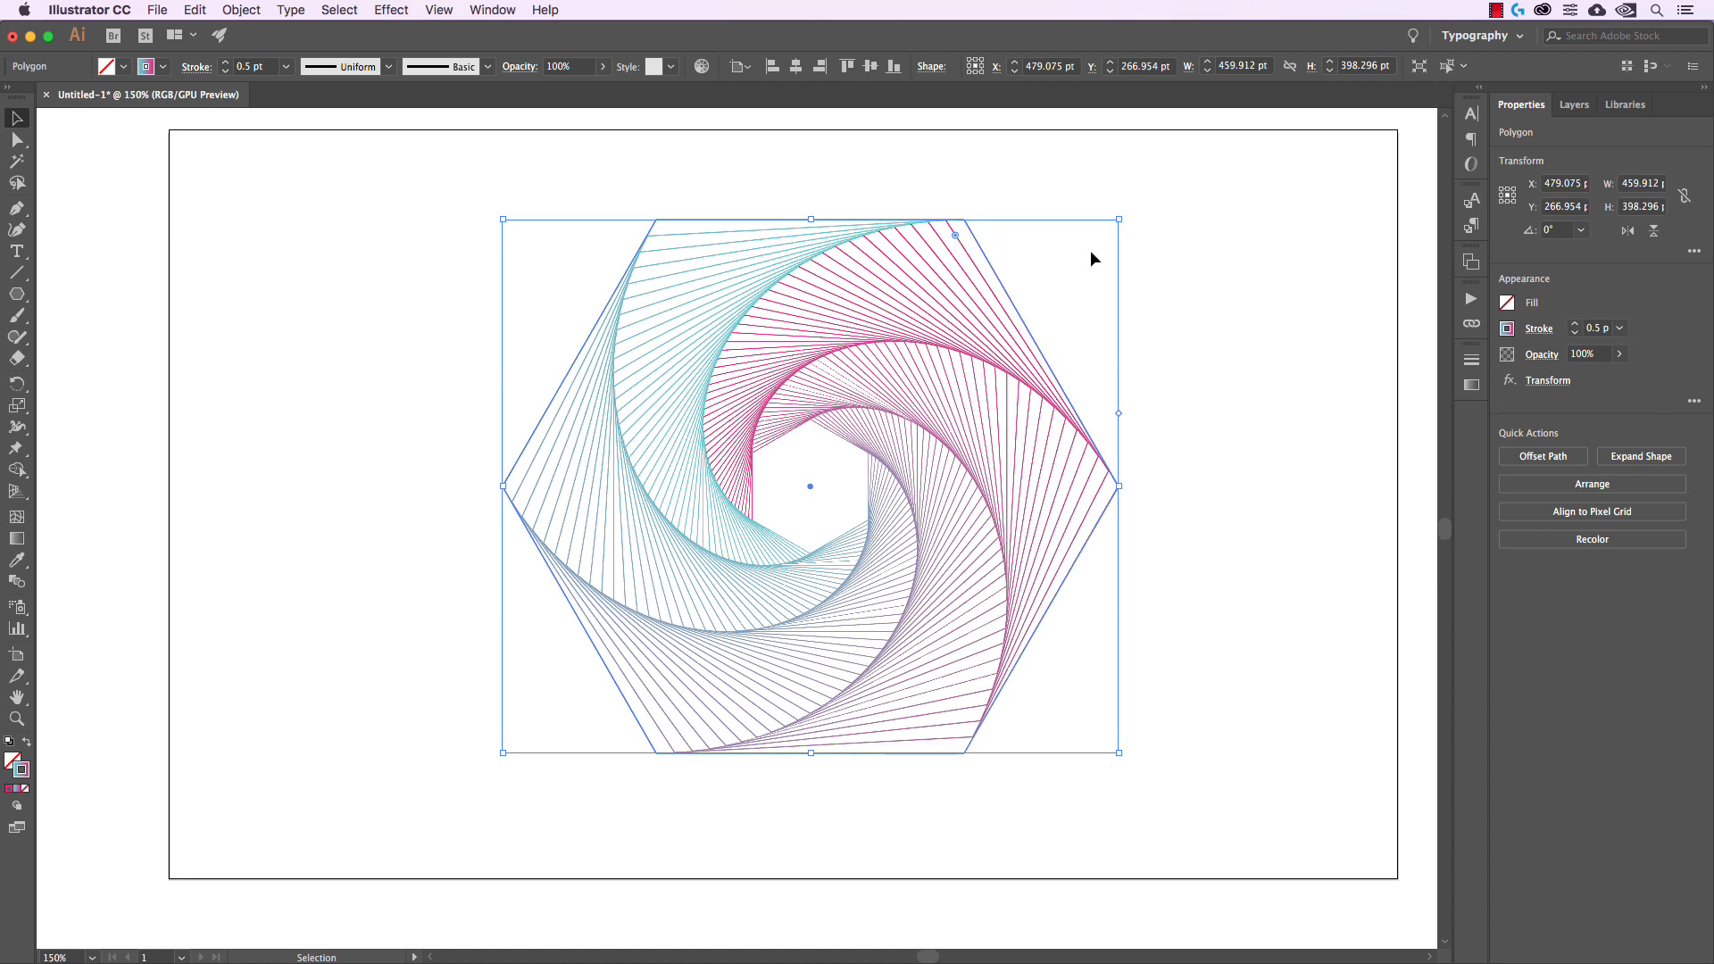
{"action": "left_click", "coordinate": [1221, 319]}
{"action": "left_click", "coordinate": [17, 140]}
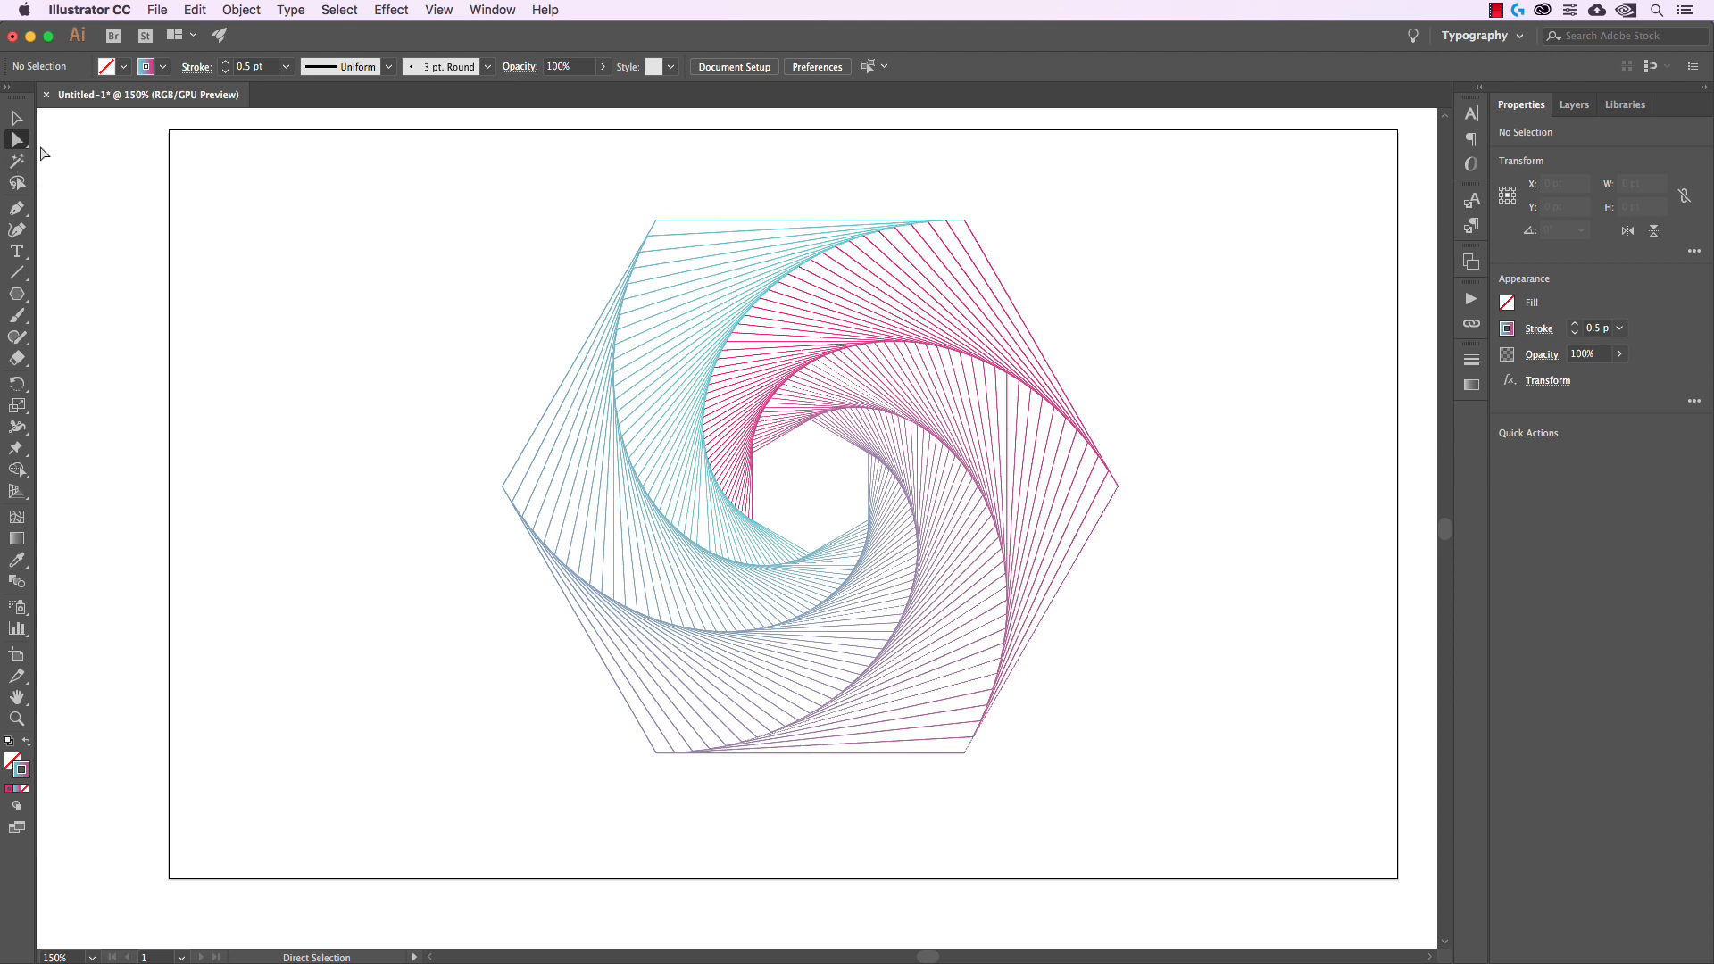
{"action": "left_click_drag", "start_coordinate": [976, 222], "coordinate": [1385, 243]}
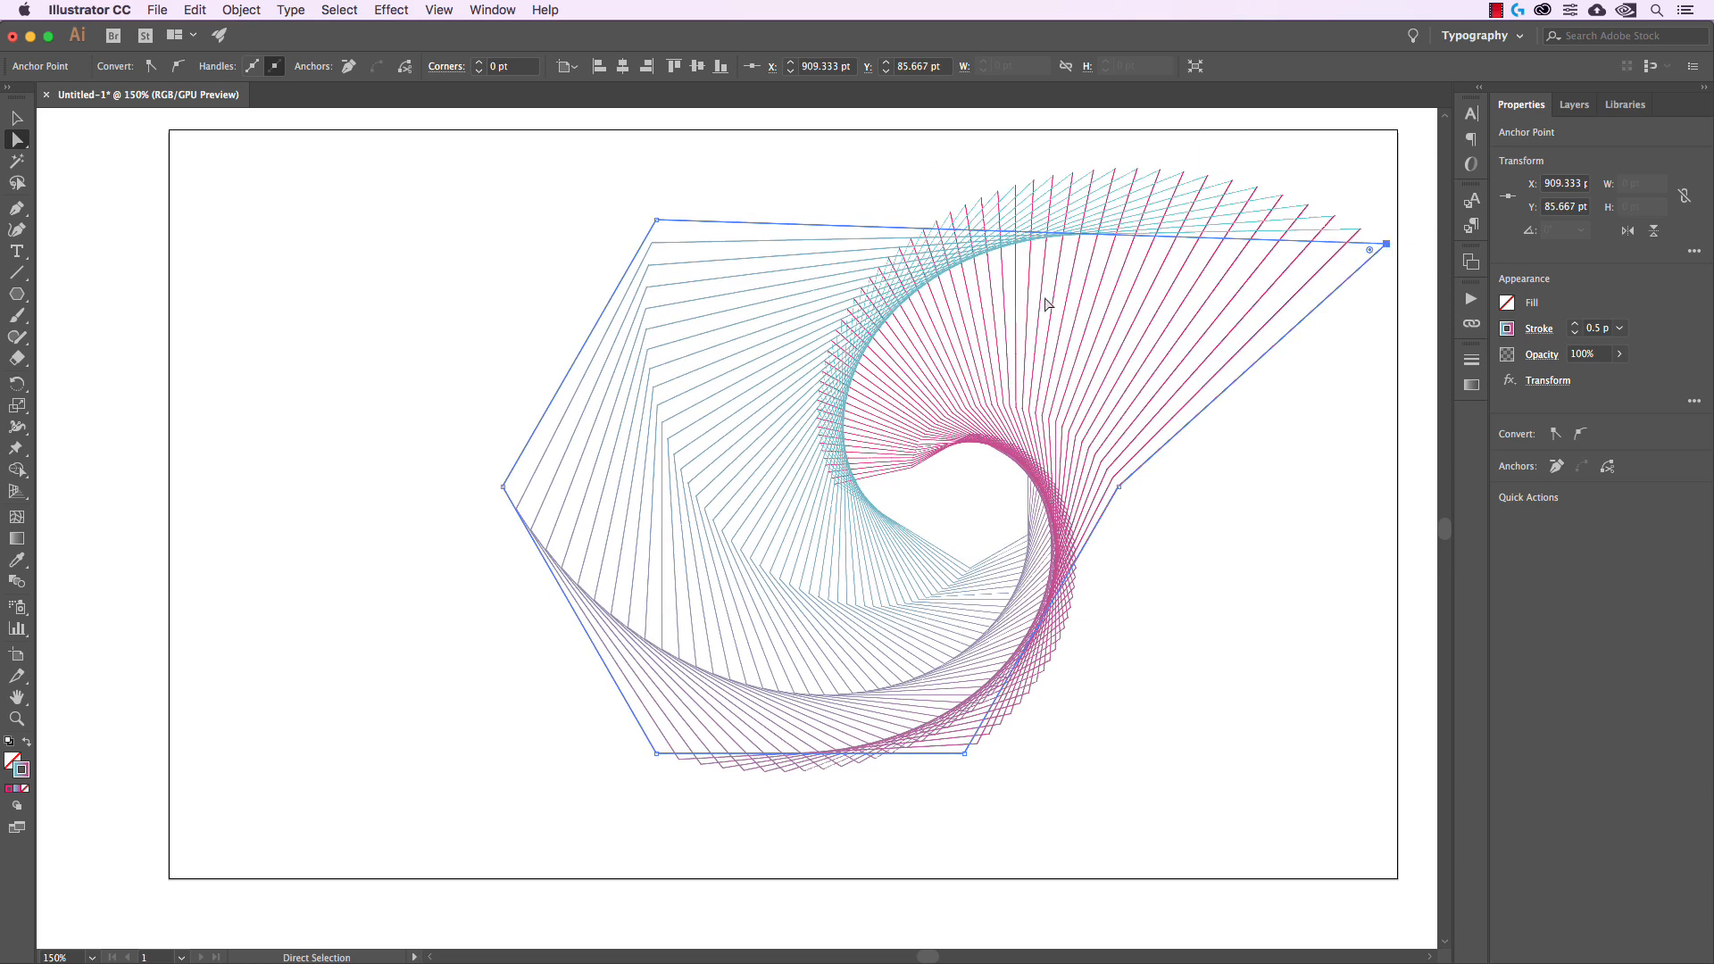
- Undo the anchor point edits to restore the regular hexagon
{"action": "key", "text": "super"}
{"action": "key", "text": "super+z"}
{"action": "key", "text": "super+z"}
{"action": "key", "text": "super+z"}
{"action": "key", "text": "super+z"}
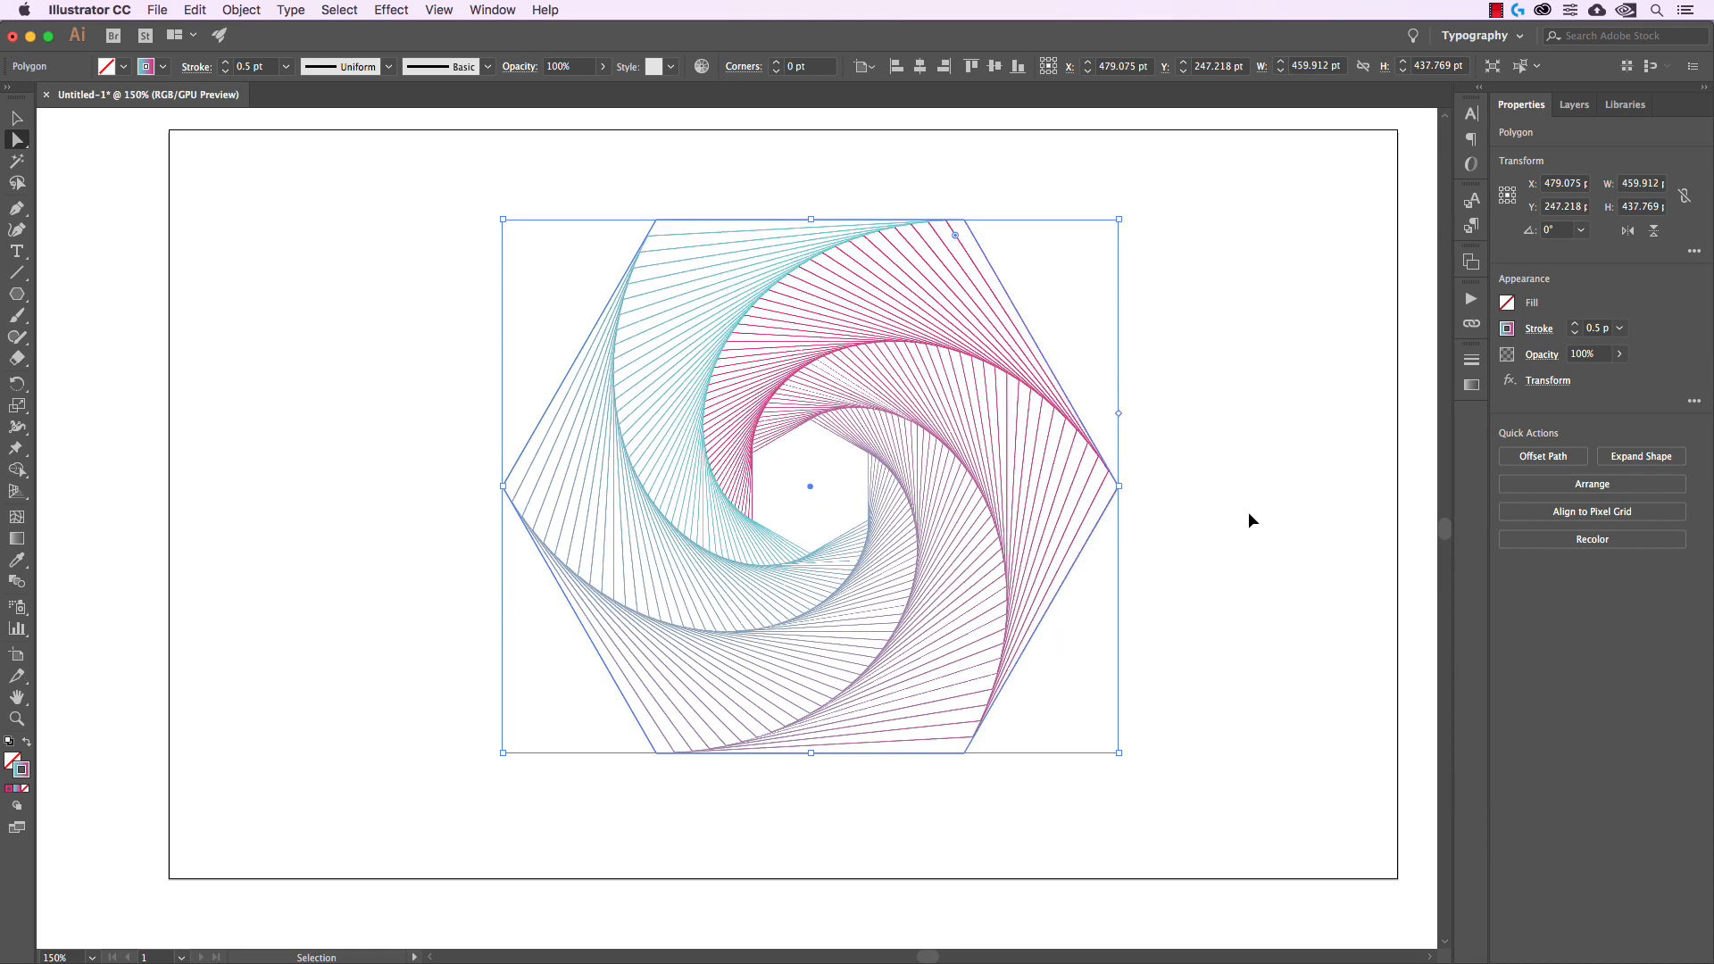
- Round all corners of the hexagon using its live corner control and deselect it
{"action": "left_click", "coordinate": [17, 120]}
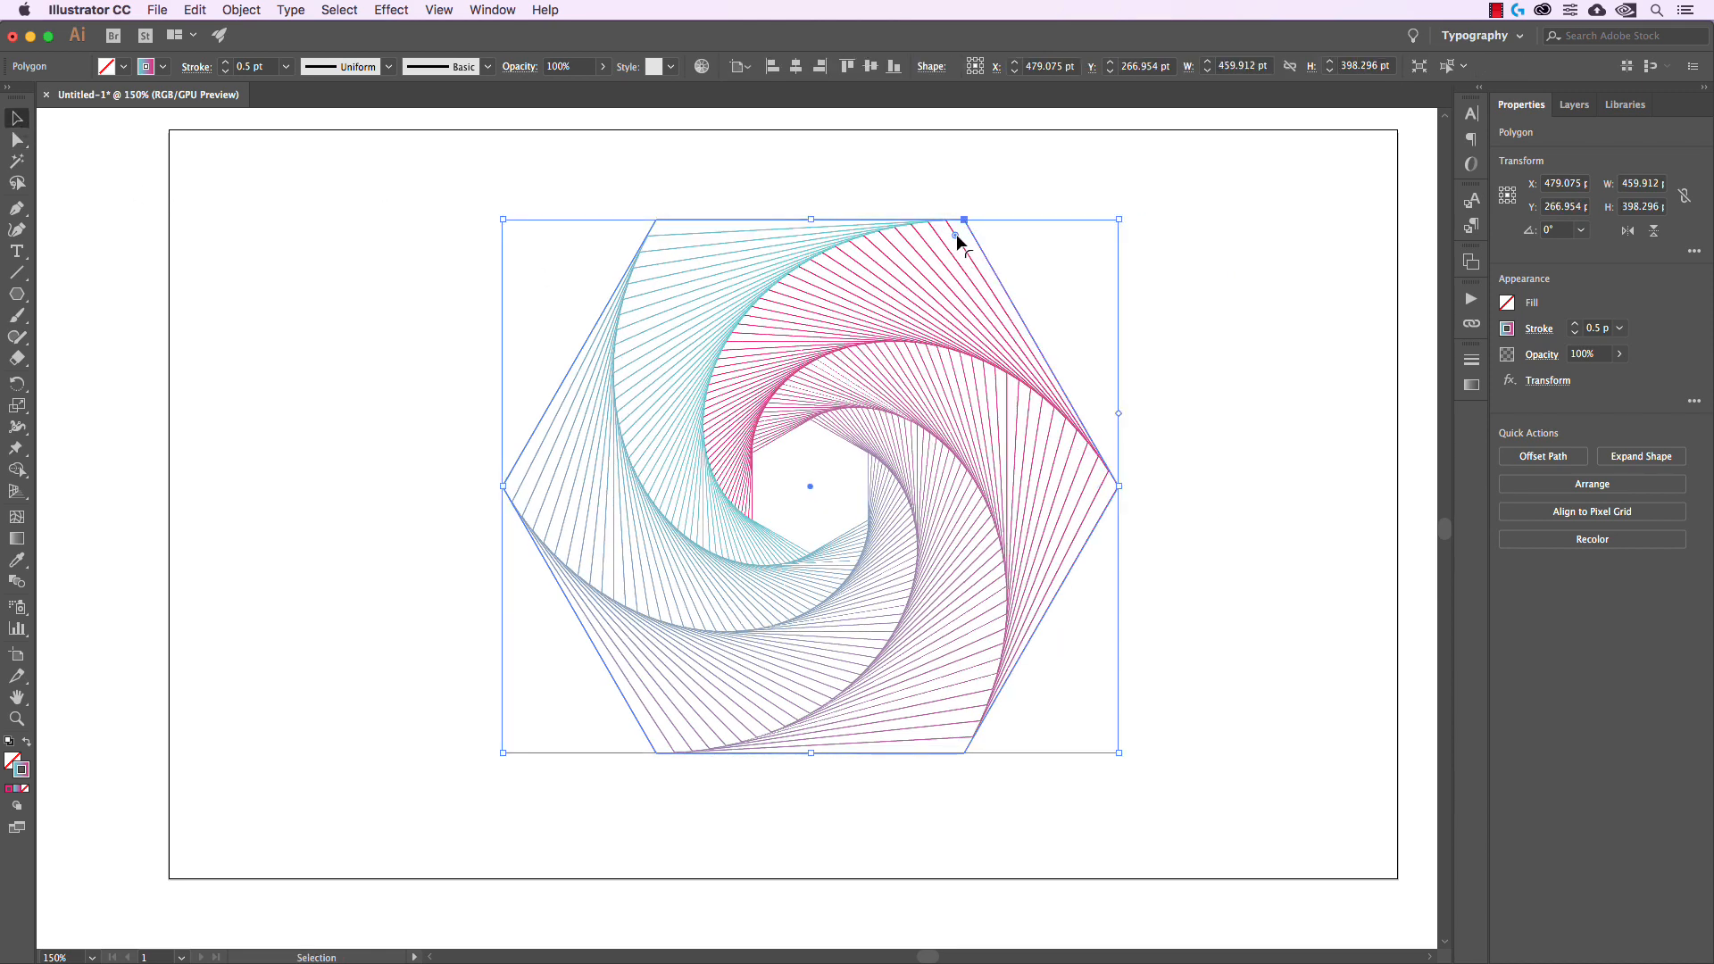
{"action": "left_click_drag", "start_coordinate": [956, 234], "coordinate": [924, 280]}
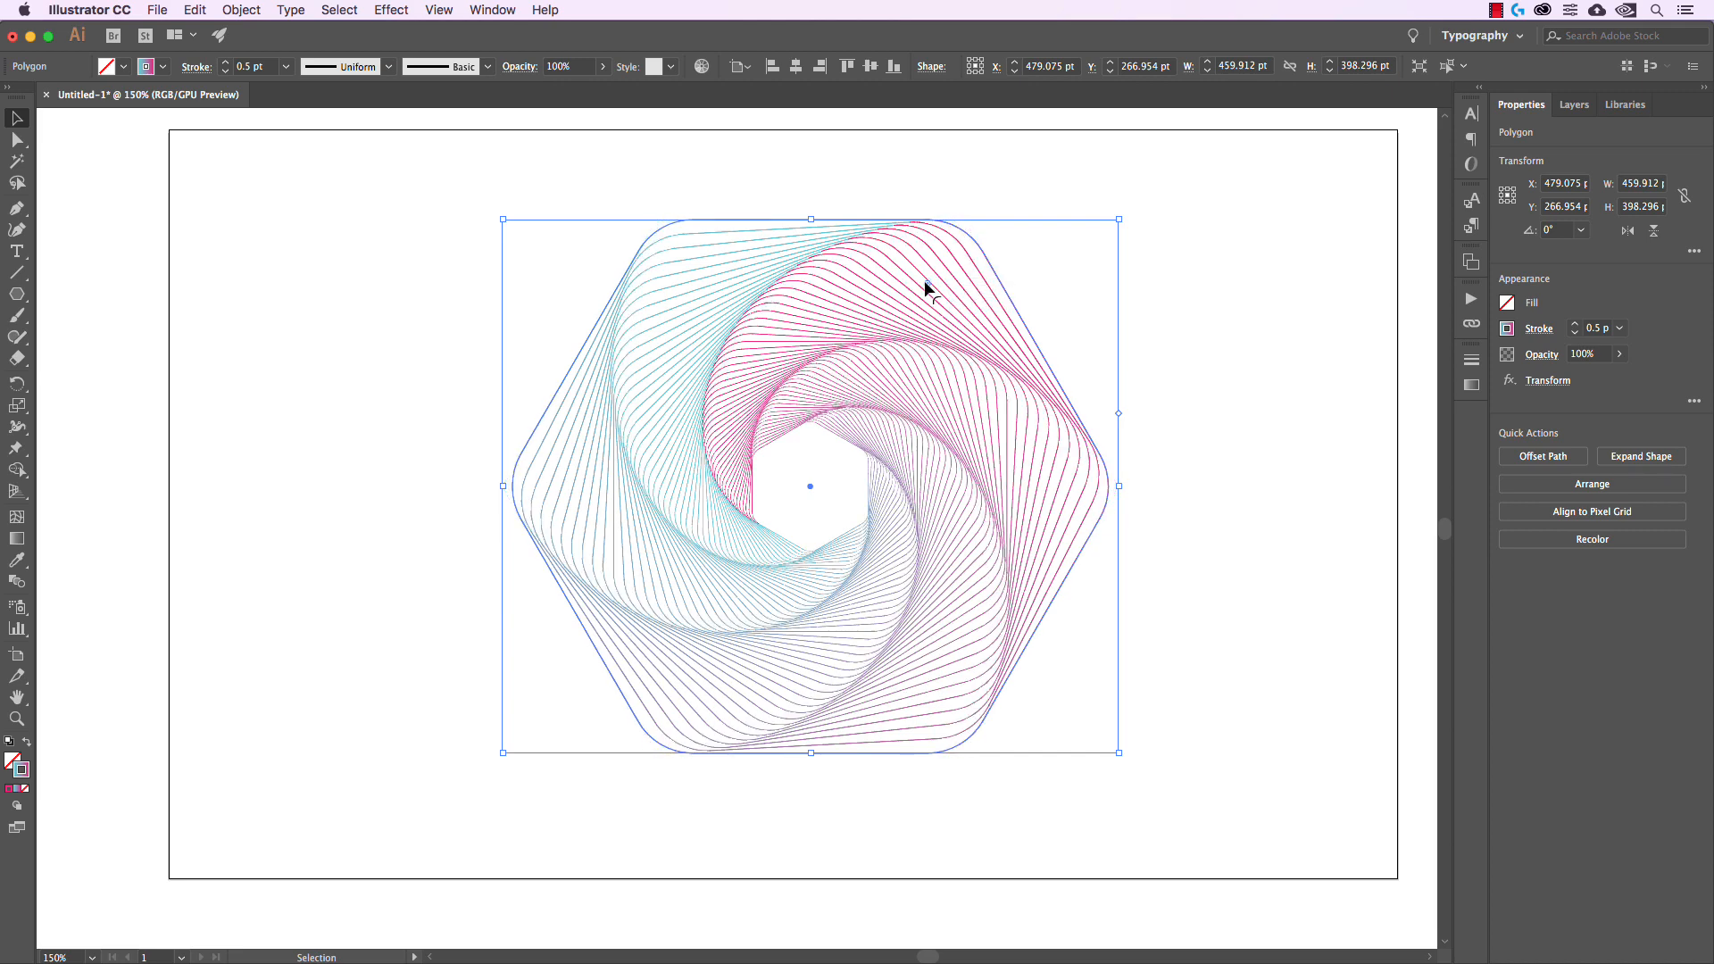
{"action": "left_click", "coordinate": [1258, 401]}
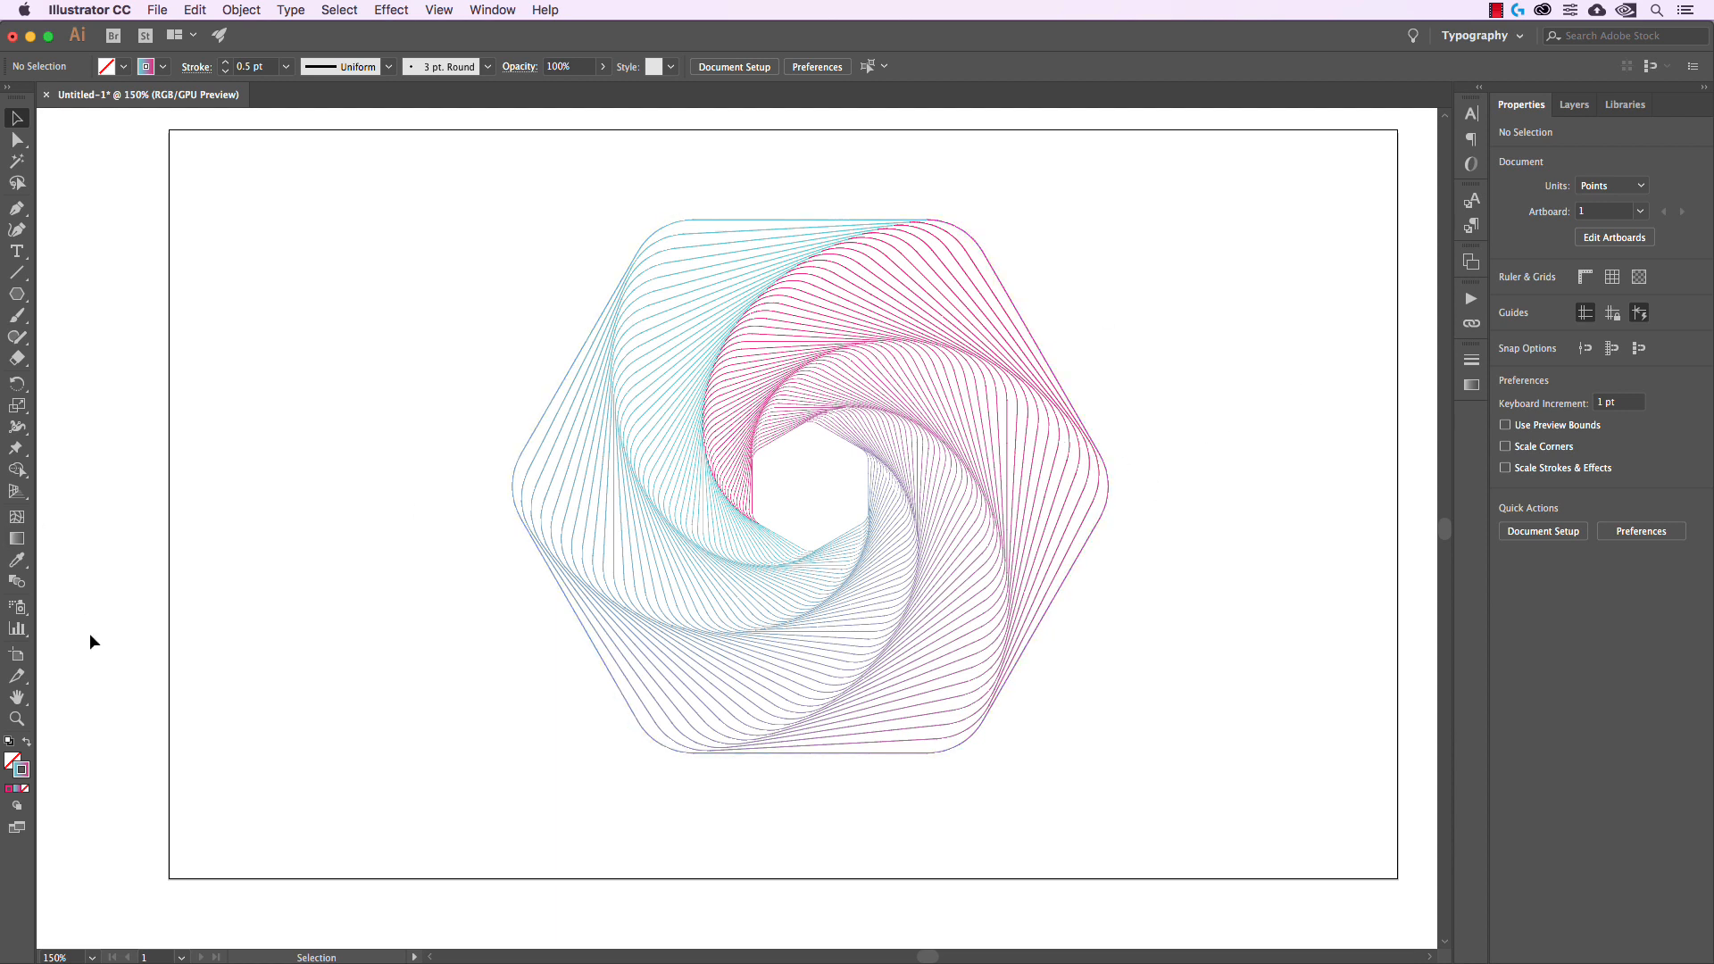
- Resize the artboard symmetrically around its centre to about 525 pt wide and 498 pt high
{"action": "left_click", "coordinate": [17, 655]}
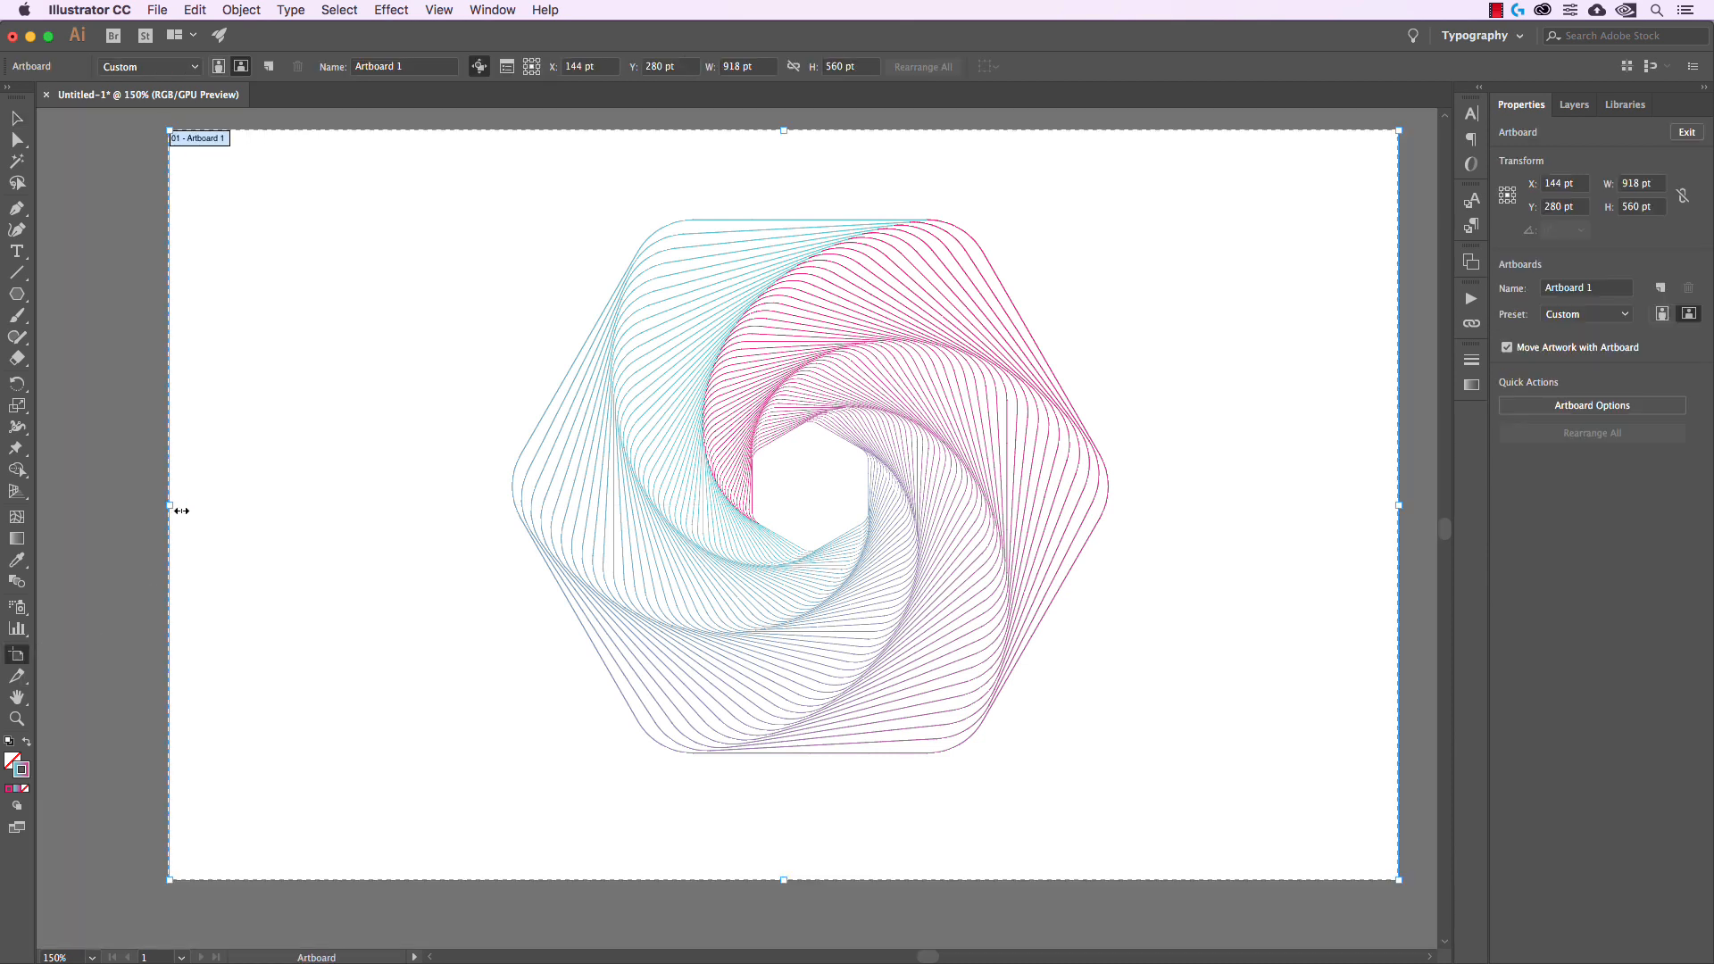
{"action": "left_click_drag", "start_coordinate": [172, 508], "coordinate": [485, 497]}
{"action": "left_click", "coordinate": [1428, 509]}
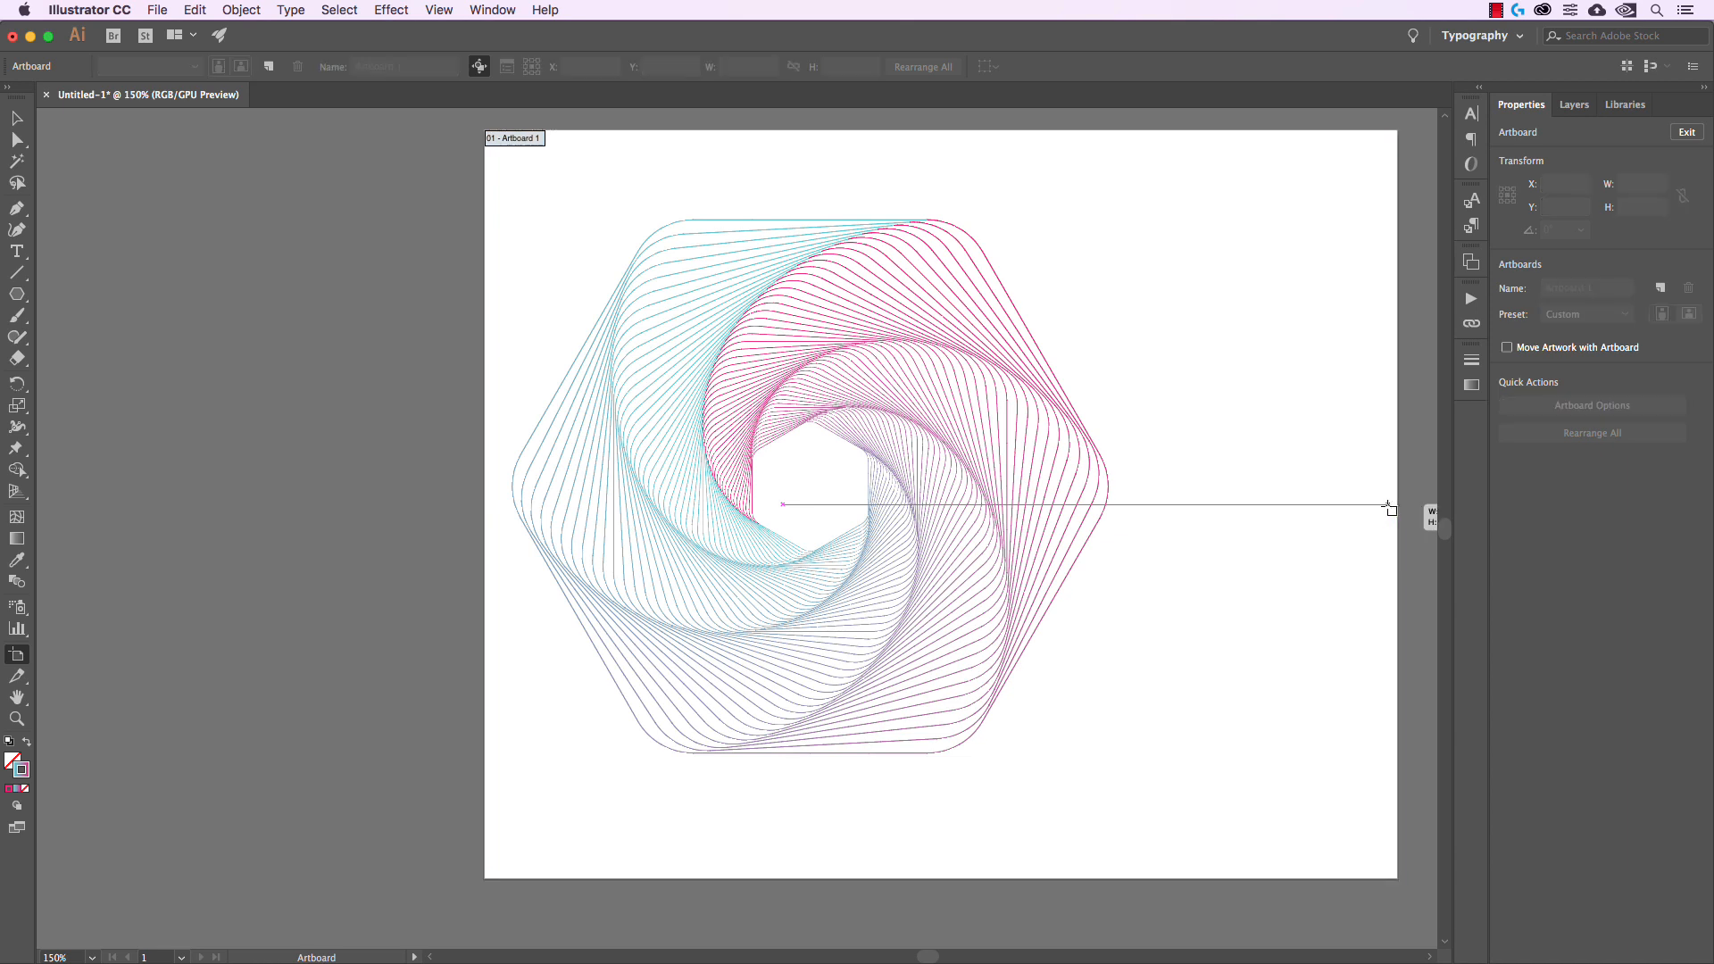
{"action": "key", "text": "ctrl+z"}
{"action": "left_click_drag", "start_coordinate": [1396, 511], "coordinate": [1135, 509]}
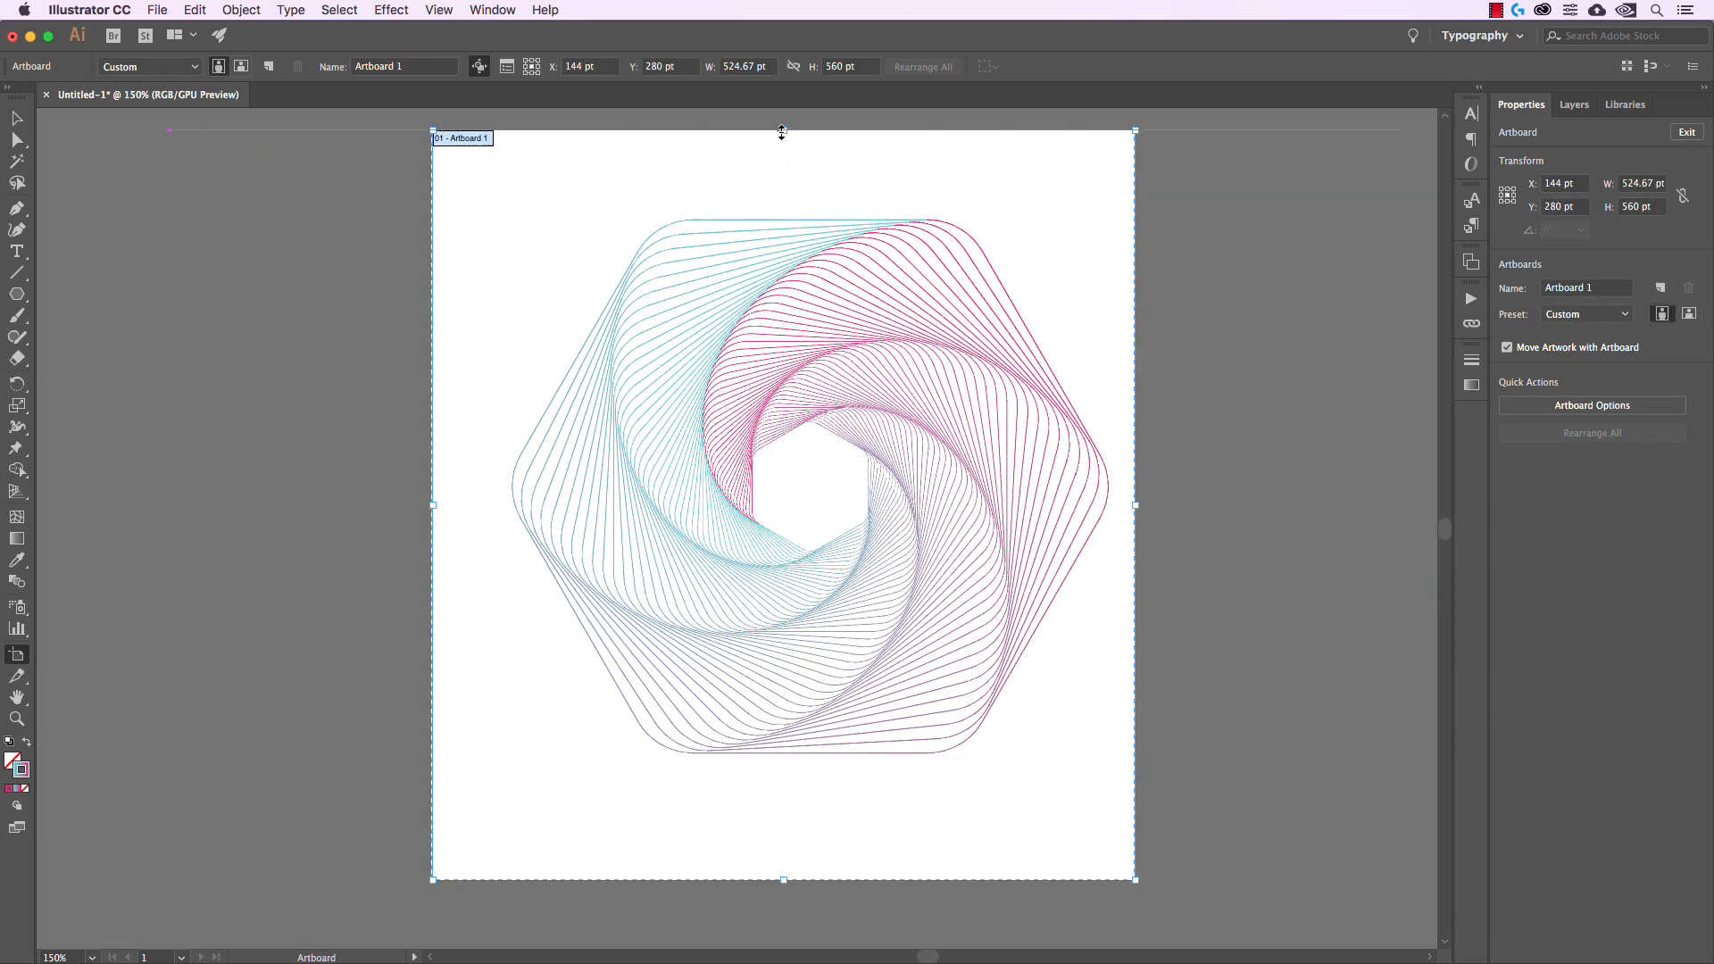
{"action": "left_click_drag", "start_coordinate": [783, 131], "coordinate": [780, 170]}
{"action": "key", "text": "Escape"}
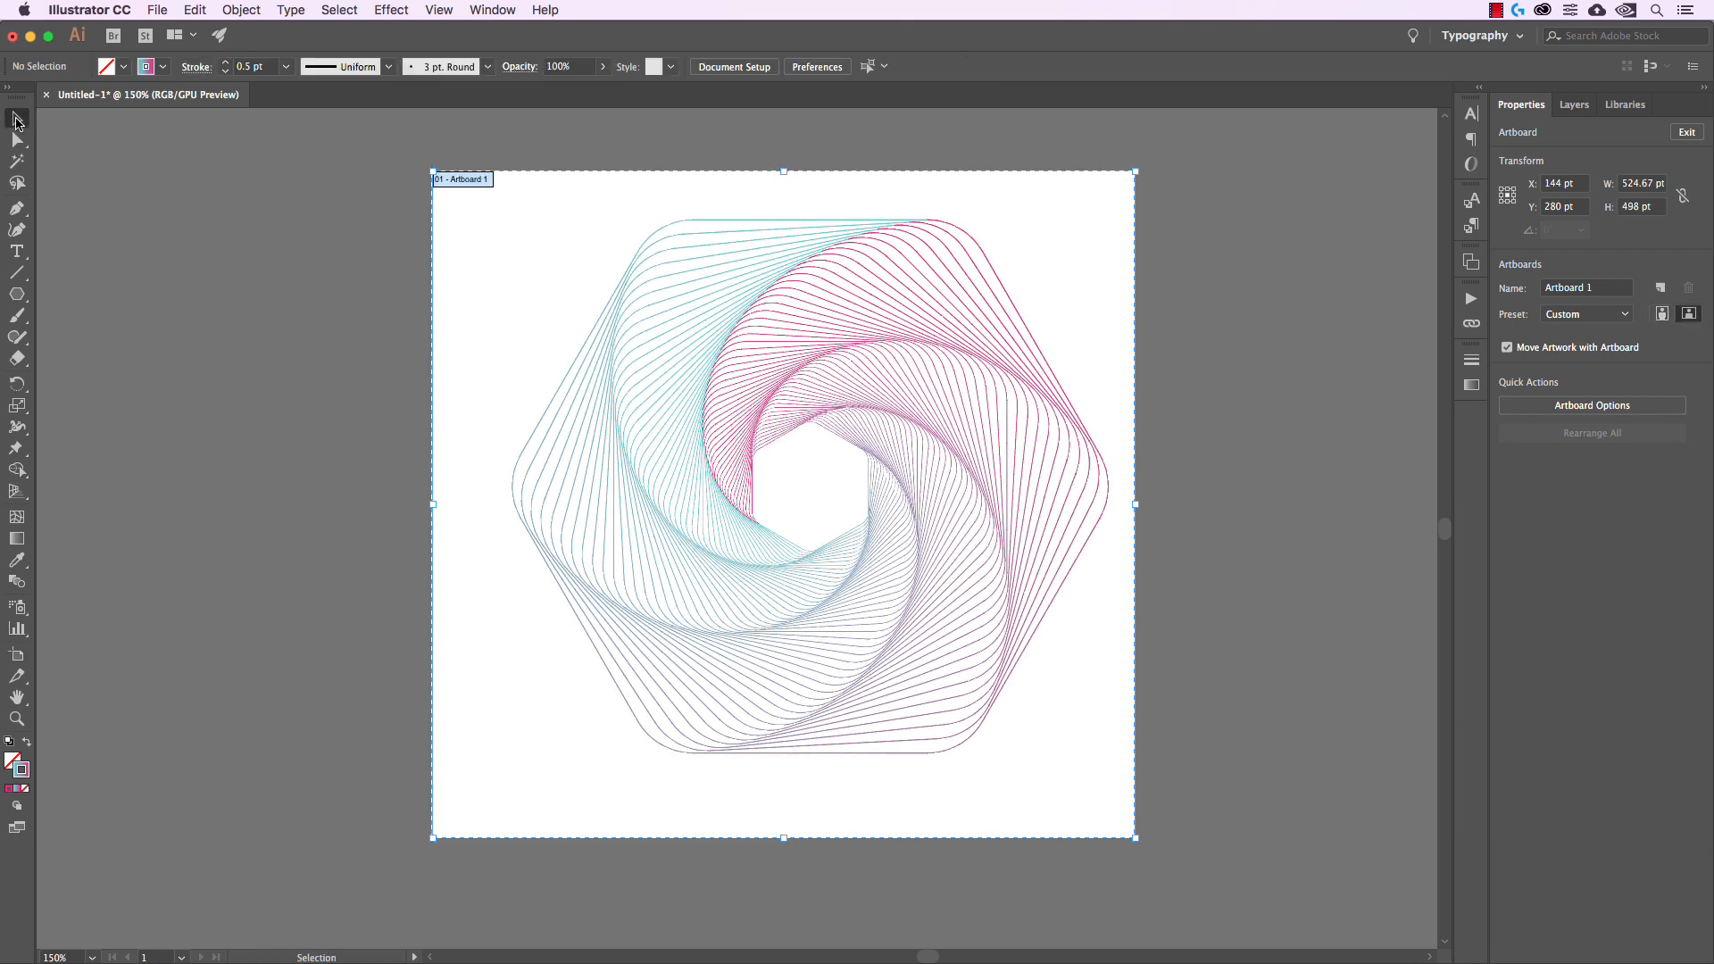
- Enlarge the hexagon artwork to about 519 by 463 pt and nudge it slightly up and left within the artboard
{"action": "left_click_drag", "start_coordinate": [418, 164], "coordinate": [1166, 806]}
{"action": "mouse_move", "coordinate": [1066, 591]}
{"action": "left_mouse_down"}
{"action": "mouse_move", "coordinate": [1039, 619]}
{"action": "mouse_move", "coordinate": [1049, 602]}
{"action": "left_mouse_up"}
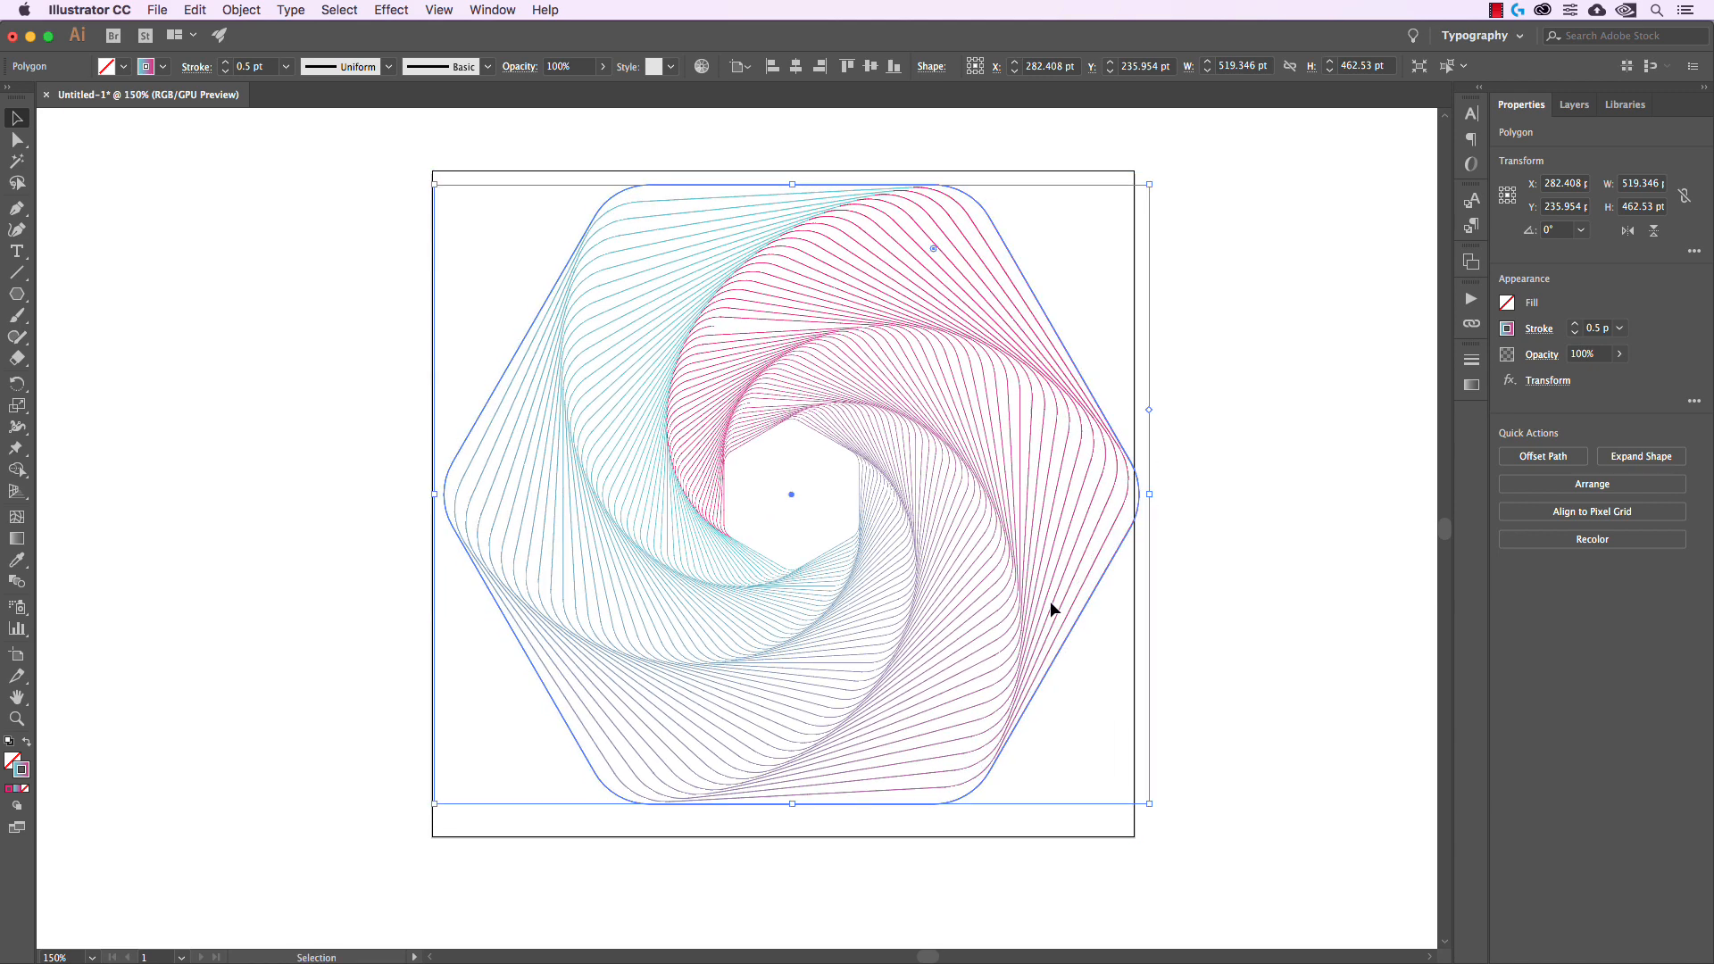
{"action": "key", "text": "Up"}
{"action": "key", "text": "Left"}
{"action": "key", "text": "Left"}
{"action": "key", "text": "Left"}
{"action": "key", "text": "Left"}
{"action": "key", "text": "Left"}
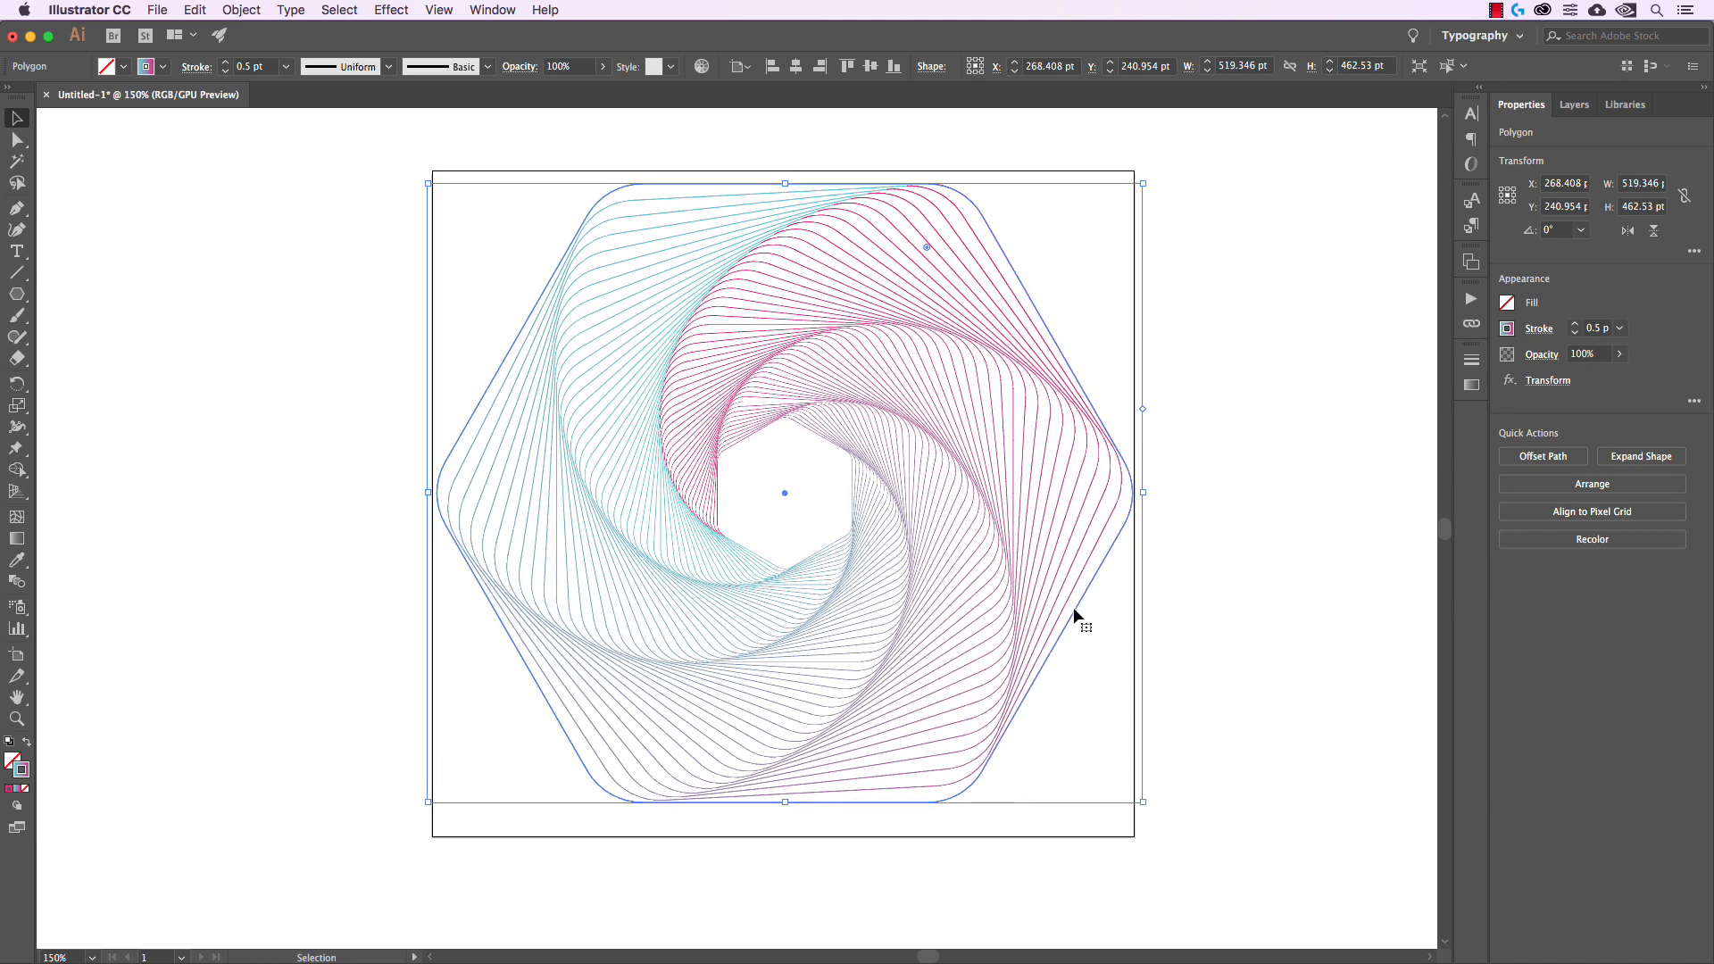
- Nudge the hexagon artwork 5 pt left and 6 pt down within the artboard
{"action": "key", "text": "Down"}
{"action": "key", "text": "Down"}
{"action": "key", "text": "Down"}
{"action": "key", "text": "Left"}
{"action": "key", "text": "Left"}
{"action": "key", "text": "Left"}
{"action": "key", "text": "Left"}
{"action": "key", "text": "Left"}
{"action": "key", "text": "Down"}
{"action": "key", "text": "Down"}
{"action": "key", "text": "Down"}
{"action": "key", "text": "Down"}
{"action": "key", "text": "Down"}
{"action": "key", "text": "Down"}
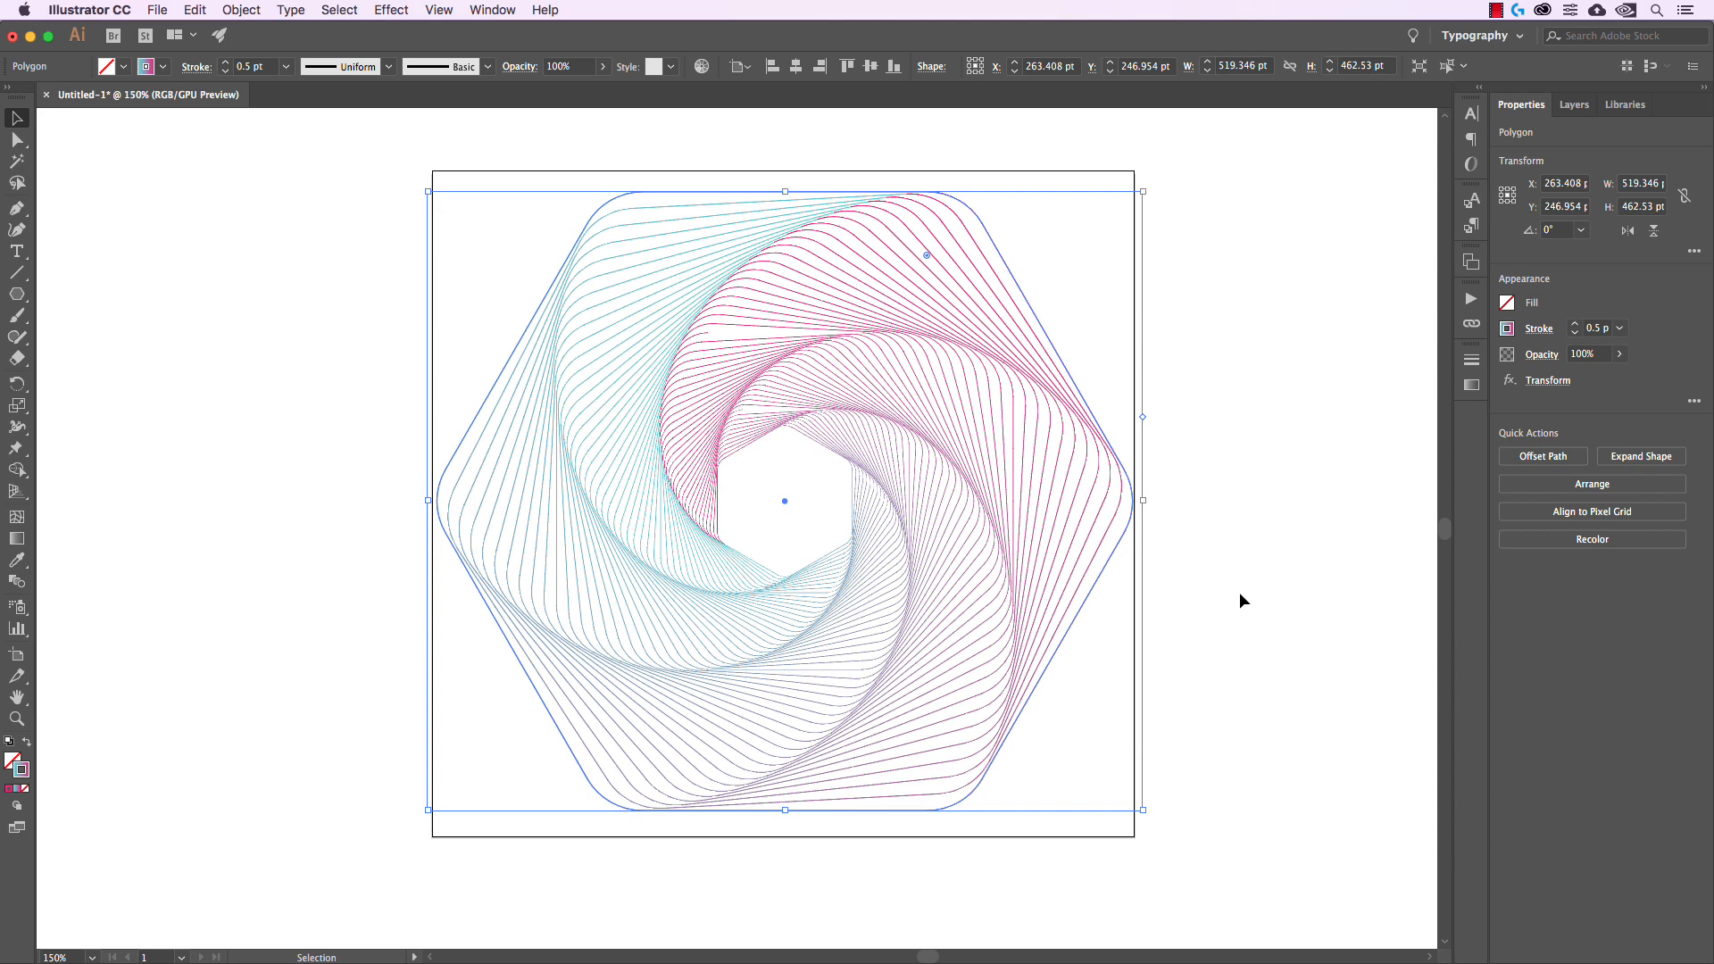
- Reduce the artboard's height symmetrically to about 467 pt so it fits closely around the hexagon
{"action": "key", "text": "shift+o"}
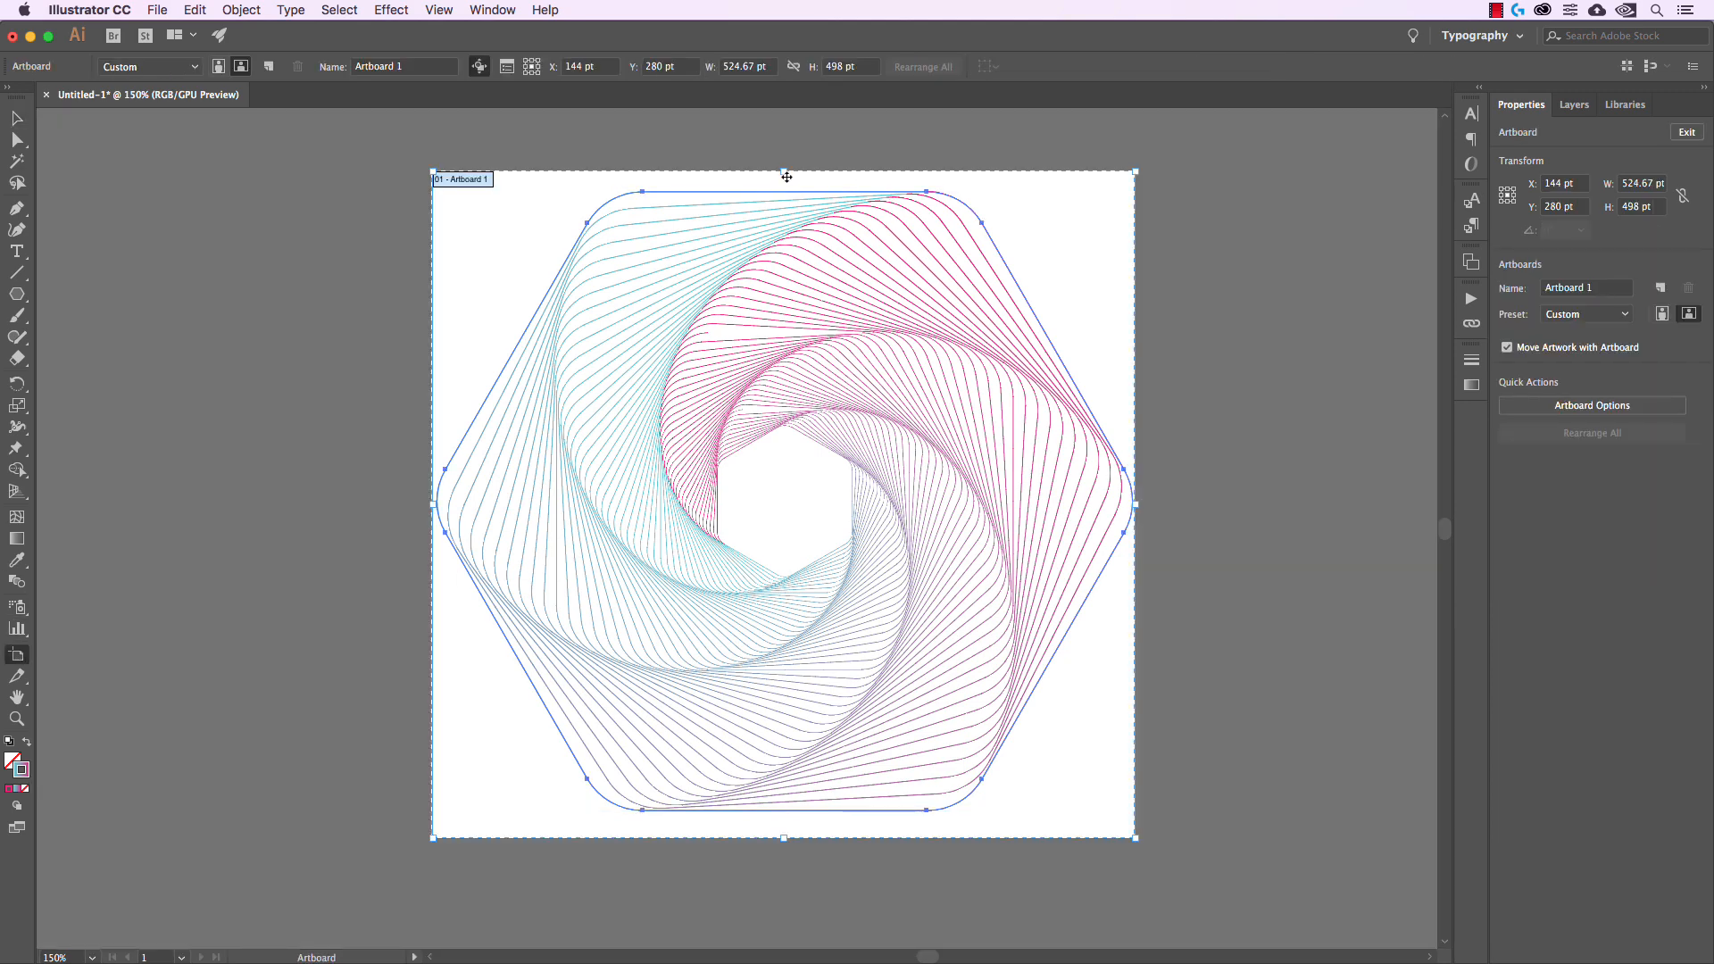
{"action": "left_click_drag", "start_coordinate": [785, 175], "coordinate": [791, 191]}
{"action": "left_click", "coordinate": [35, 120]}
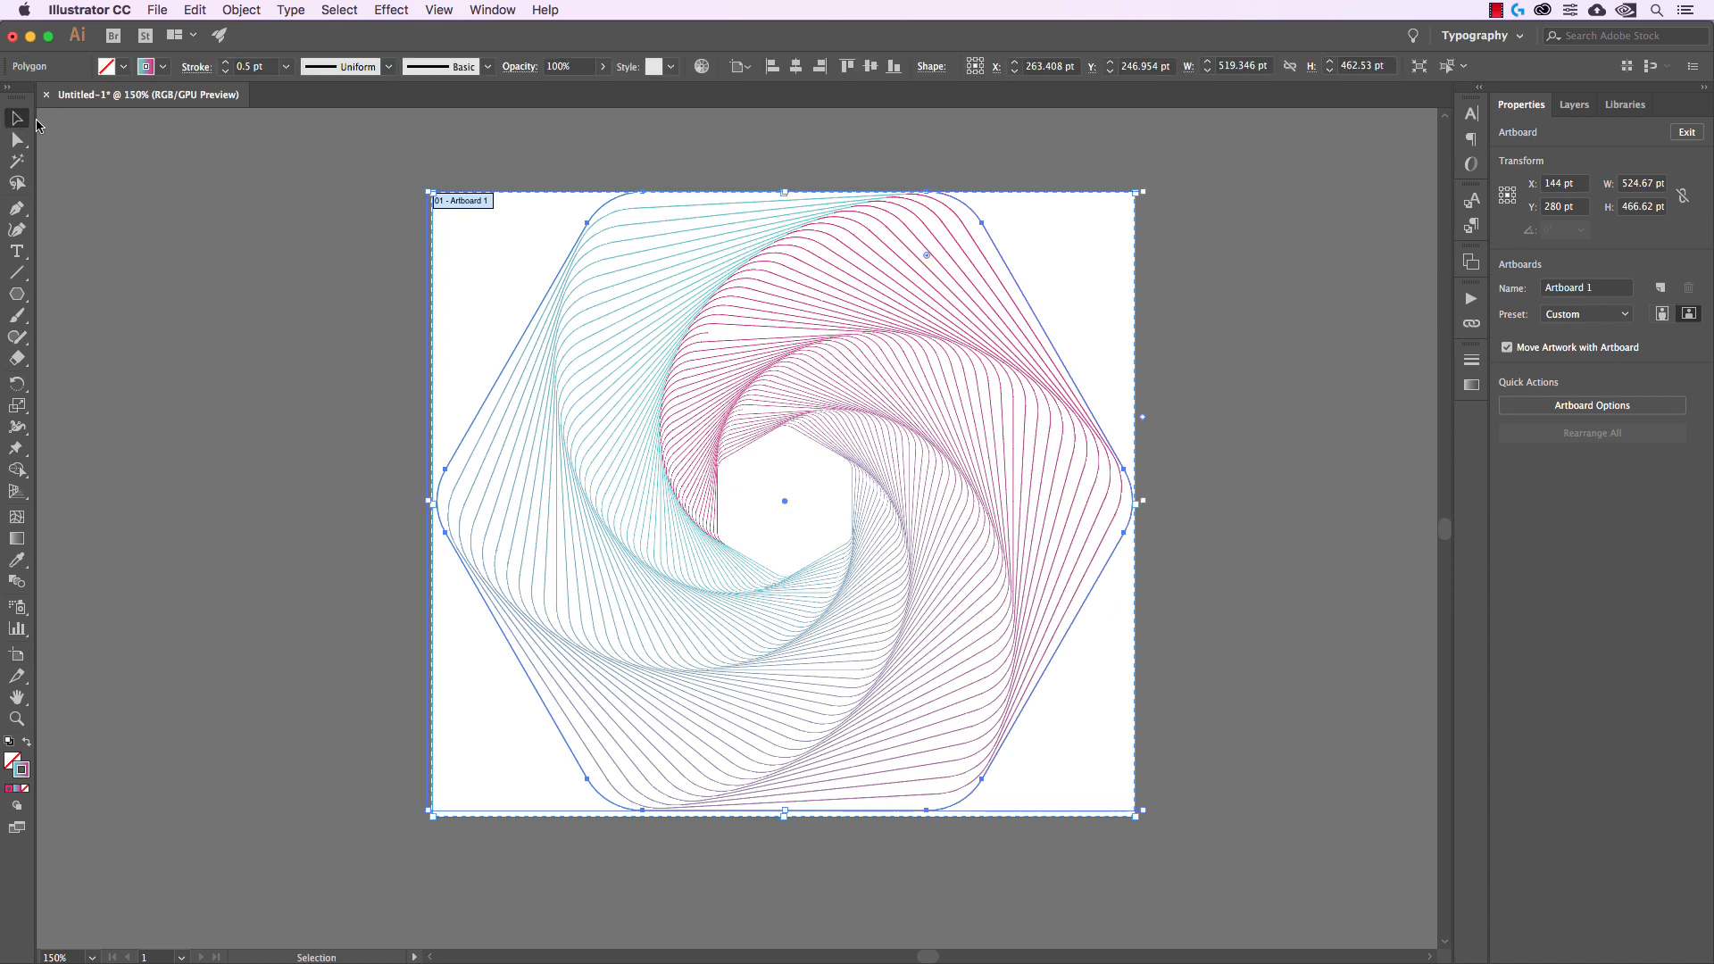
- Nudge the hexagon 3 pt down and 1 pt left to centre it in the artboard, and deselect it
{"action": "key", "text": "Down"}
{"action": "key", "text": "Down"}
{"action": "key", "text": "Down"}
{"action": "key", "text": "Left"}
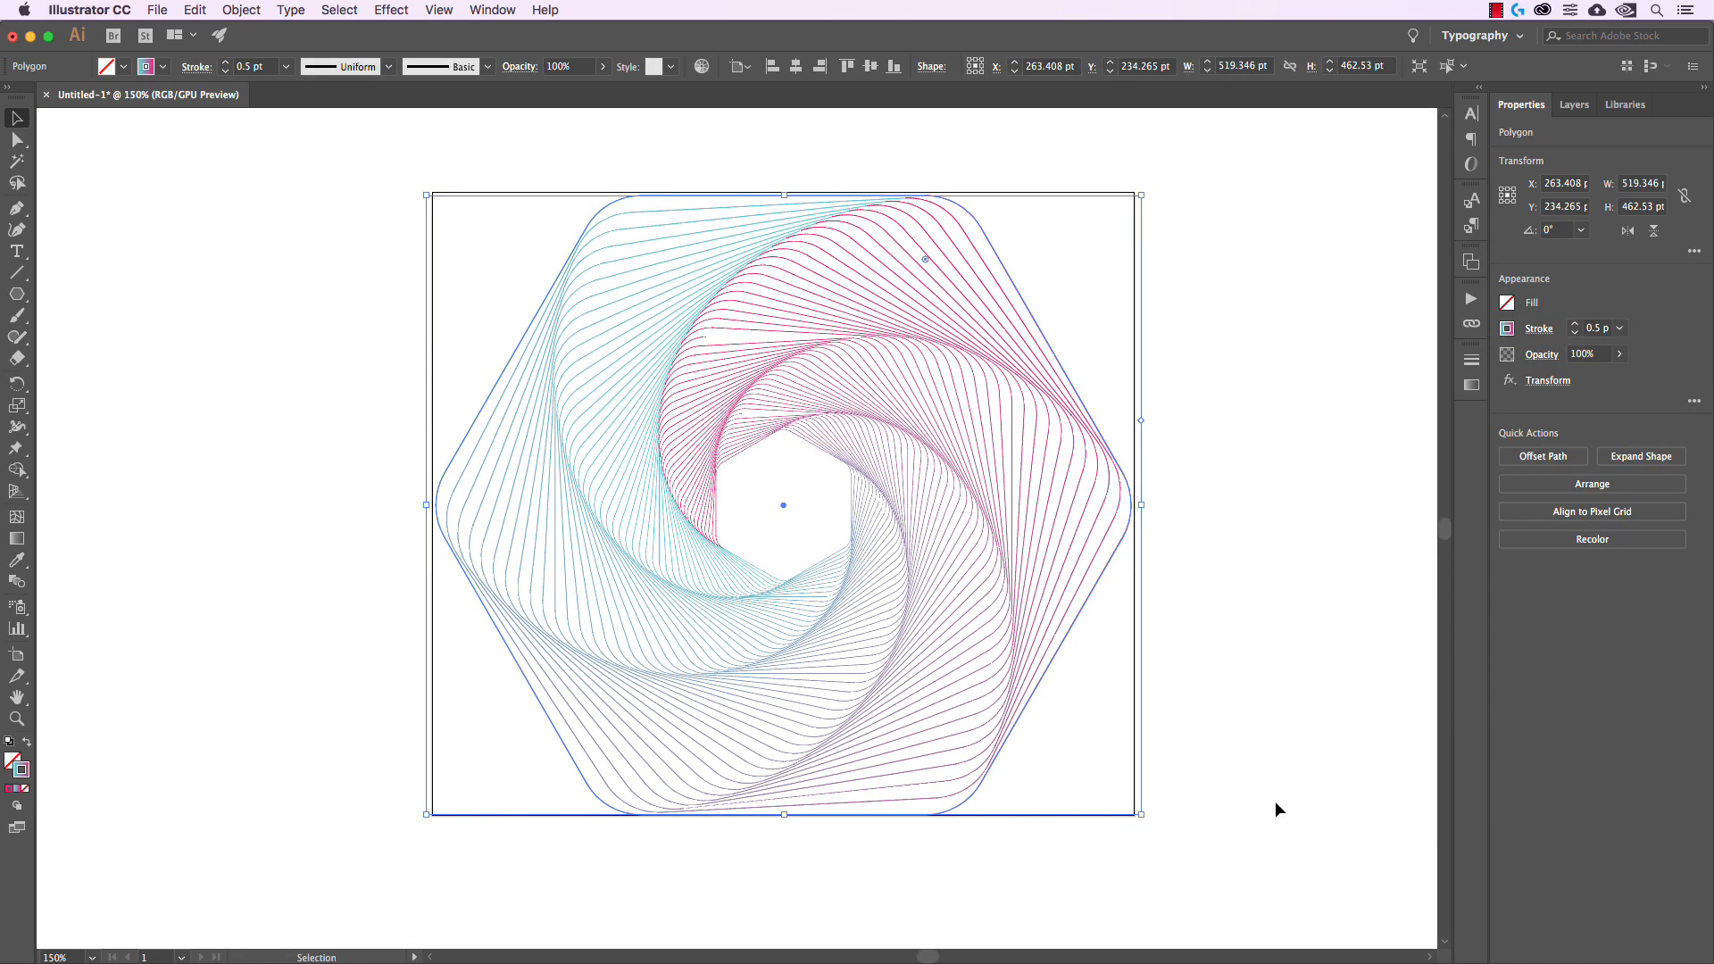
{"action": "left_click", "coordinate": [1176, 643]}
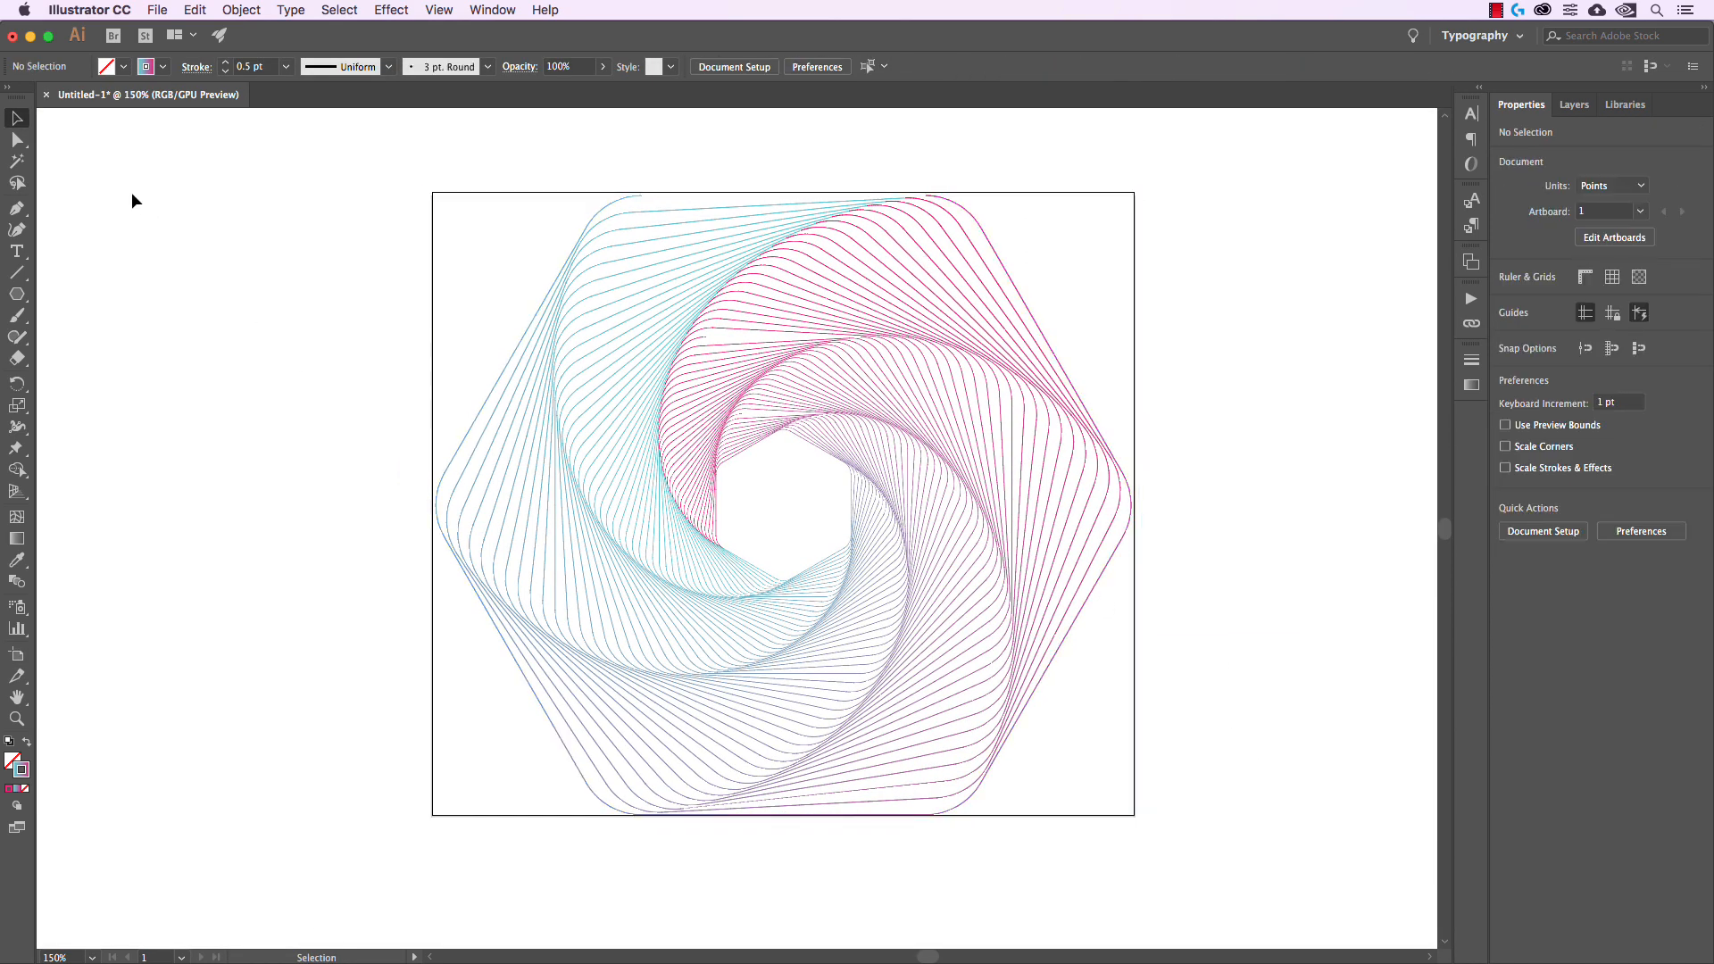
- Draw a dark navy rectangle without a stroke that covers the whole artboard, about 525 by 467 pt
{"action": "left_click", "coordinate": [17, 294]}
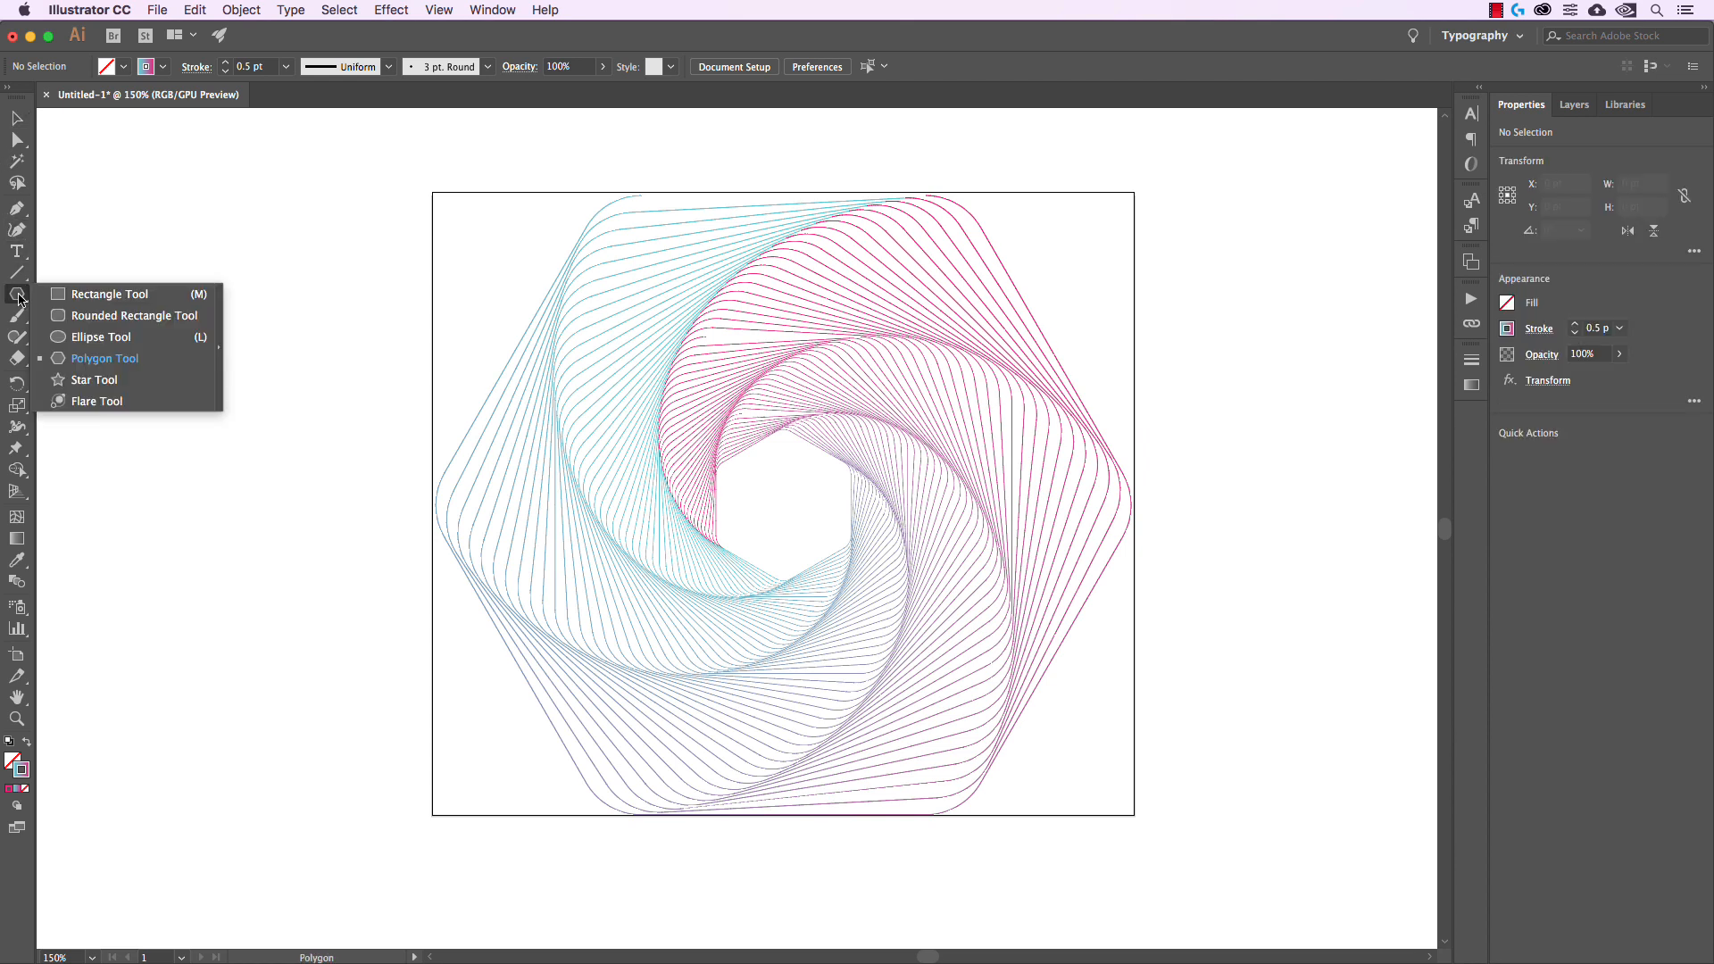
{"action": "left_click", "coordinate": [68, 294]}
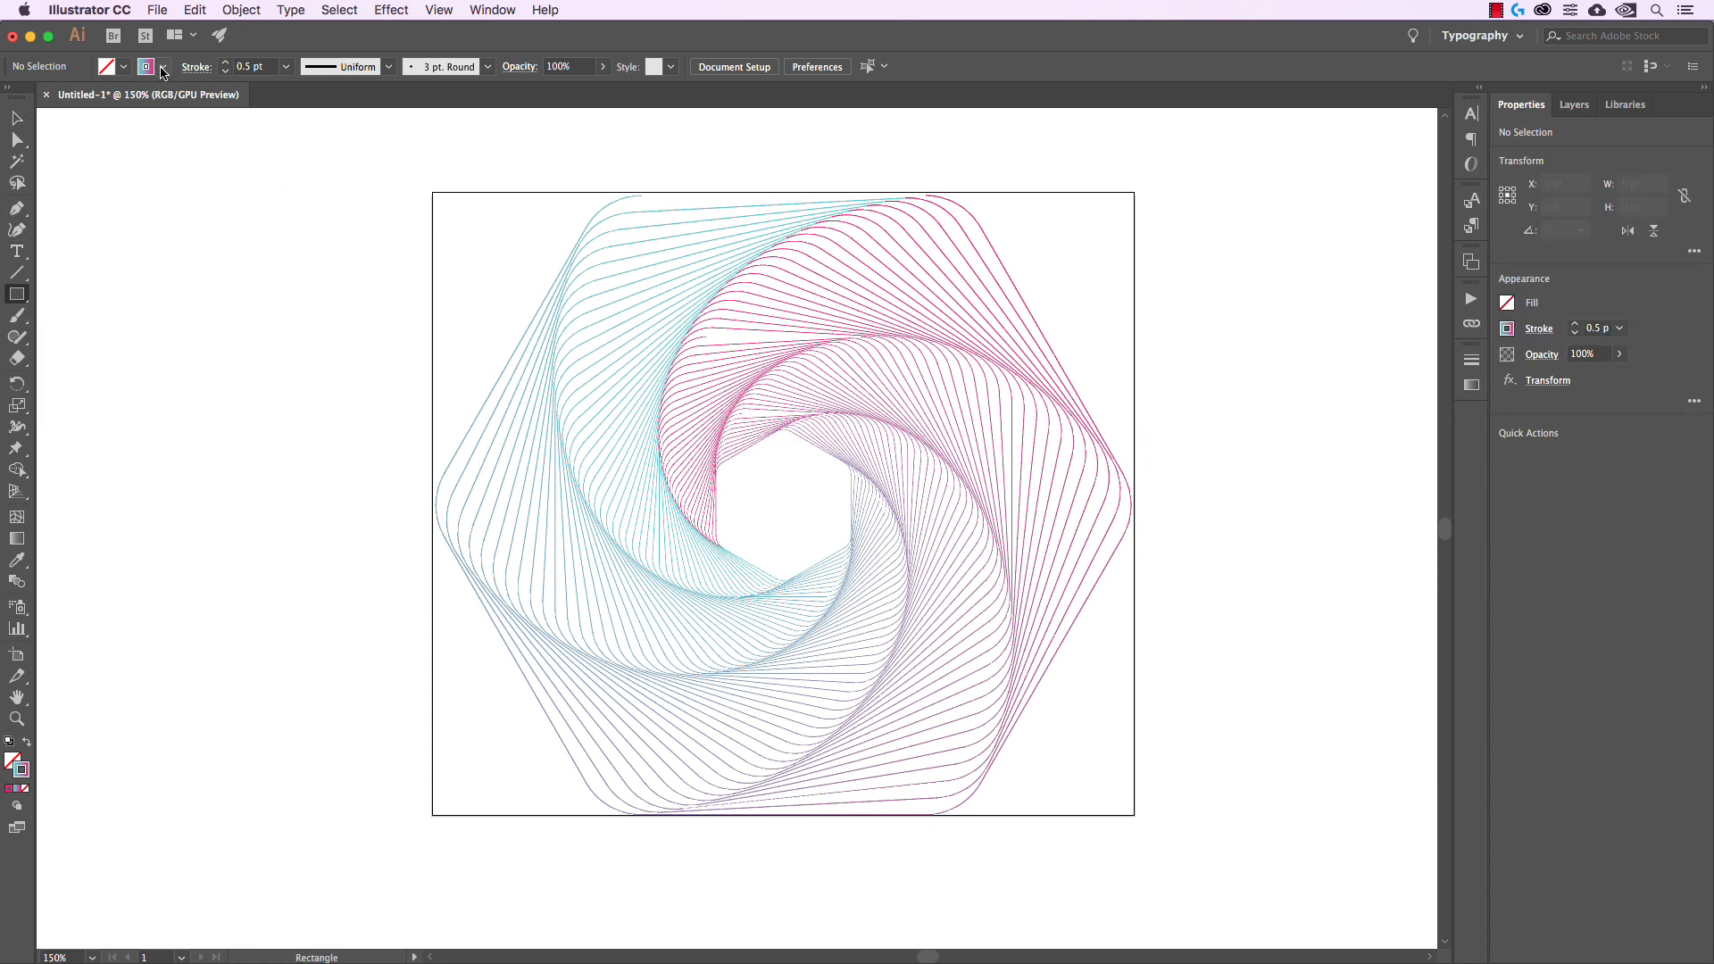
{"action": "left_click", "coordinate": [152, 73]}
{"action": "left_click", "coordinate": [11, 96]}
{"action": "left_click", "coordinate": [117, 70]}
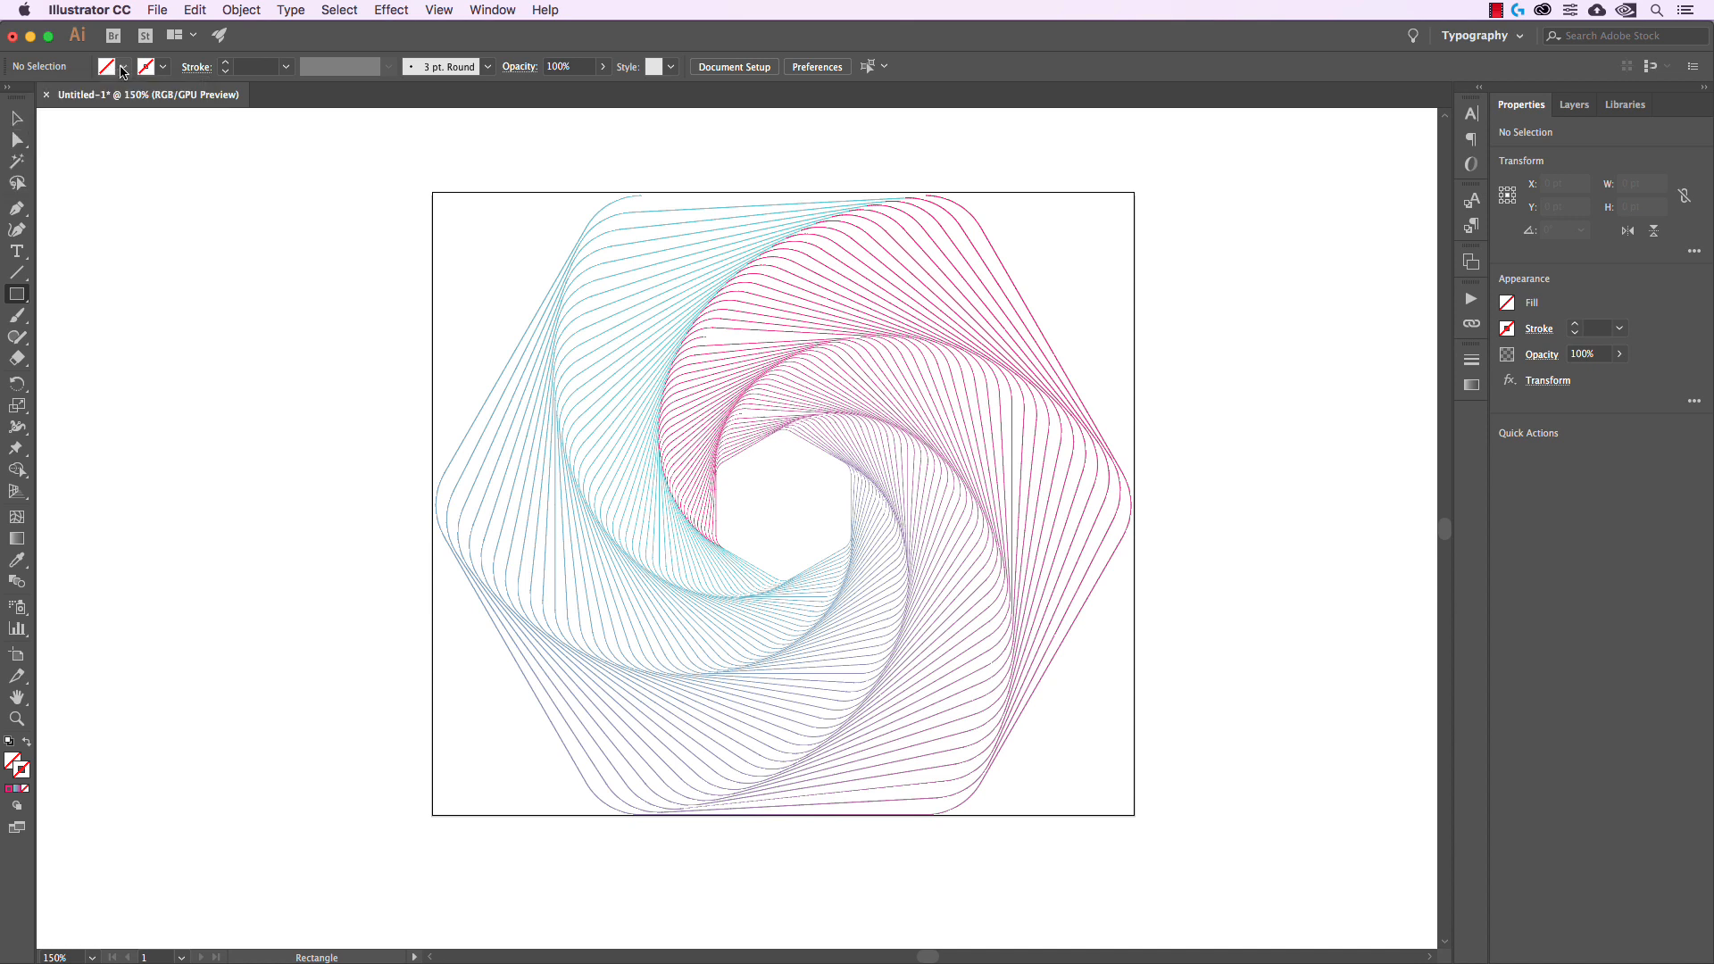
{"action": "left_click", "coordinate": [120, 68]}
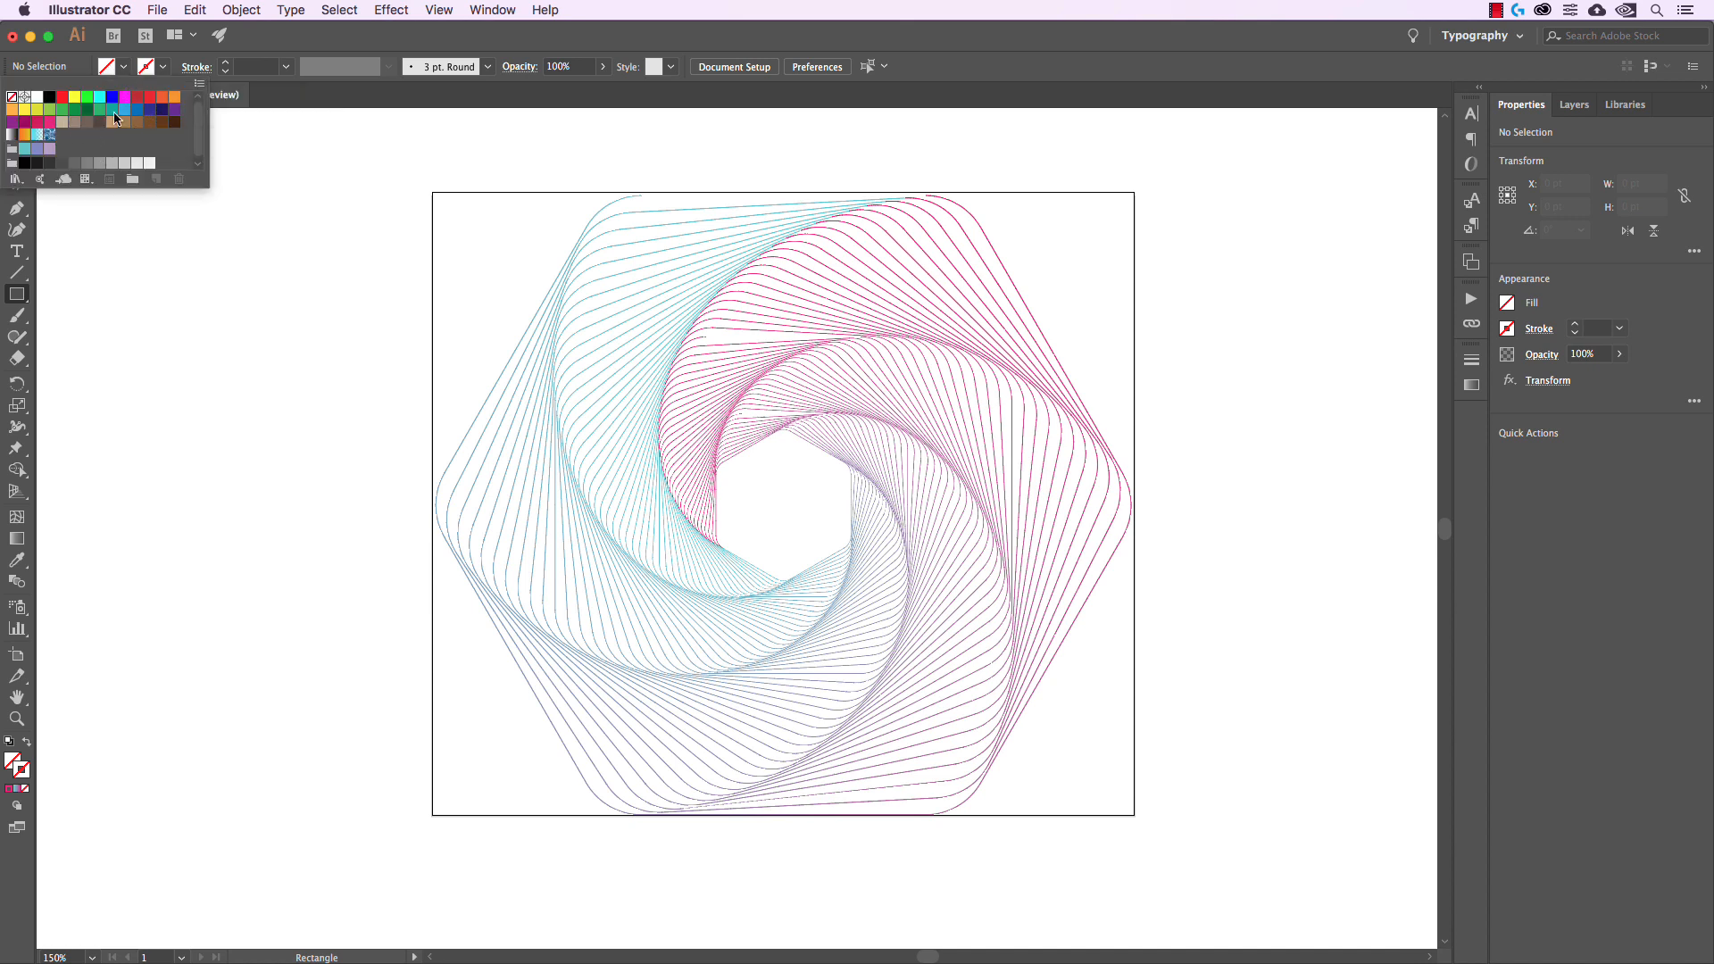
{"action": "left_click", "coordinate": [160, 118]}
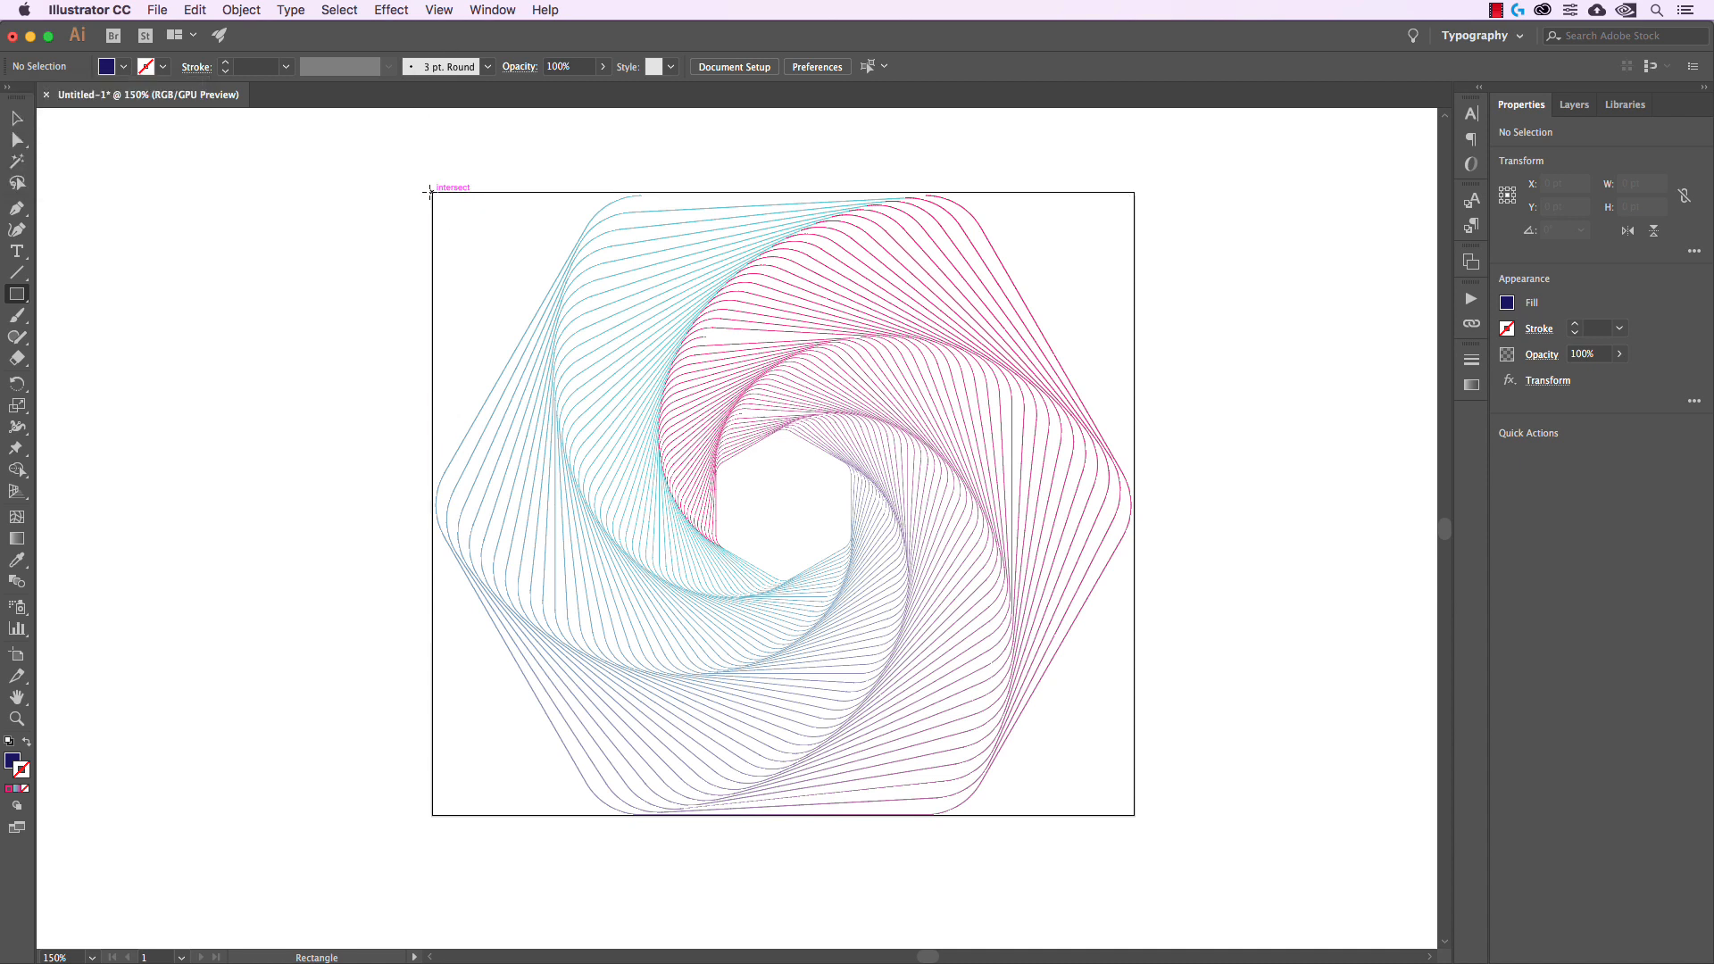
{"action": "left_click_drag", "start_coordinate": [431, 191], "coordinate": [1135, 815]}
- Send the navy rectangle to the back, behind the hexagon line pattern, and deselect it
{"action": "left_click", "coordinate": [17, 118]}
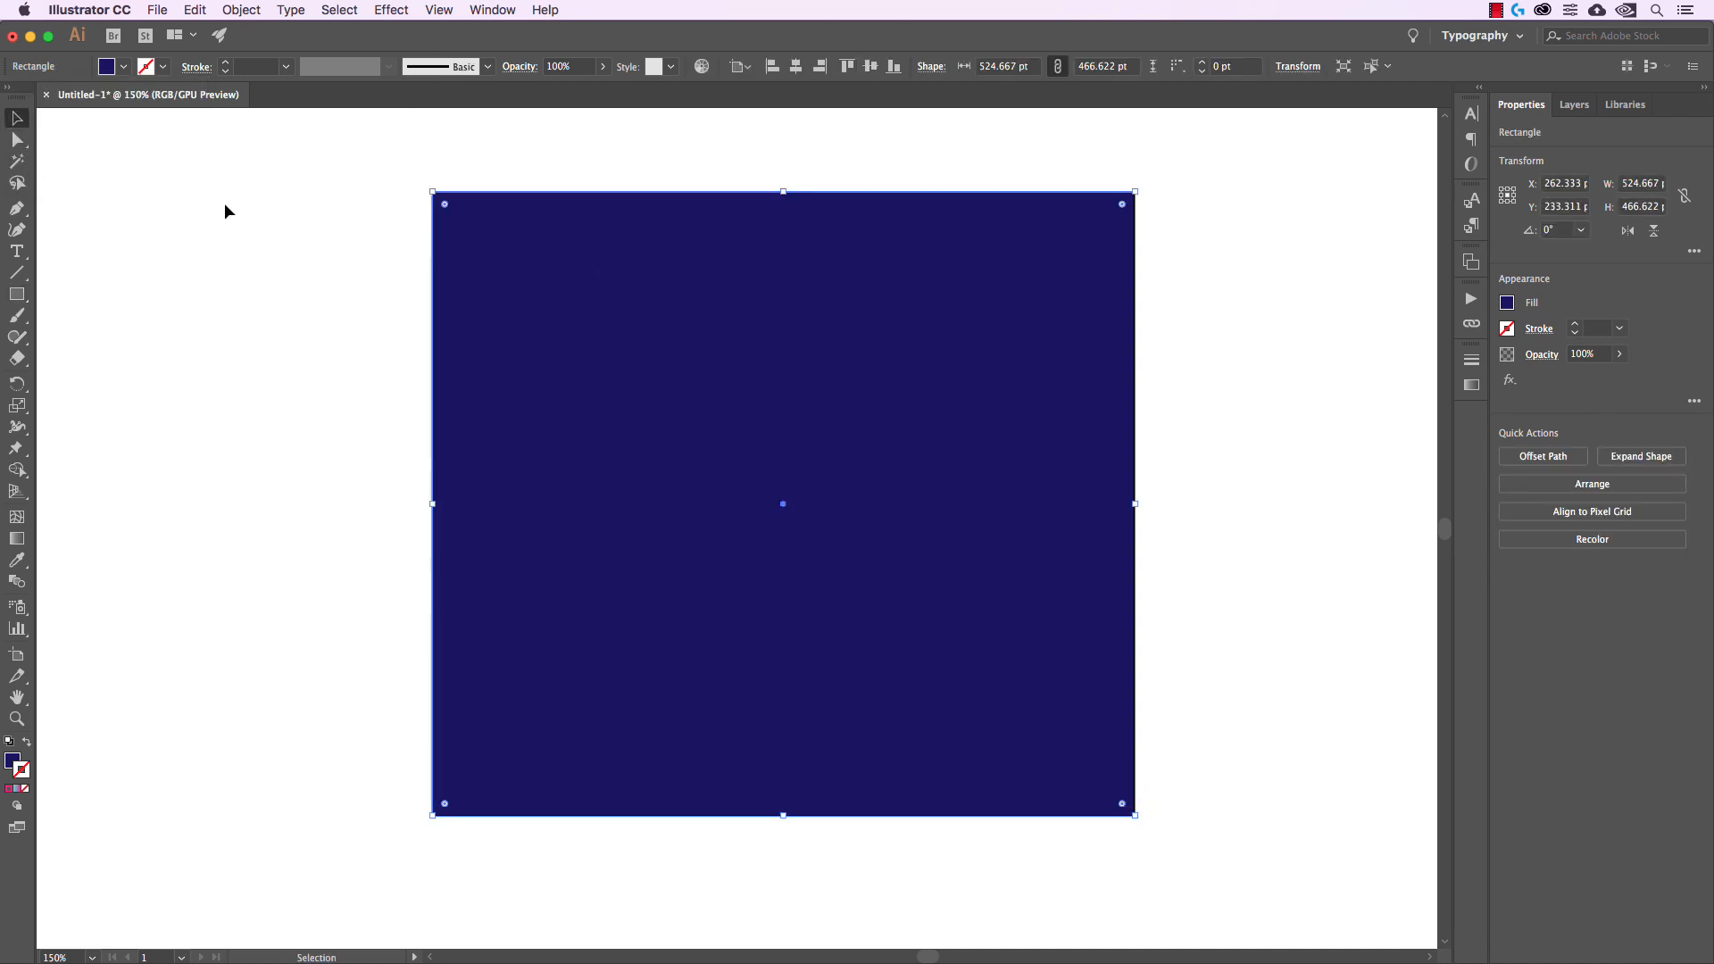
{"action": "key", "text": "super"}
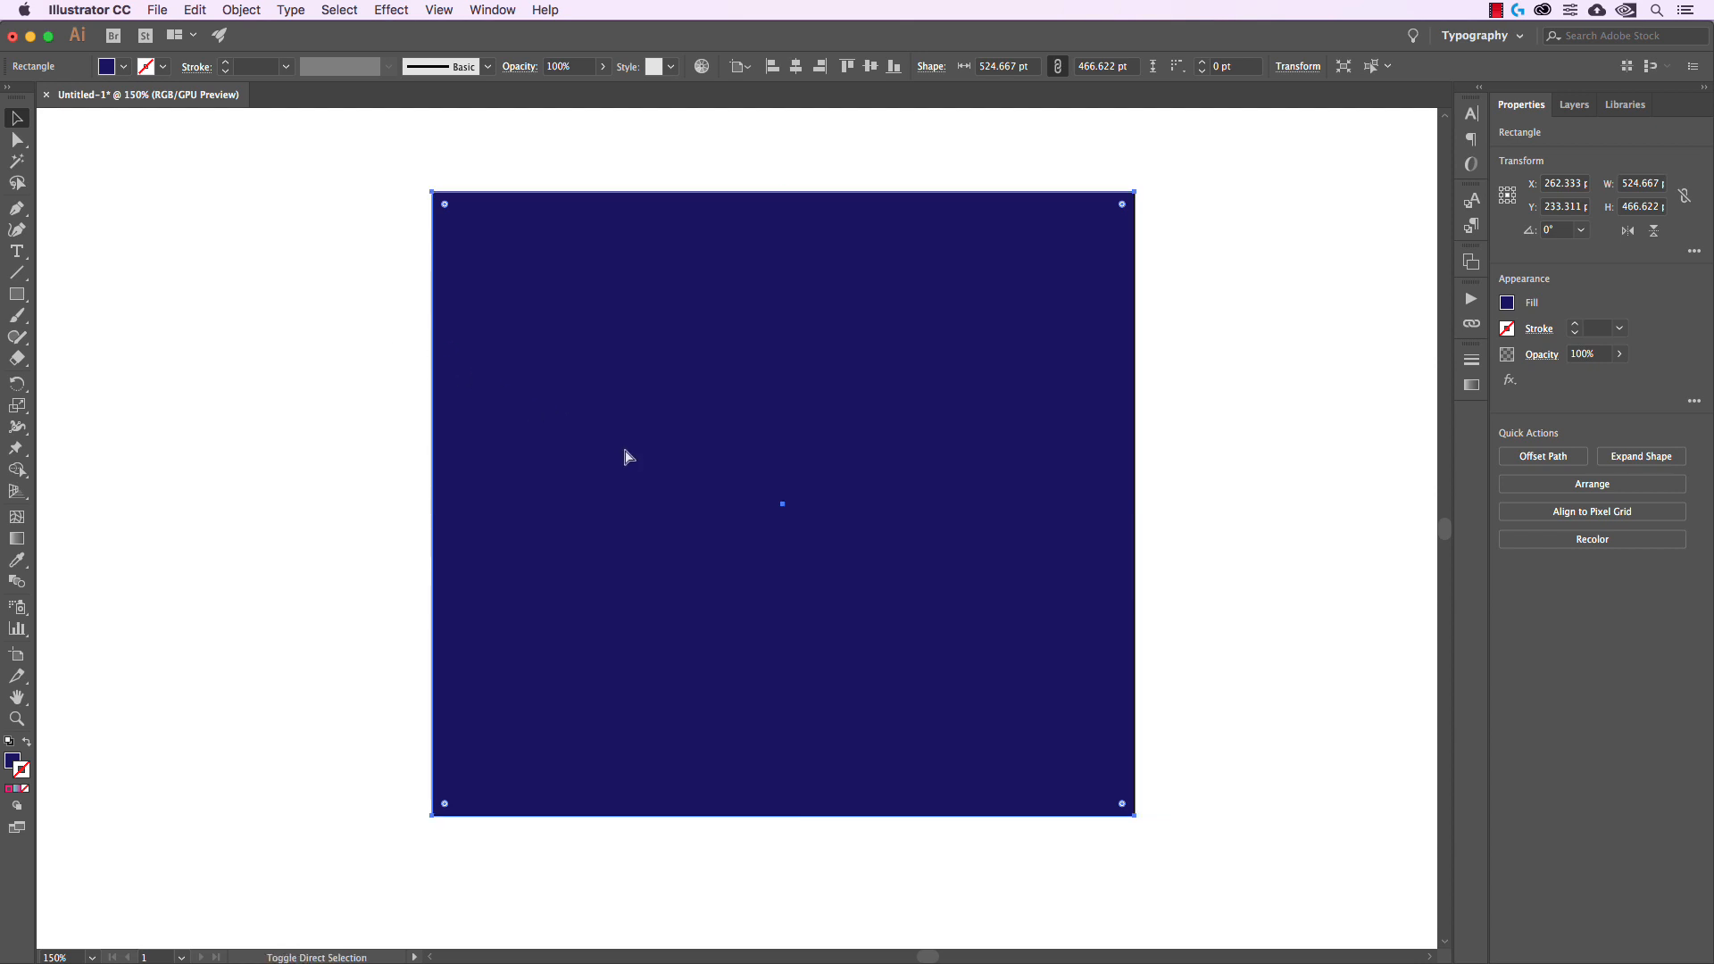
{"action": "key", "text": "super+shift+bracketleft"}
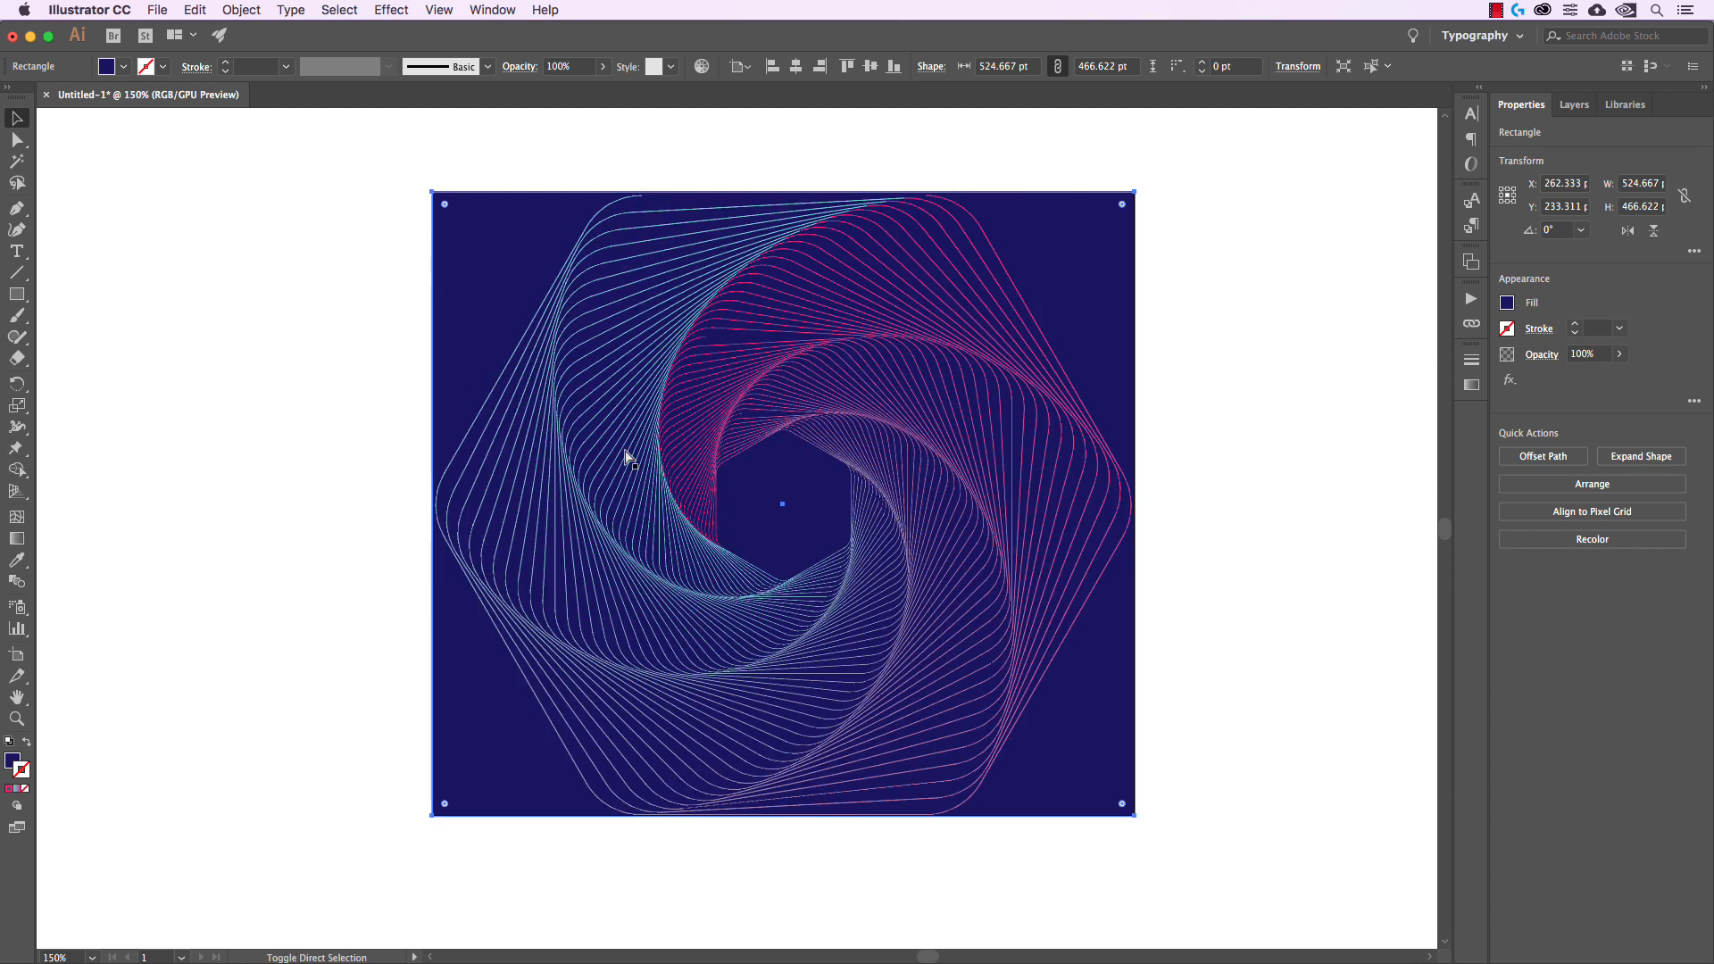
{"action": "left_click", "coordinate": [248, 10]}
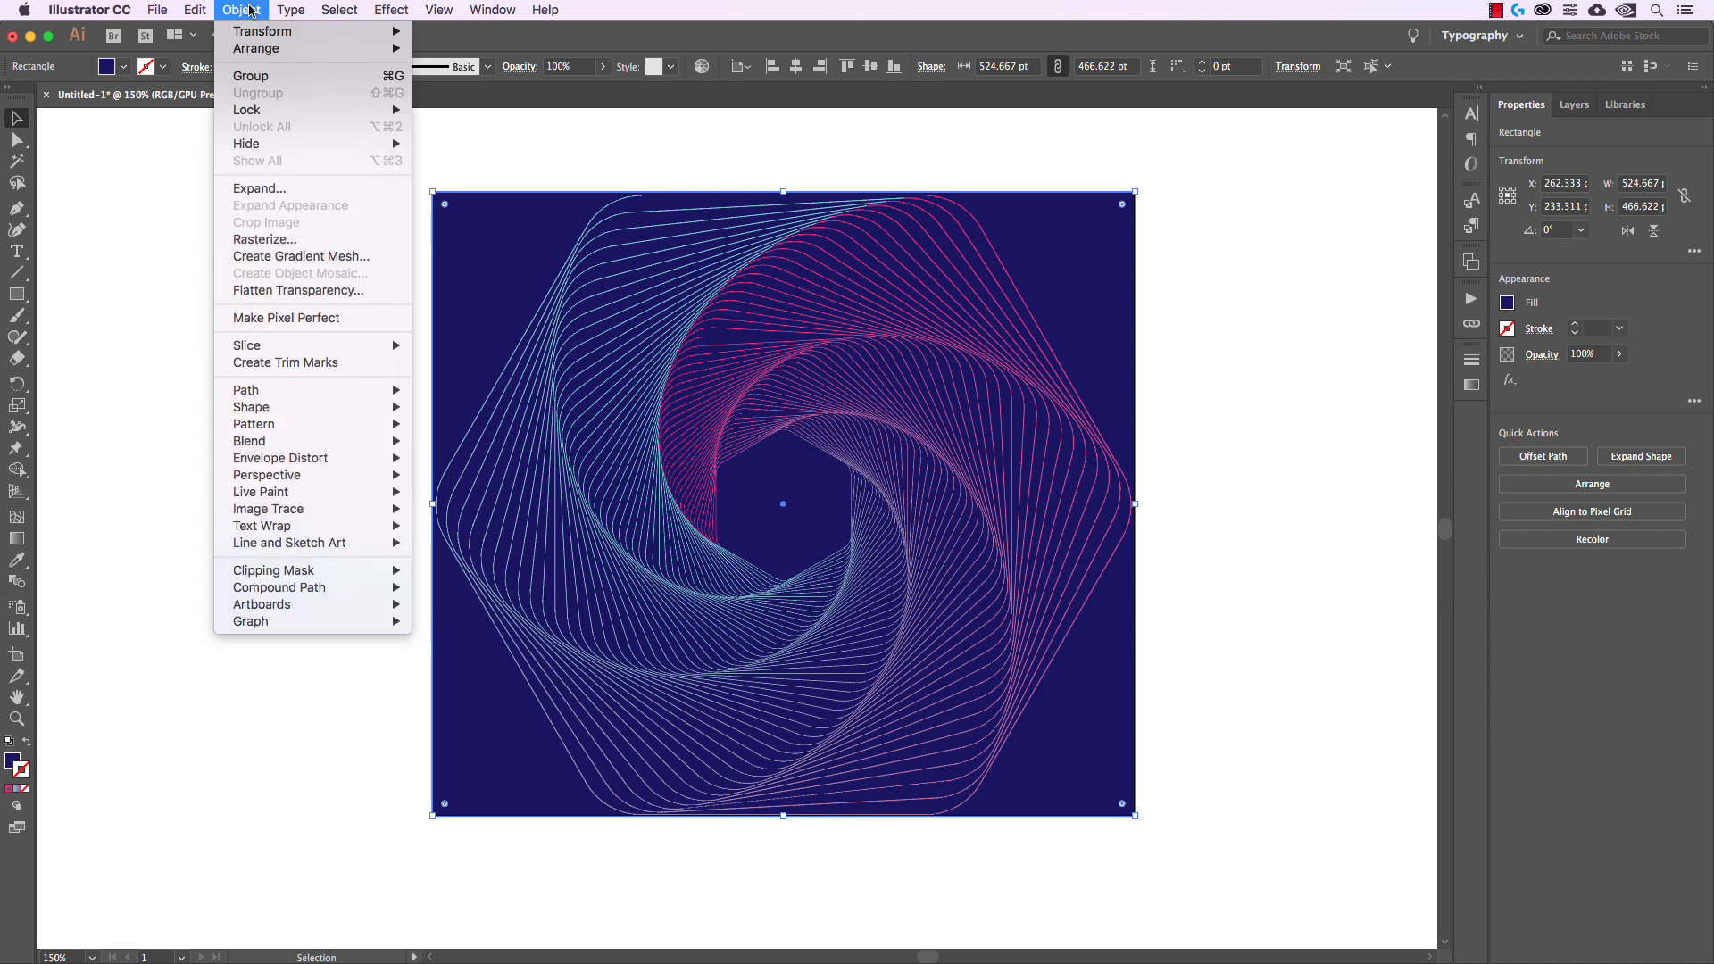
{"action": "mouse_move", "coordinate": [266, 50]}
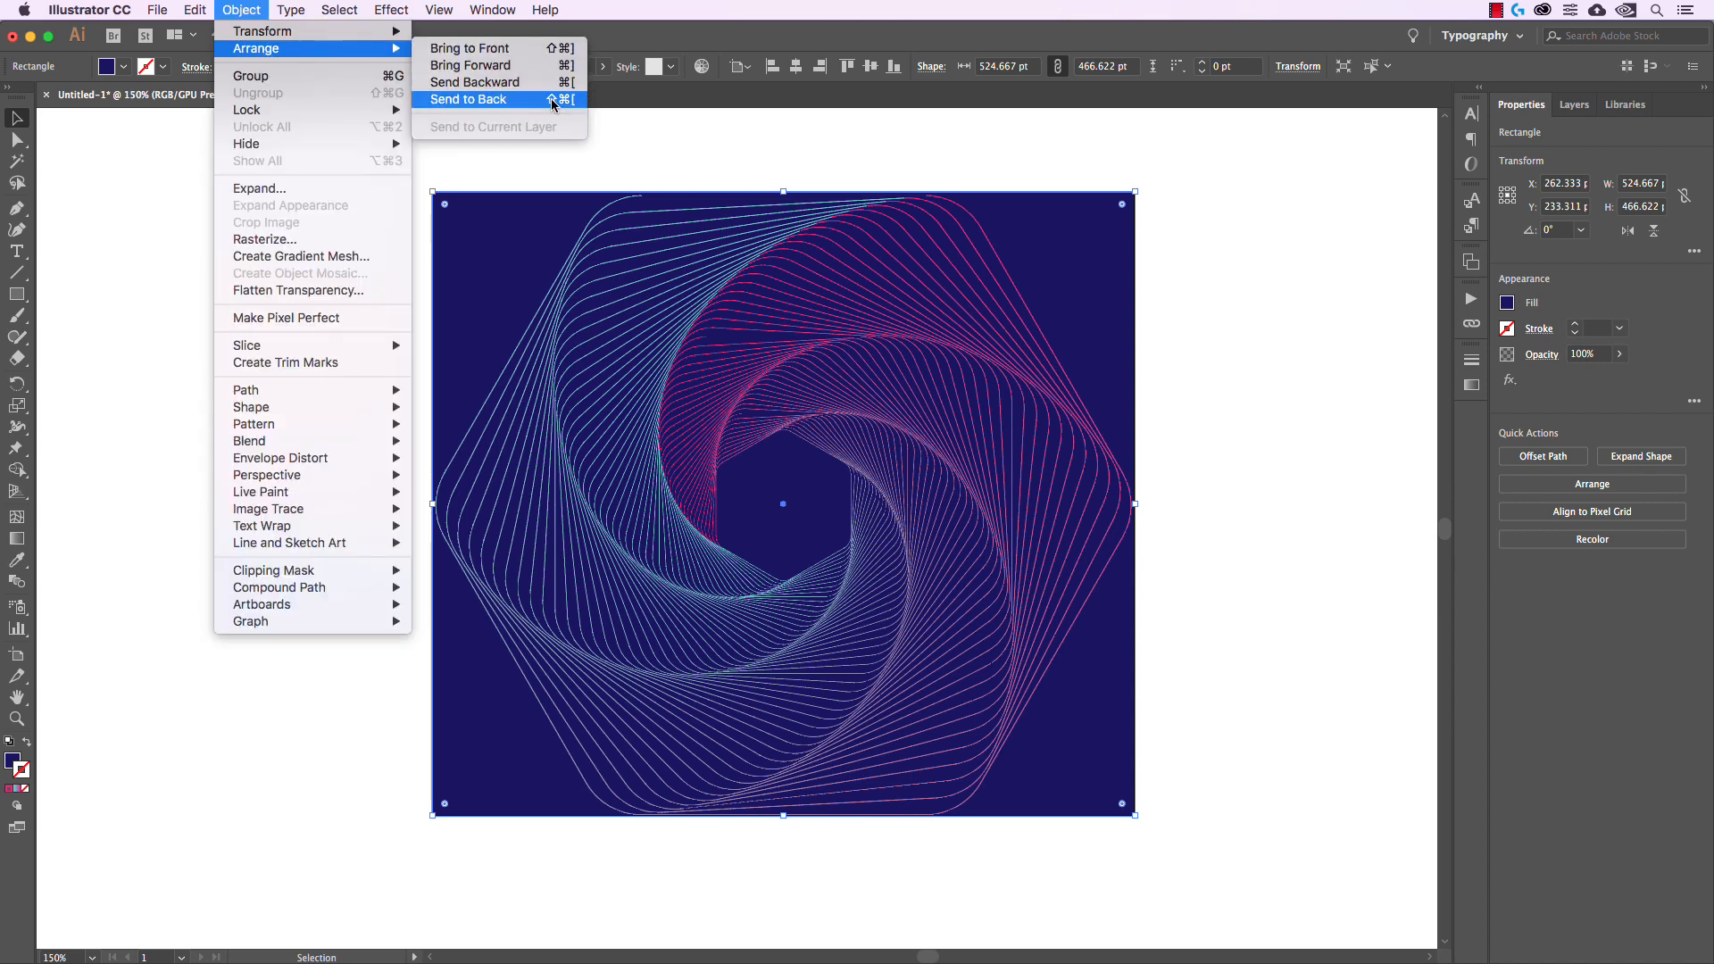
{"action": "left_click", "coordinate": [881, 164]}
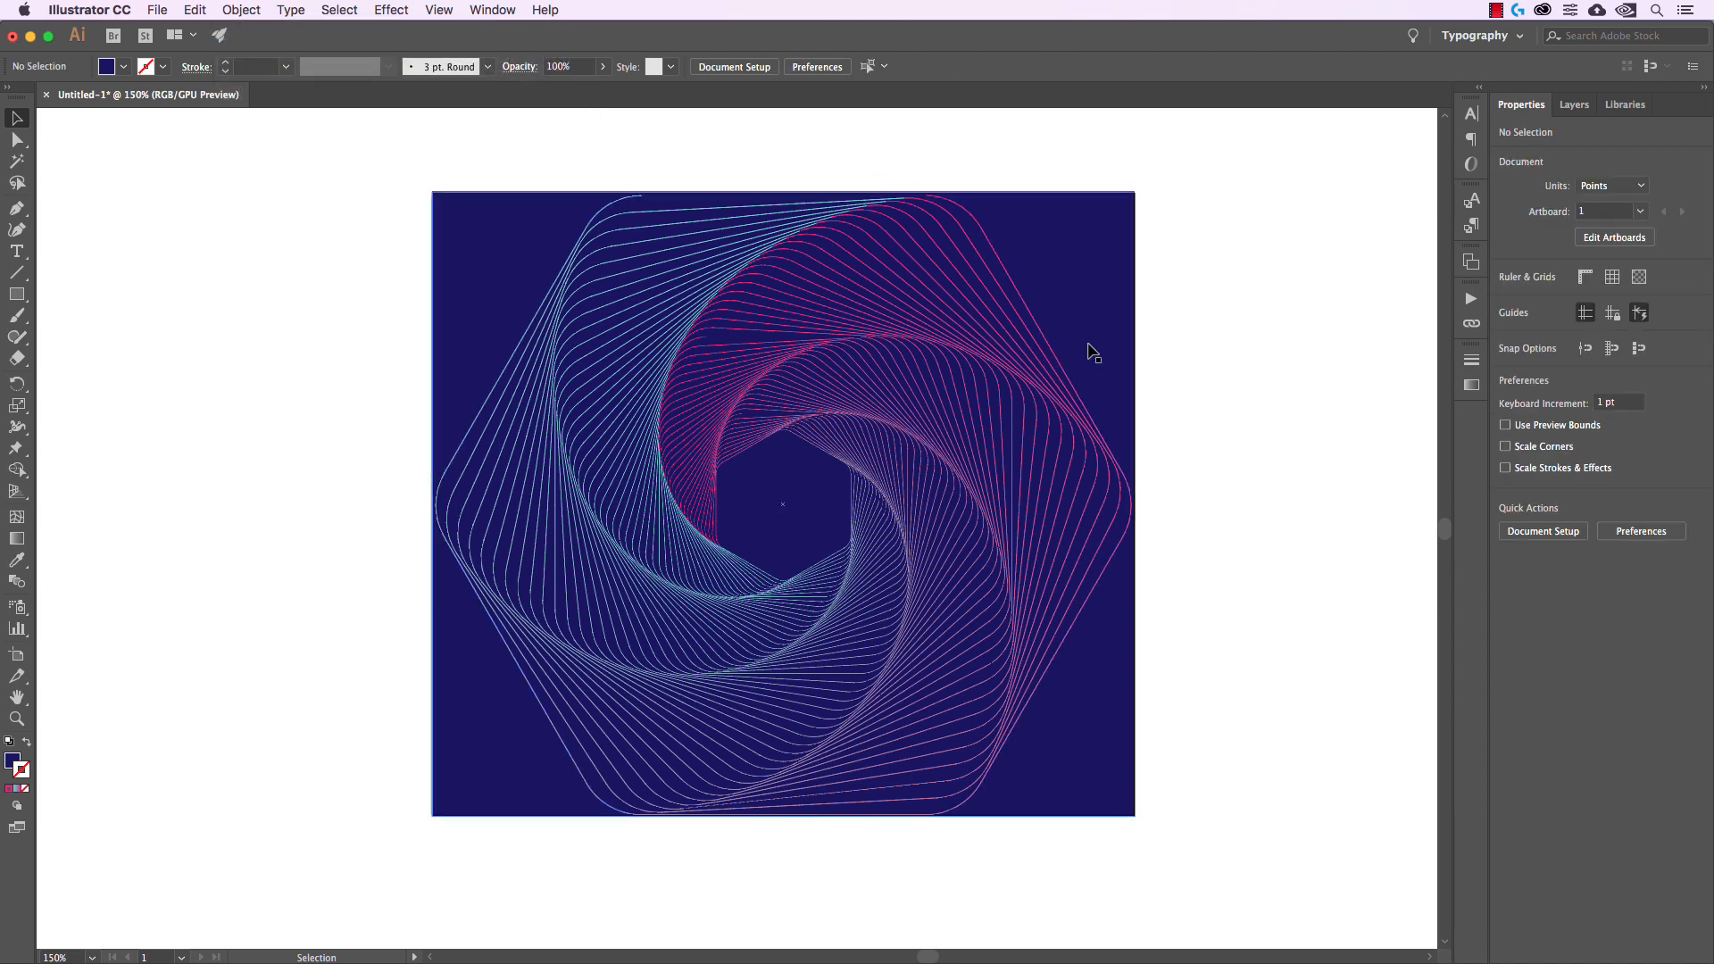
- Select the background rectangle and change its fill to the muted navy colour 292849 in the Color Picker
{"action": "left_click", "coordinate": [688, 241]}
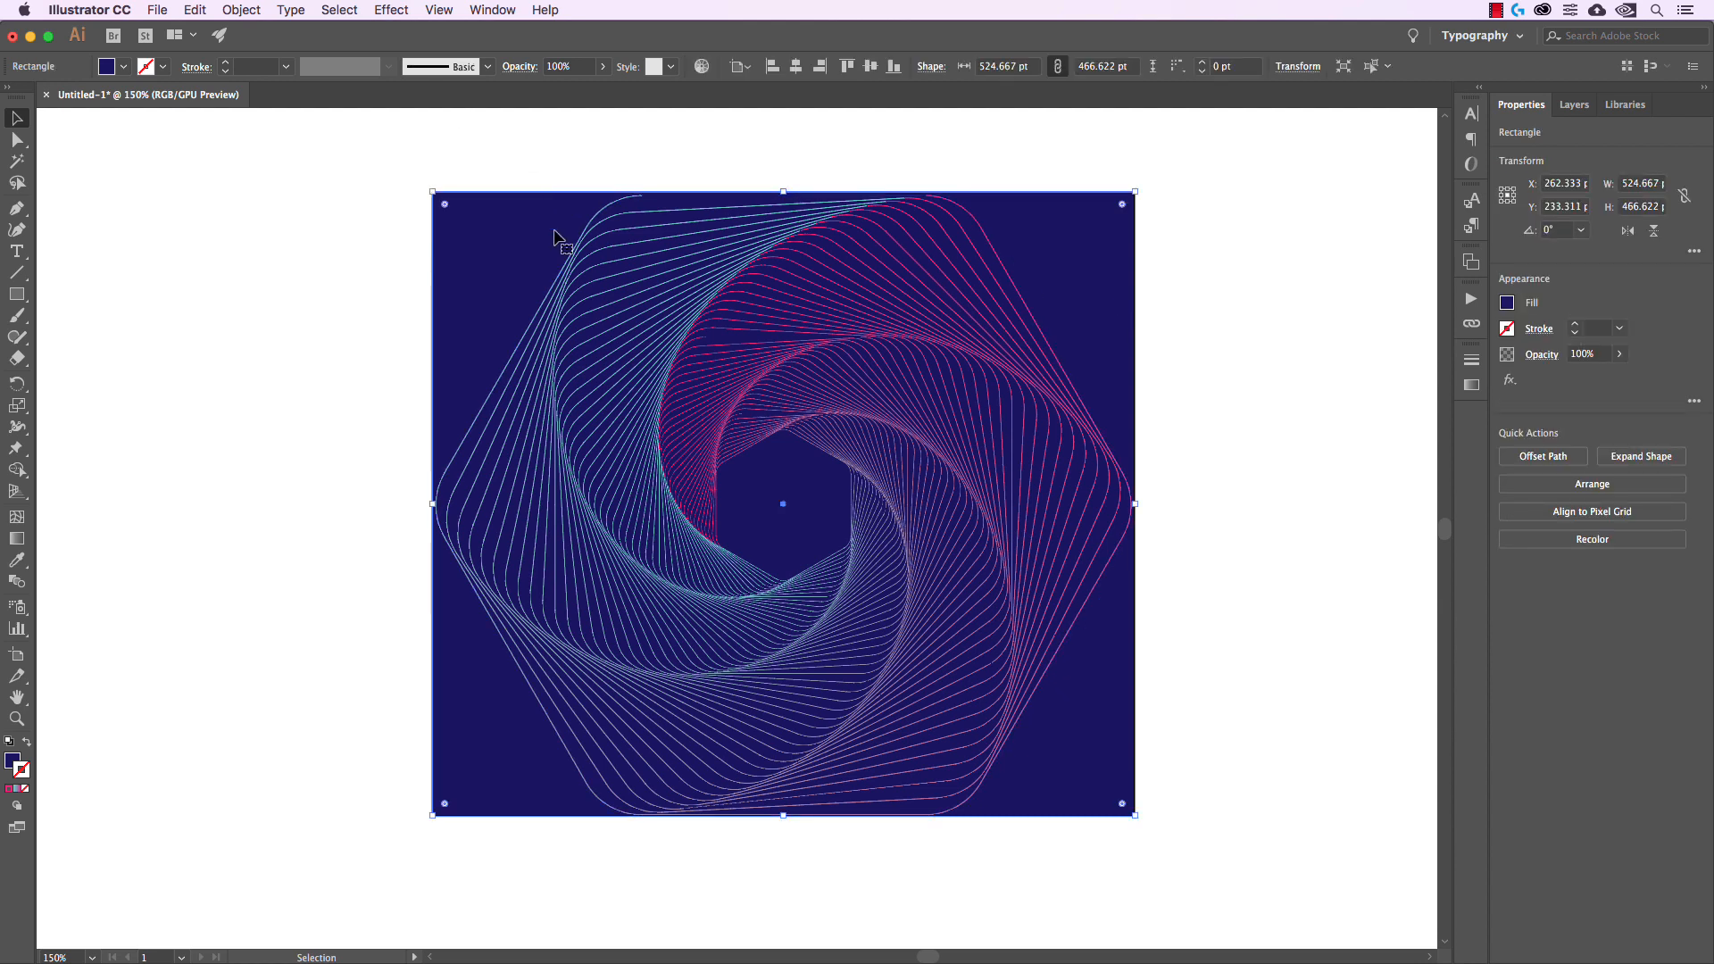
{"action": "left_click", "coordinate": [111, 71], "text": "shift"}
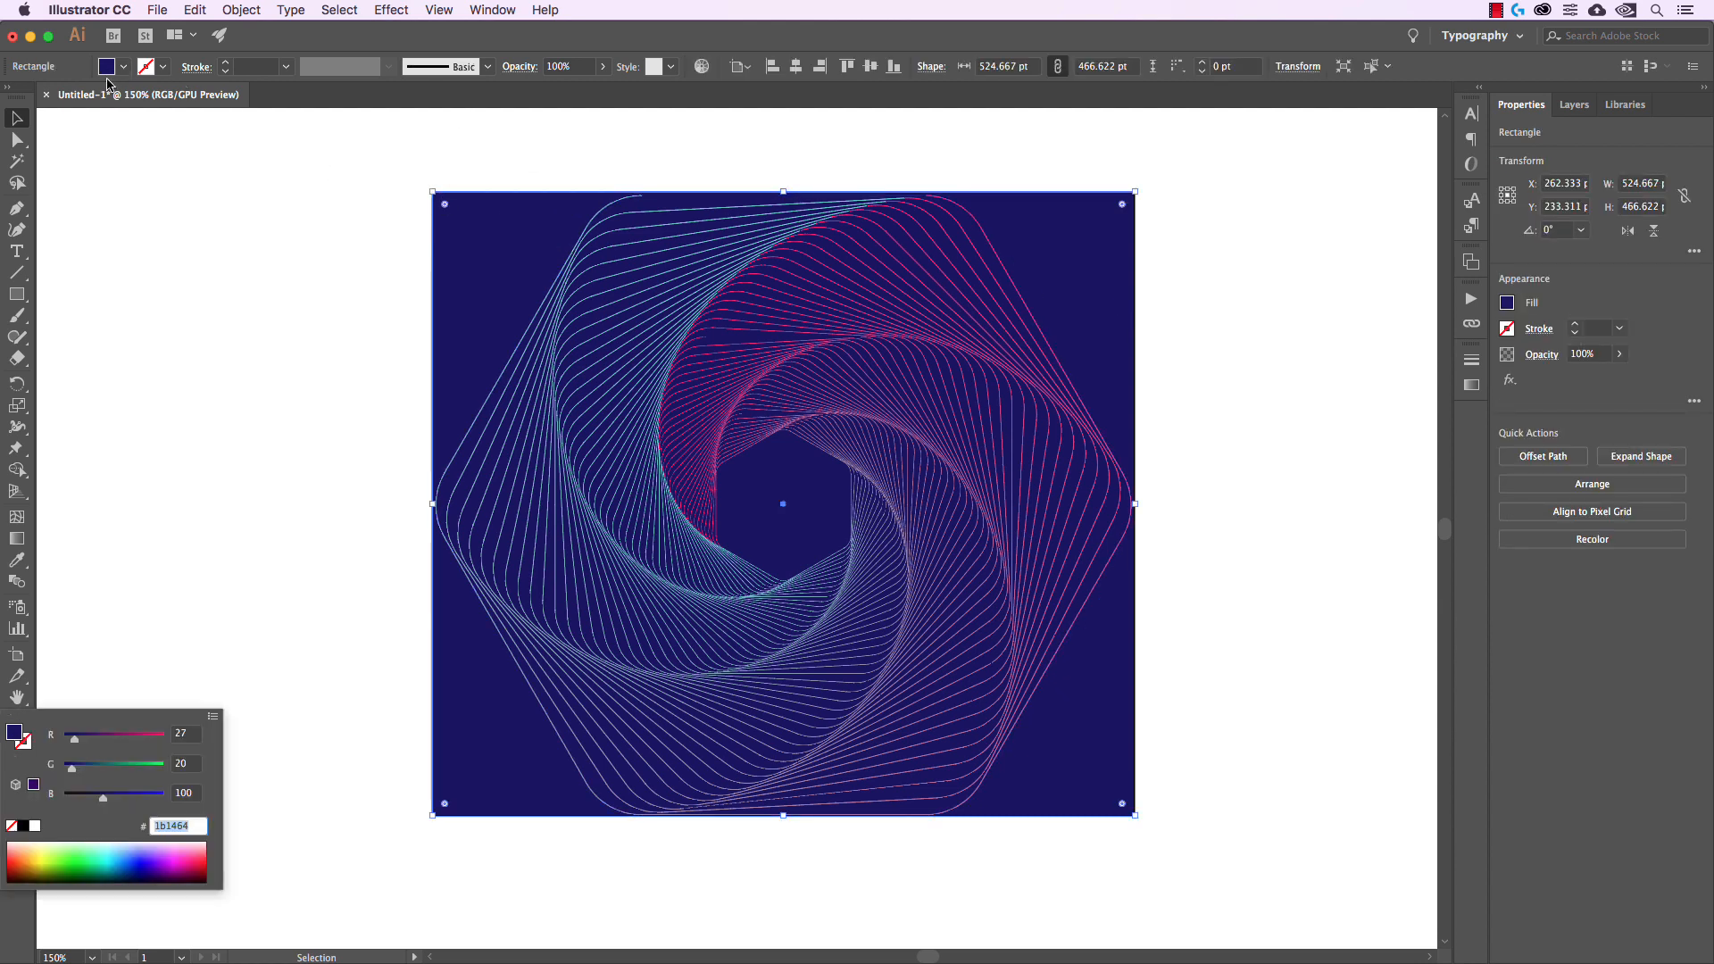
{"action": "left_click", "coordinate": [109, 70], "text": "shift"}
{"action": "left_click", "coordinate": [109, 69], "text": "shift"}
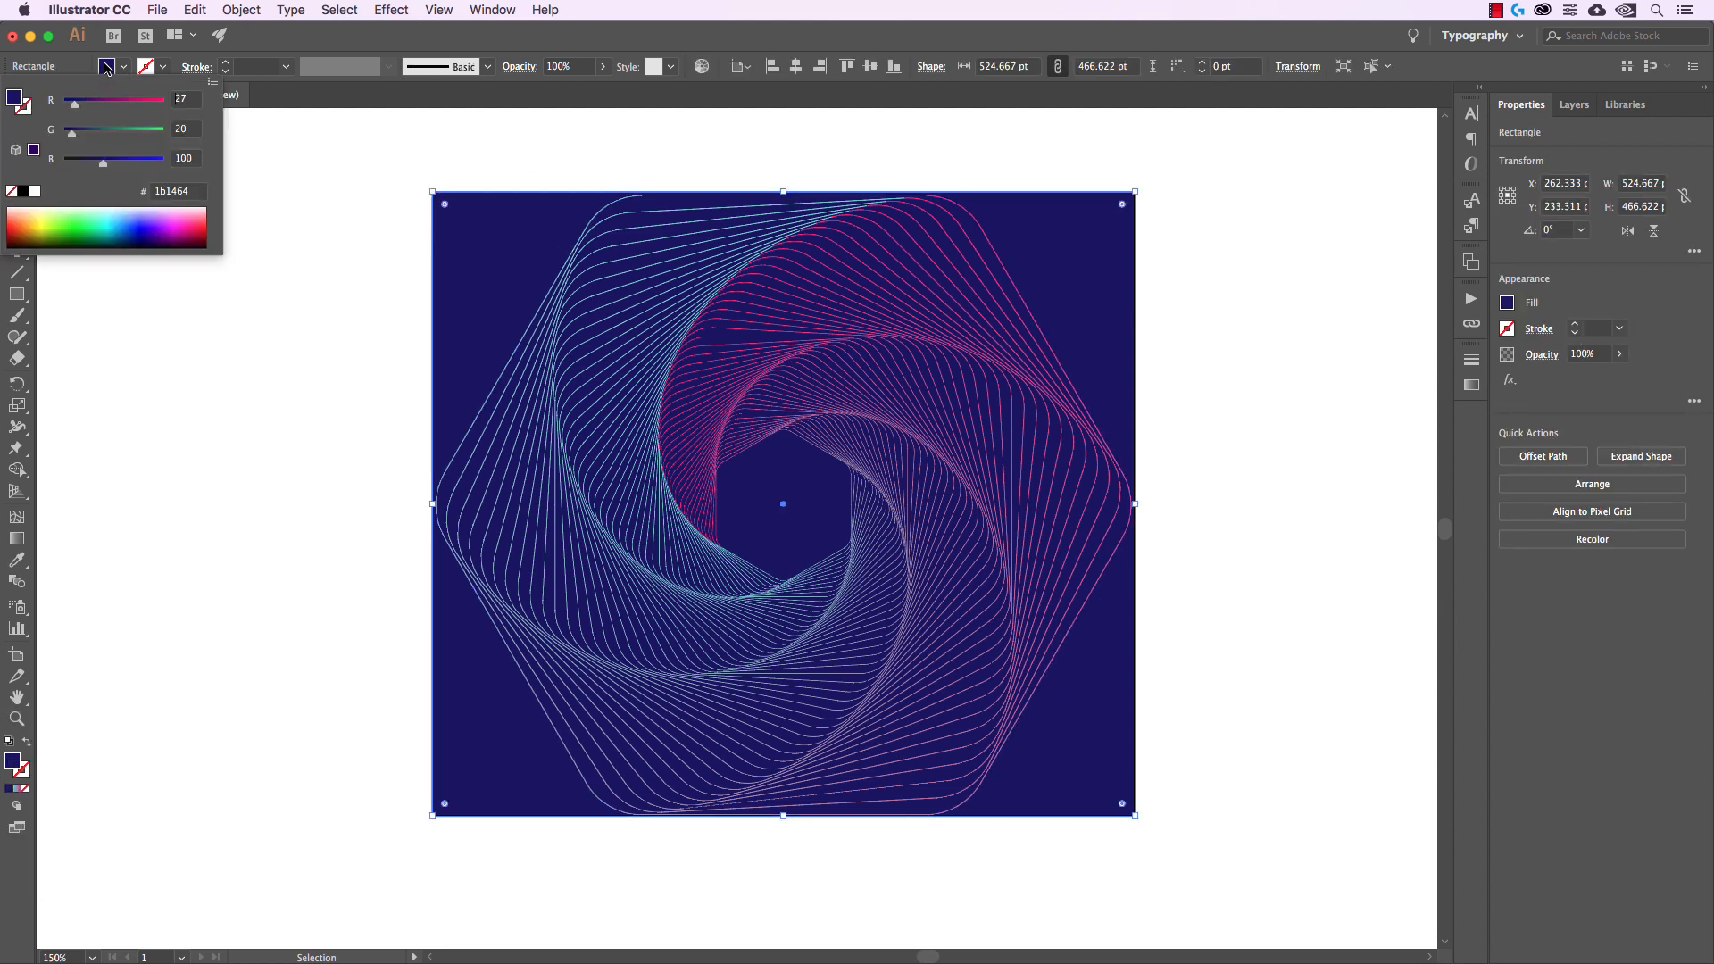
{"action": "left_click", "coordinate": [111, 70]}
{"action": "left_click", "coordinate": [109, 71], "text": "shift"}
{"action": "double_click", "coordinate": [16, 101]}
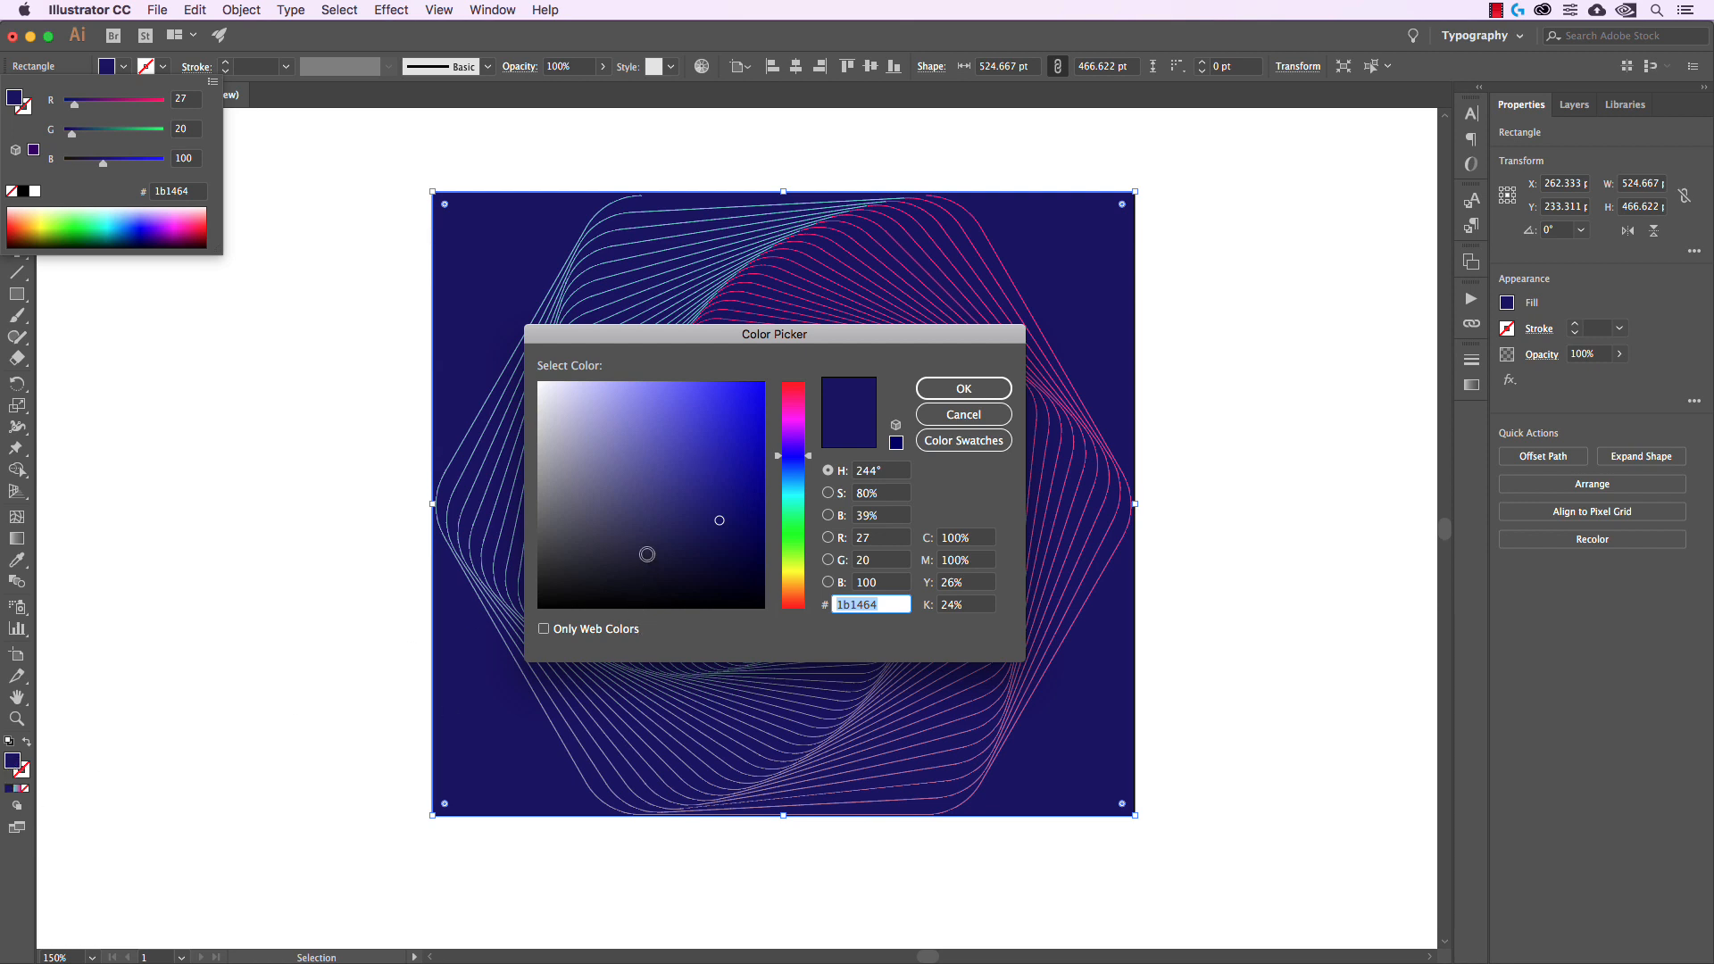
{"action": "left_click_drag", "start_coordinate": [665, 537], "coordinate": [639, 543]}
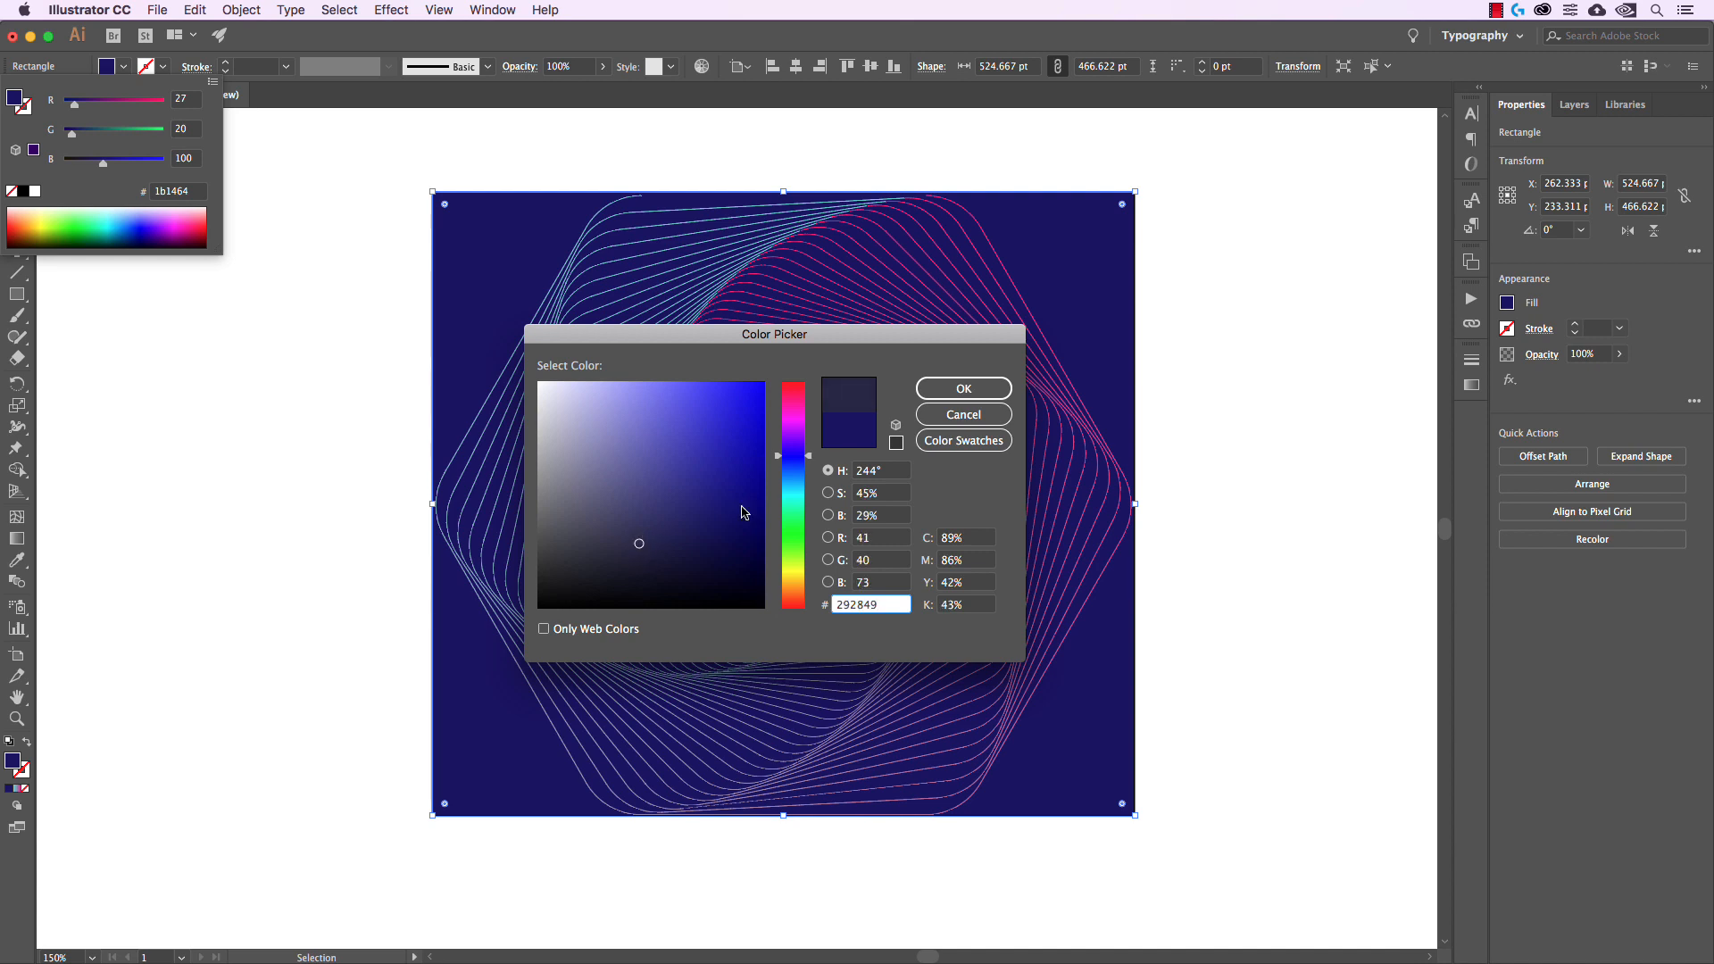
{"action": "left_click", "coordinate": [964, 388]}
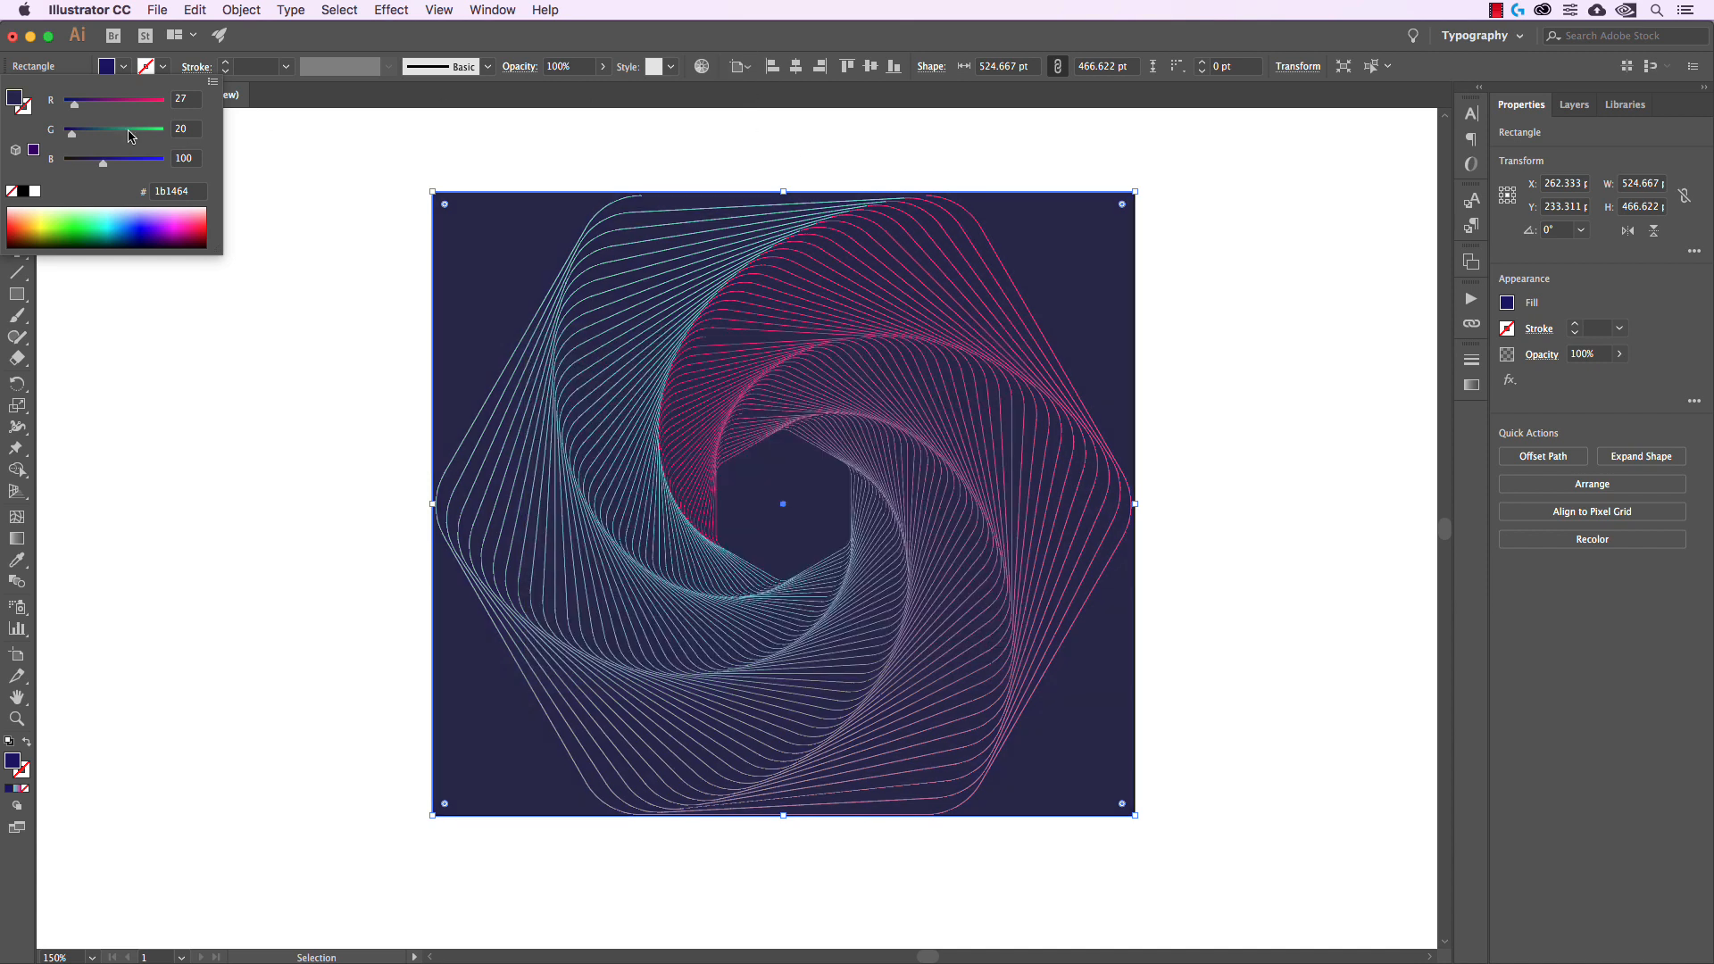
- Lighten the background rectangle's fill to 31315b and deselect the rectangle
{"action": "double_click", "coordinate": [13, 101]}
{"action": "left_click_drag", "start_coordinate": [641, 538], "coordinate": [646, 525]}
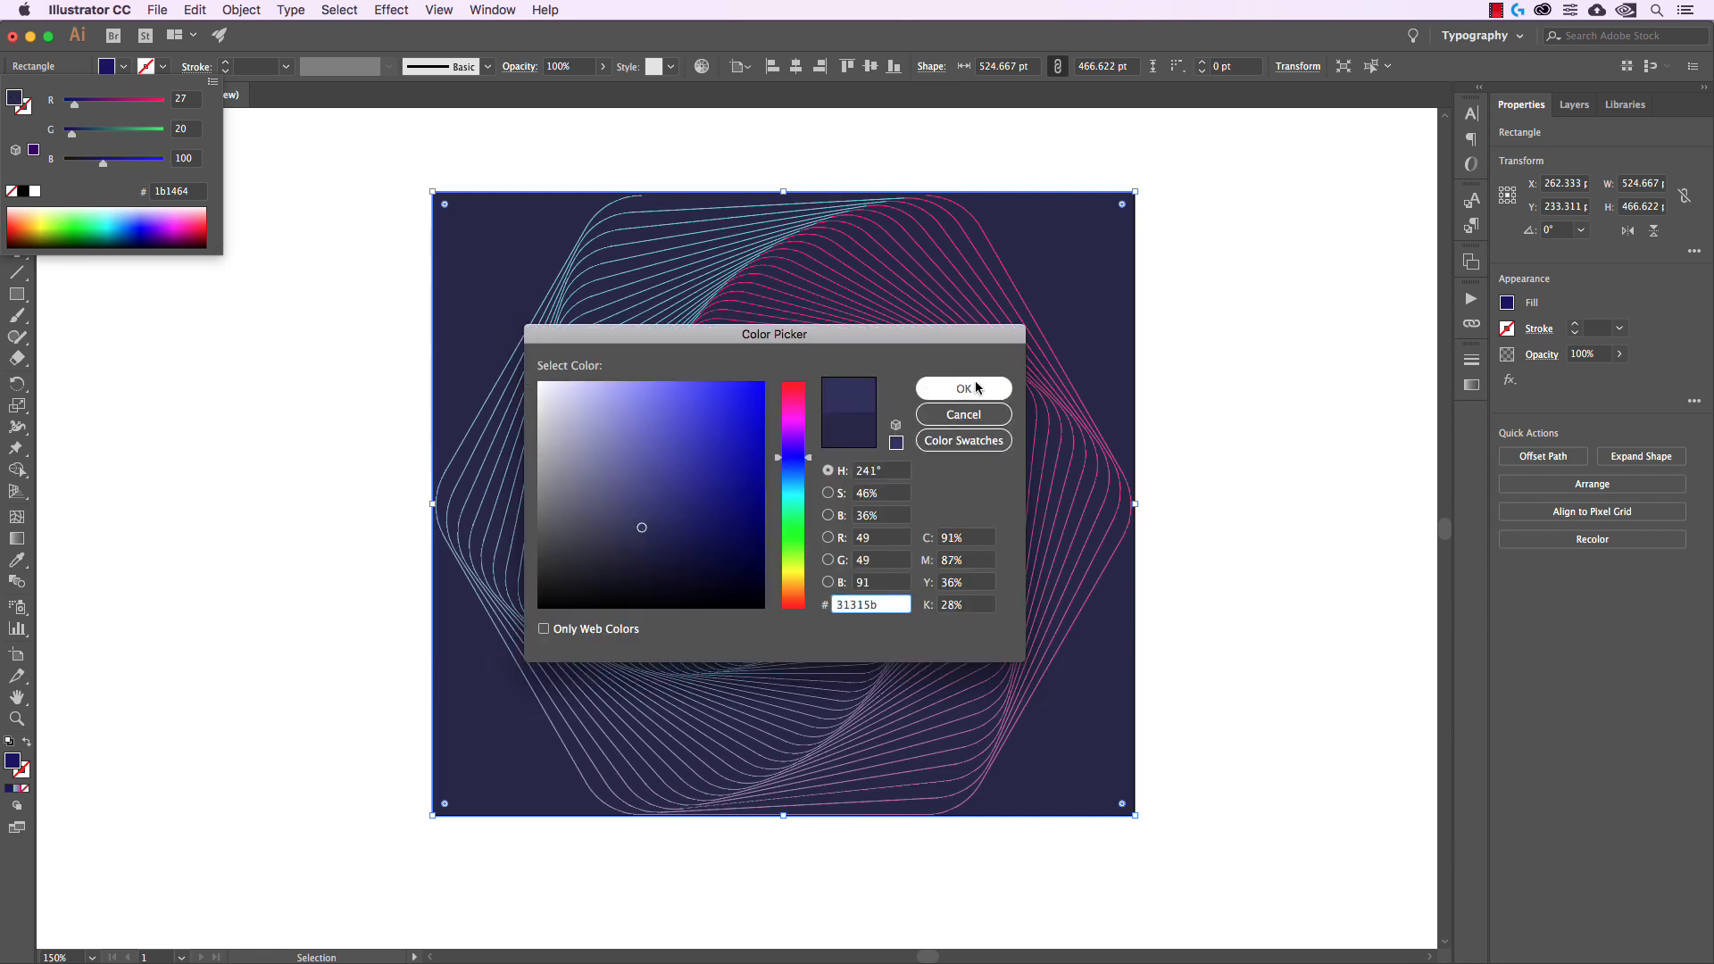
{"action": "left_click", "coordinate": [981, 388]}
{"action": "left_click", "coordinate": [258, 304]}
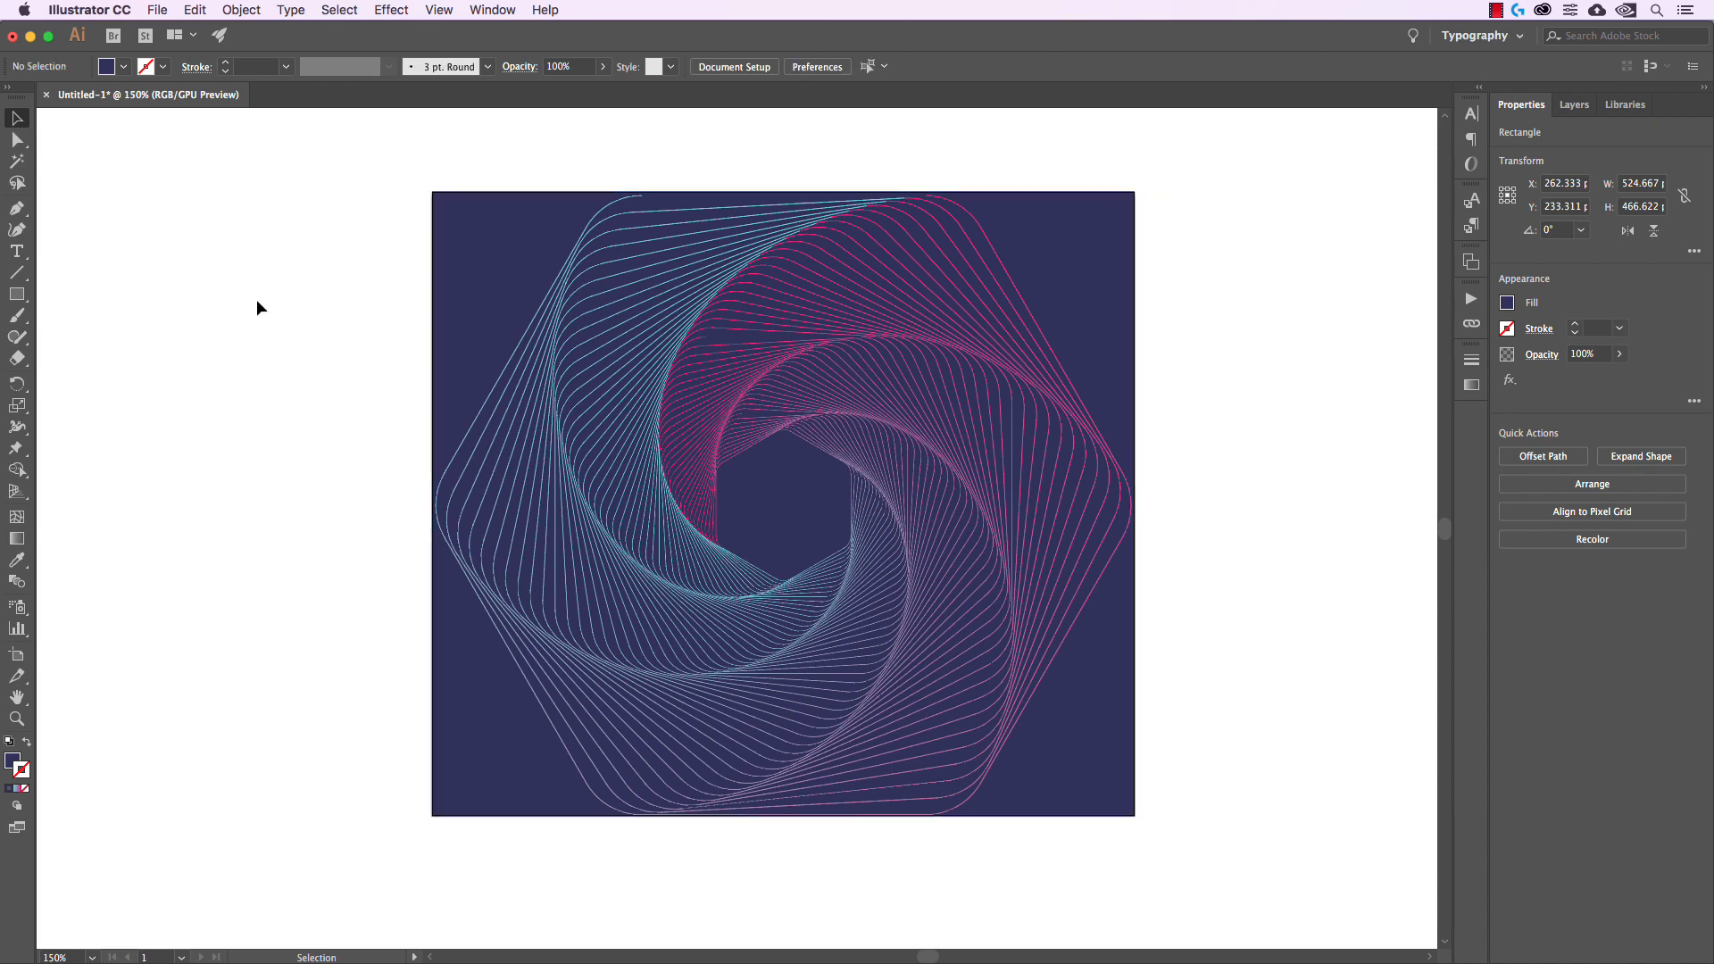
- Scale the hexagon artwork down proportionally around its centre to about 438 by 392 pt and deselect it
{"action": "left_click", "coordinate": [1441, 486]}
{"action": "key", "text": "space"}
{"action": "left_click_drag", "start_coordinate": [1229, 833], "coordinate": [1199, 398]}
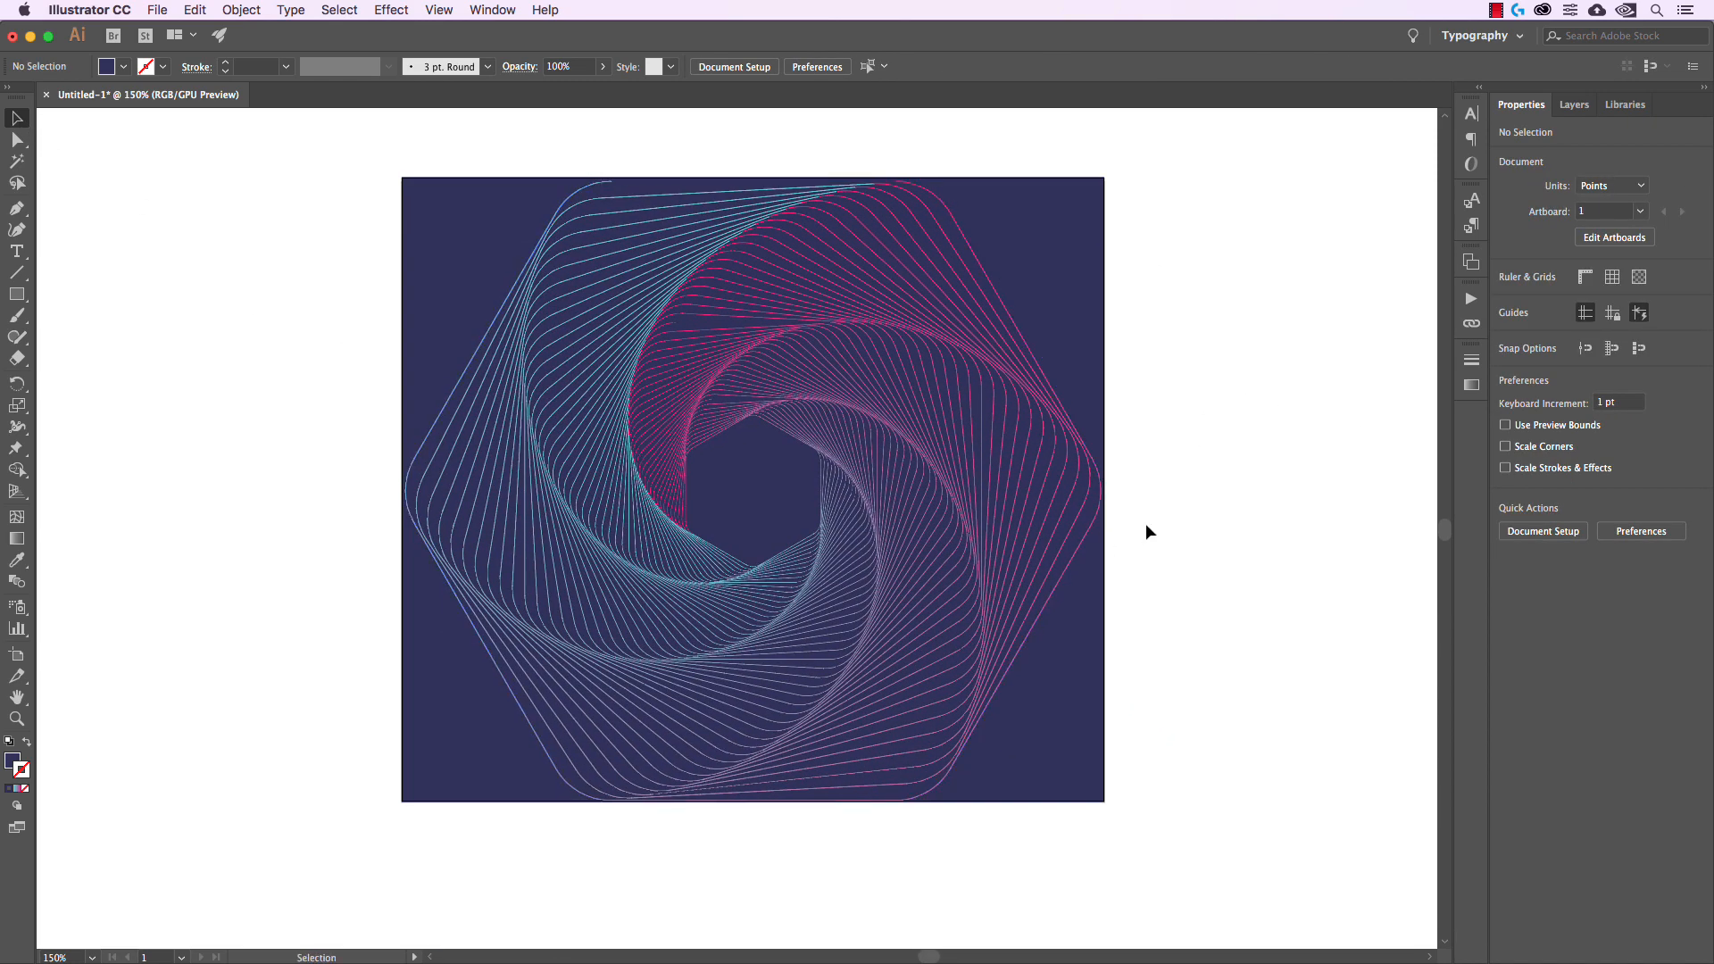
{"action": "left_click", "coordinate": [1071, 479]}
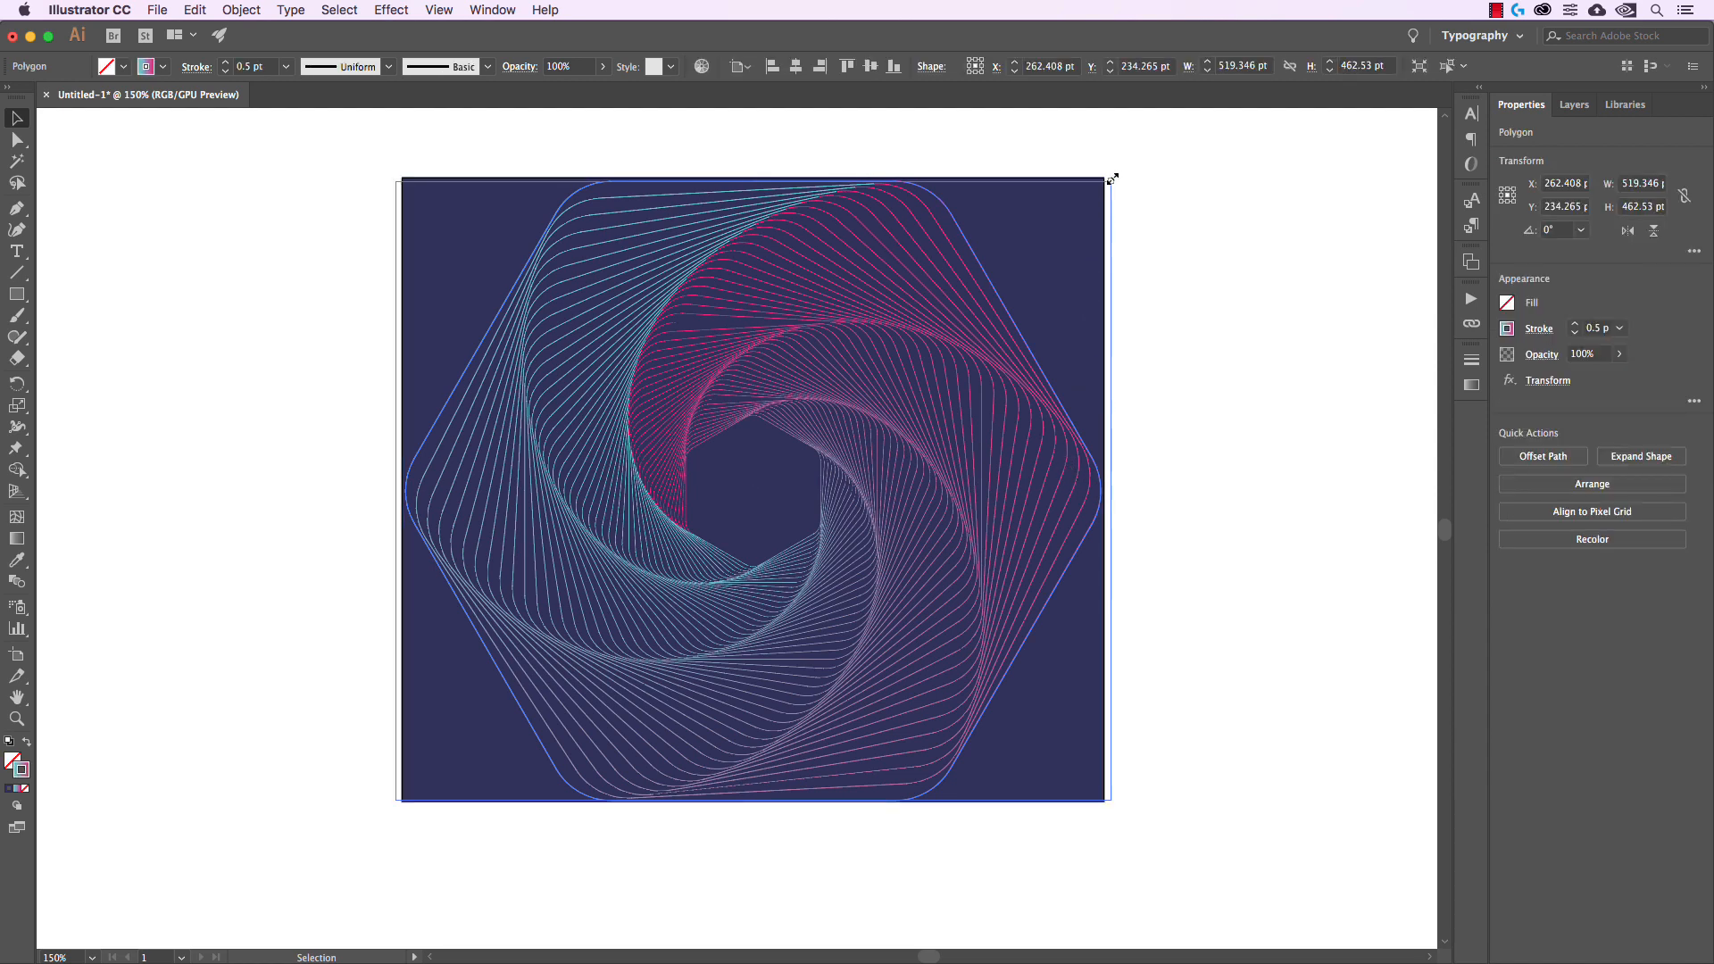
{"action": "left_click_drag", "start_coordinate": [1111, 178], "coordinate": [1064, 223]}
{"action": "left_click", "coordinate": [1201, 471]}
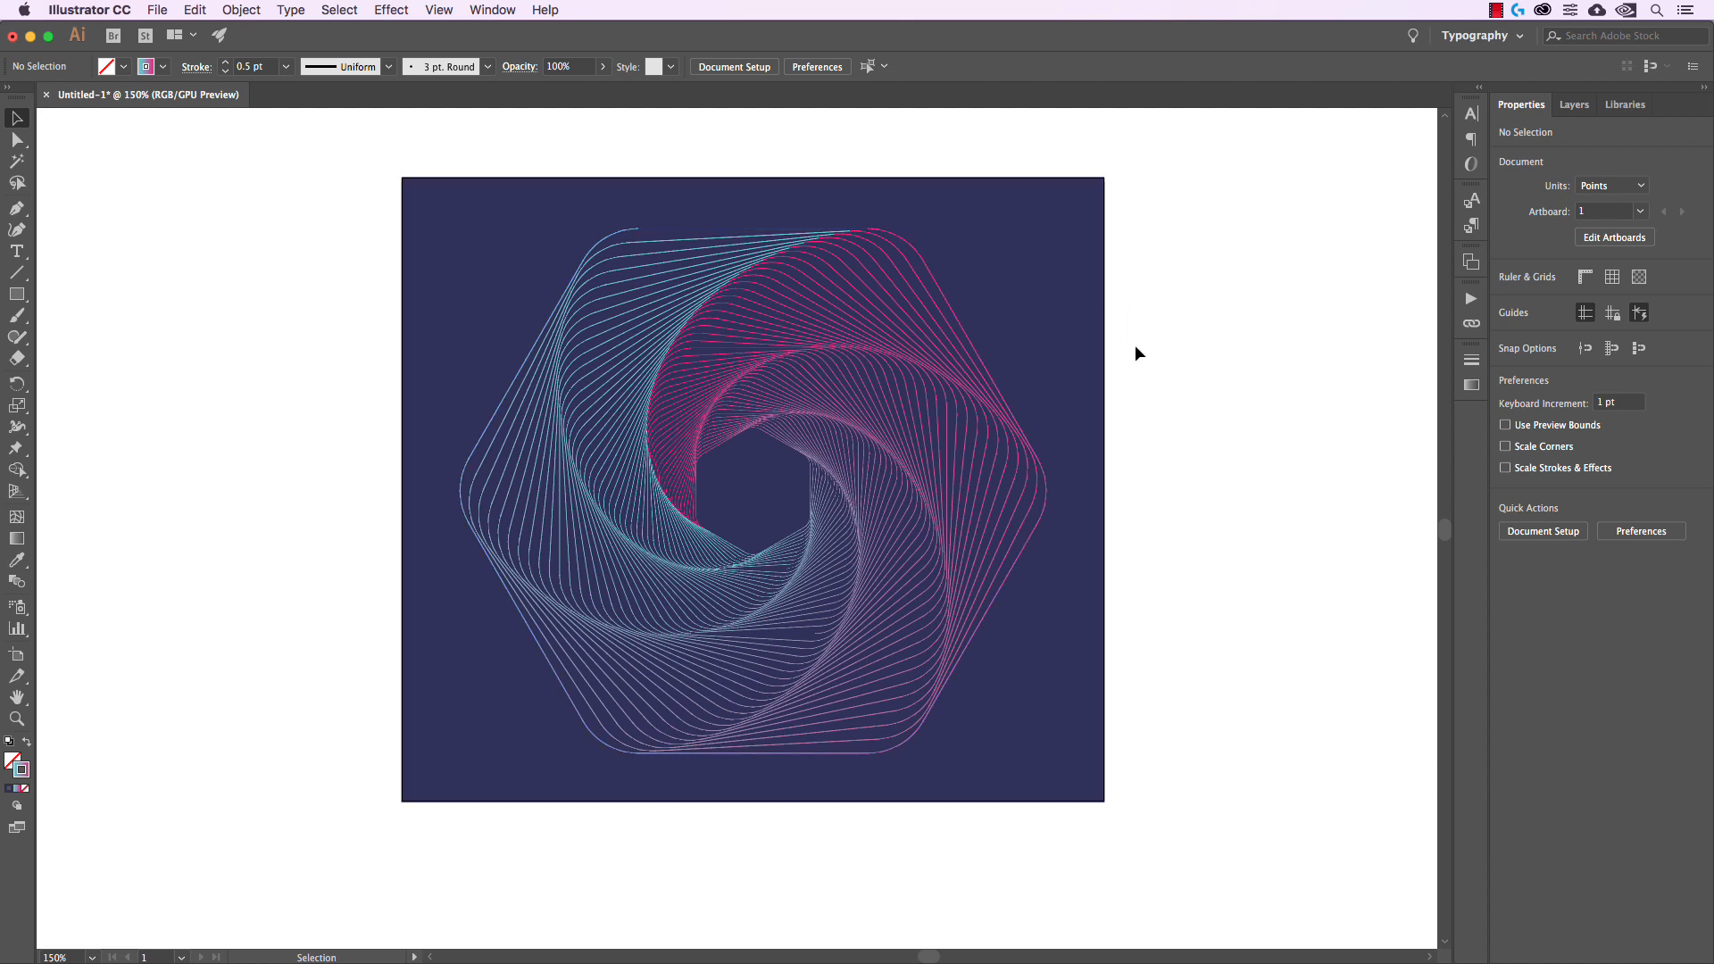
- Nudge the hexagon 3 pt right and 1 pt up on the background, and deselect it
{"action": "left_click", "coordinate": [1028, 512]}
{"action": "left_click", "coordinate": [1046, 504]}
{"action": "key", "text": "Right"}
{"action": "key", "text": "Right"}
{"action": "key", "text": "Right"}
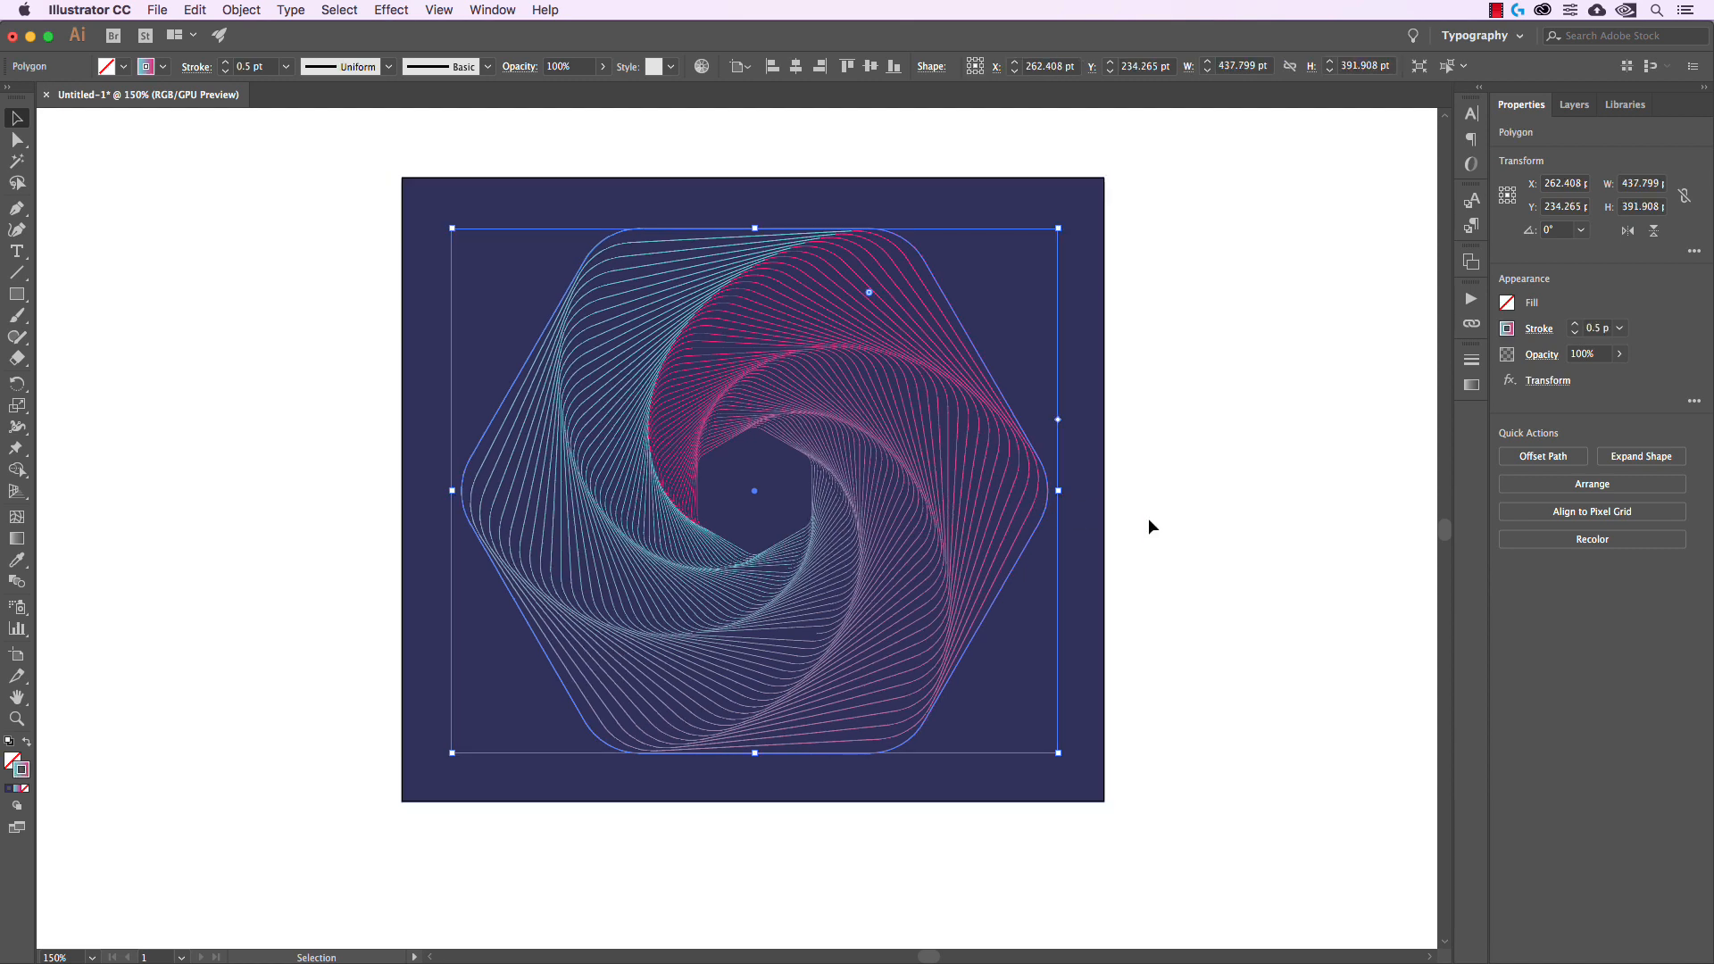
{"action": "key", "text": "Up"}
{"action": "left_click", "coordinate": [1216, 530]}
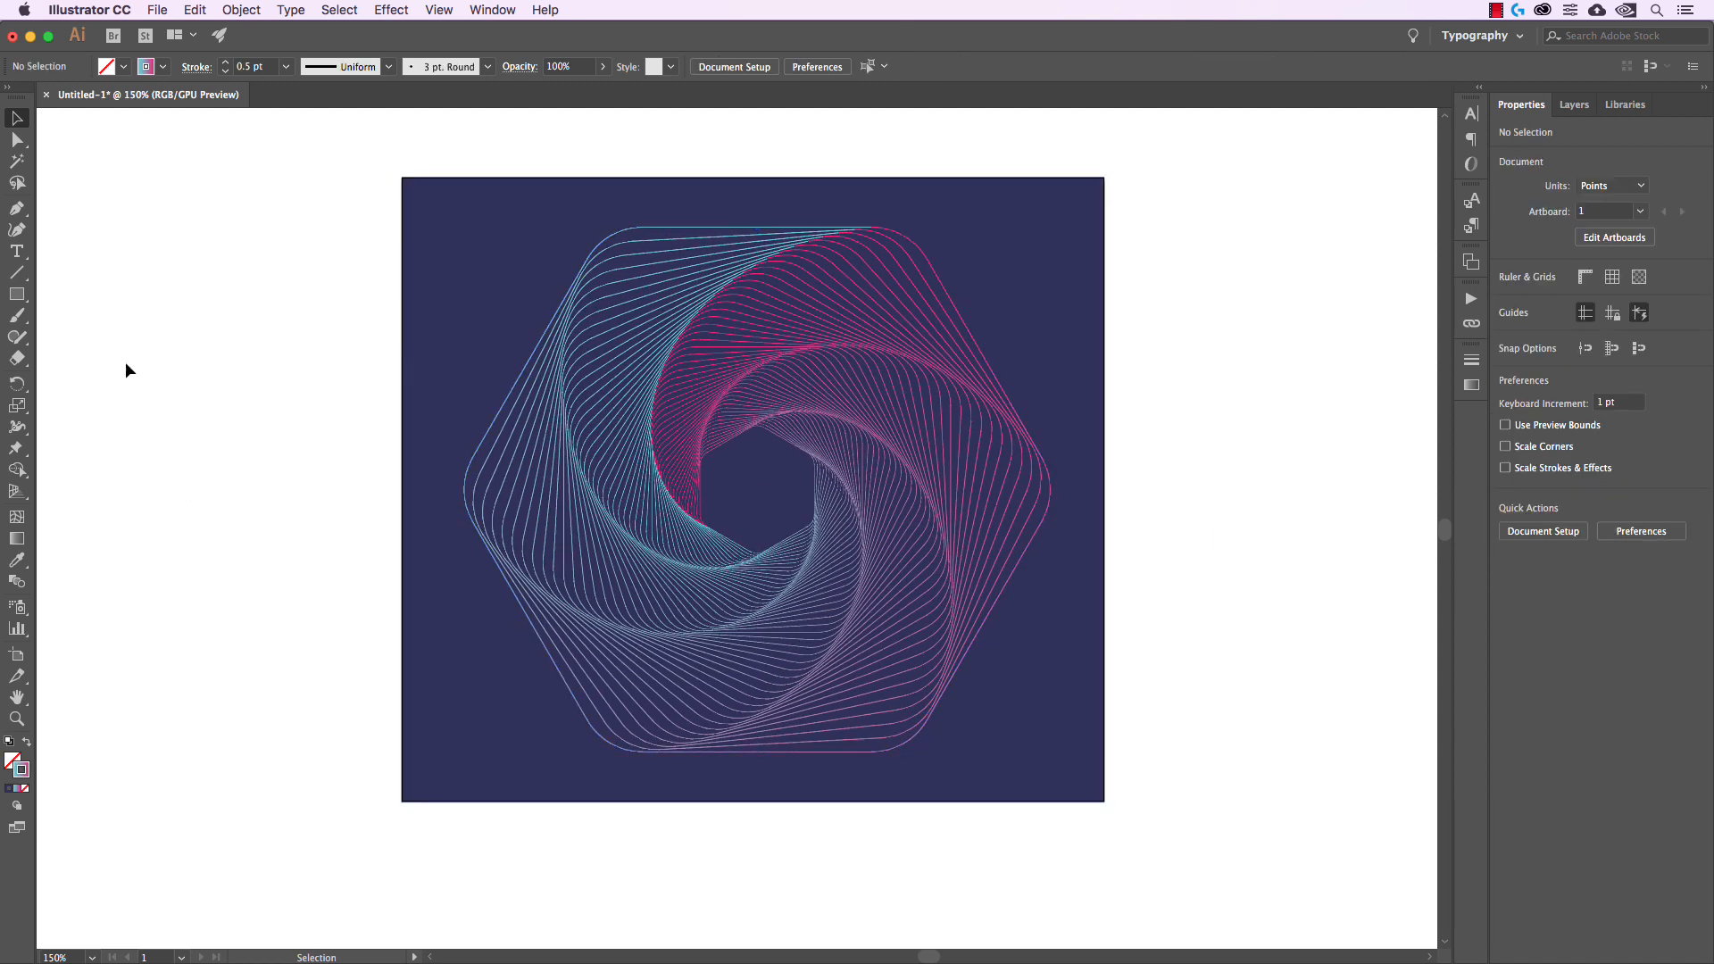
- Activate the Type tool with no stroke and a white fill
{"action": "left_click", "coordinate": [20, 256]}
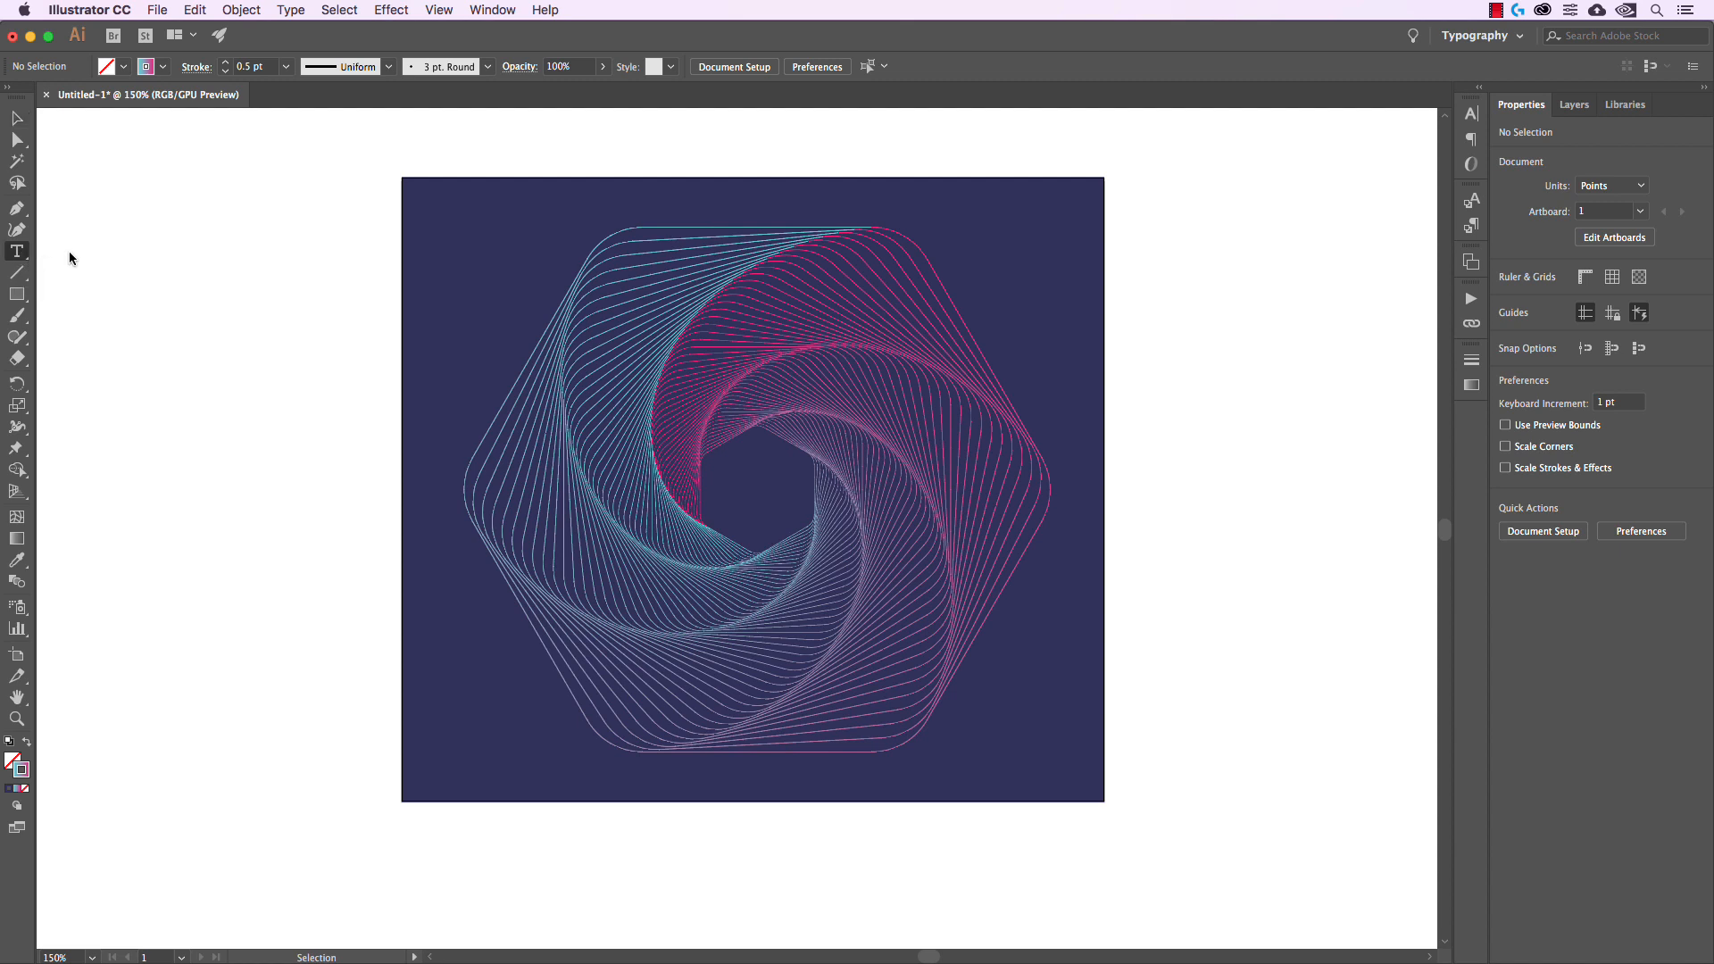
{"action": "left_click", "coordinate": [163, 66]}
{"action": "left_click", "coordinate": [13, 97]}
{"action": "left_click", "coordinate": [123, 67]}
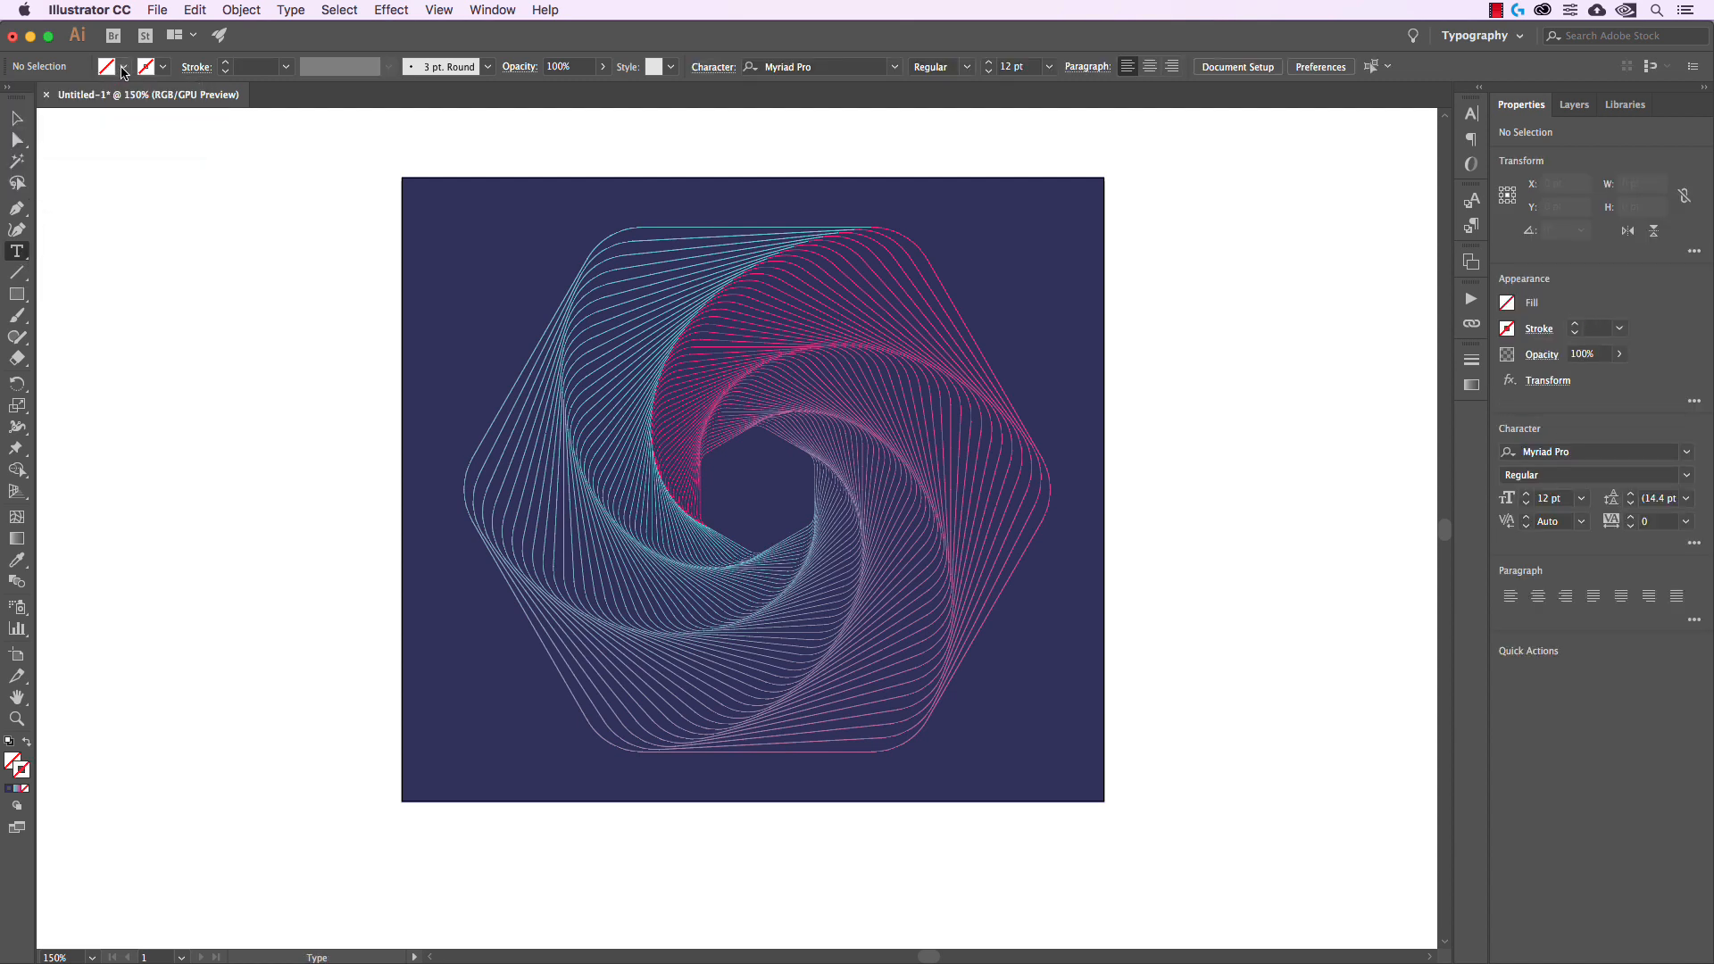
{"action": "left_click", "coordinate": [124, 66]}
{"action": "left_click", "coordinate": [36, 97]}
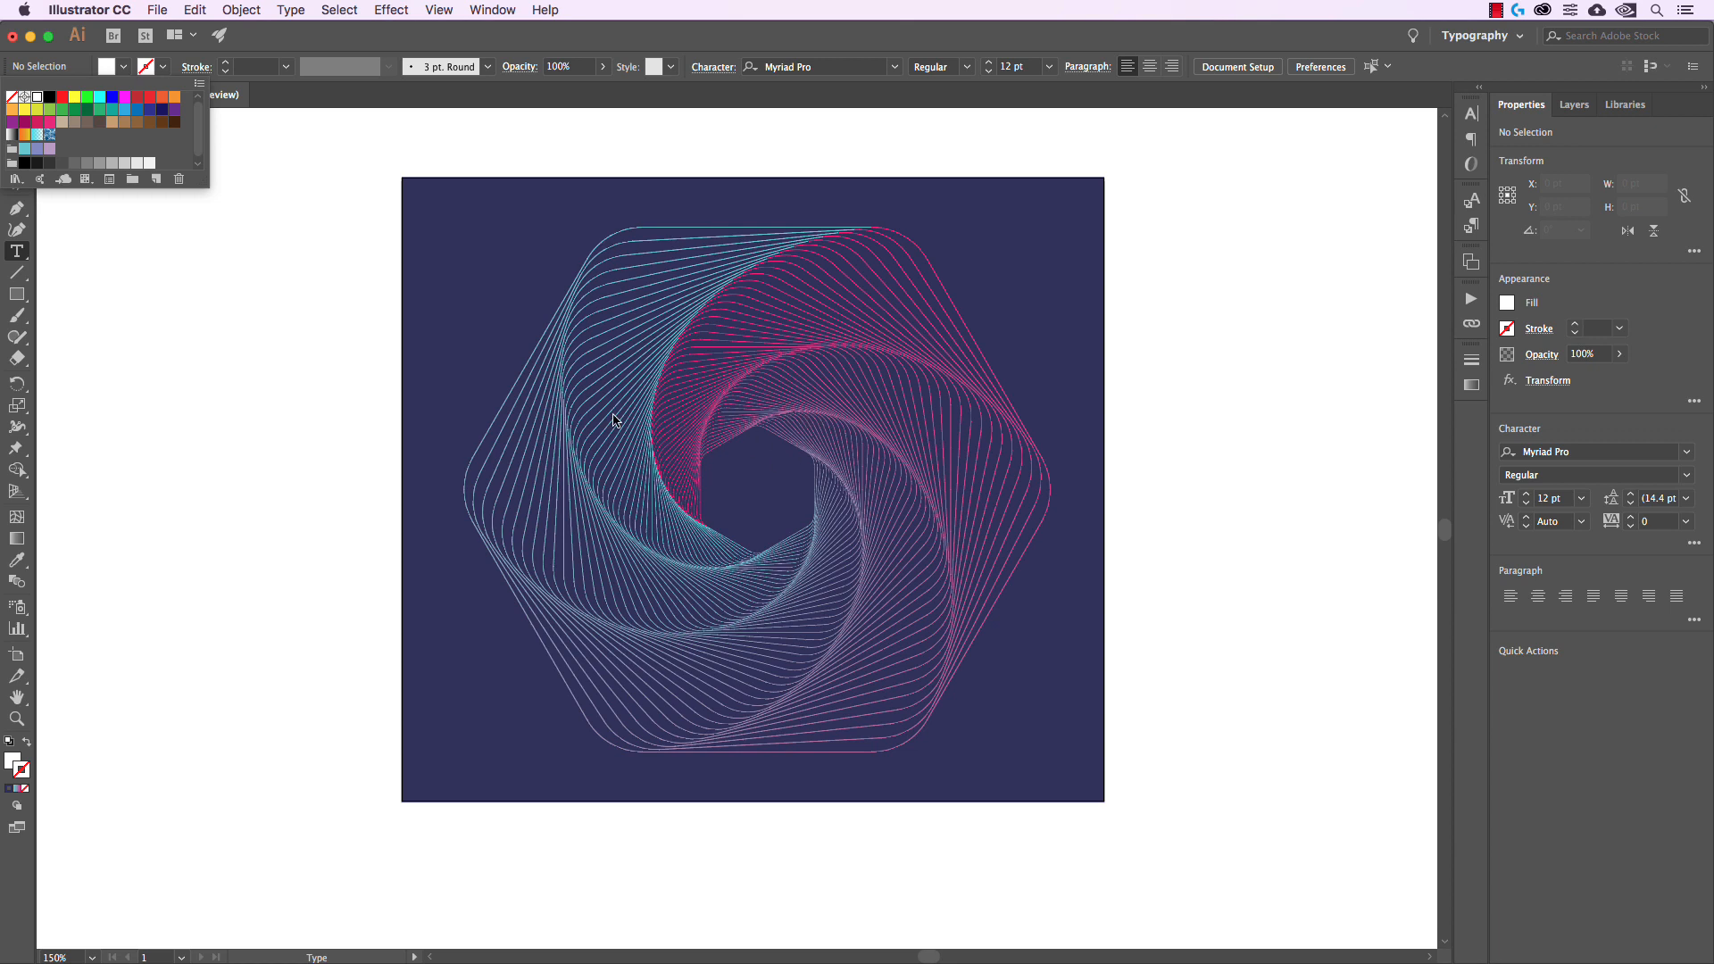
{"action": "left_click", "coordinate": [694, 499]}
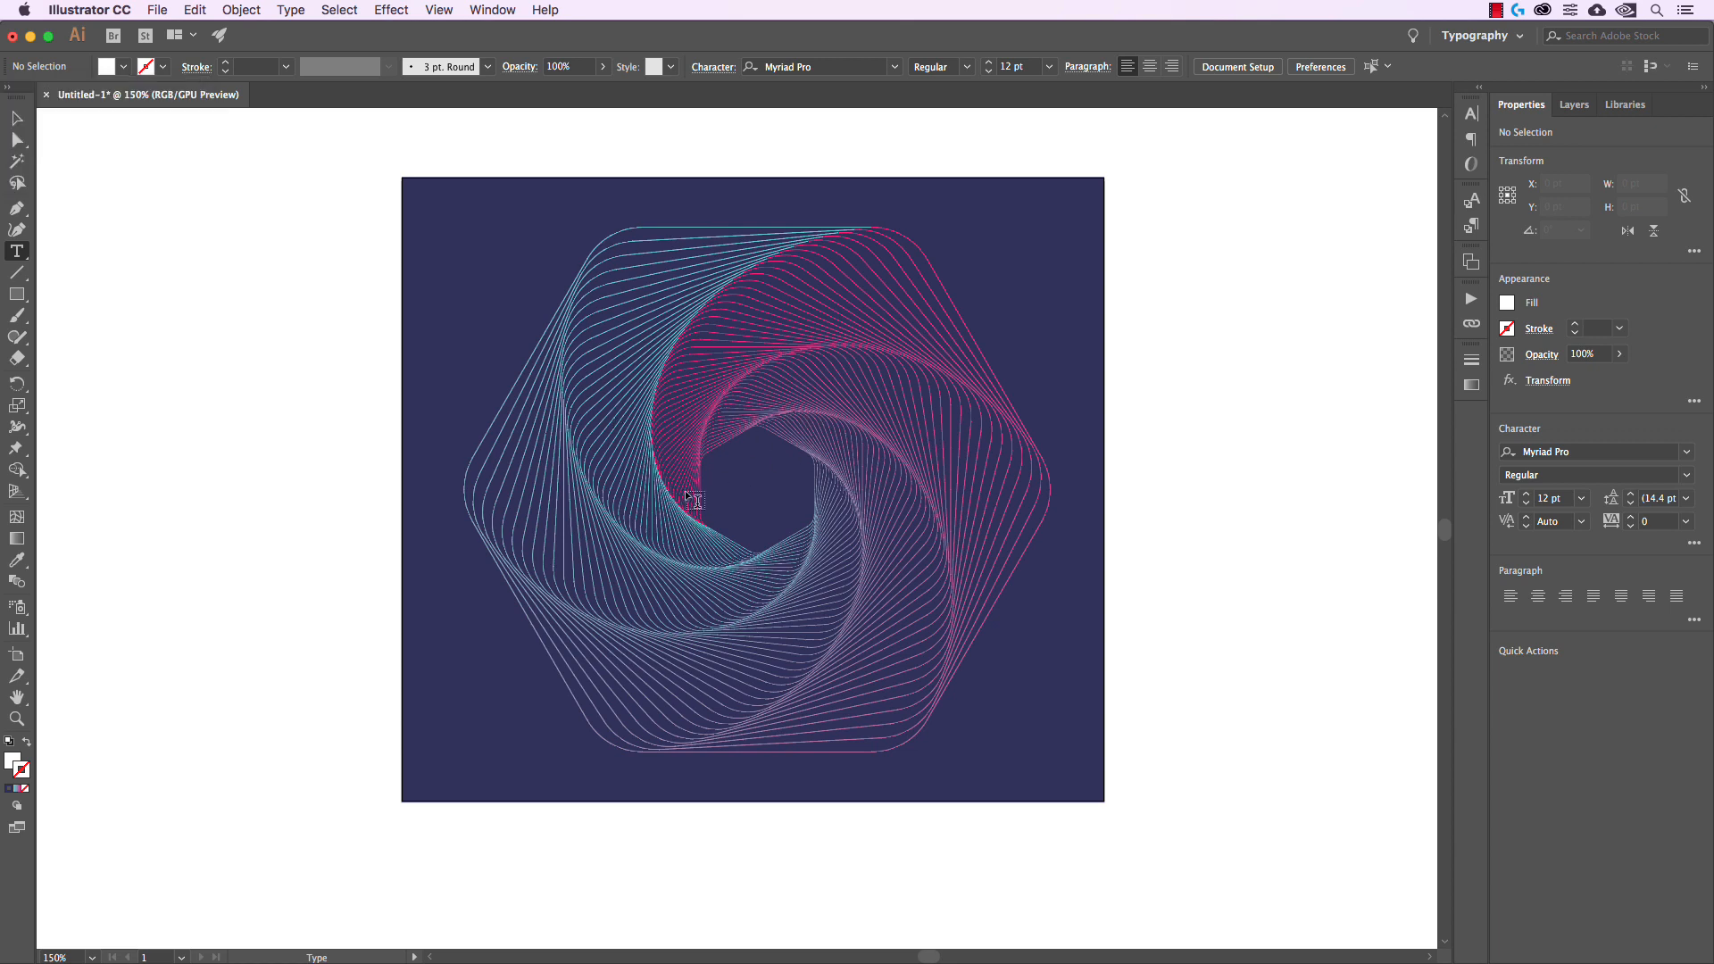
- Add the point text "DIVE" over the upper-left part of the hexagon pattern and fill it with white
{"action": "left_click", "coordinate": [482, 377]}
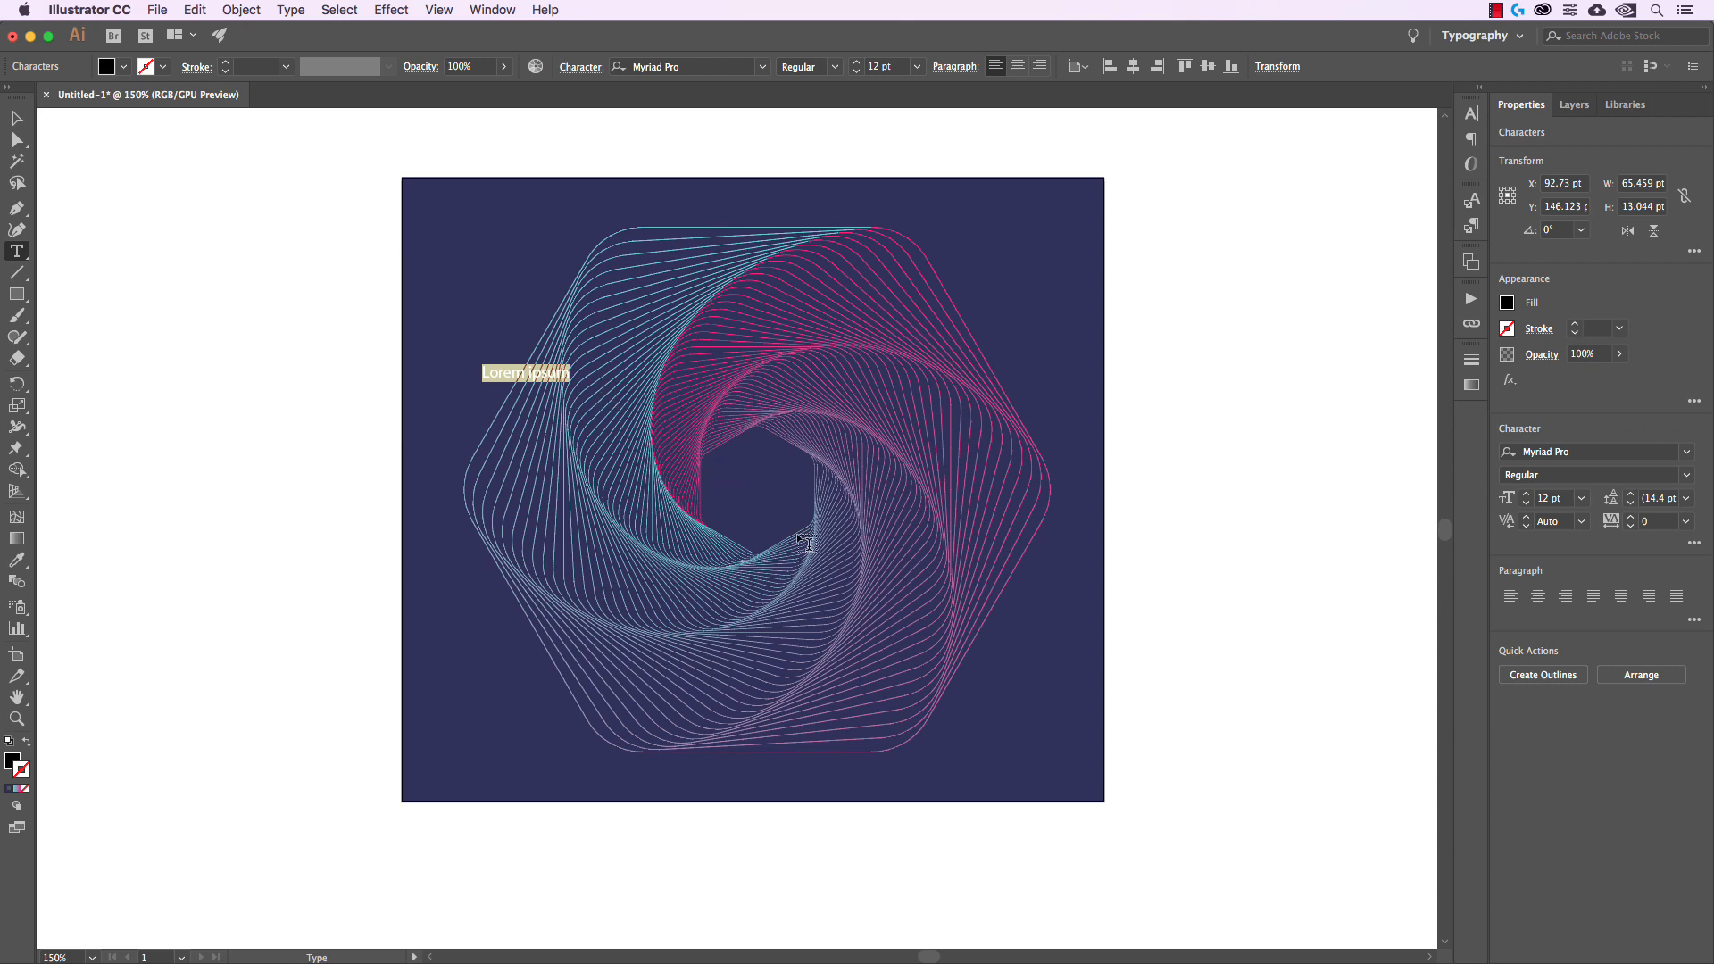
{"action": "type", "text": "DIVE"}
{"action": "key", "text": "super+a"}
{"action": "left_click", "coordinate": [123, 66]}
{"action": "left_click", "coordinate": [37, 100]}
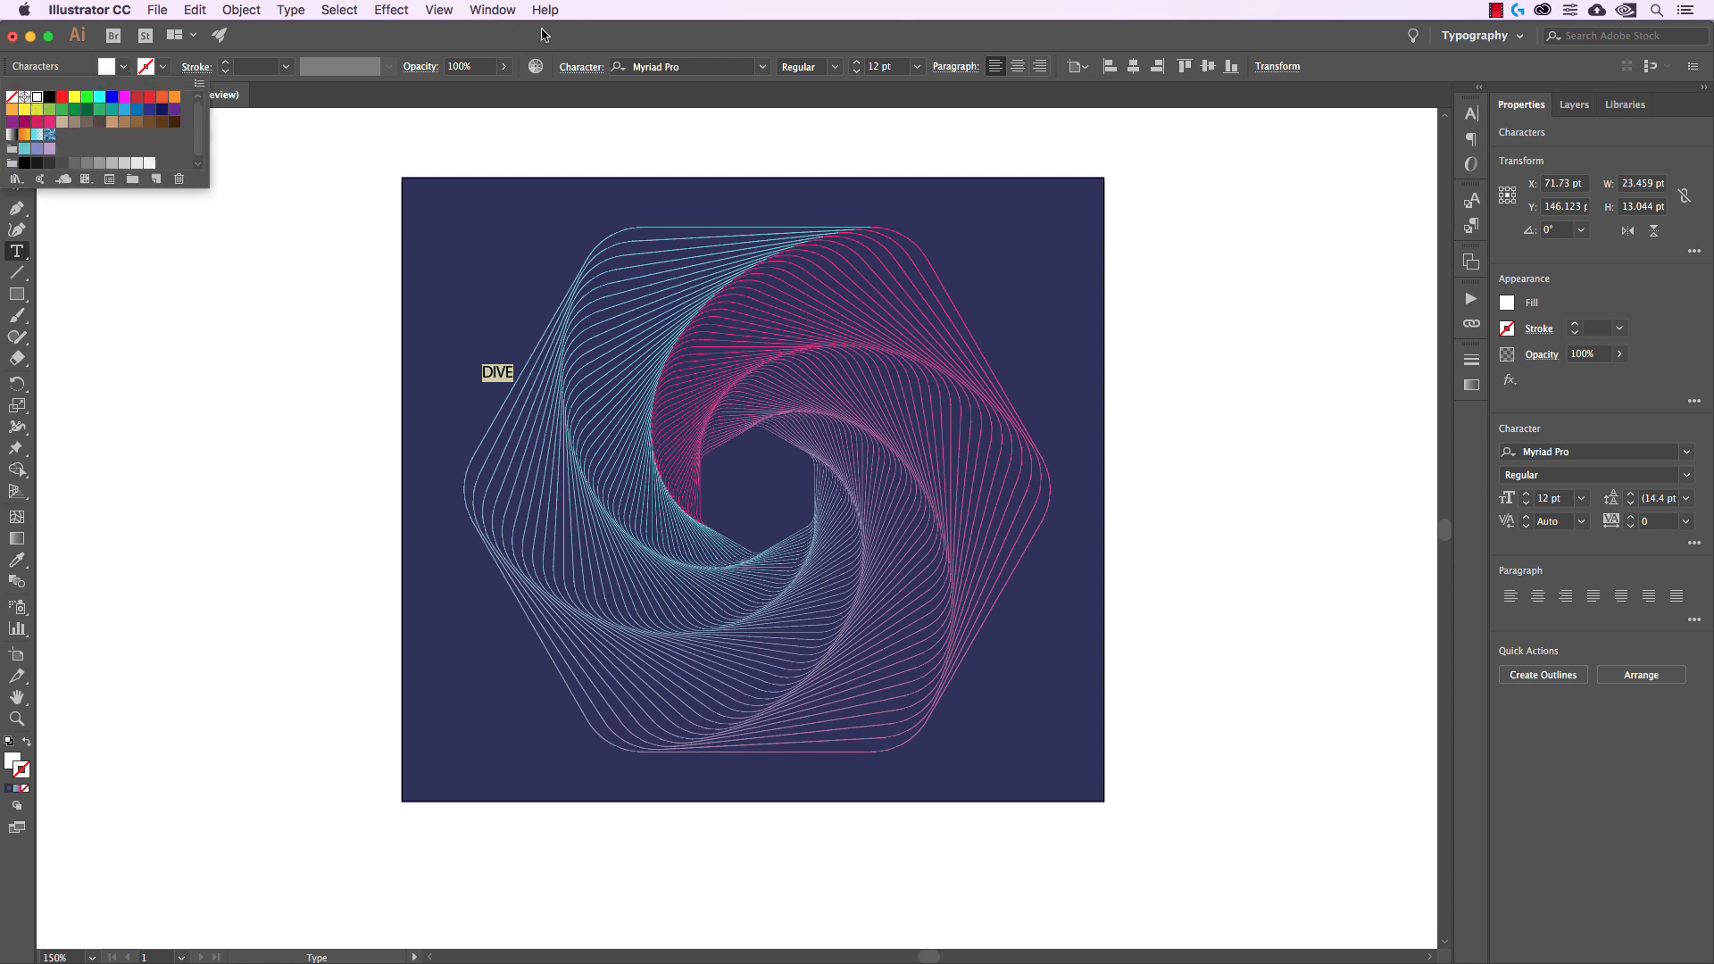
- Set the font of the "DIVE" text to GothamBlack
{"action": "left_click", "coordinate": [728, 68]}
{"action": "left_click_drag", "start_coordinate": [728, 69], "coordinate": [563, 70]}
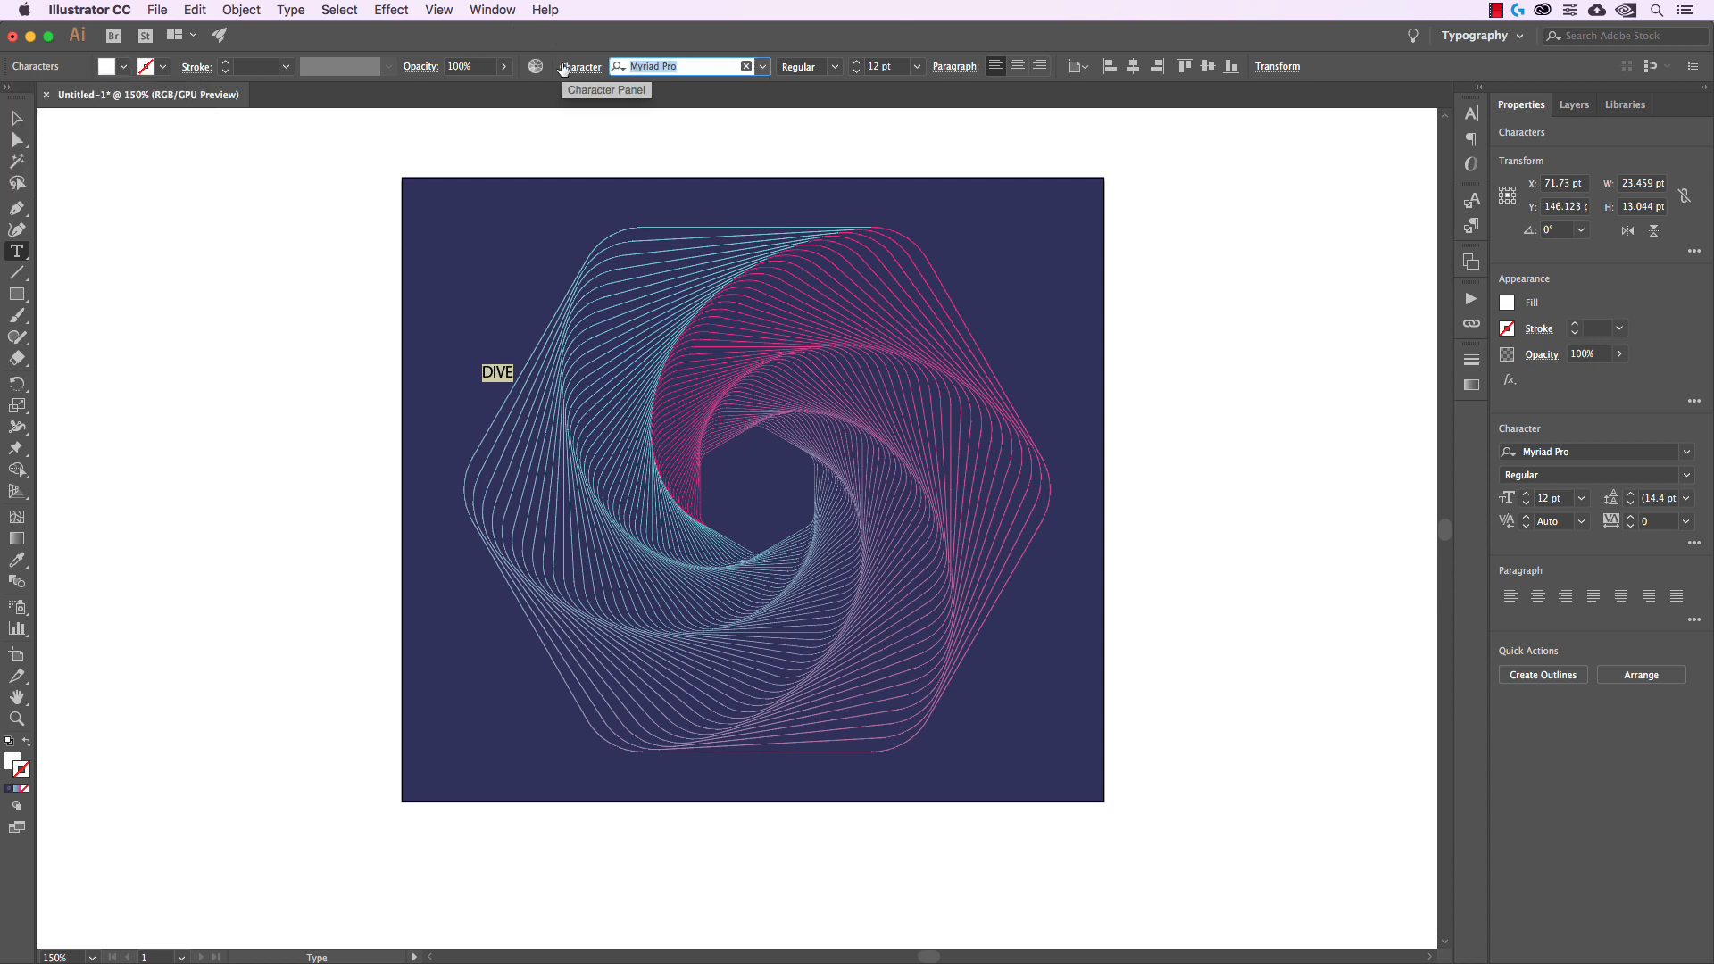
{"action": "type", "text": "gotham"}
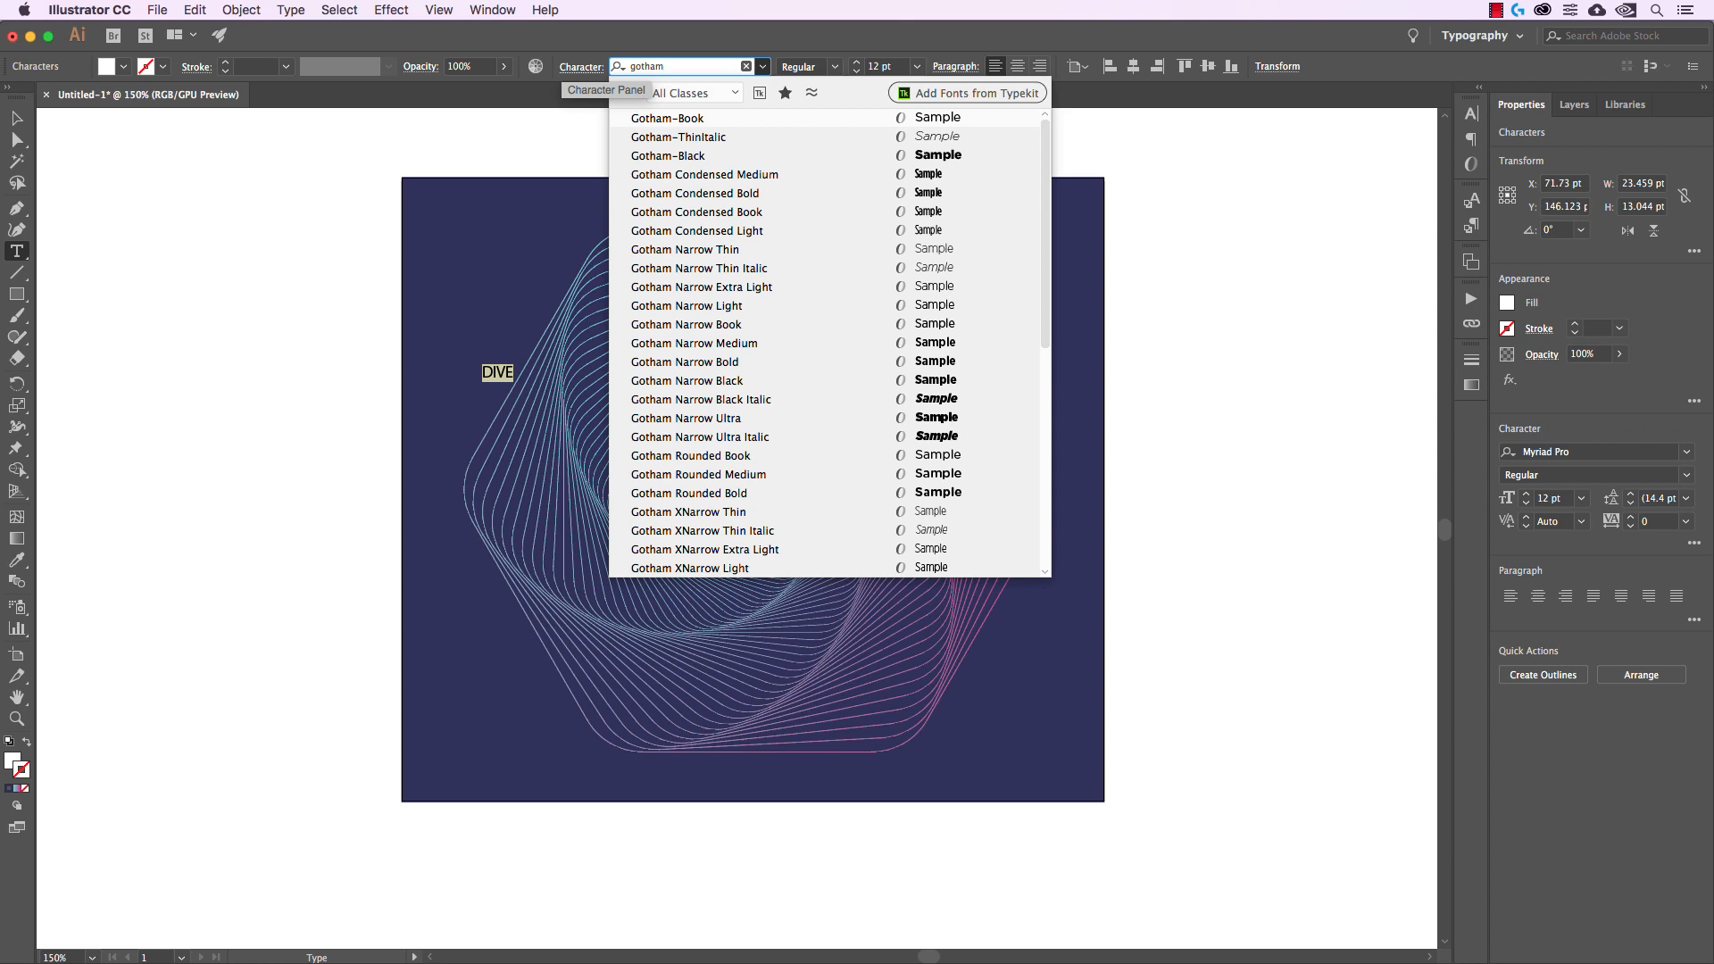
{"action": "type", "text": "black"}
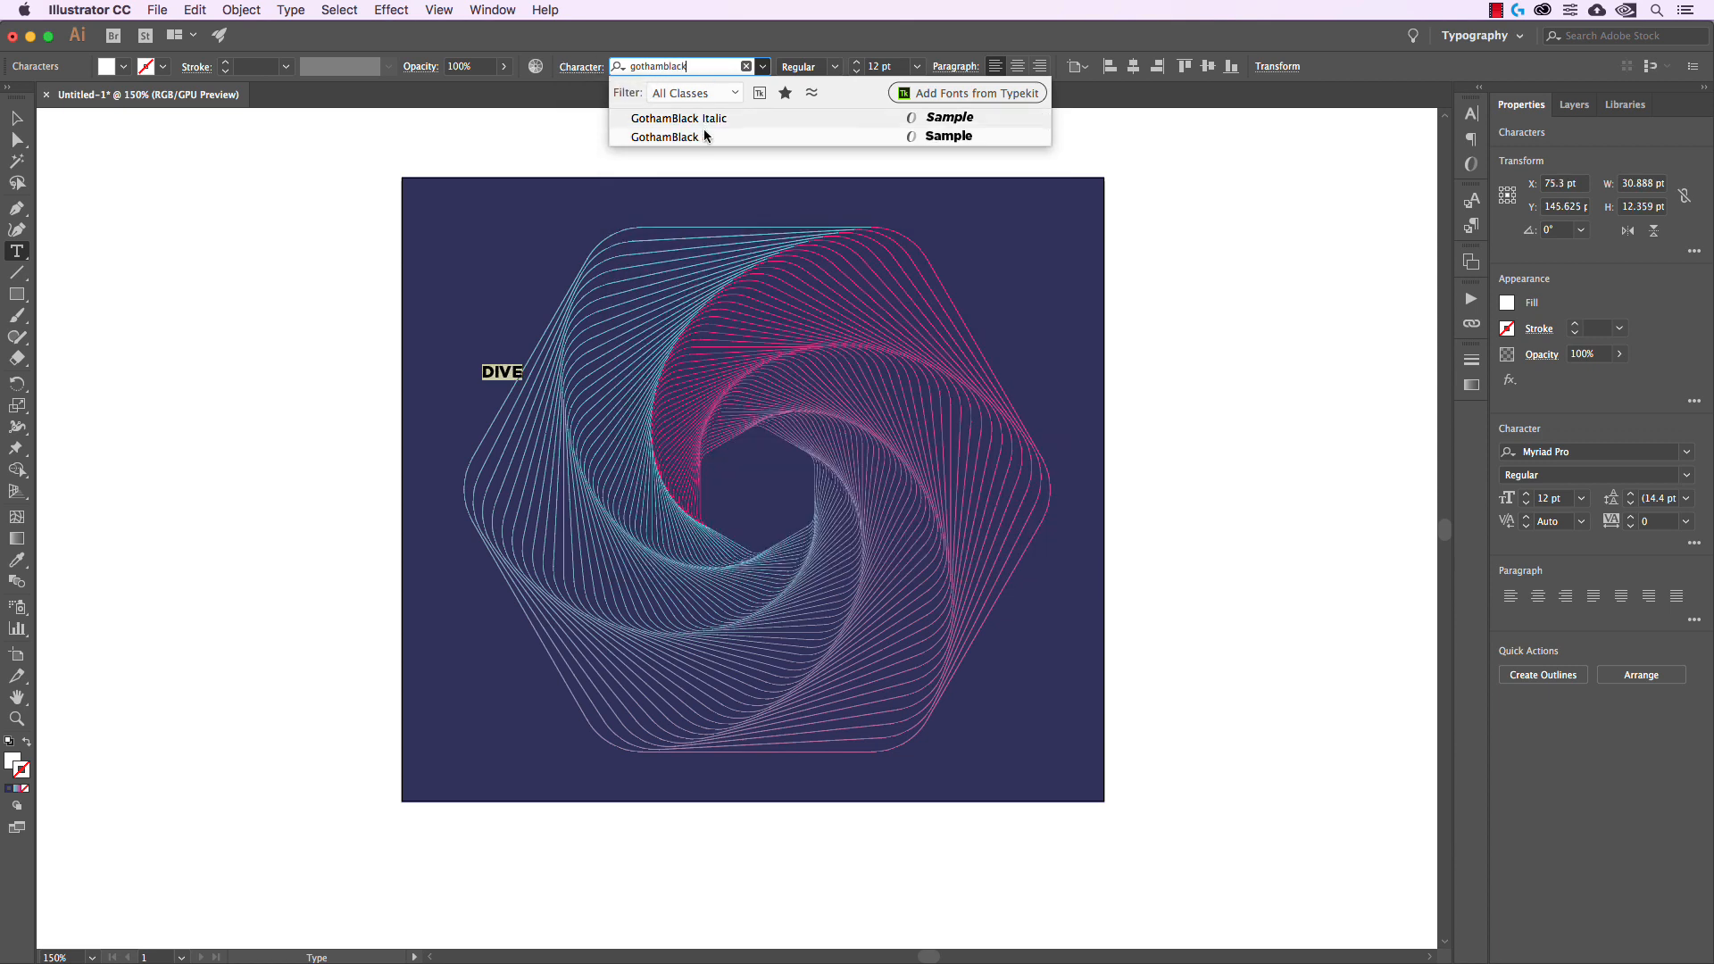
{"action": "left_click", "coordinate": [705, 135]}
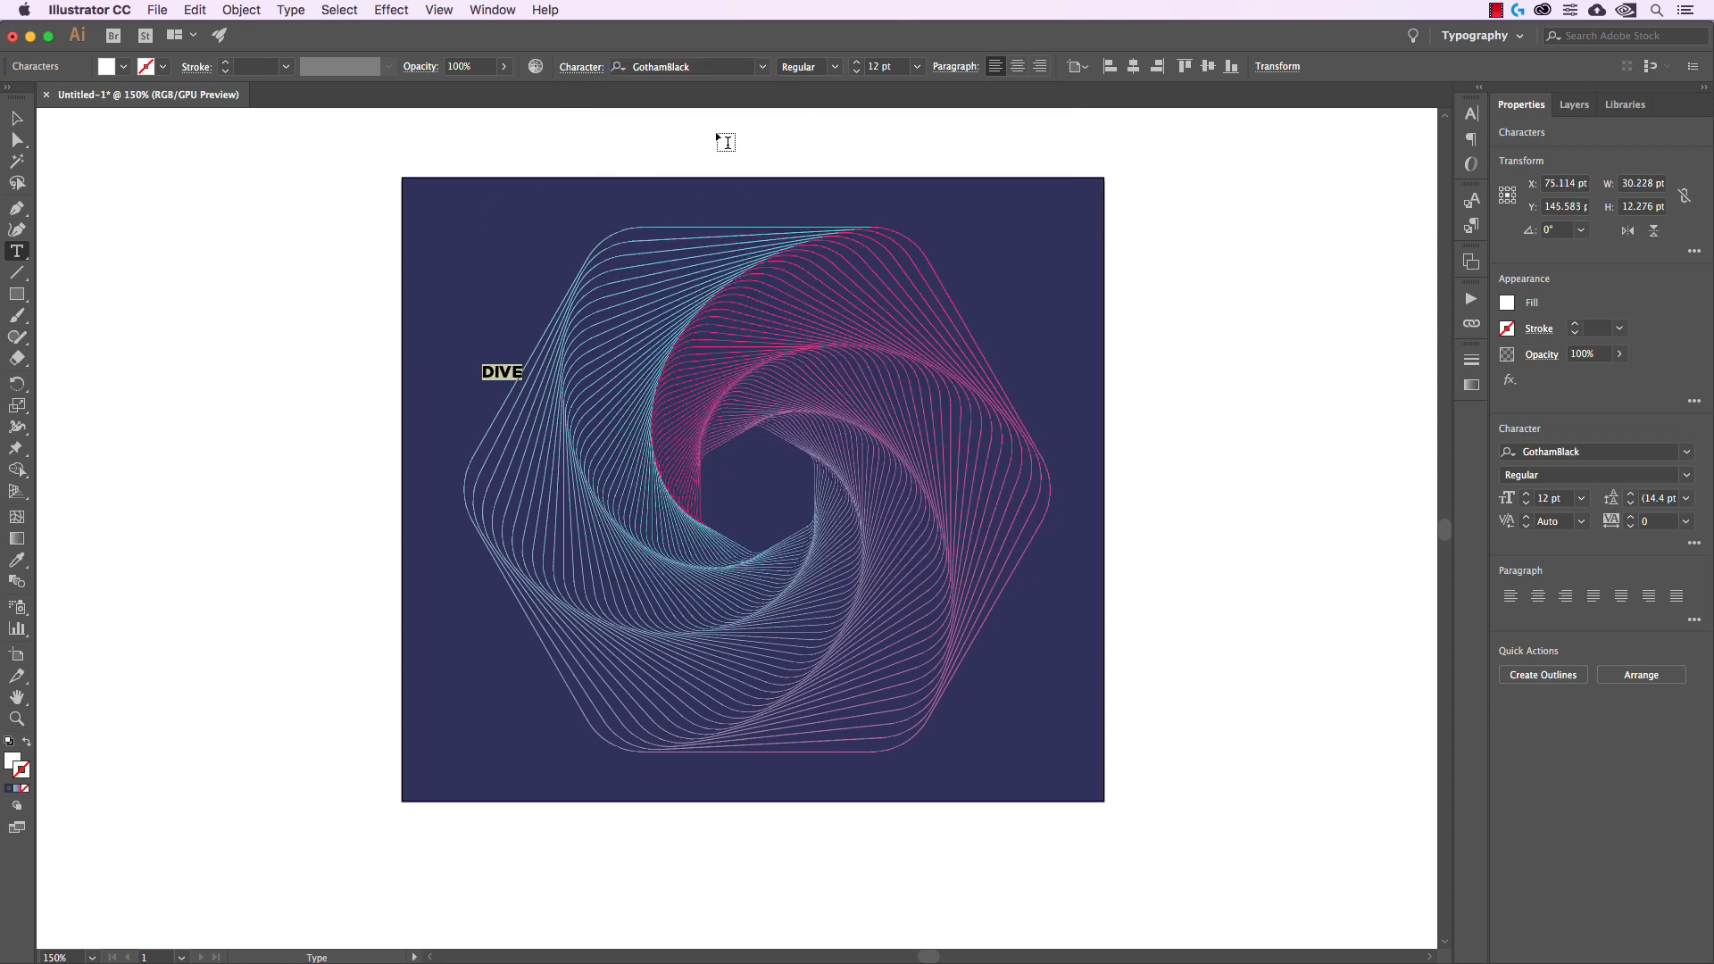
- Enlarge the "DIVE" text proportionally to about 249 by 101 pt and place it across the middle of the hexagon pattern
{"action": "left_click", "coordinate": [16, 117]}
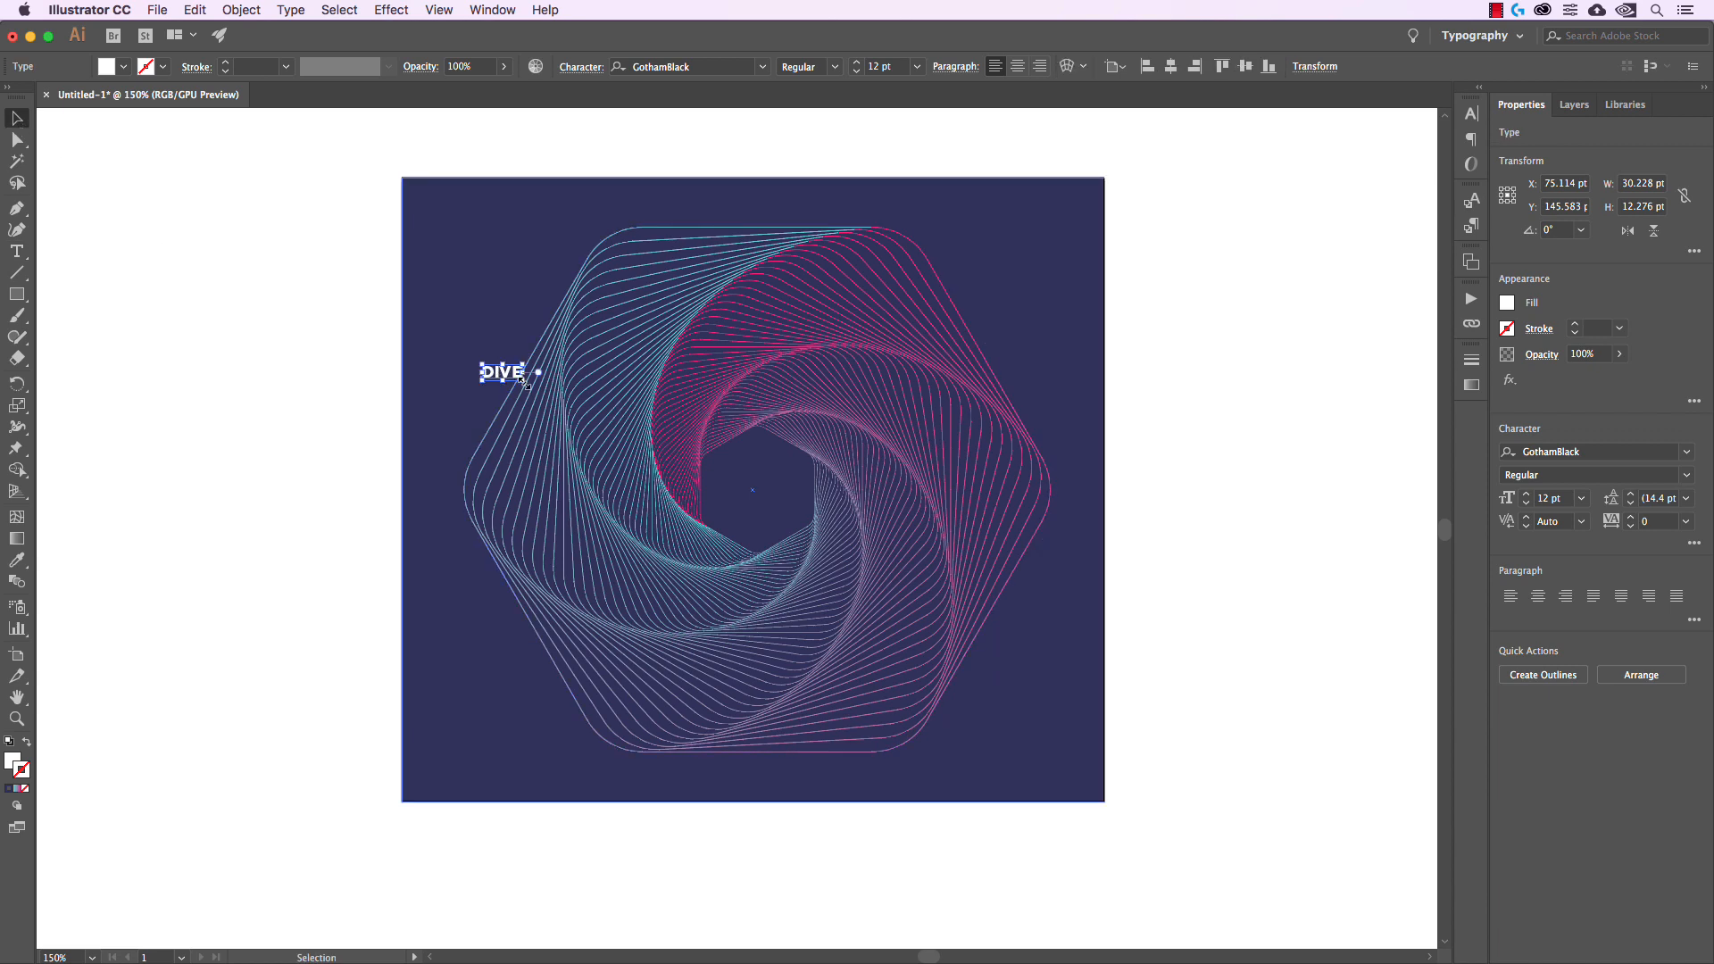
{"action": "left_click_drag", "start_coordinate": [526, 380], "coordinate": [816, 507]}
{"action": "left_click_drag", "start_coordinate": [774, 424], "coordinate": [874, 464]}
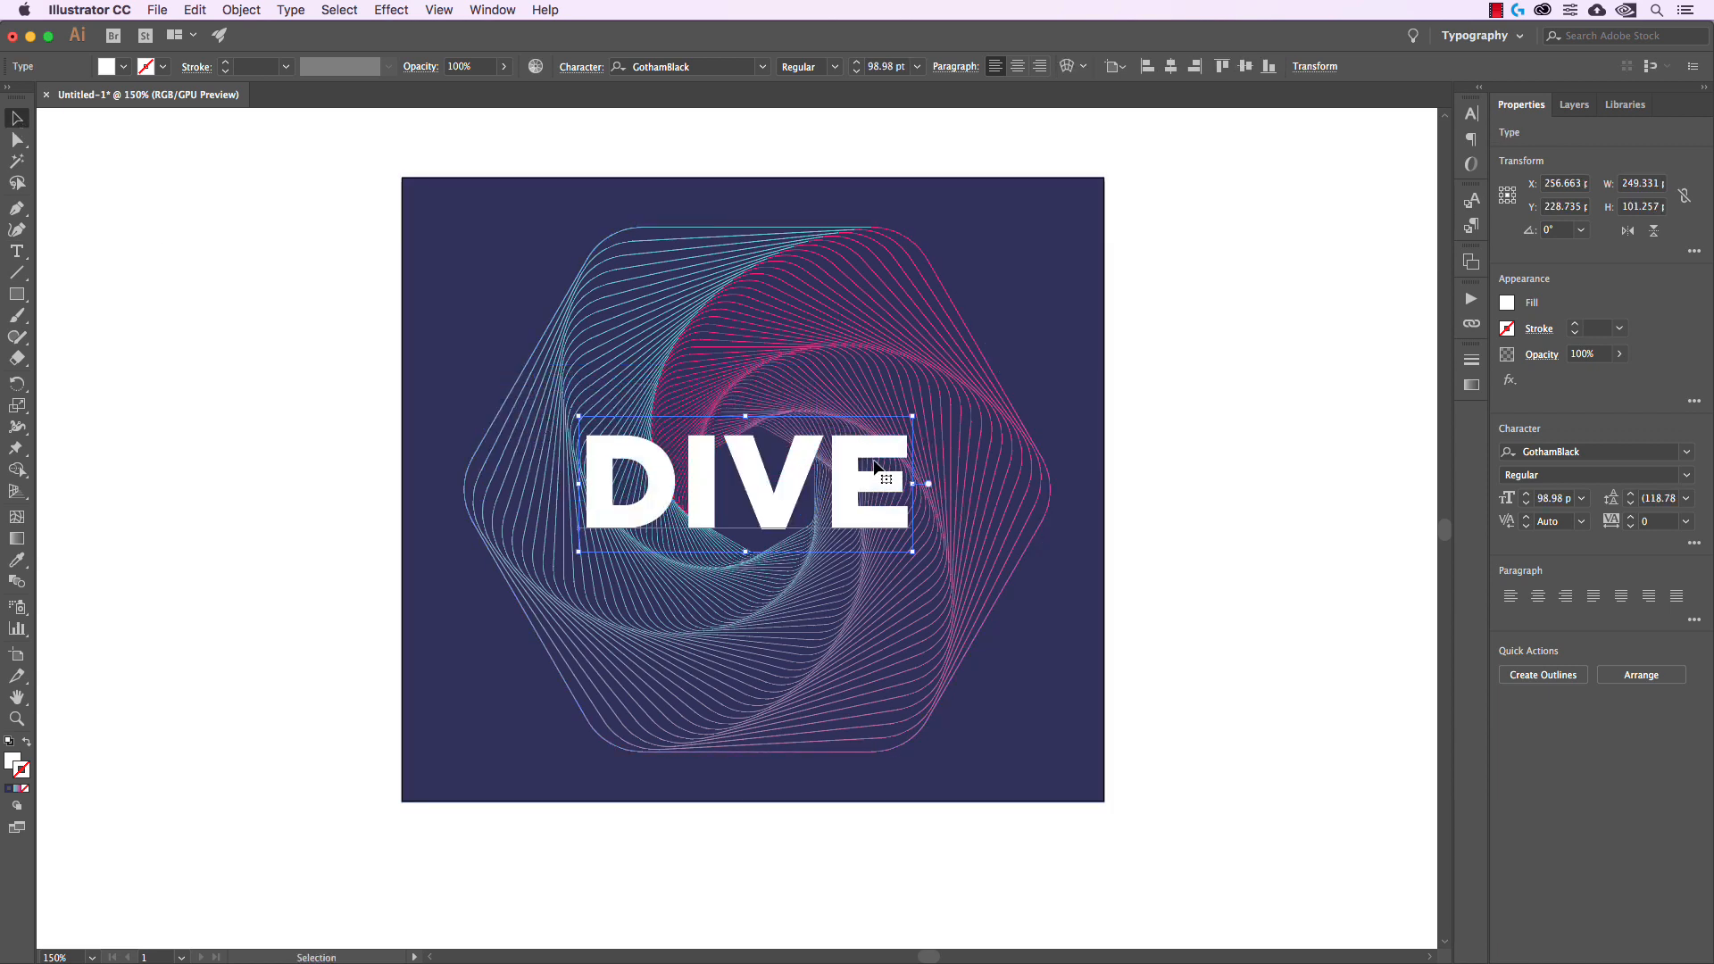
- Widen the letter spacing of the "DIVE" text to a tracking value of 140
{"action": "key", "text": "alt+Right"}
{"action": "key", "text": "alt+Right"}
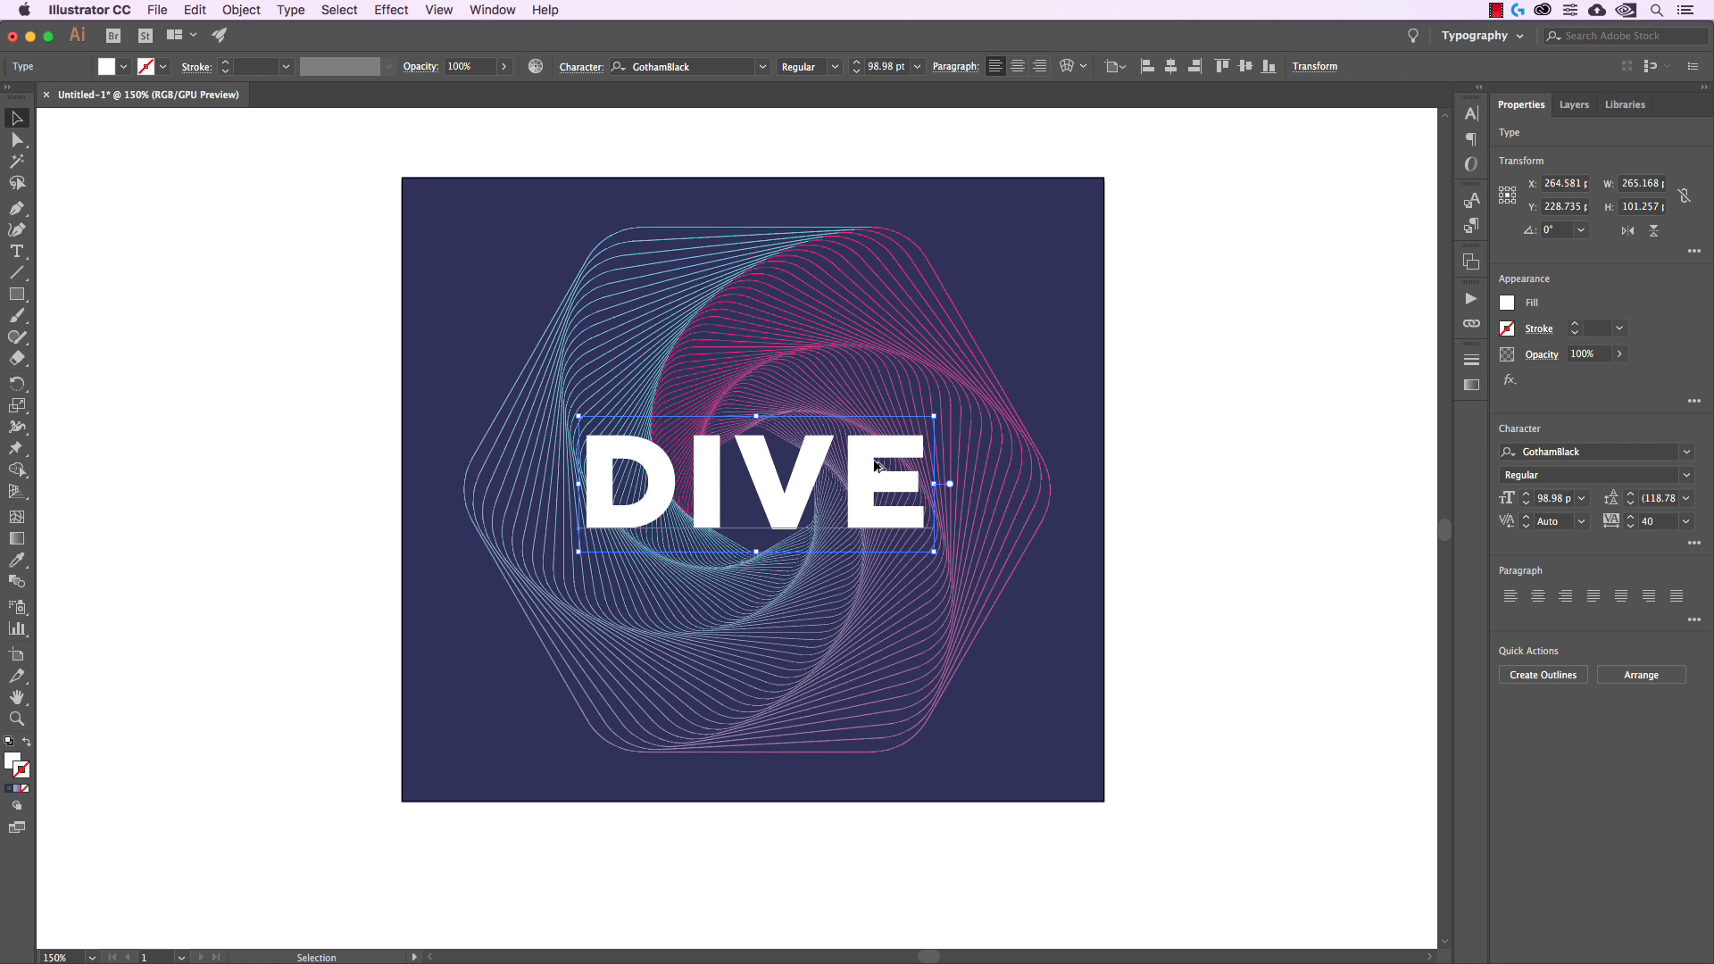
{"action": "key", "text": "alt+Right"}
{"action": "key", "text": "alt+Right"}
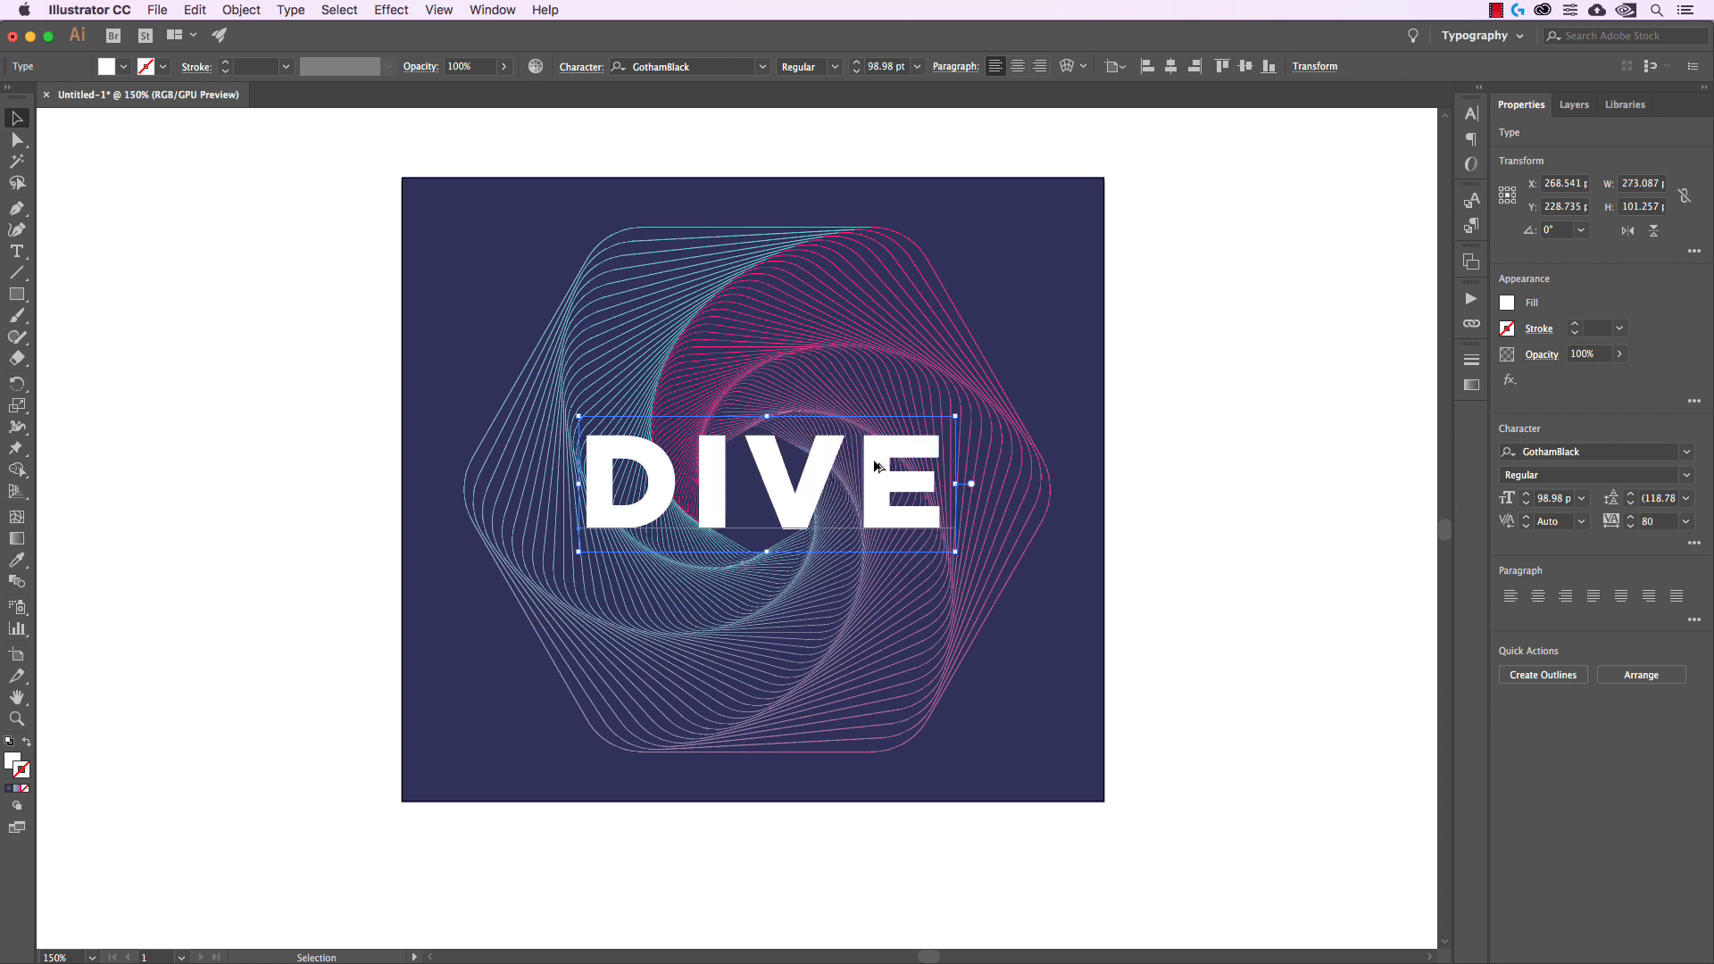
{"action": "key", "text": "alt+Right"}
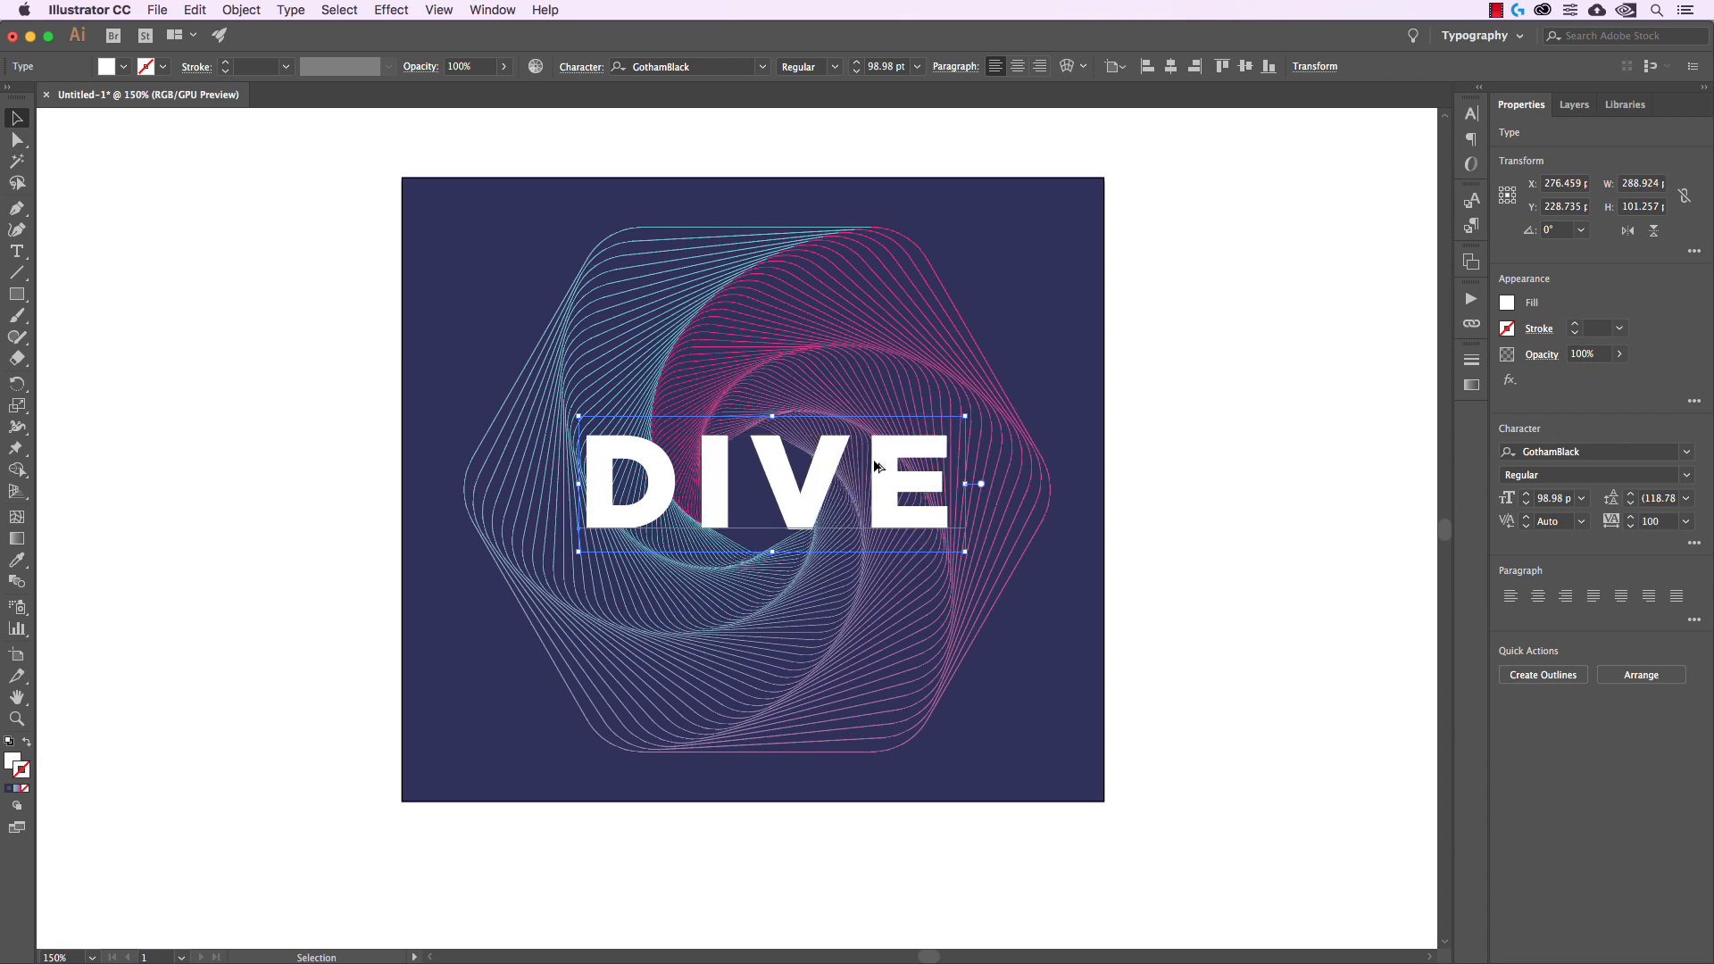
{"action": "key", "text": "alt+Right"}
{"action": "key", "text": "alt+Right"}
{"action": "key", "text": "alt+Right"}
{"action": "key", "text": "alt+Right"}
{"action": "key", "text": "alt+Right"}
{"action": "key", "text": "alt+Right"}
{"action": "key", "text": "alt+Left"}
{"action": "key", "text": "alt+Left"}
{"action": "key", "text": "alt+Left"}
{"action": "key", "text": "alt+Left"}
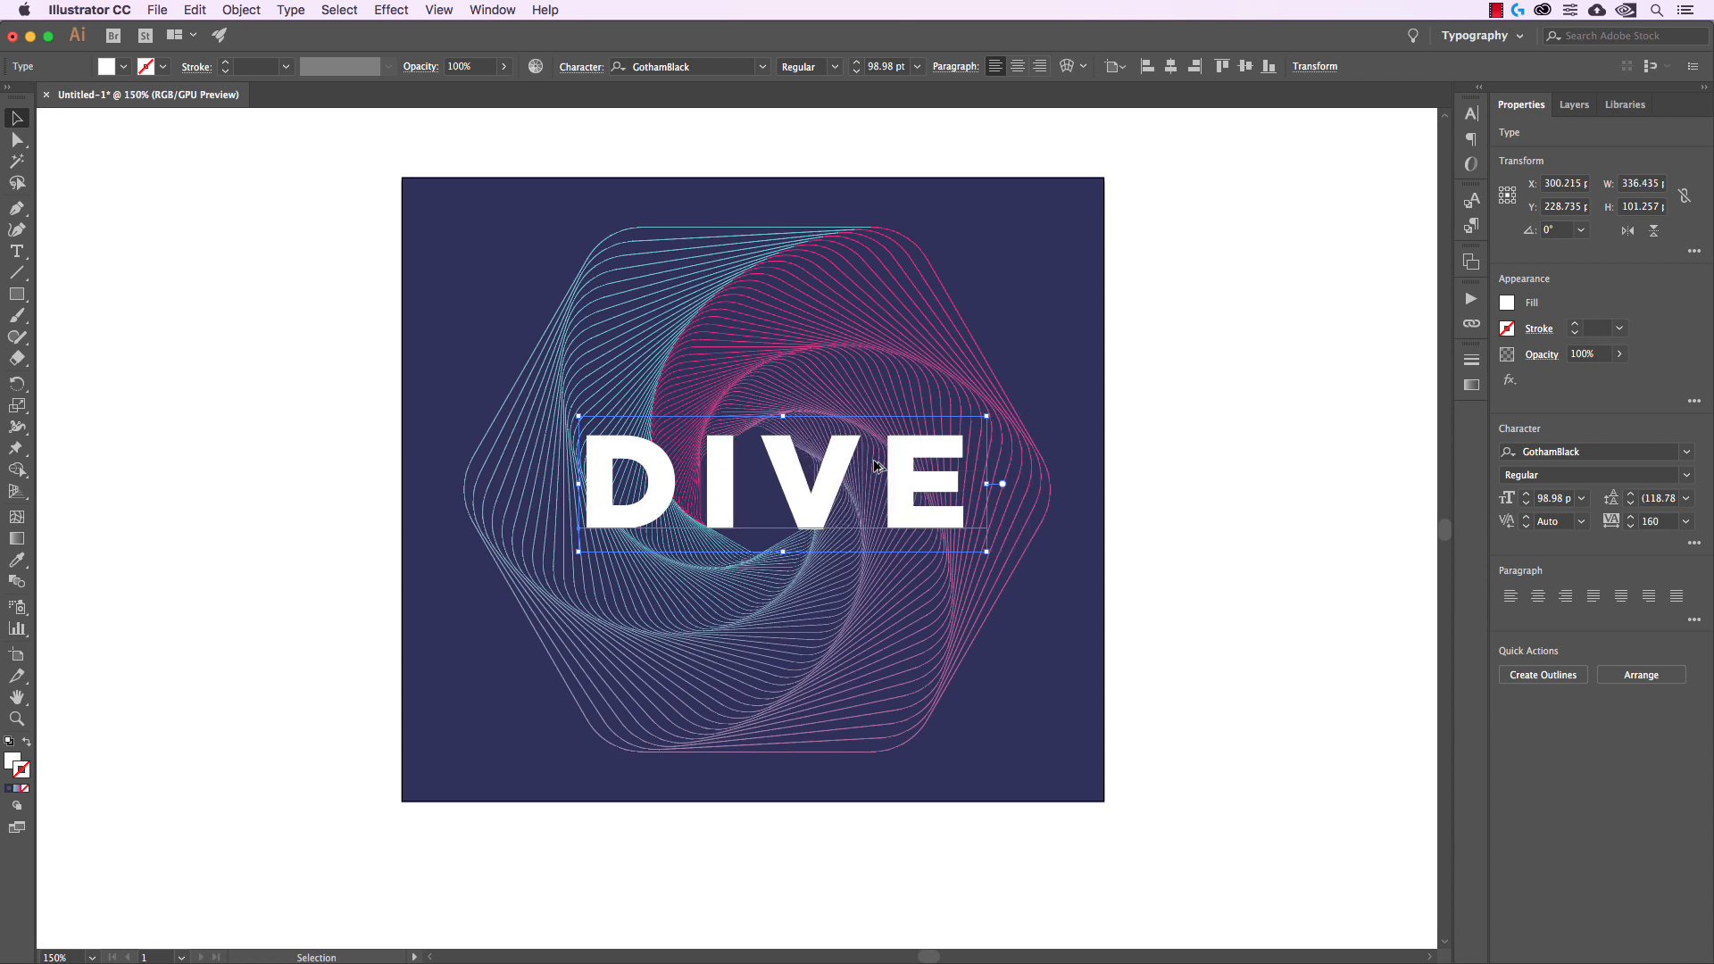
{"action": "key", "text": "alt+Left"}
{"action": "key", "text": "alt+Left"}
{"action": "key", "text": "alt+Left"}
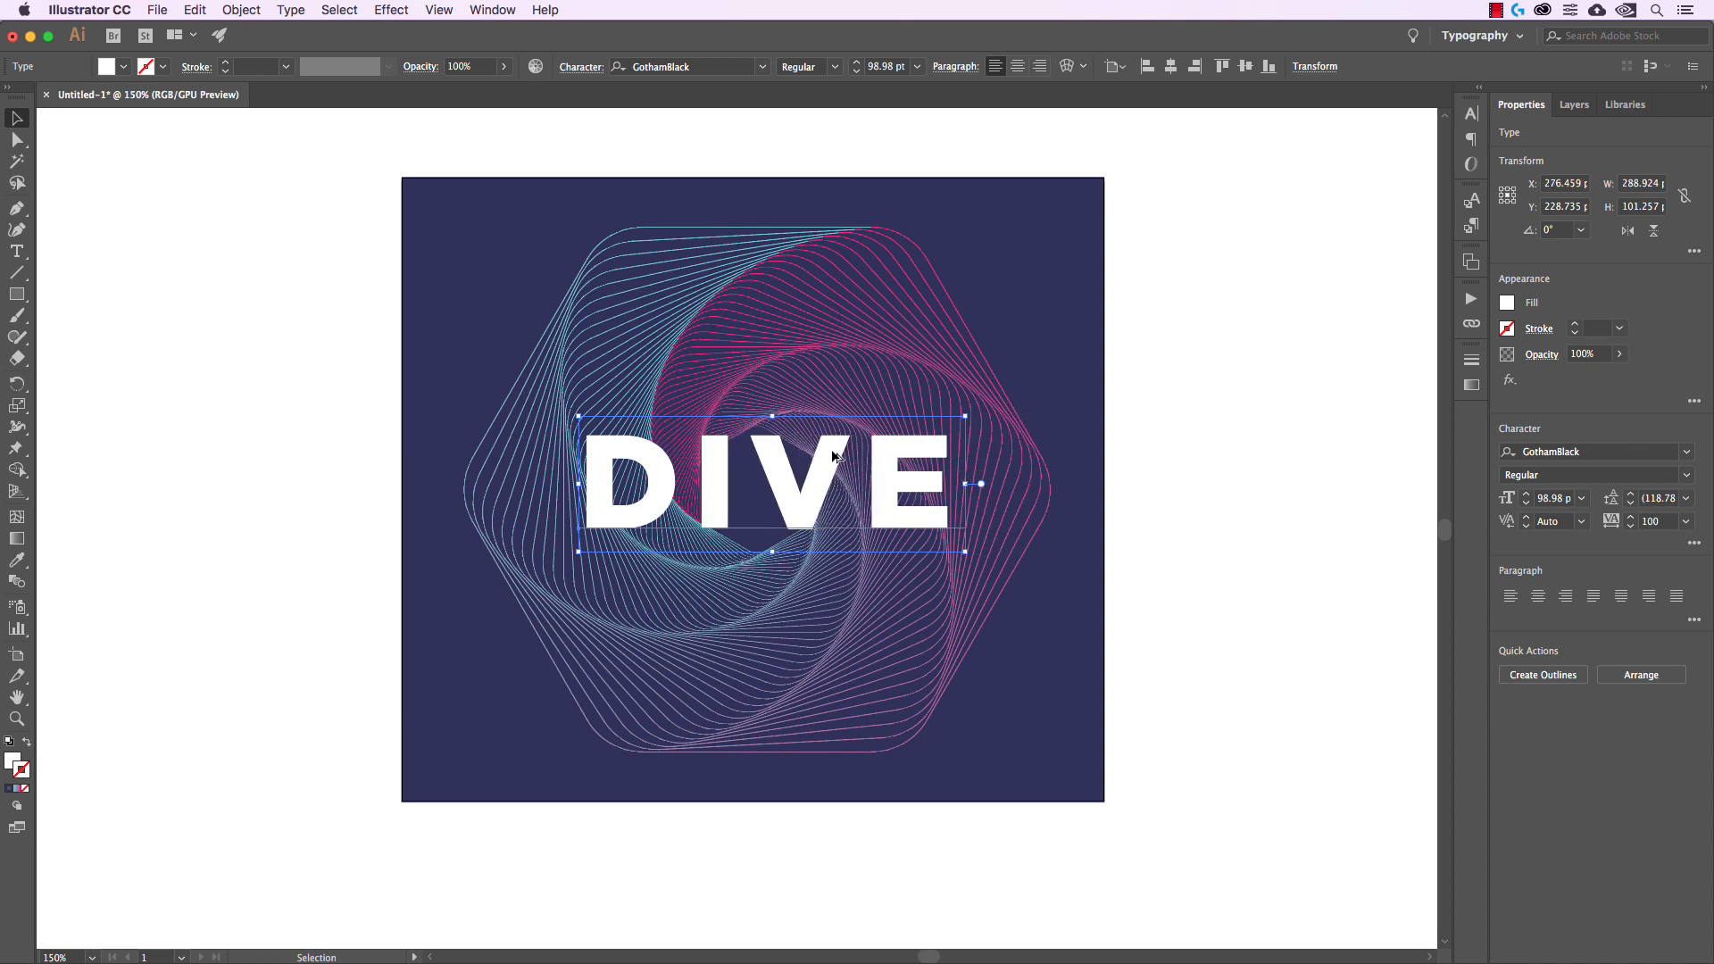
{"action": "key", "text": "alt+Right"}
{"action": "key", "text": "alt+Right"}
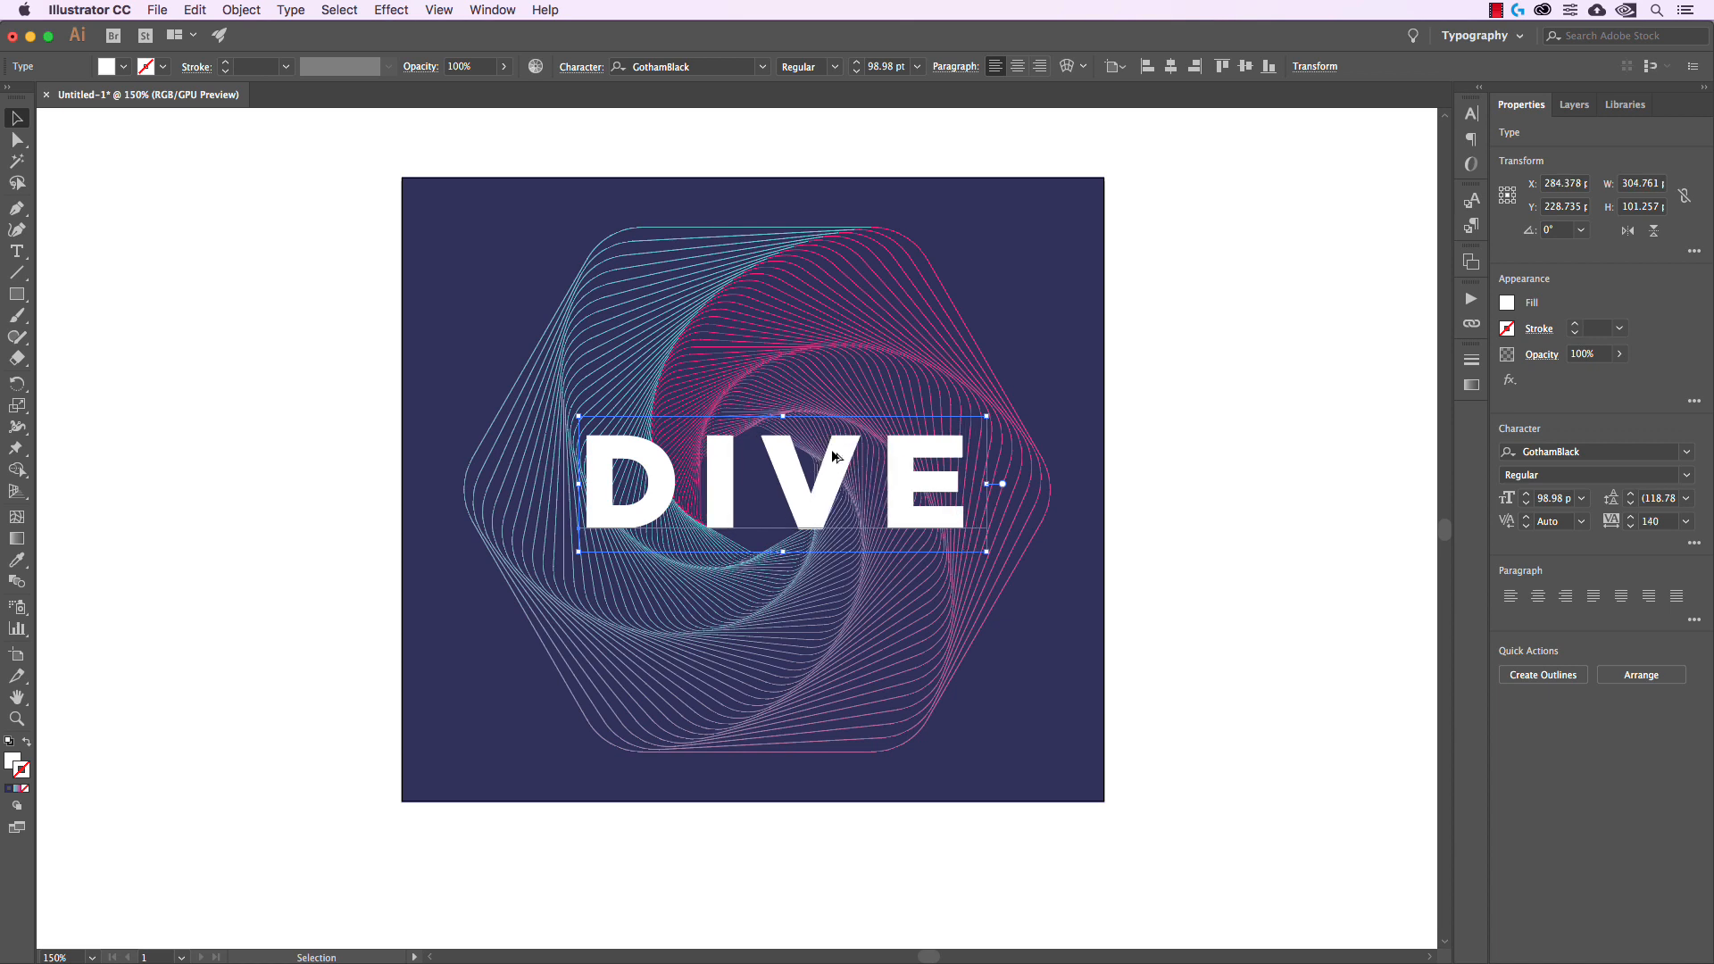
- Move the "DIVE" text to about X 267 pt, Y 232 pt so it sits centred on the hexagon, and deselect it
{"action": "mouse_move", "coordinate": [929, 490]}
{"action": "left_mouse_down"}
{"action": "mouse_move", "coordinate": [899, 489]}
{"action": "mouse_move", "coordinate": [913, 495]}
{"action": "left_mouse_up"}
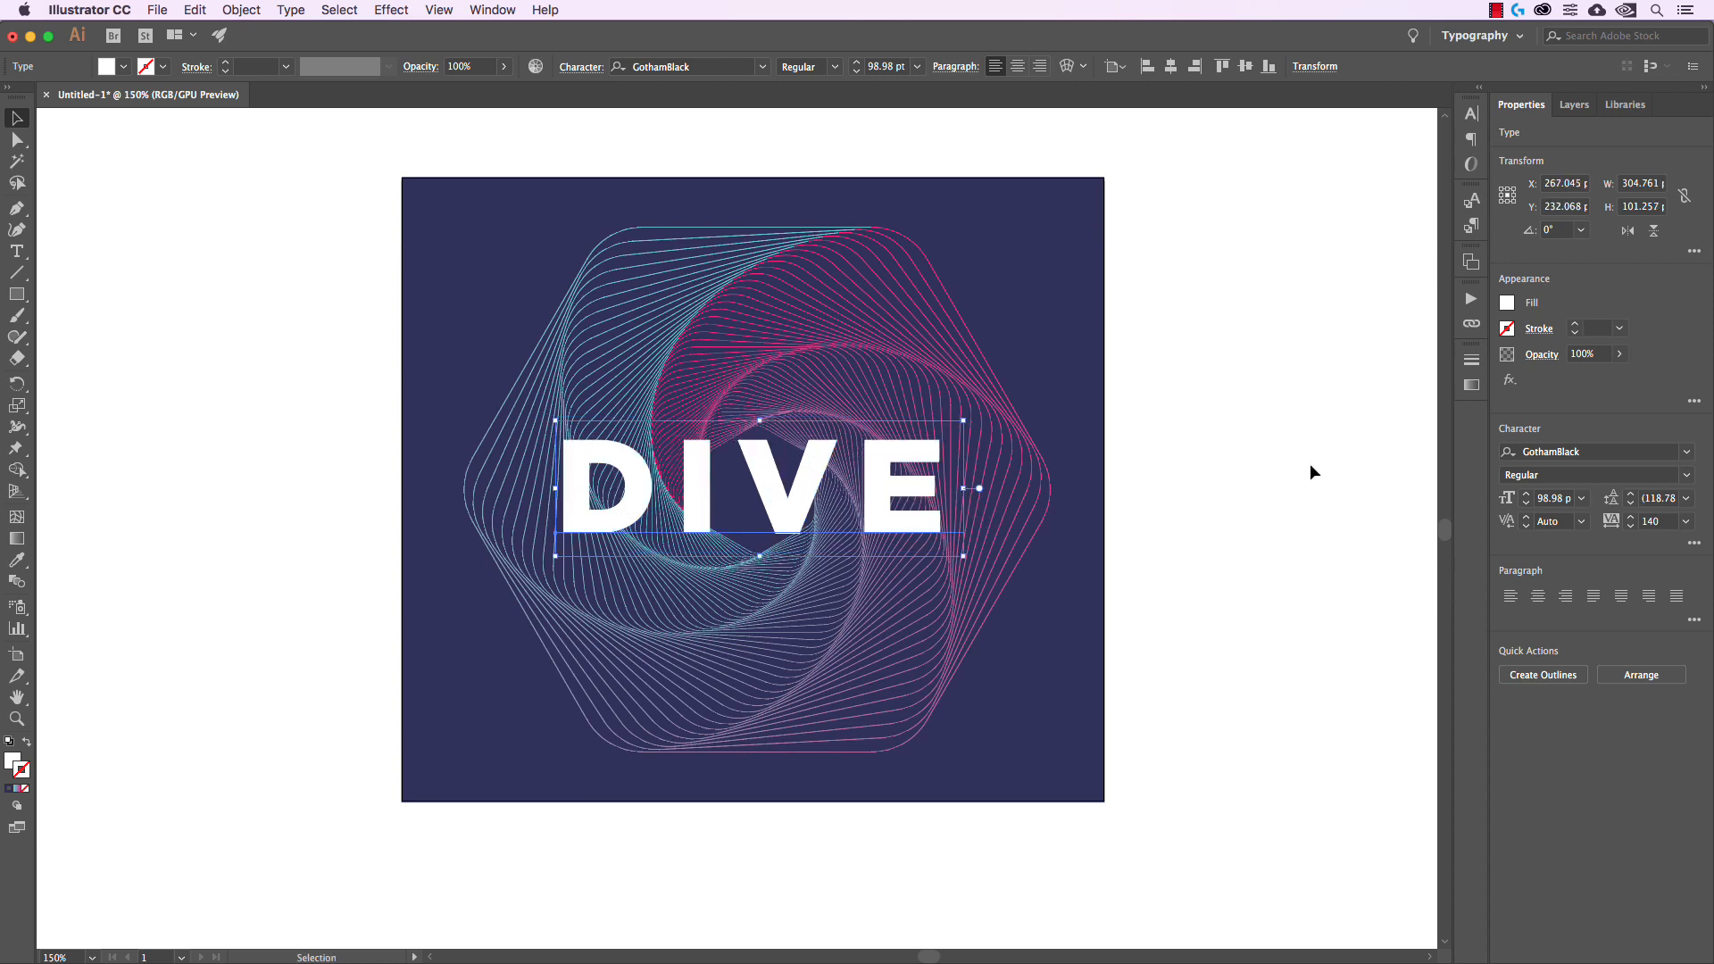
{"action": "left_click", "coordinate": [1310, 465]}
{"action": "left_click_drag", "start_coordinate": [1338, 539], "coordinate": [1311, 551]}
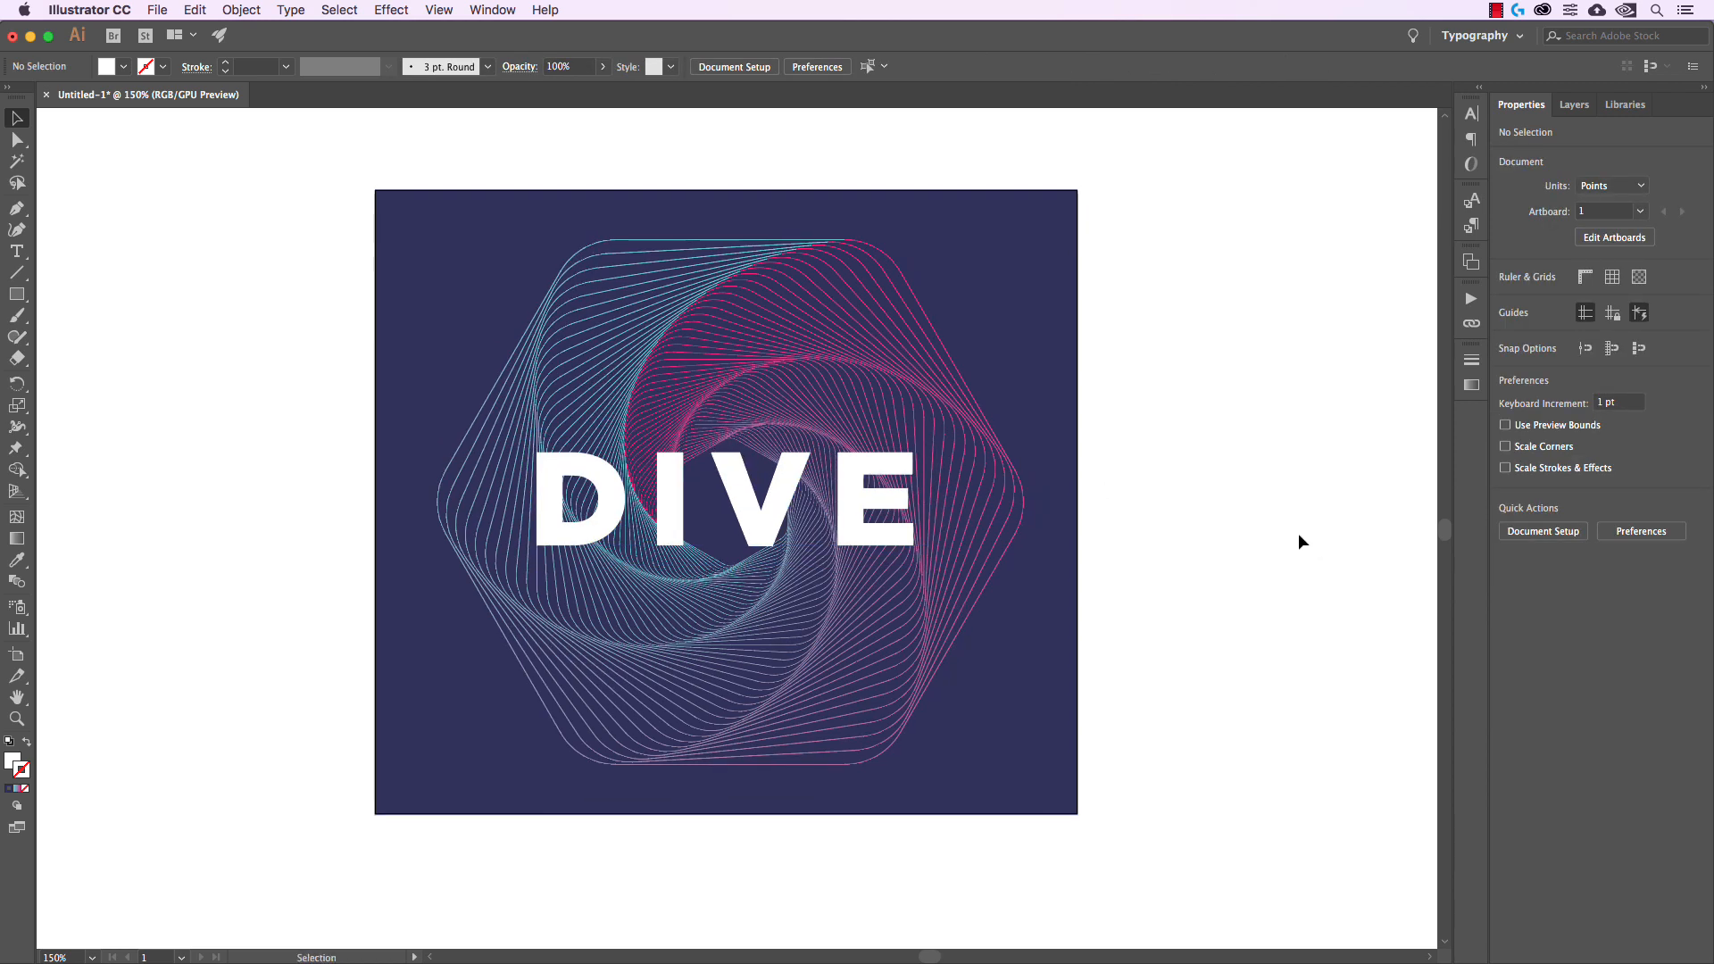